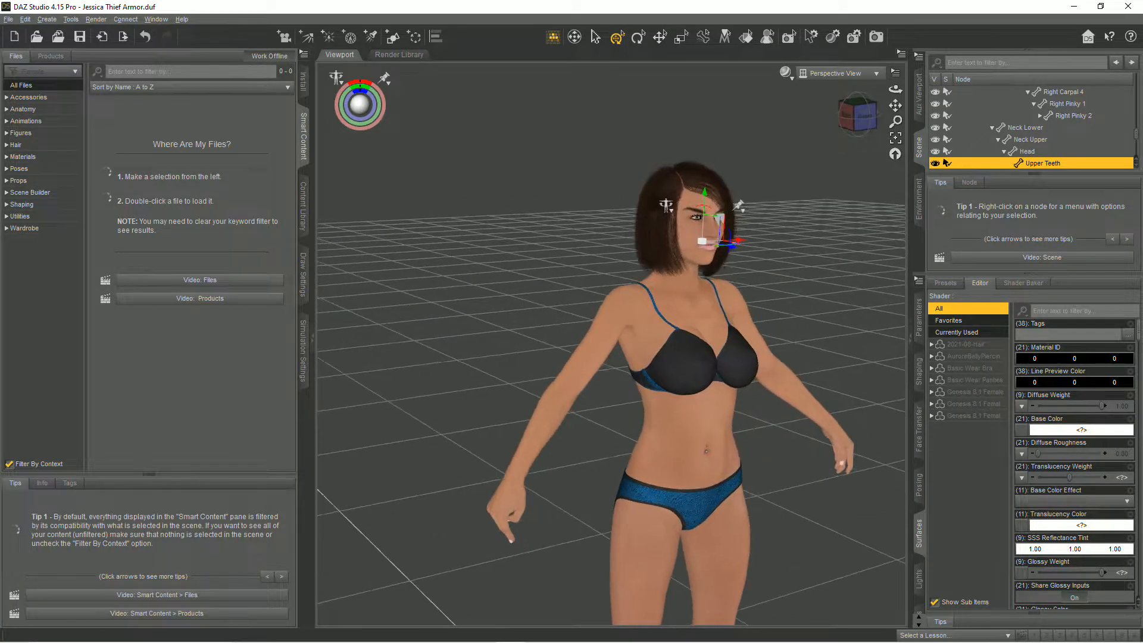
Clear the Upper Teeth selection and examine the female figure from the front and sides, including a close view of the face
drag(896, 108, 799, 85)
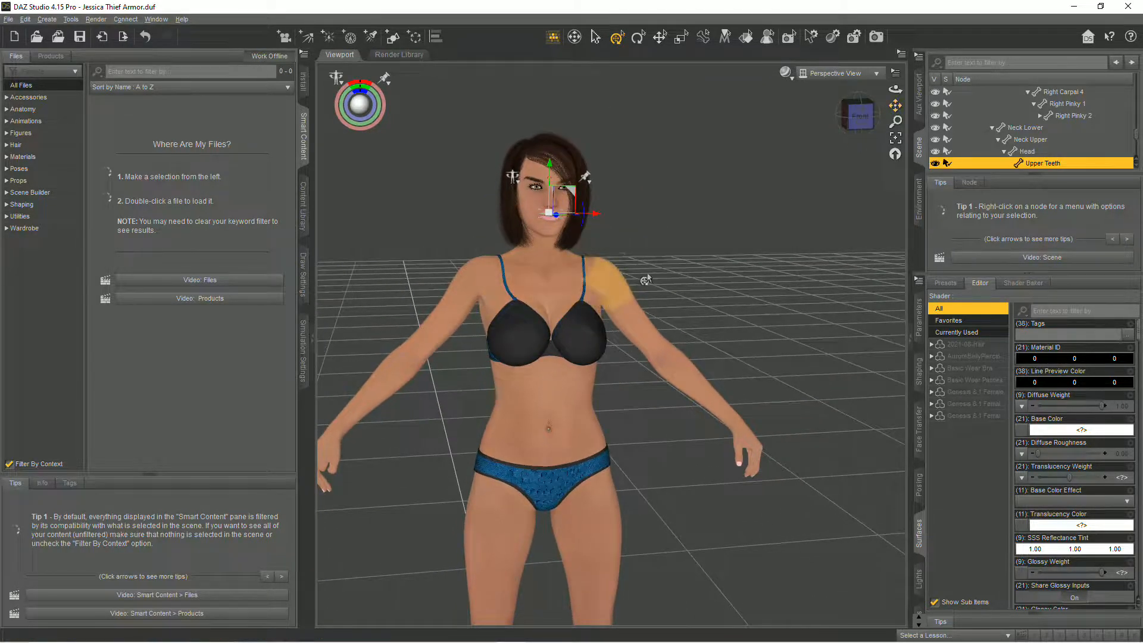
drag(895, 90, 918, 106)
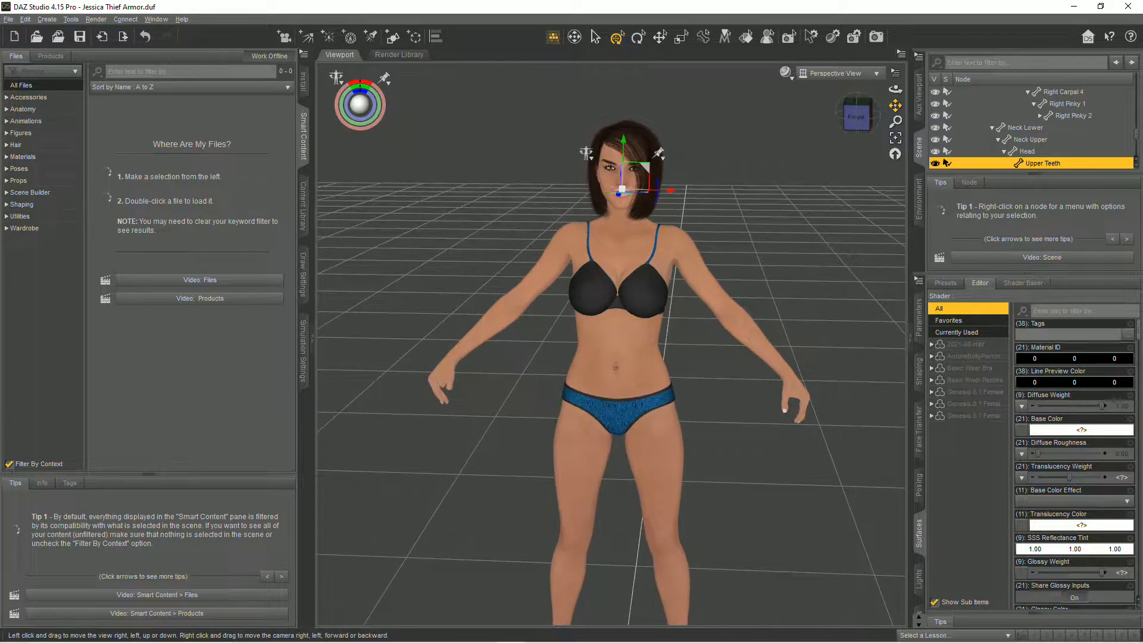
scroll(749, 198, up, 5)
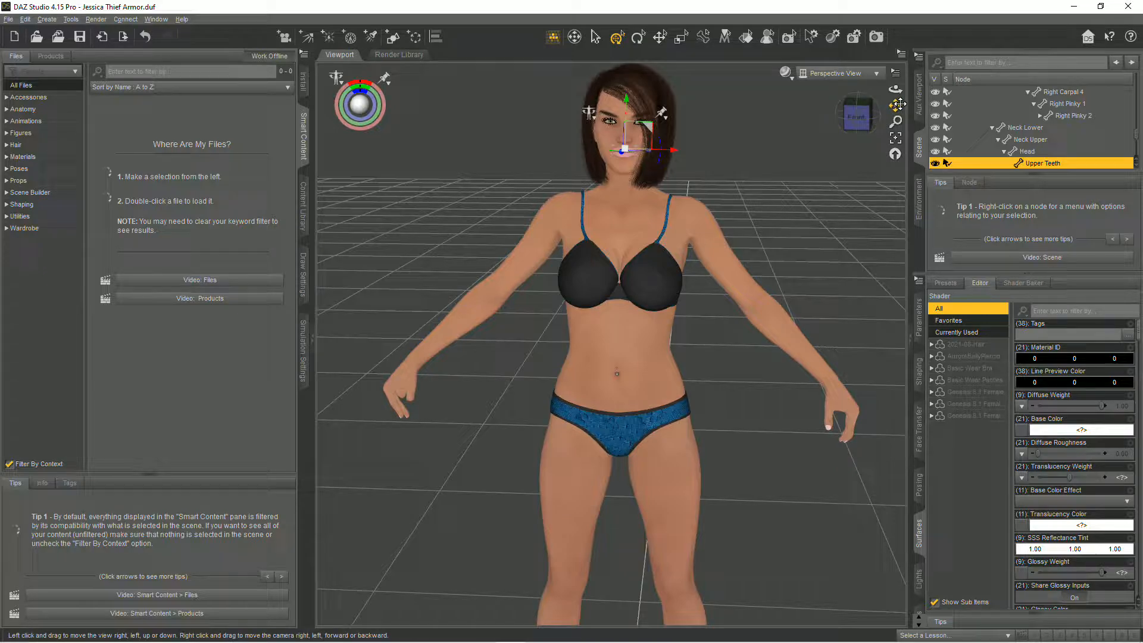
drag(899, 104, 896, 105)
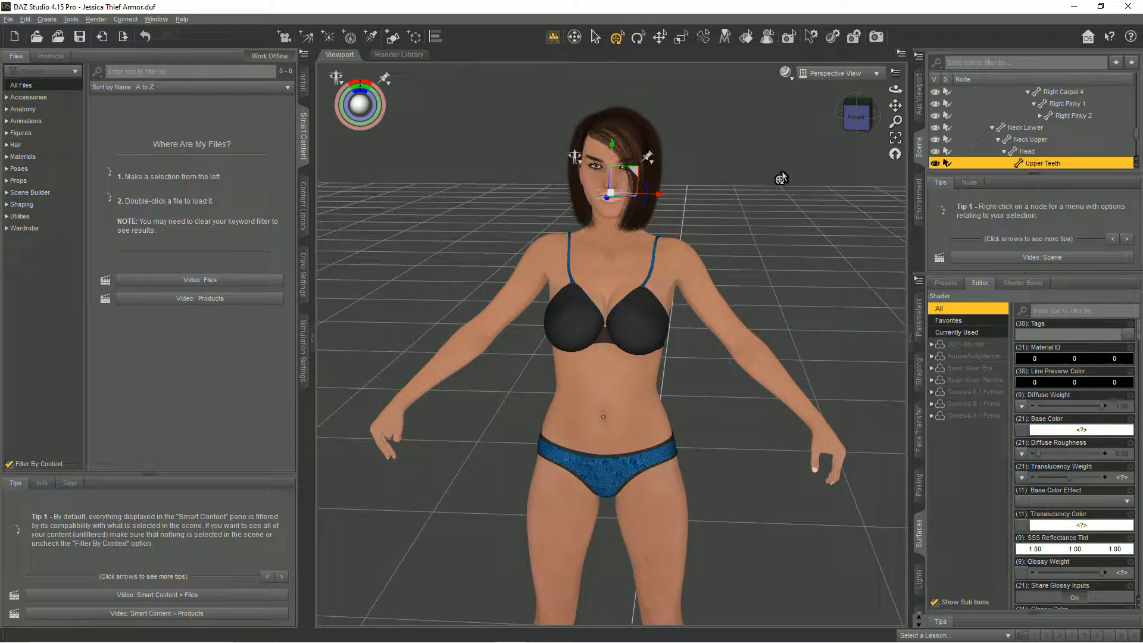
drag(882, 136, 705, 280)
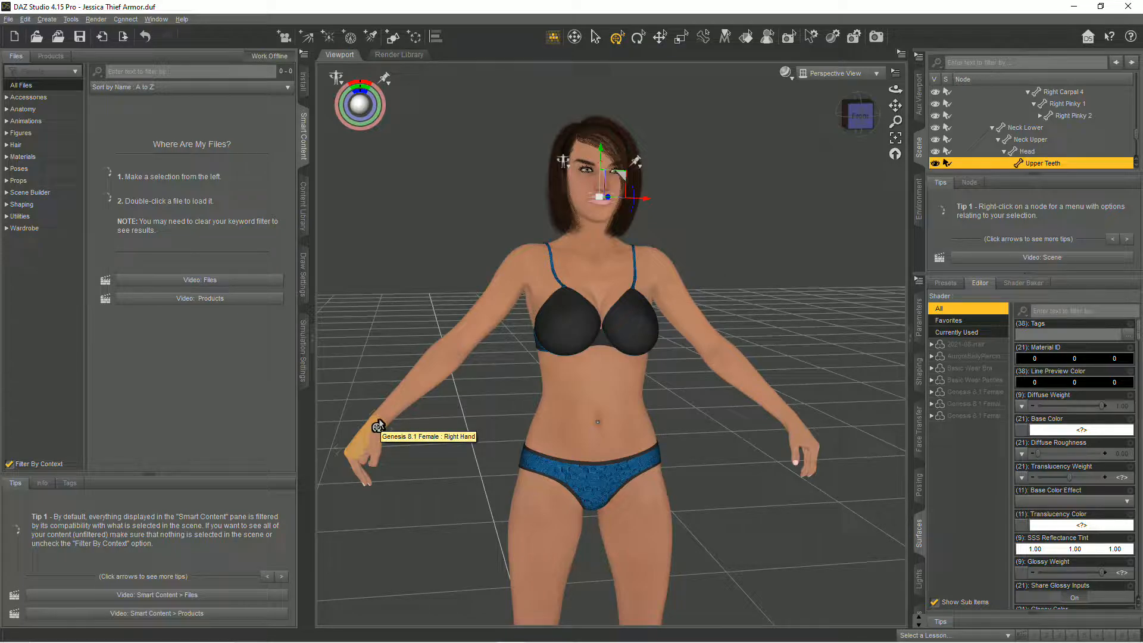
drag(895, 105, 919, 103)
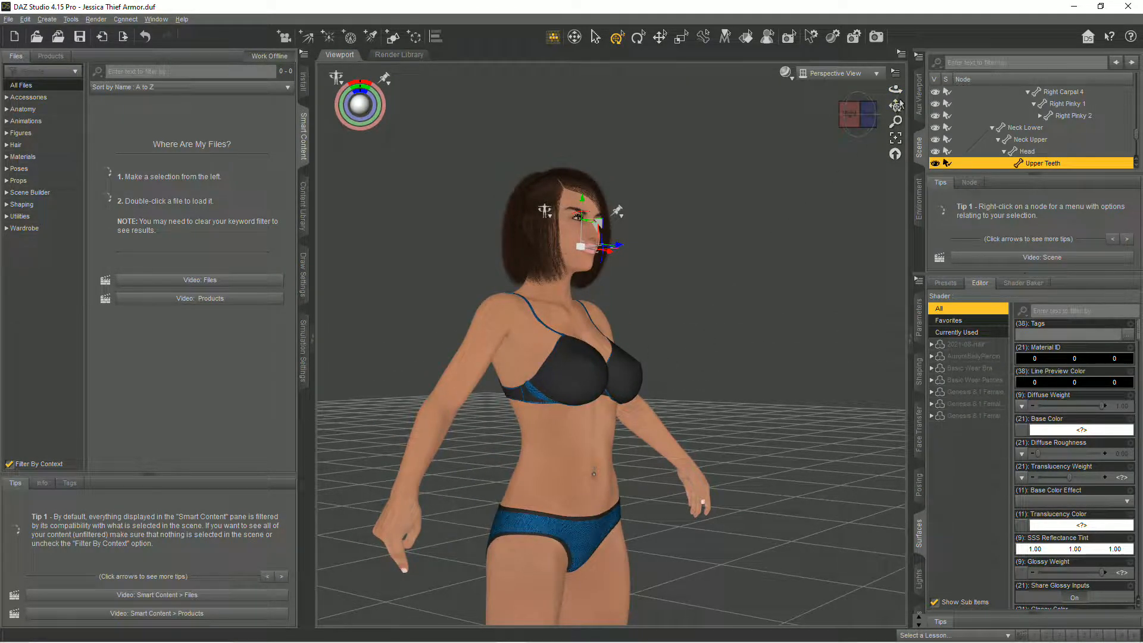
drag(895, 105, 846, 89)
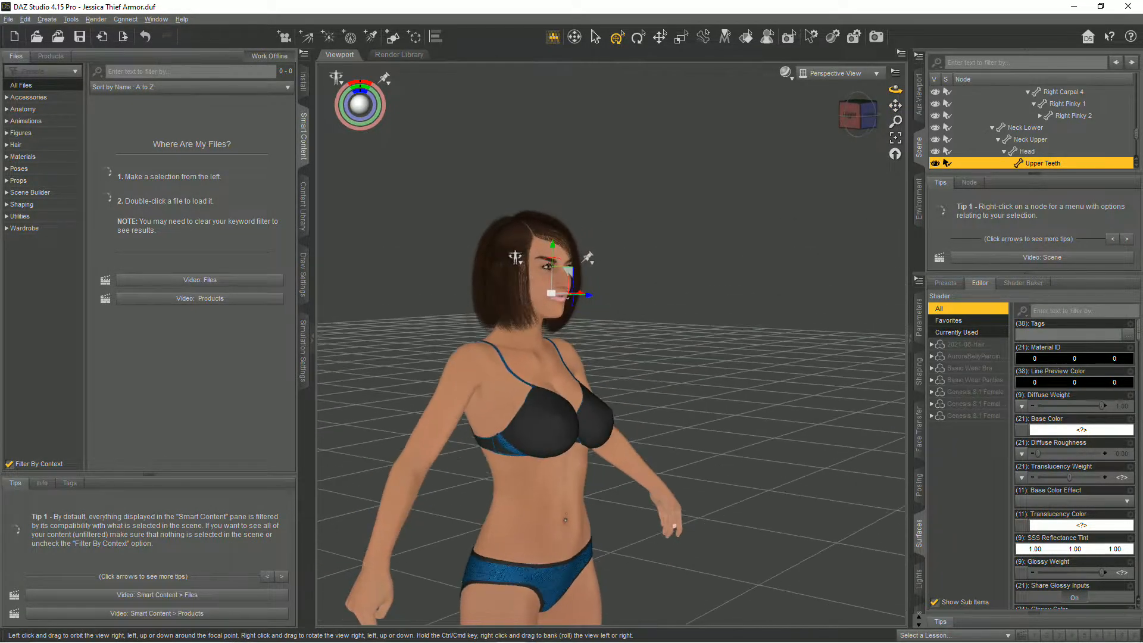
click(868, 116)
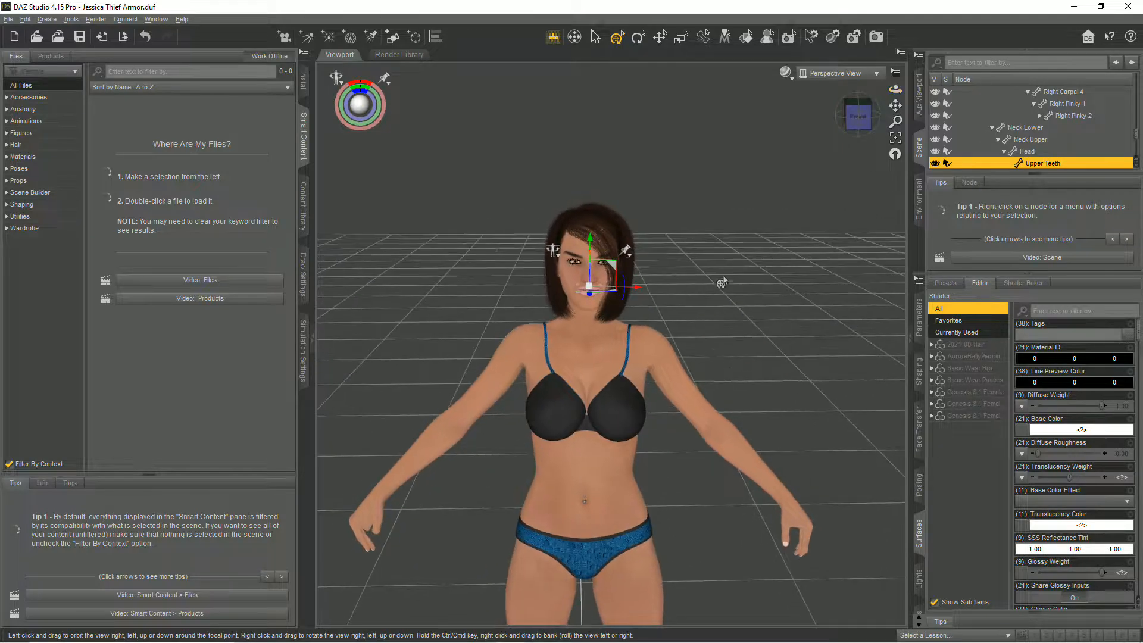
click(803, 244)
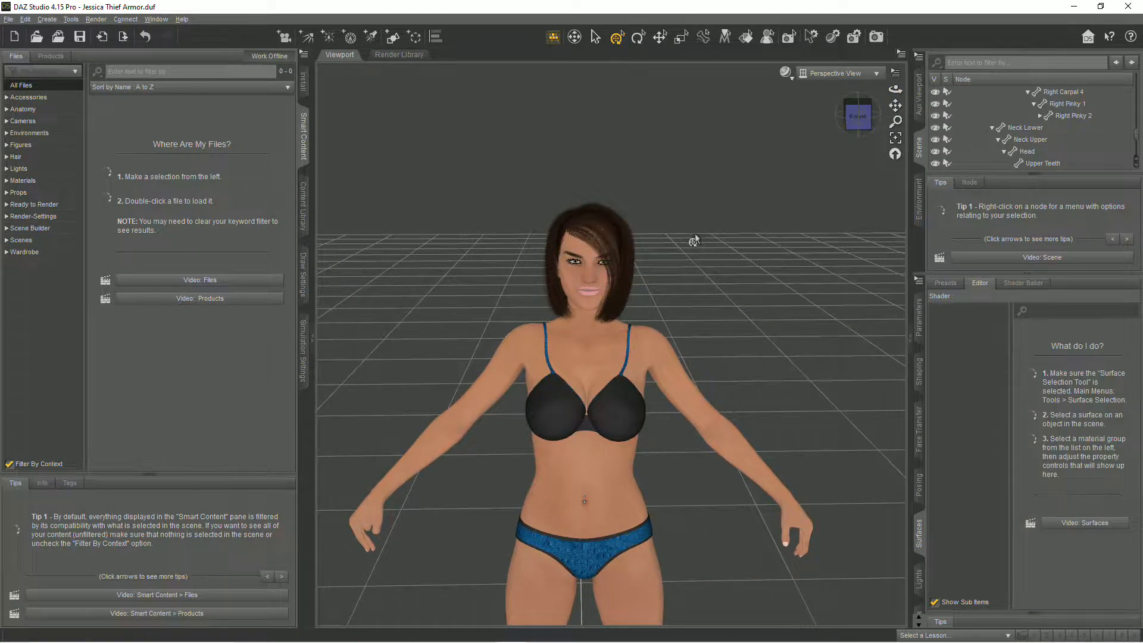
scroll(765, 242, up, 5)
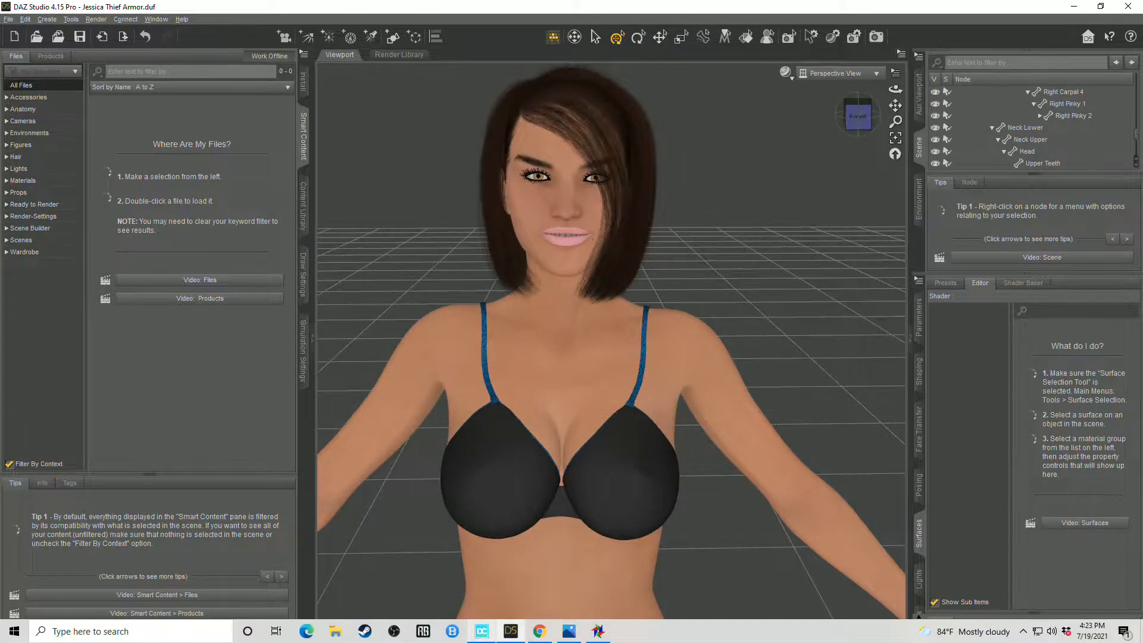
click(852, 108)
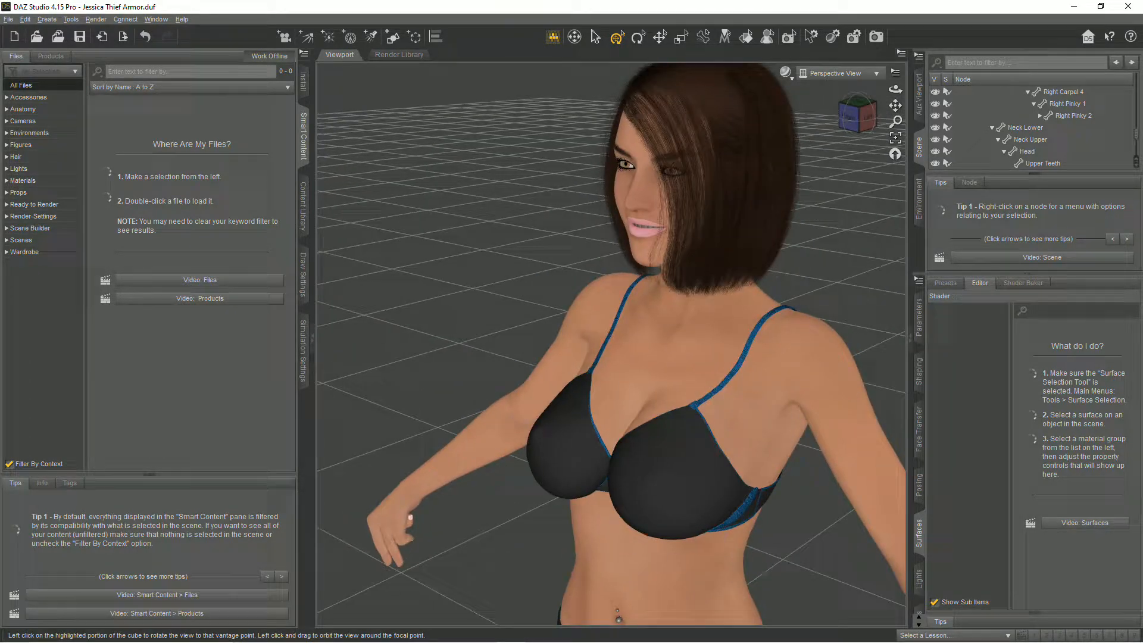
click(851, 116)
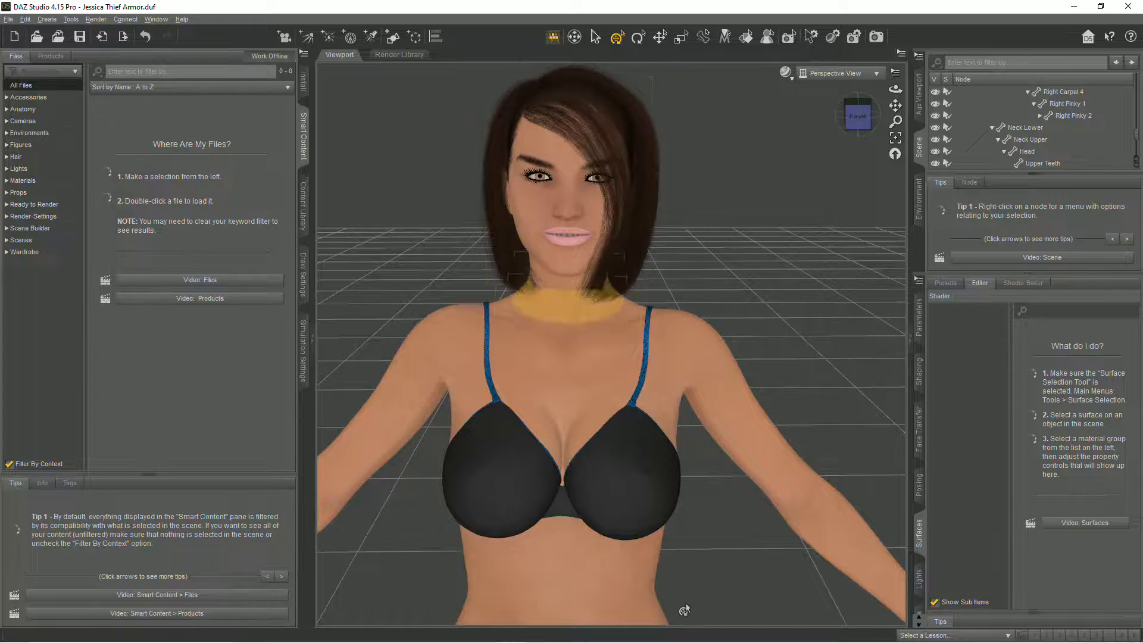
Switch to Photos and inspect the face and raised hand in the rendered image Jessica, peace.jpg
click(569, 634)
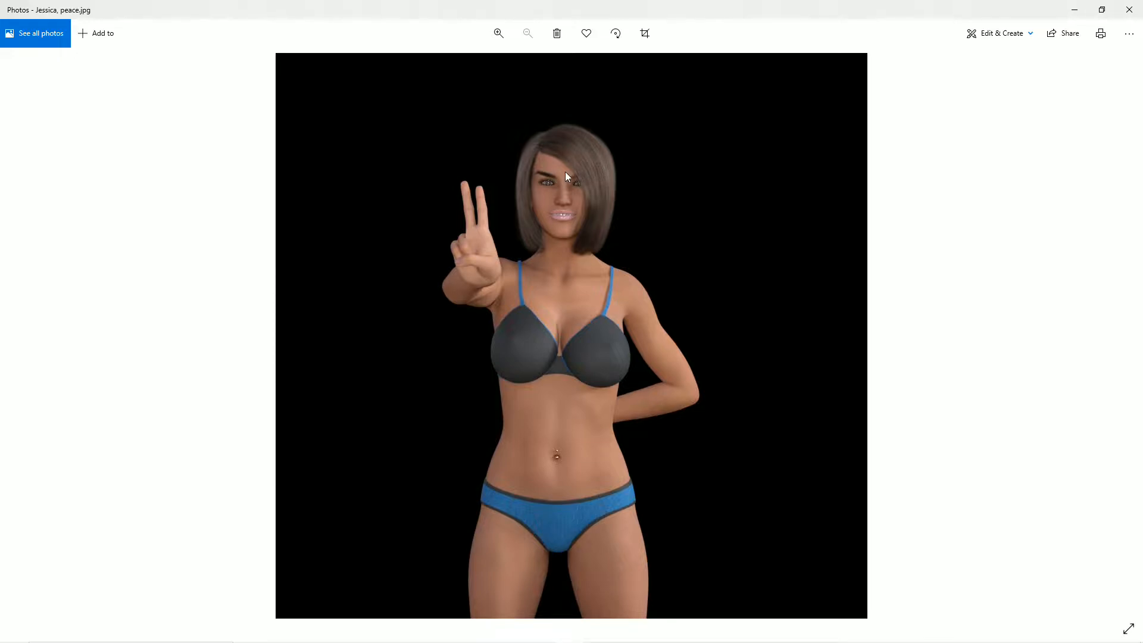
ctrl+scroll(585, 224, up, 4)
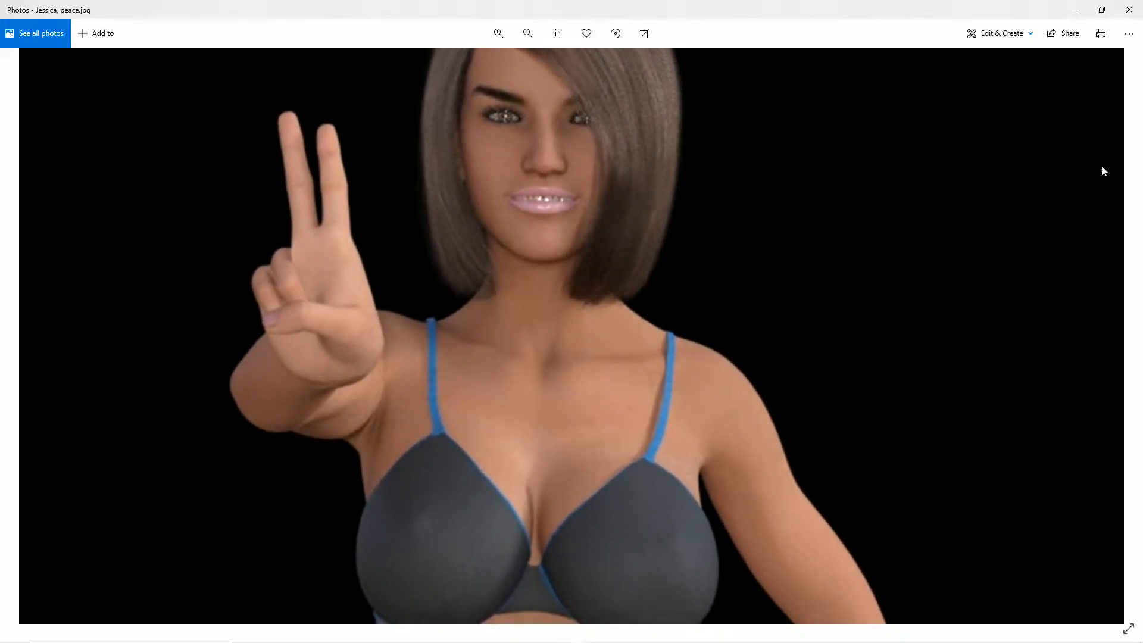
drag(795, 157, 798, 285)
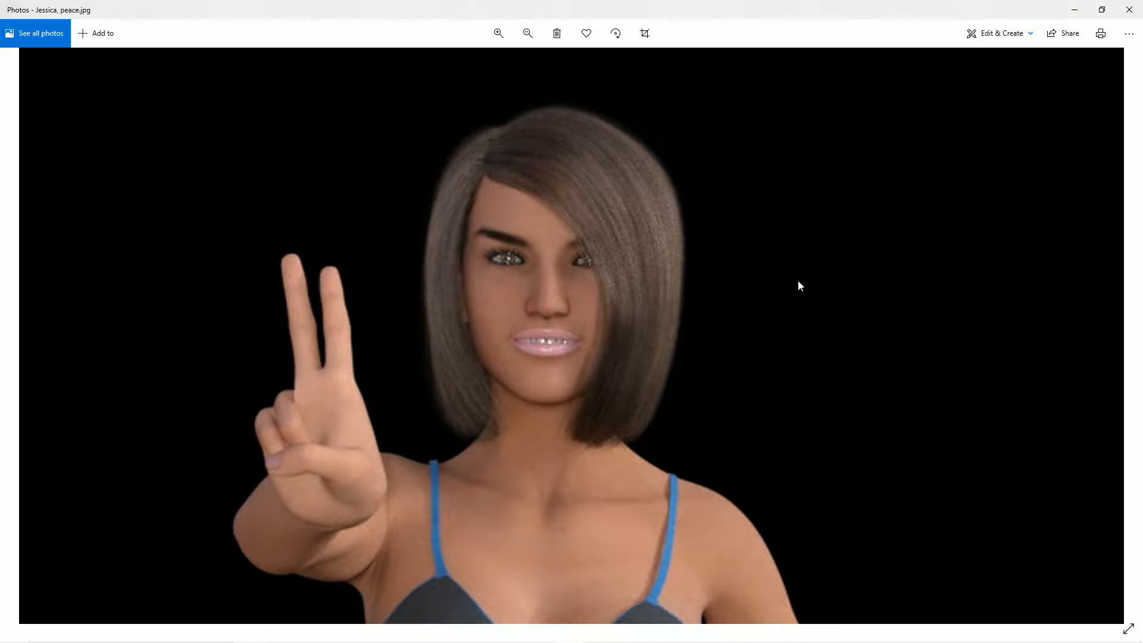
drag(799, 282, 796, 197)
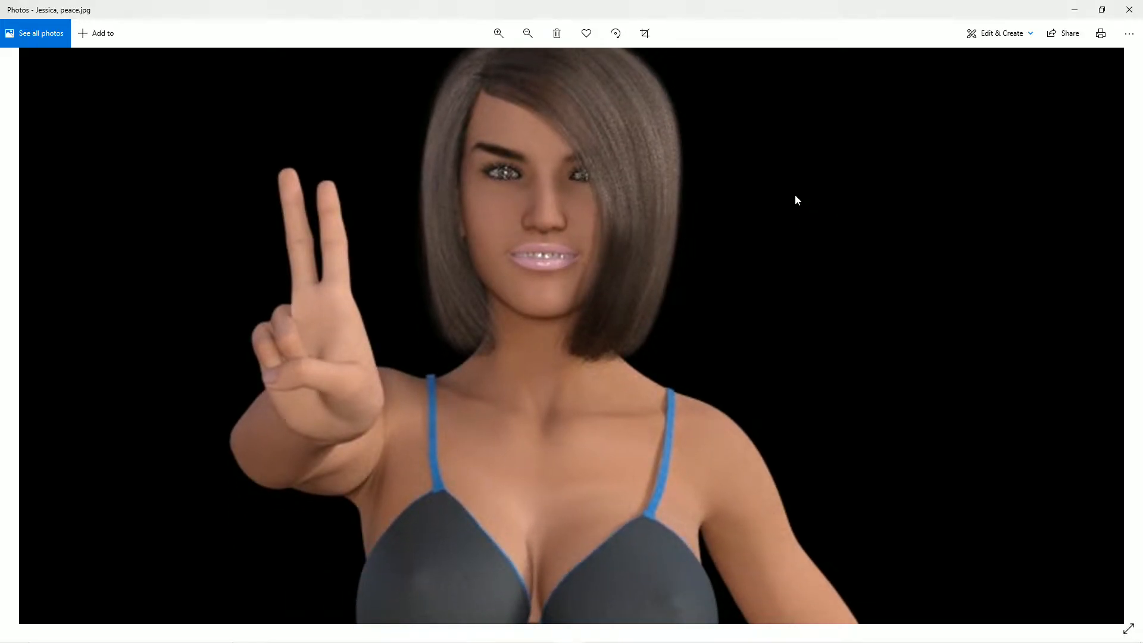
ctrl+scroll(737, 377, down, 4)
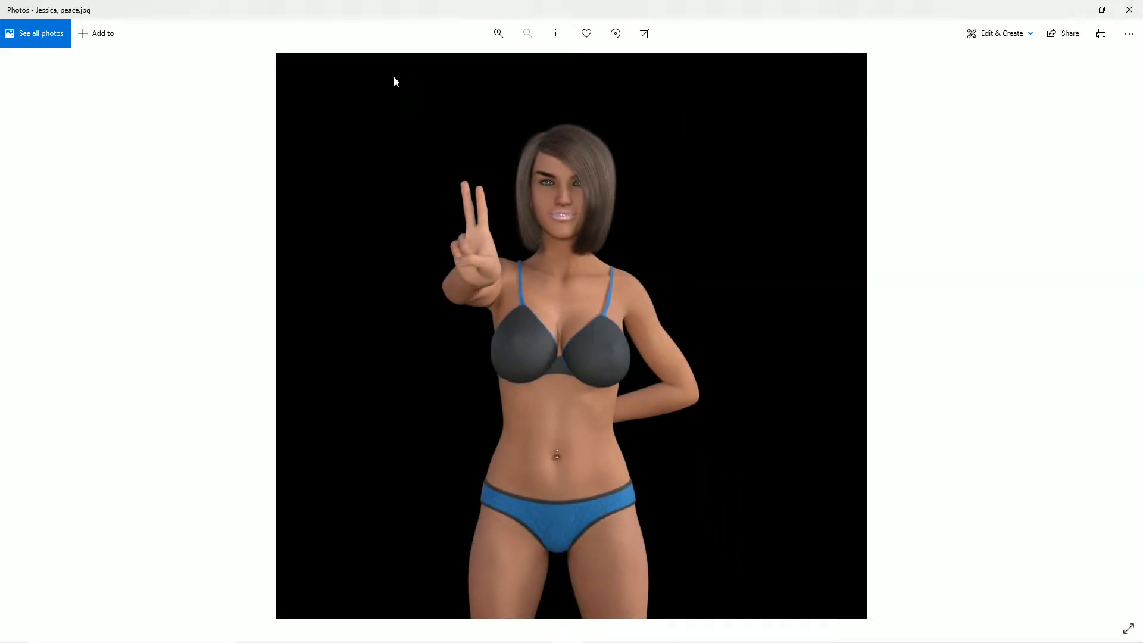
mouse_move(465, 641)
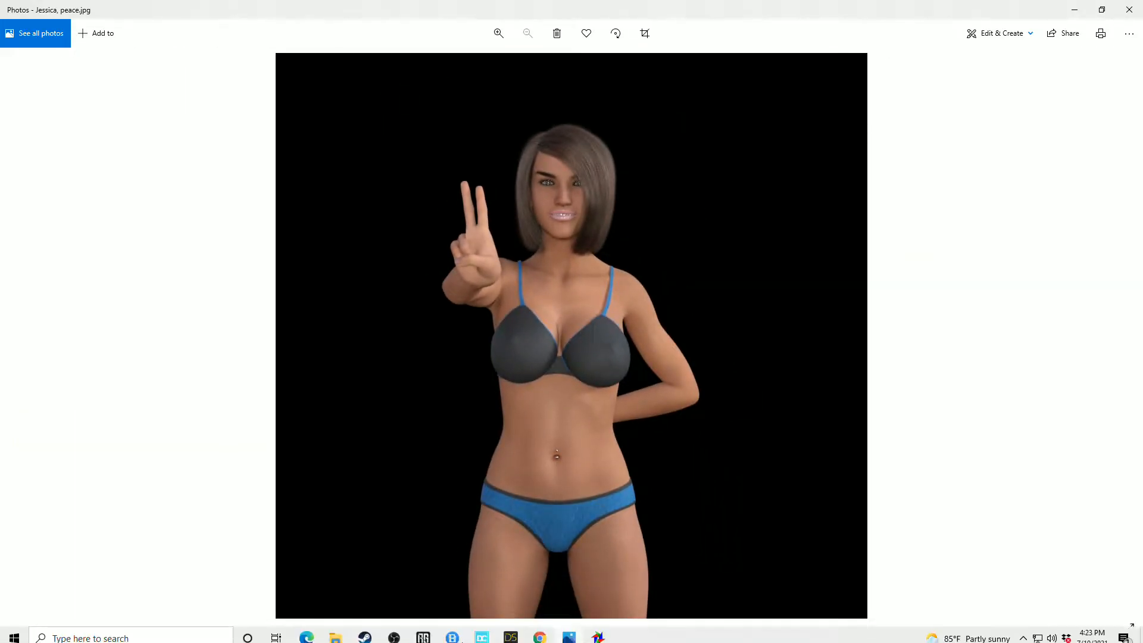
Return to DAZ Studio and examine the unposed figure from the front and at slight angles
click(516, 635)
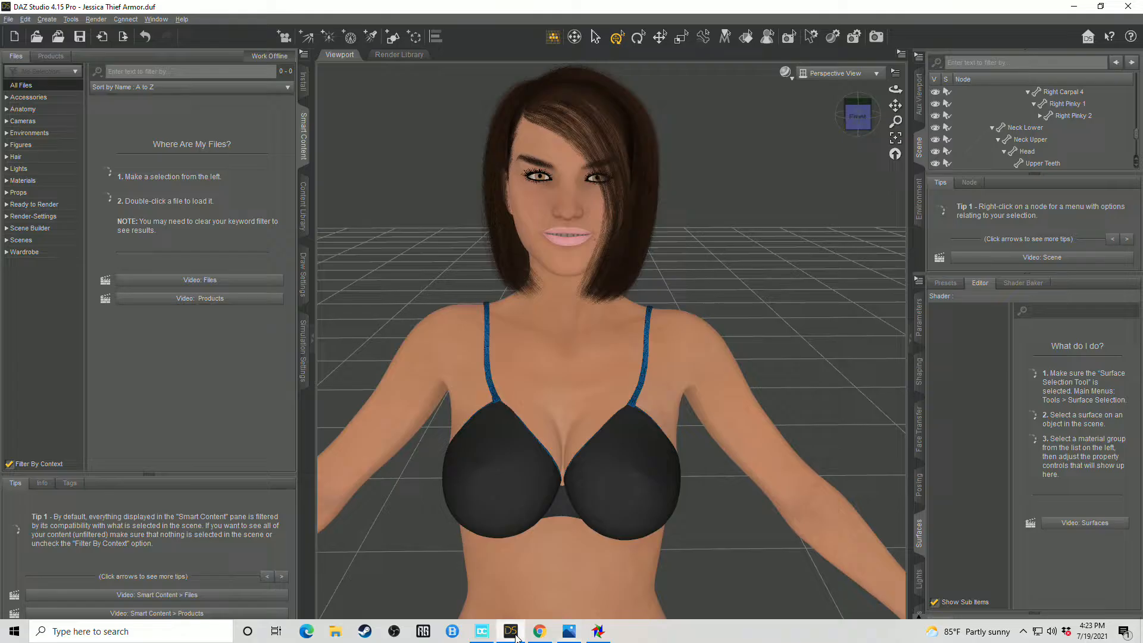
scroll(794, 297, down, 6)
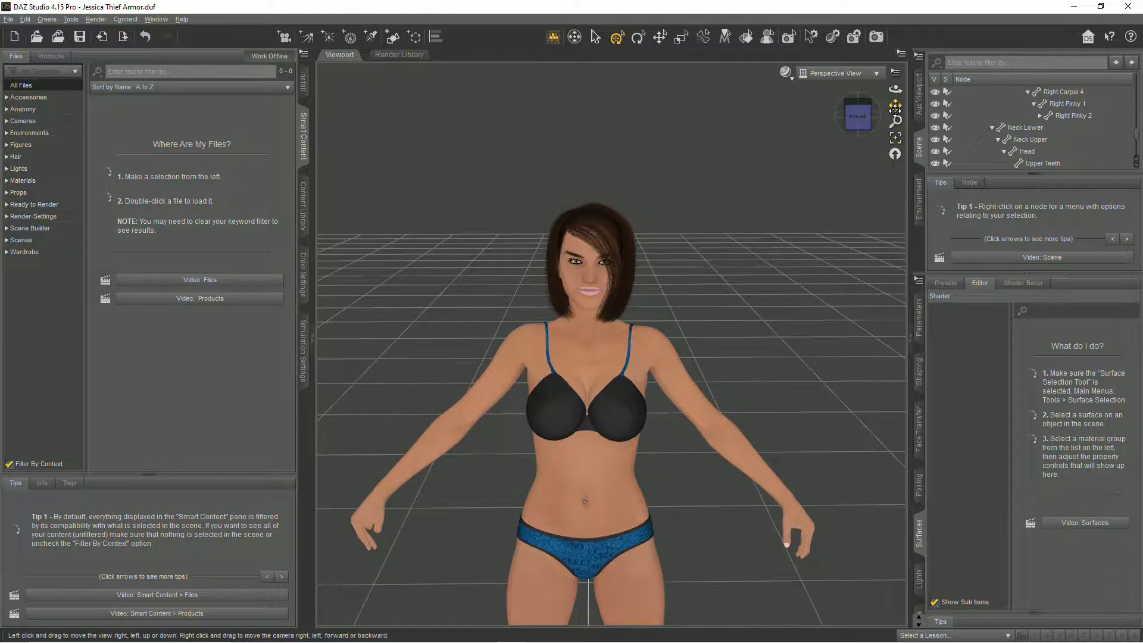
drag(895, 108, 842, 146)
drag(896, 105, 893, 98)
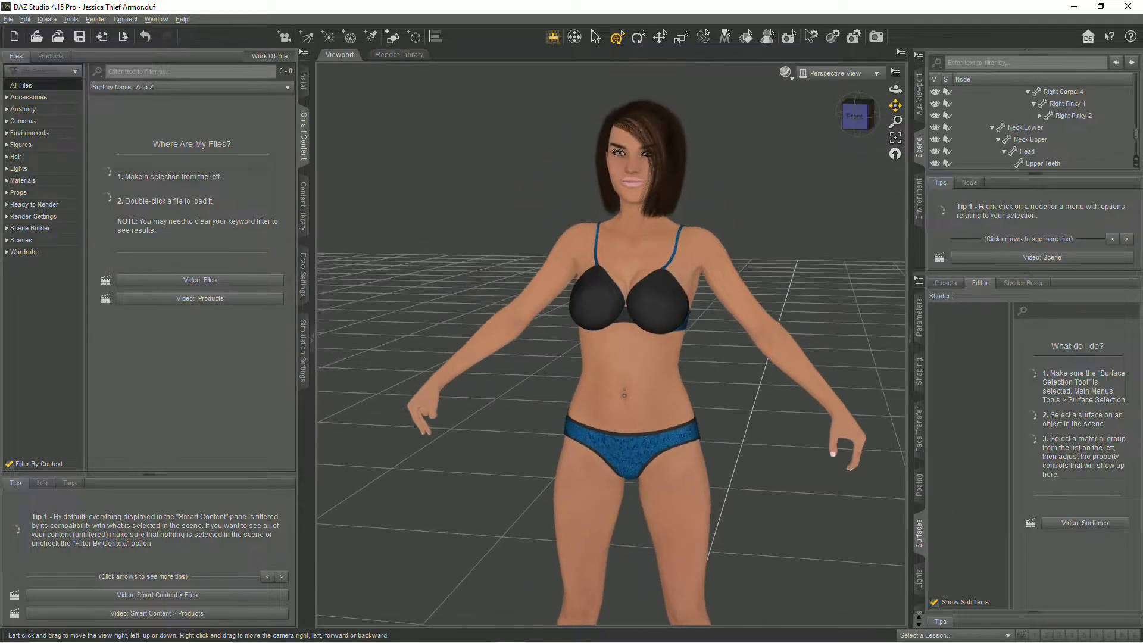
click(841, 119)
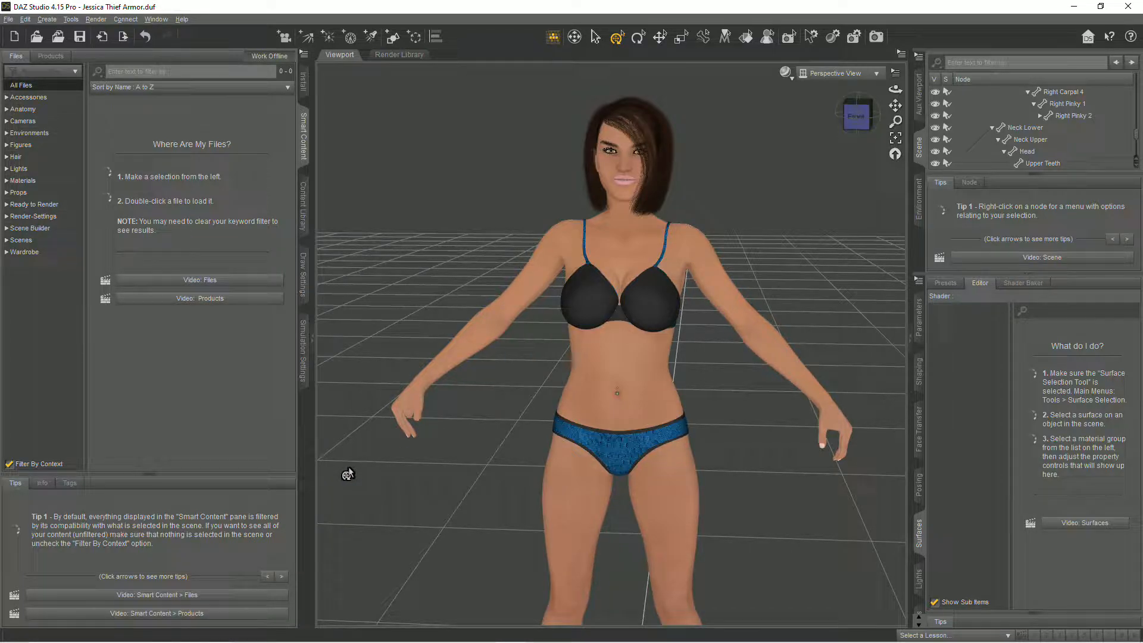
mouse_move(856, 118)
mouse_down()
mouse_move(825, 123)
mouse_move(860, 117)
mouse_up()
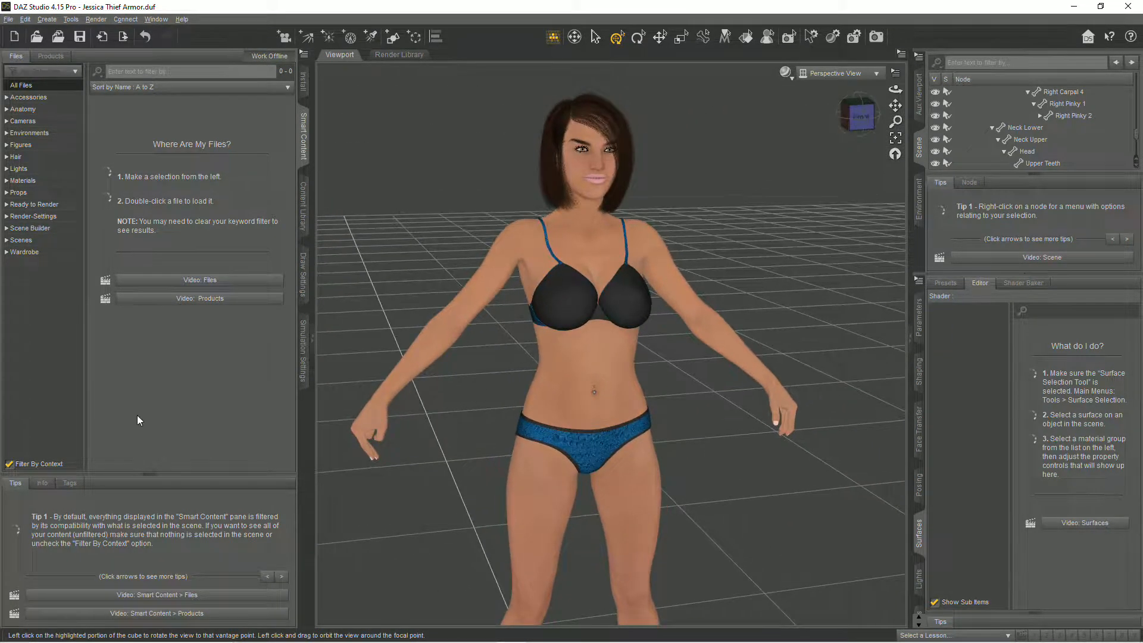
click(864, 119)
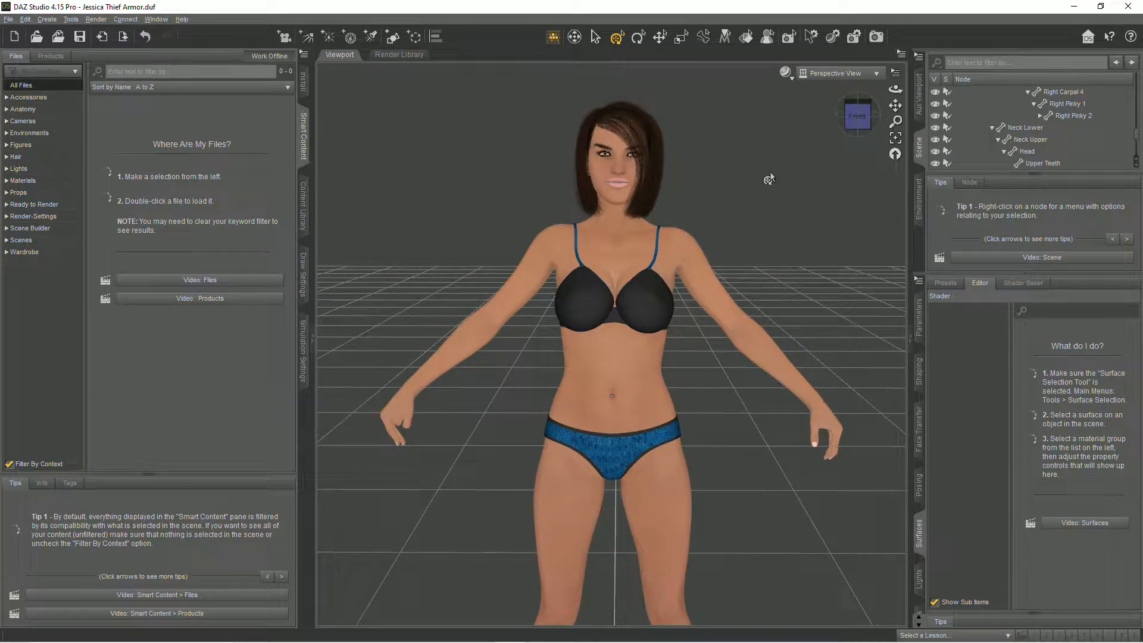
drag(863, 121, 874, 125)
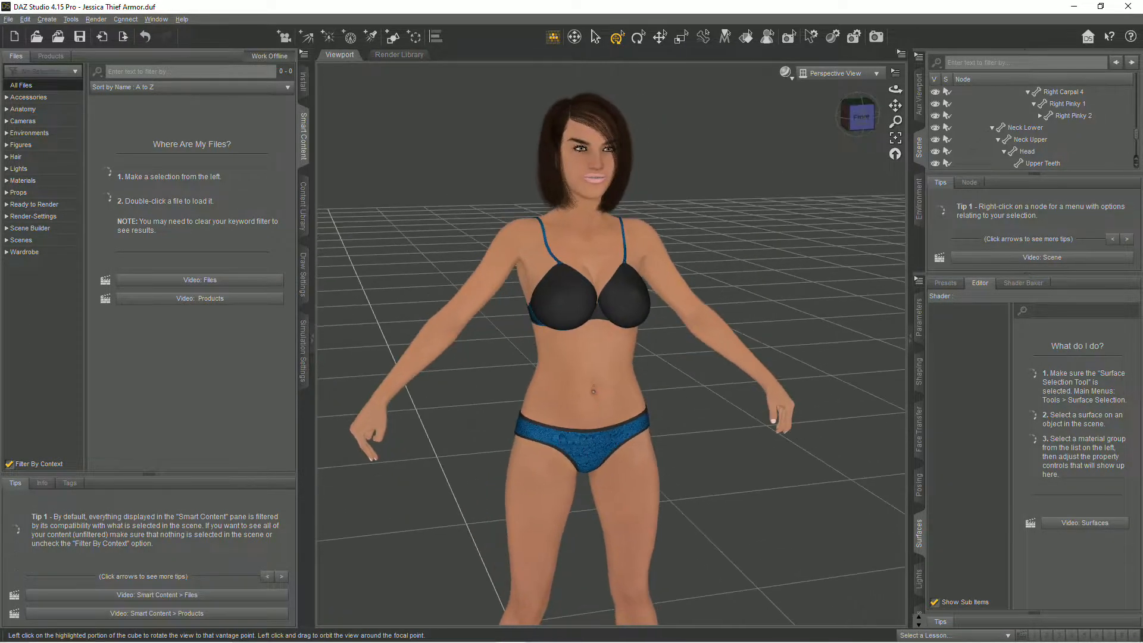
Browse the available content in the Accessories, Anatomy and Cameras categories
click(27, 98)
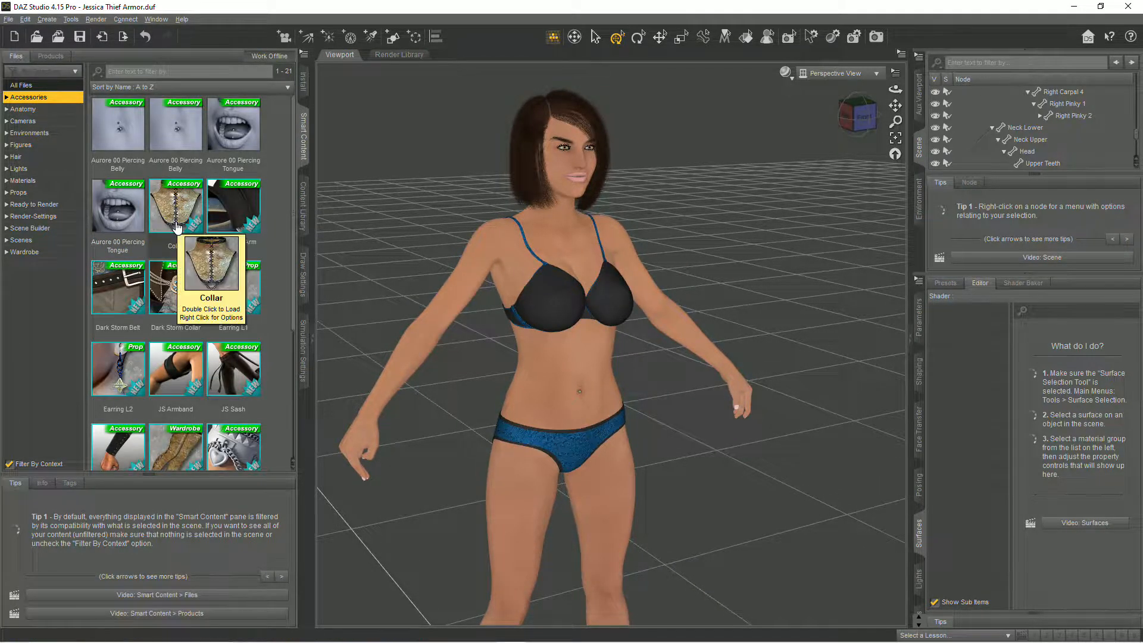
scroll(177, 227, down, 3)
scroll(176, 203, up, 3)
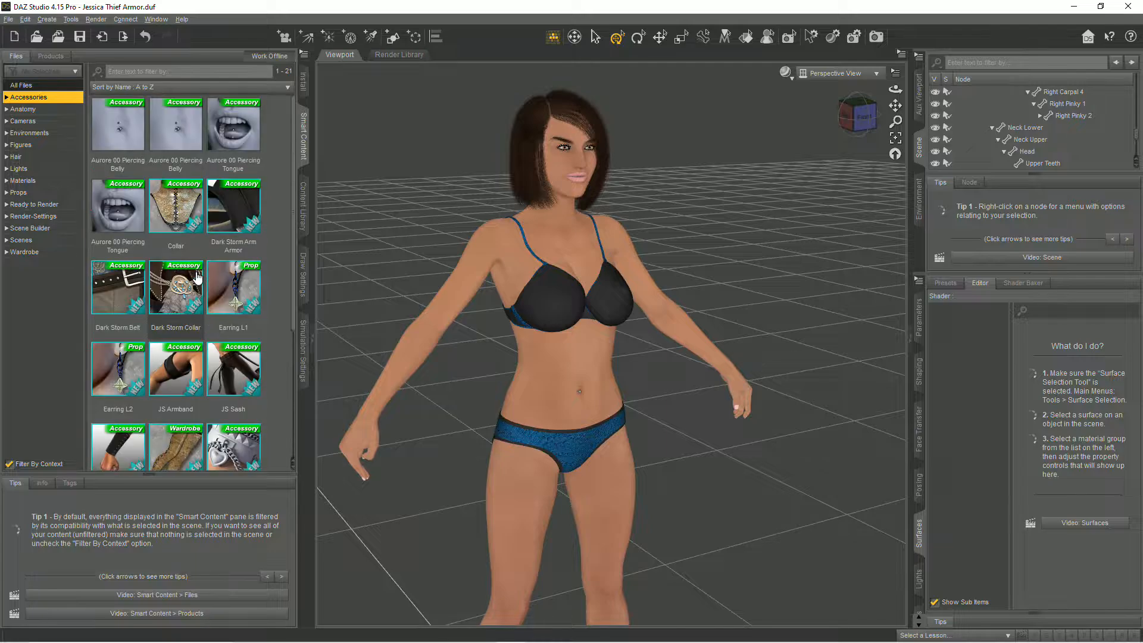
click(25, 111)
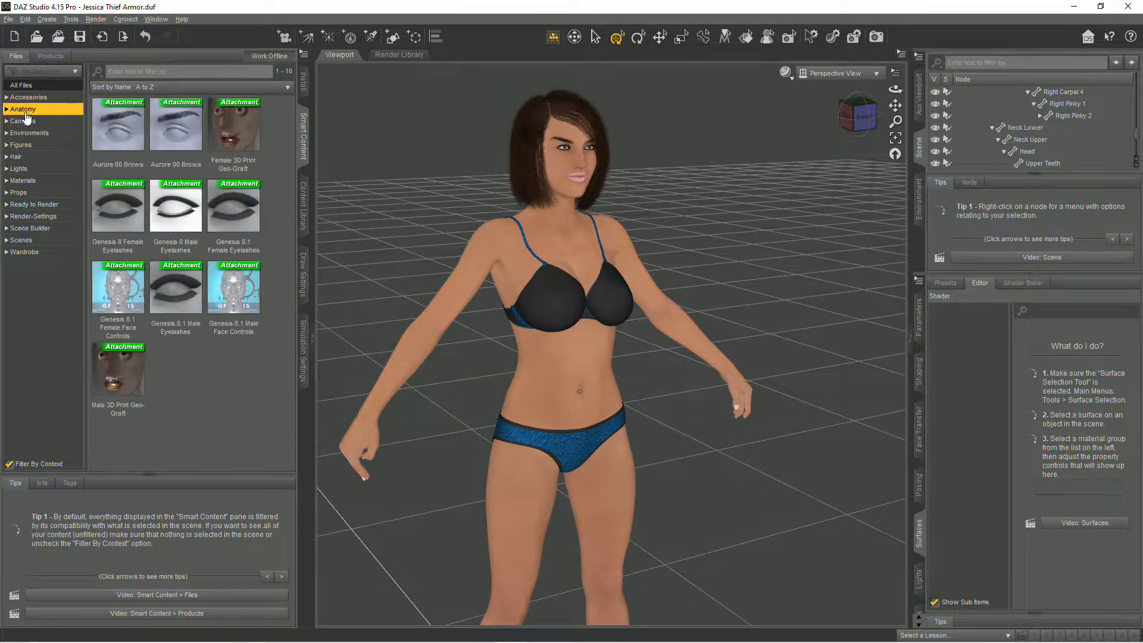
click(26, 122)
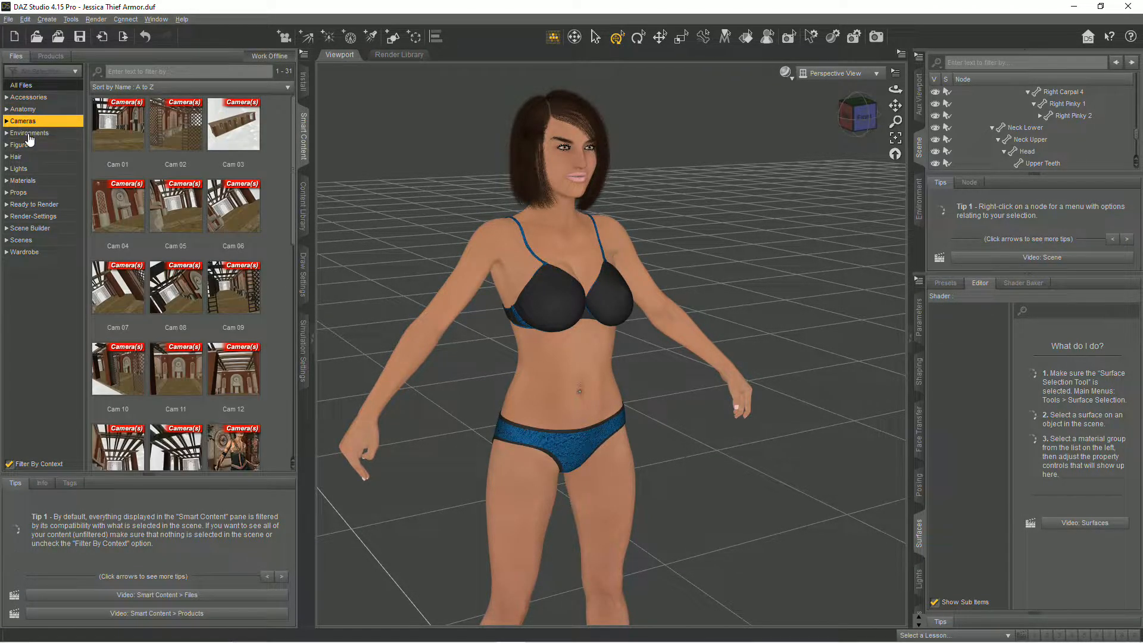
Load the Alchemy Chasm prop from the Environments category into the scene around the figure
click(29, 134)
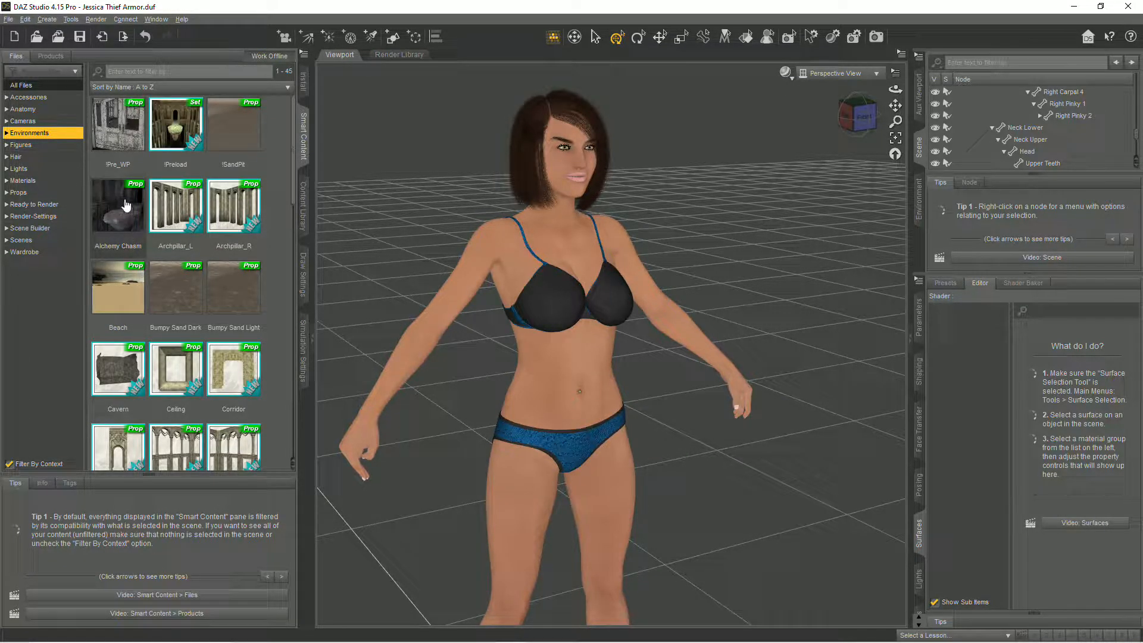
mouse_move(129, 207)
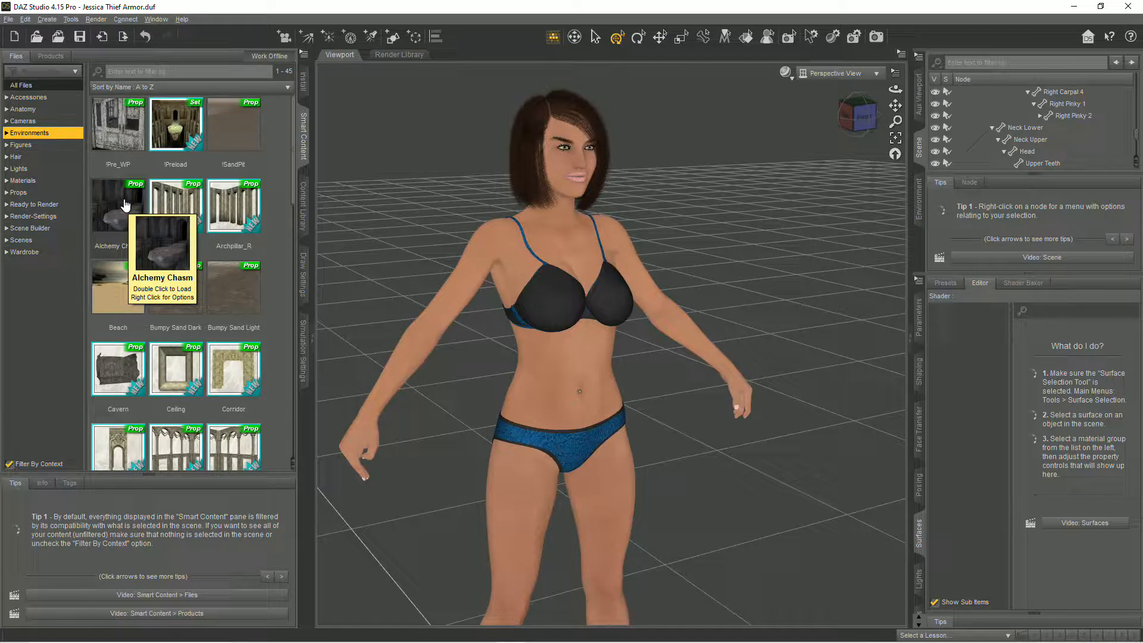
double_click(125, 205)
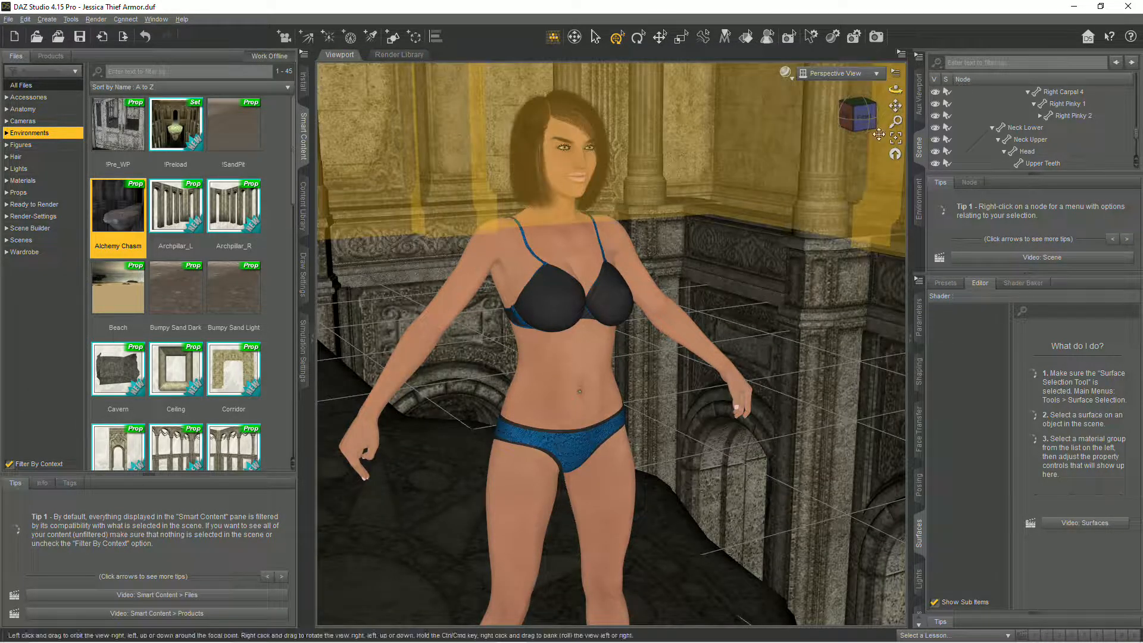
scroll(760, 345, down, 6)
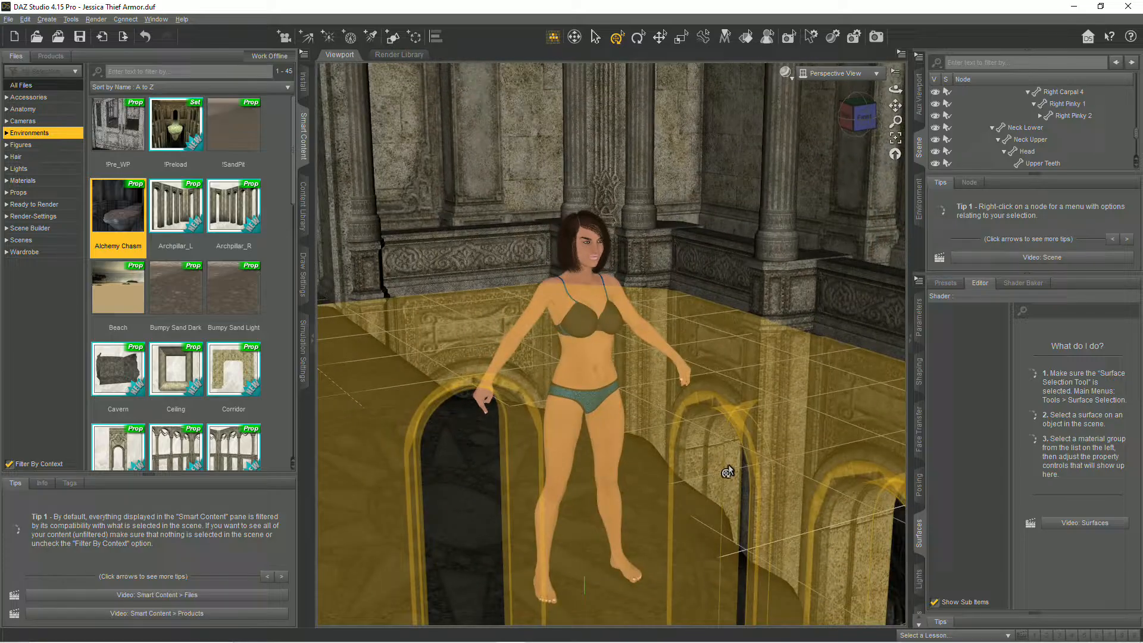
scroll(732, 470, down, 8)
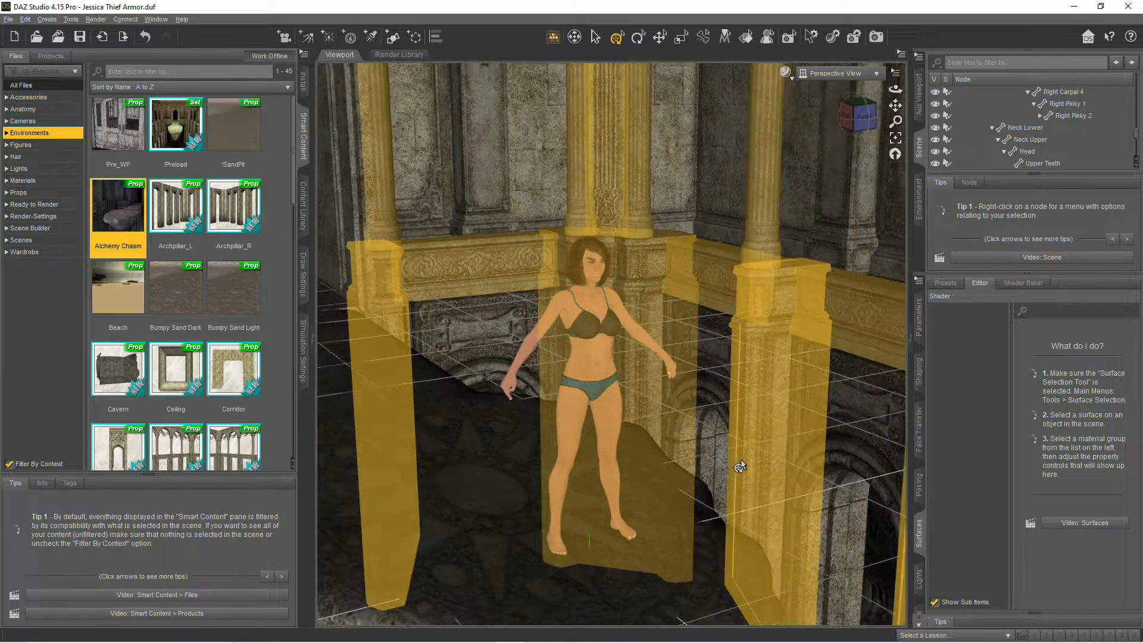
scroll(753, 456, down, 8)
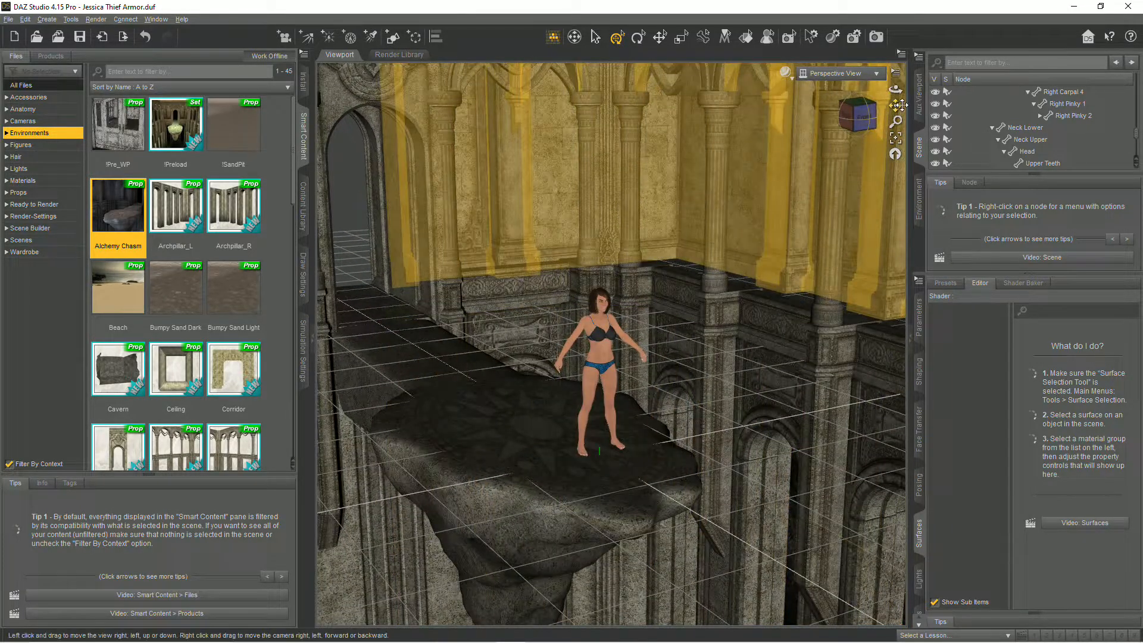
Select the Genesis 8.1 Female figure in the scene hierarchy and move it along X to an X Translate of -50.55
drag(895, 105, 842, 334)
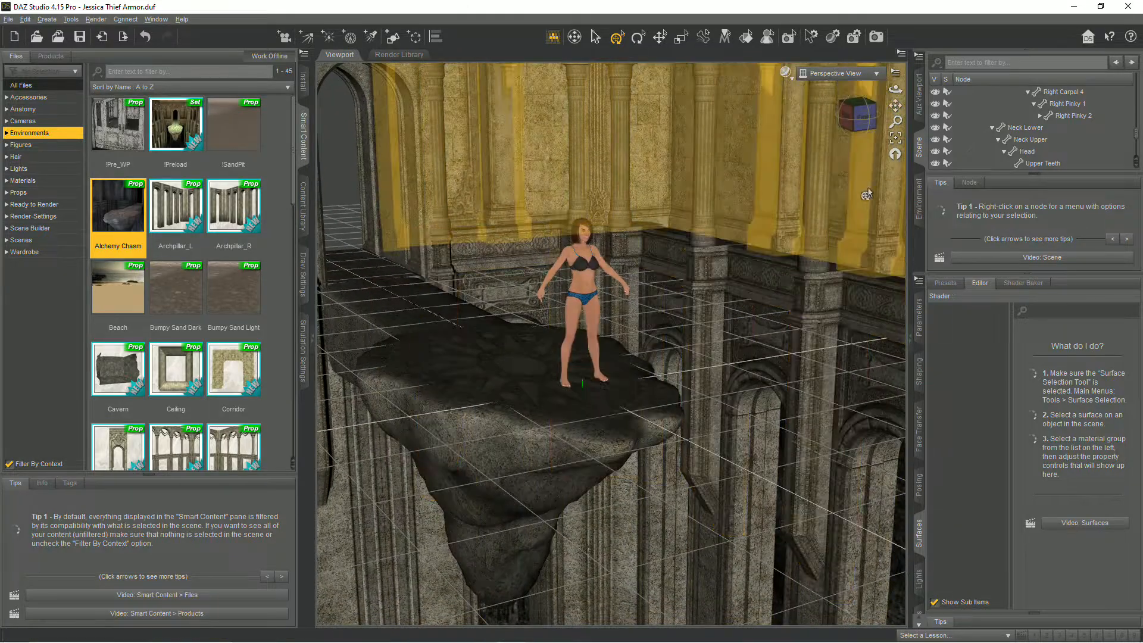
drag(895, 89, 897, 117)
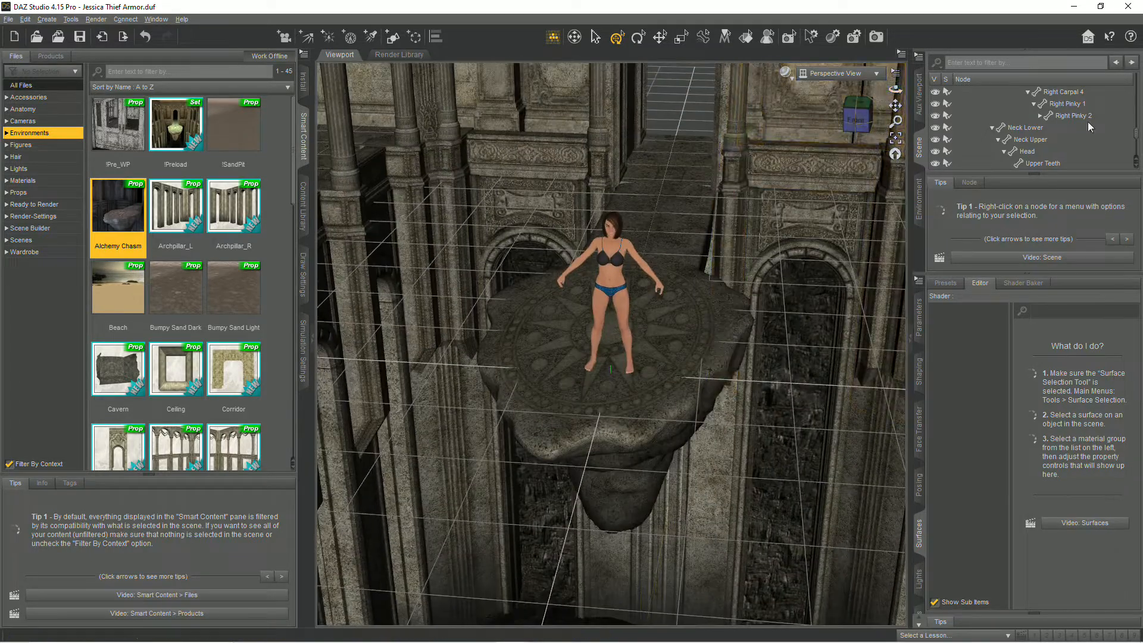
scroll(1046, 165, up, 6)
scroll(1046, 165, up, 5)
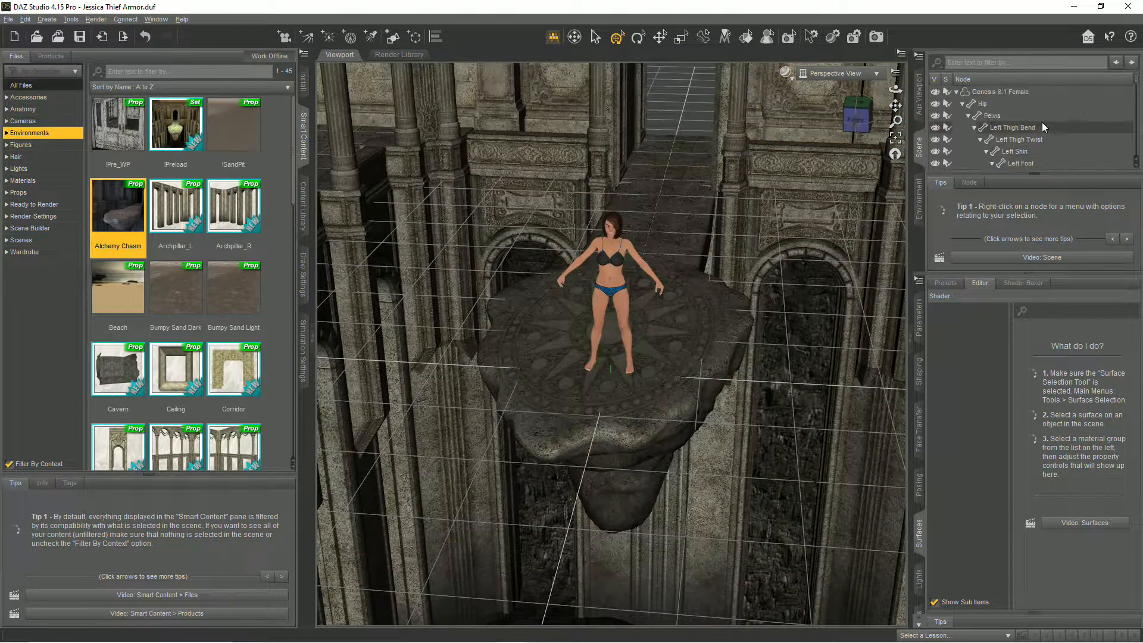
click(1023, 91)
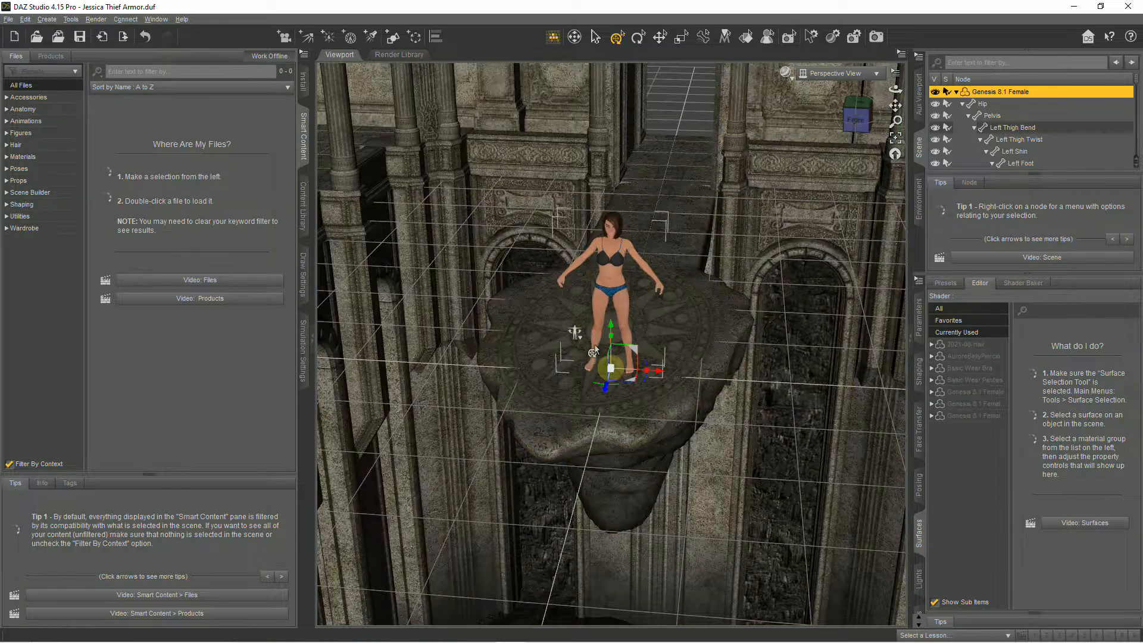
click(921, 329)
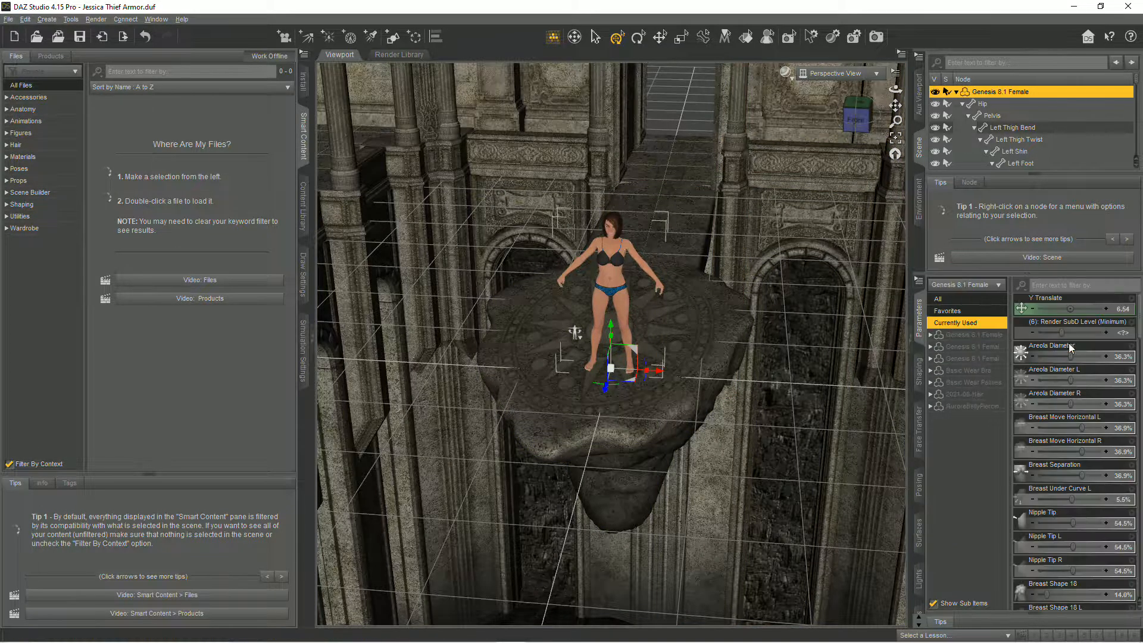
click(945, 301)
mouse_move(1072, 310)
mouse_down()
mouse_move(1055, 309)
mouse_move(1090, 309)
mouse_move(1057, 309)
mouse_up()
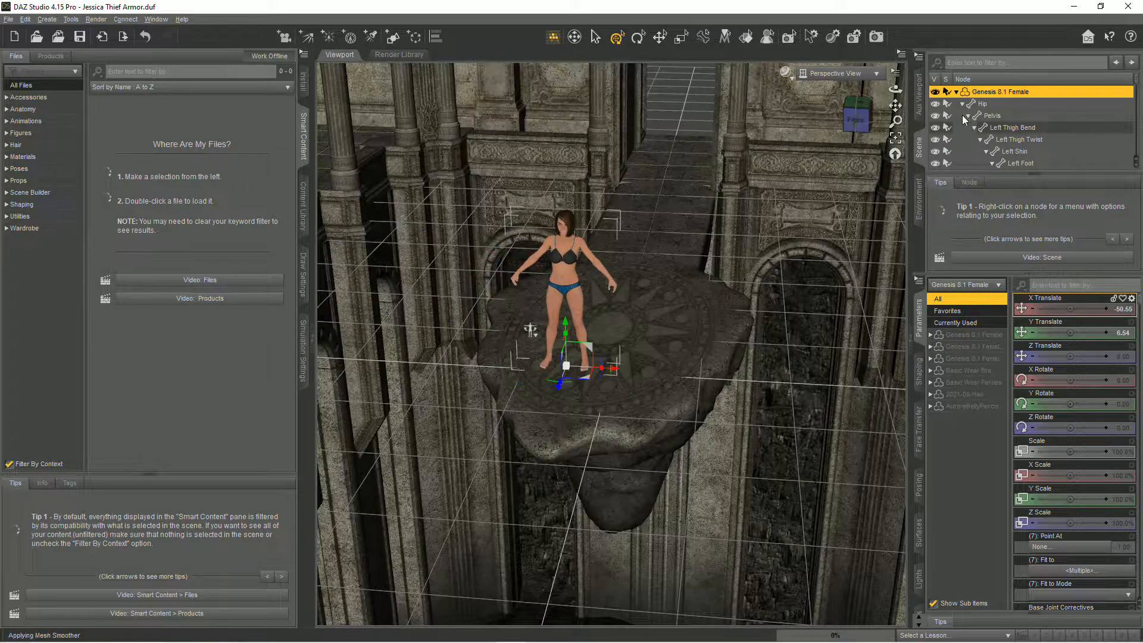
Check the figure's position on the rock platform from several angles and move it along X to an X Translate of -352.67
drag(896, 90, 851, 84)
scroll(655, 328, up, 8)
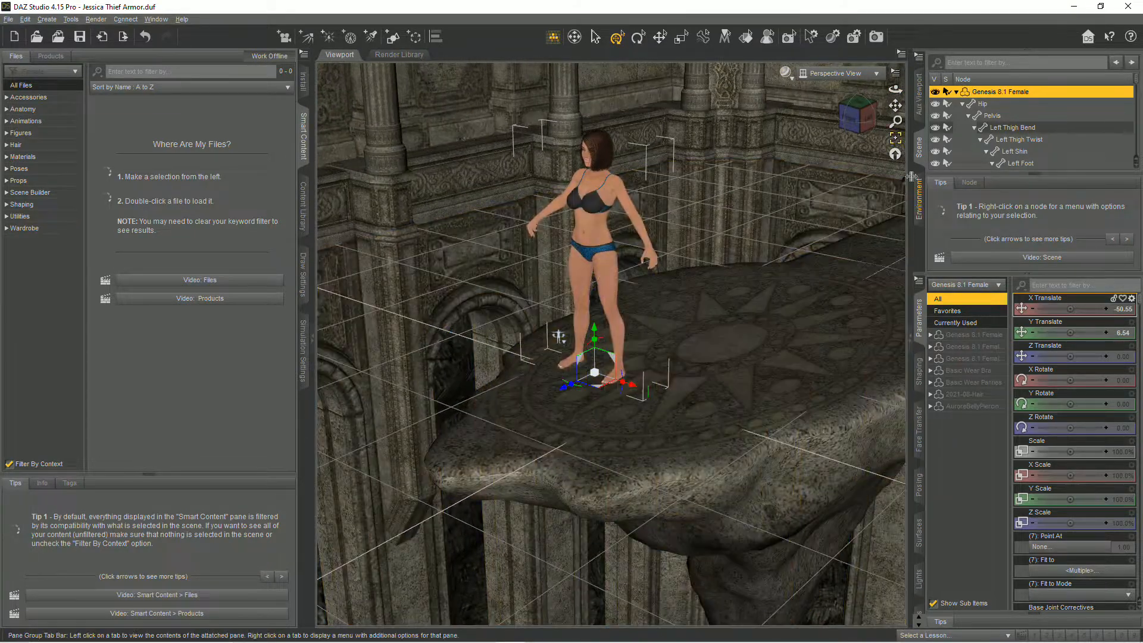
drag(896, 105, 933, 132)
alt+drag(581, 379, 650, 397)
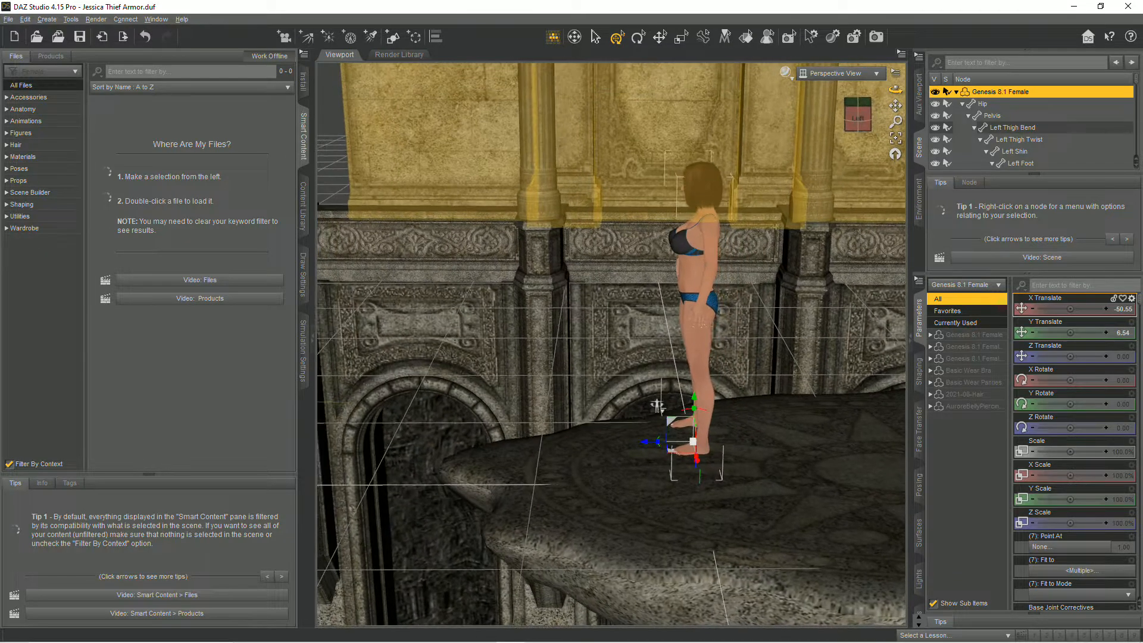
drag(895, 89, 895, 110)
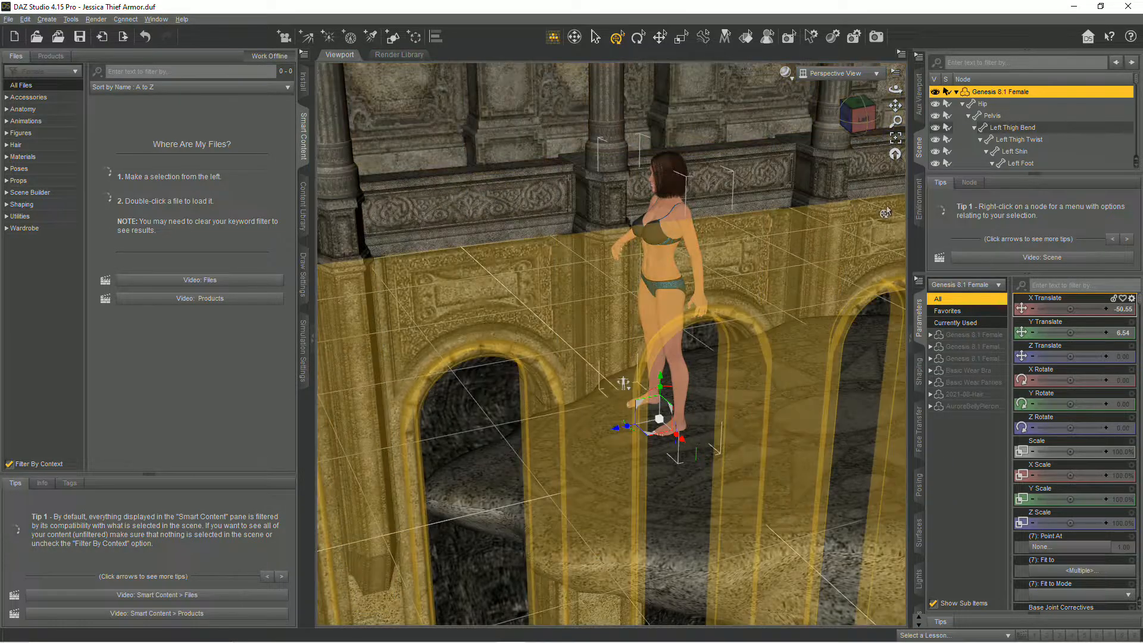
drag(895, 89, 856, 91)
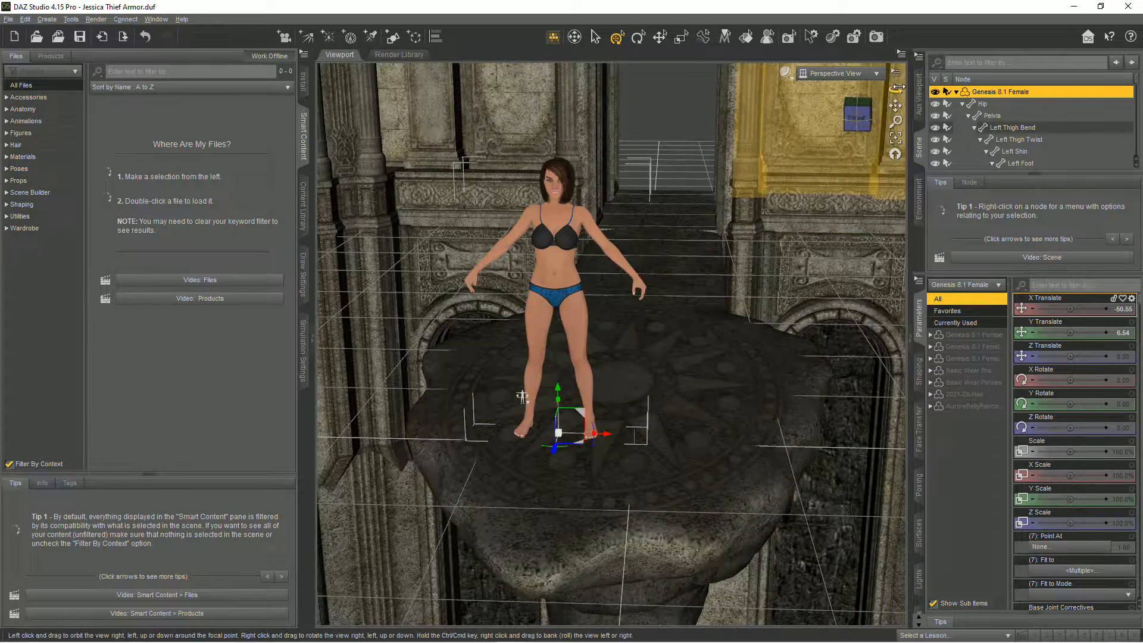
drag(898, 87, 810, 104)
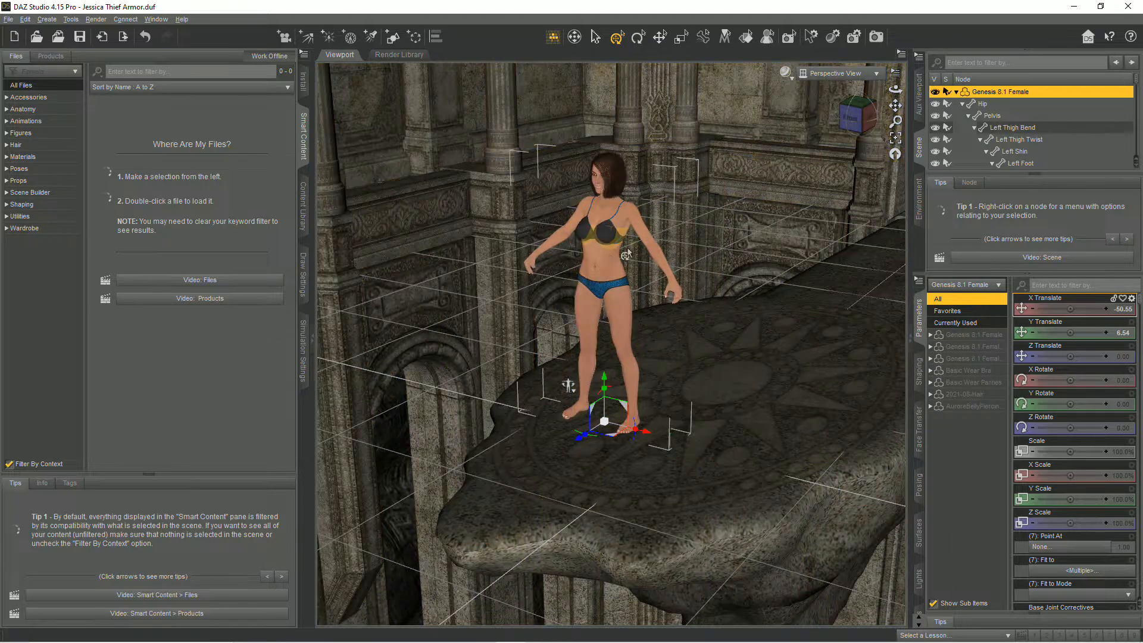
drag(898, 111, 890, 134)
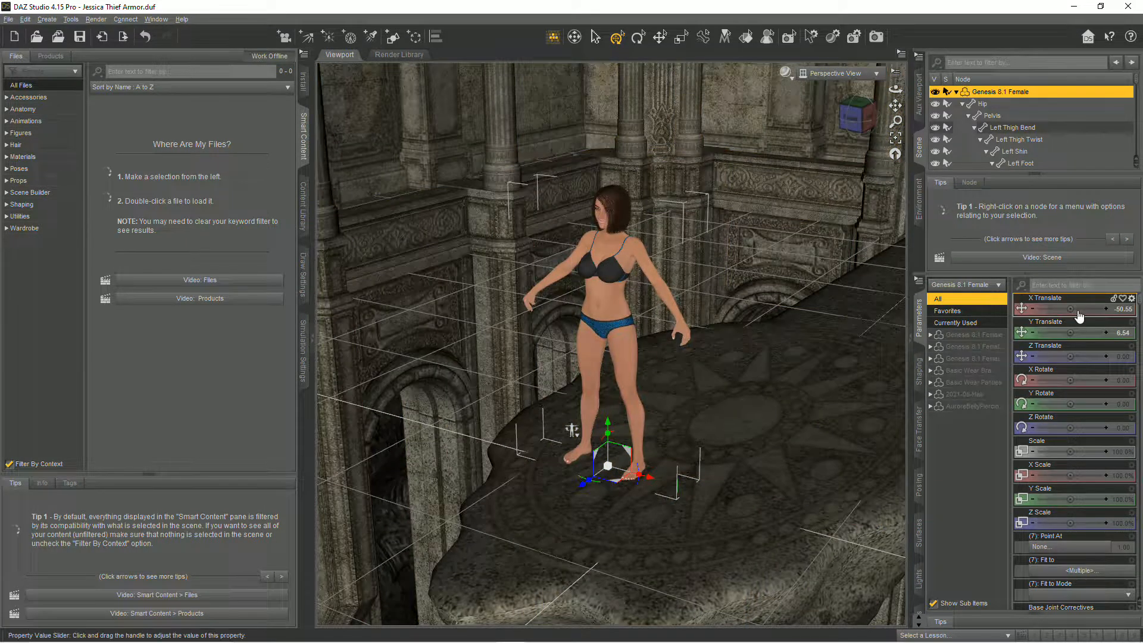
drag(1070, 310, 1052, 311)
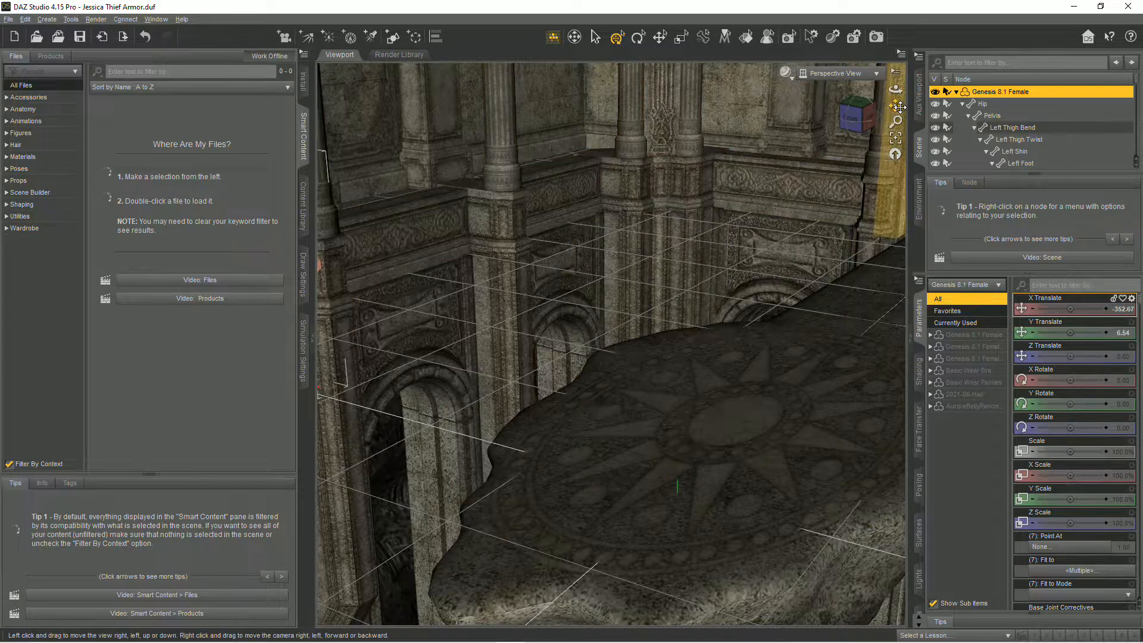
Move the figure further along X onto the floor behind the stone balustrade, to an X Translate of -573.65
drag(896, 105, 292, 99)
scroll(630, 287, up, 6)
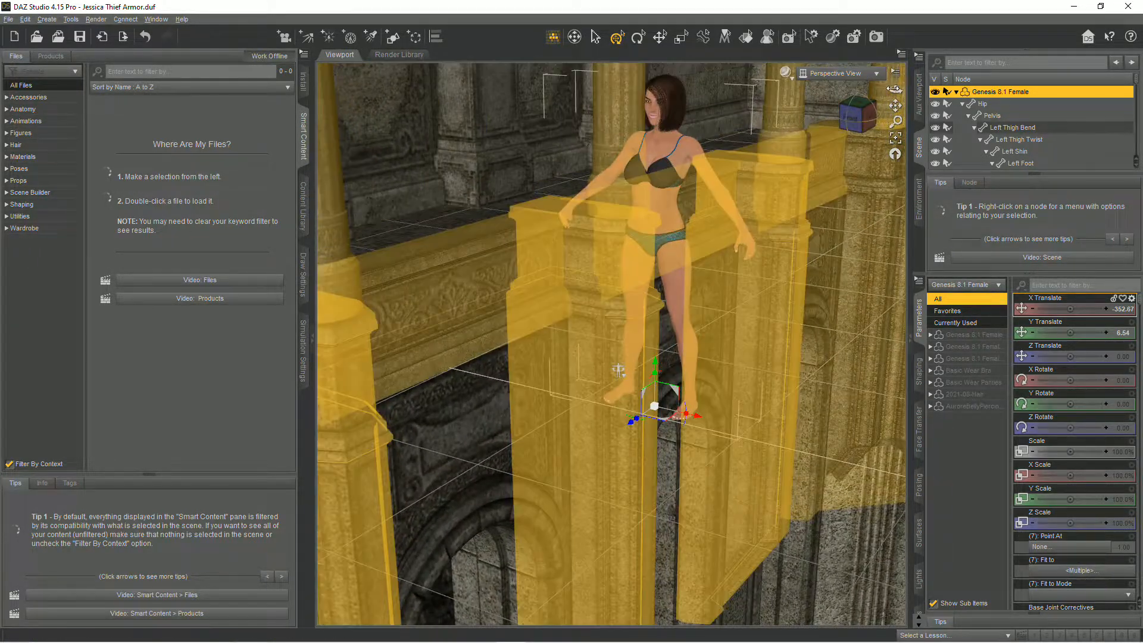
drag(897, 88, 895, 119)
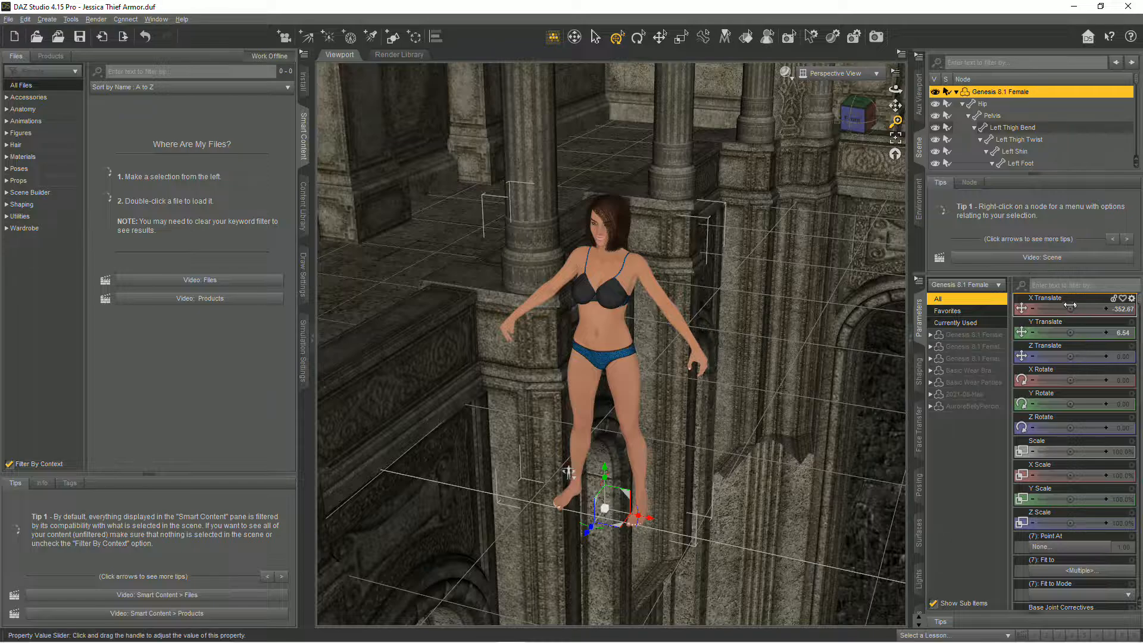
drag(1072, 314, 1055, 309)
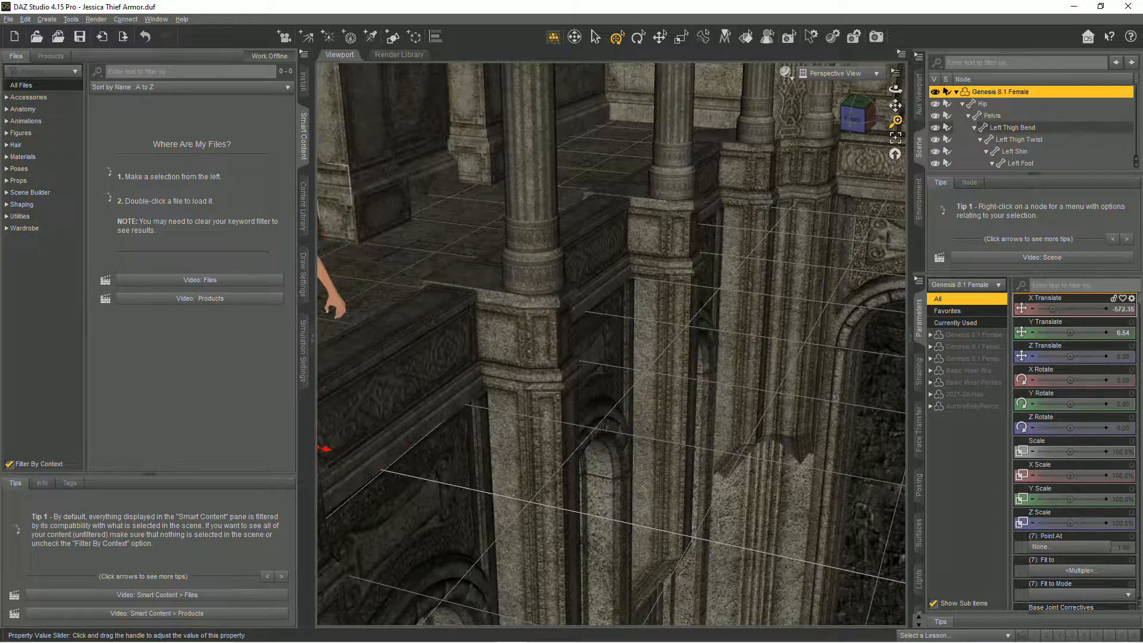
Set the figure's Z Translate to -1.48 and turn it to face the chasm with a Y Rotate of 88.29
drag(896, 90, 897, 90)
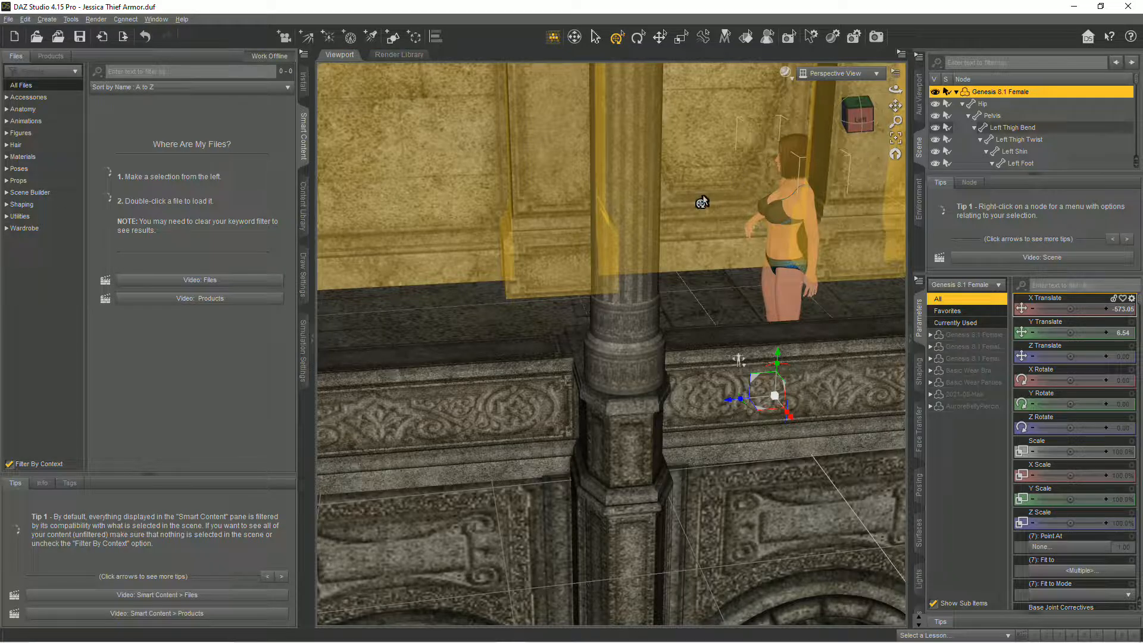
drag(702, 202, 724, 223)
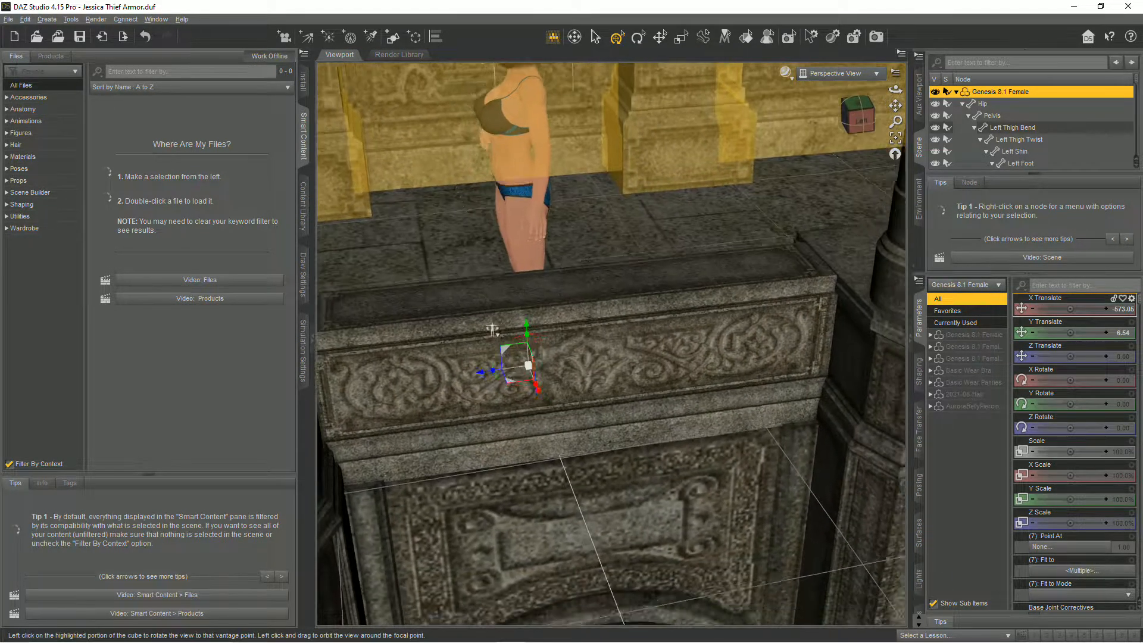
click(860, 119)
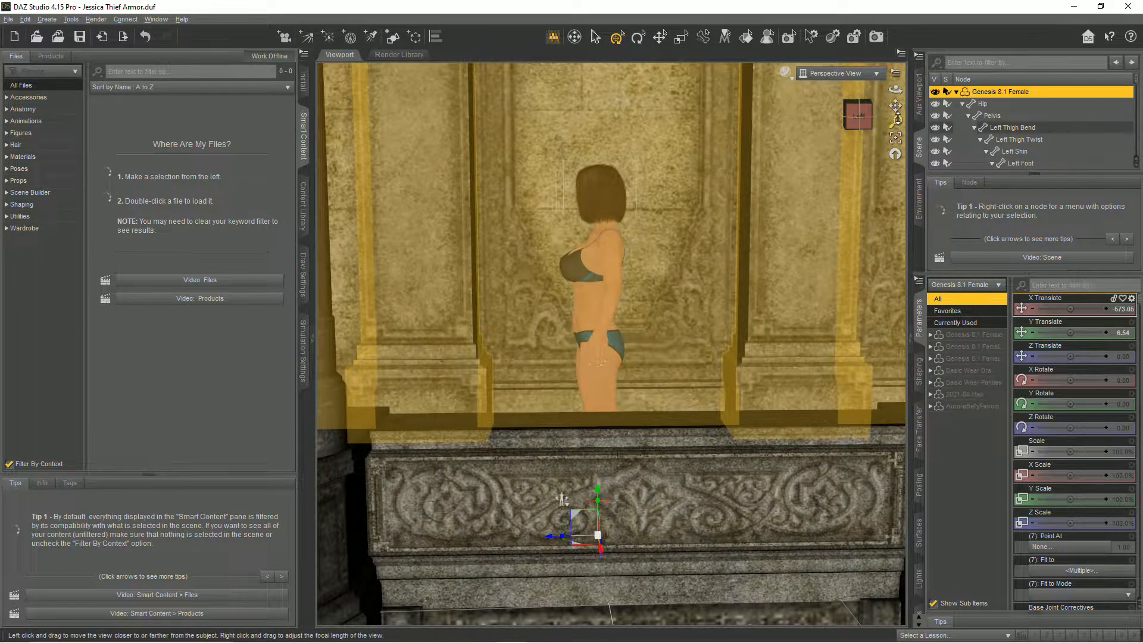
mouse_move(895, 107)
mouse_down()
mouse_move(683, 327)
mouse_move(885, 95)
mouse_up()
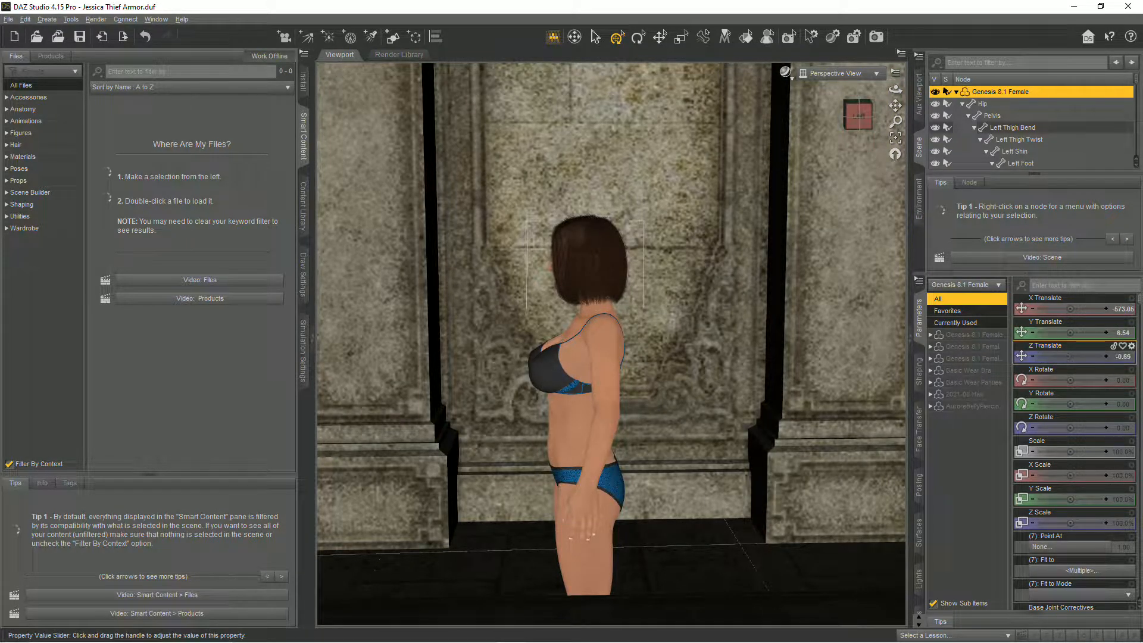
drag(1071, 356, 1087, 405)
Examine the turned figure behind the balustrade from the front and the side, both close up and from farther away
scroll(770, 485, down, 5)
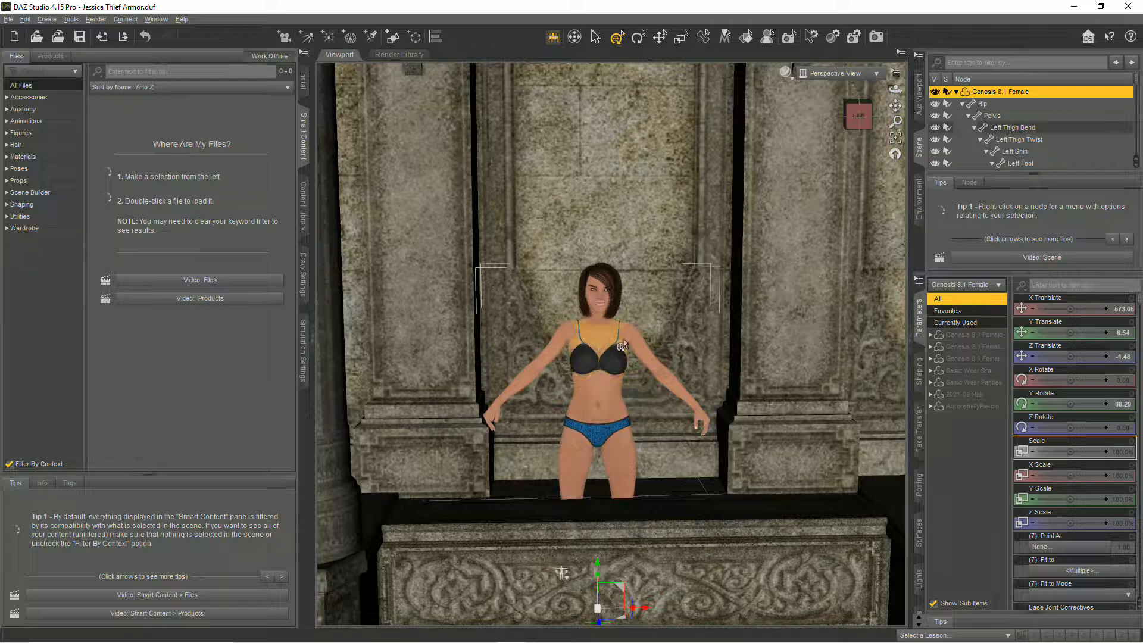
scroll(741, 358, up, 5)
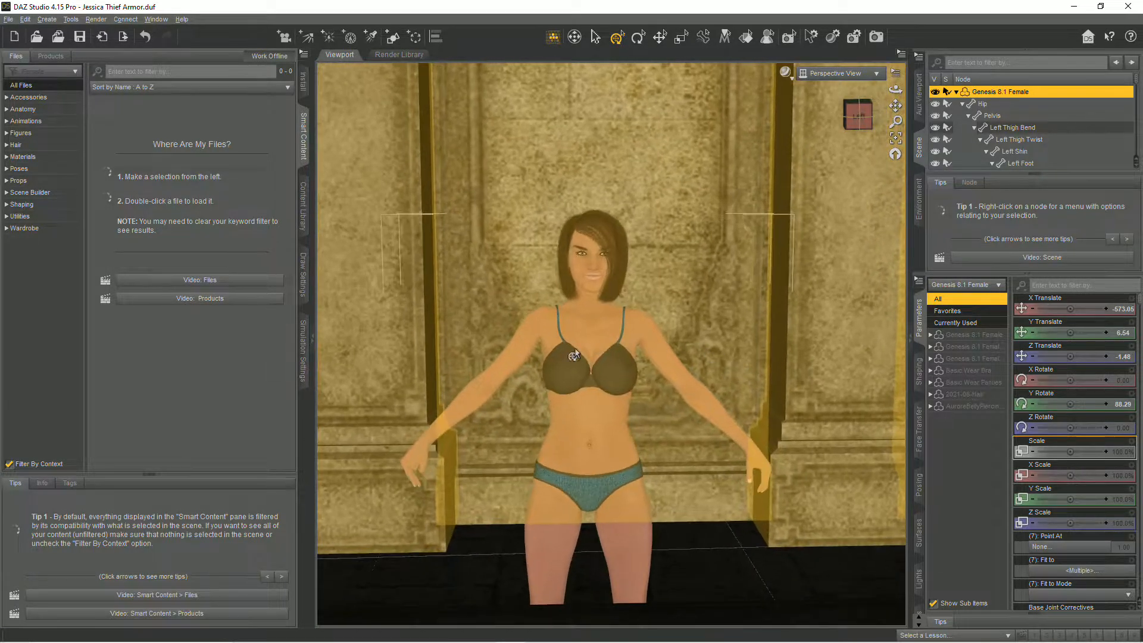
scroll(900, 200, down, 5)
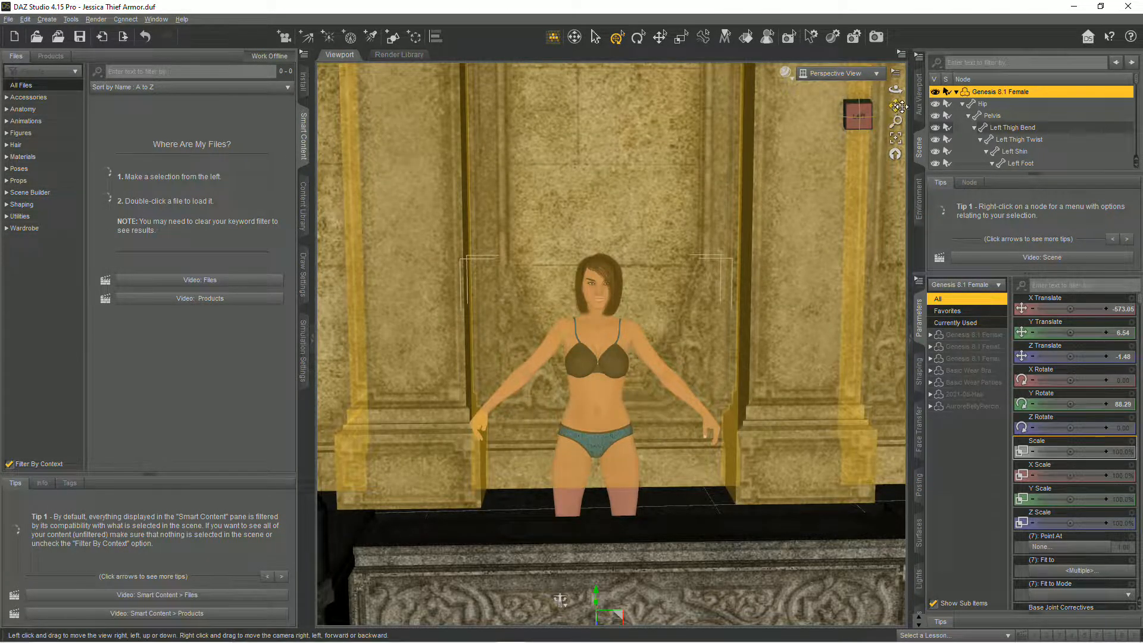
drag(901, 106, 901, 123)
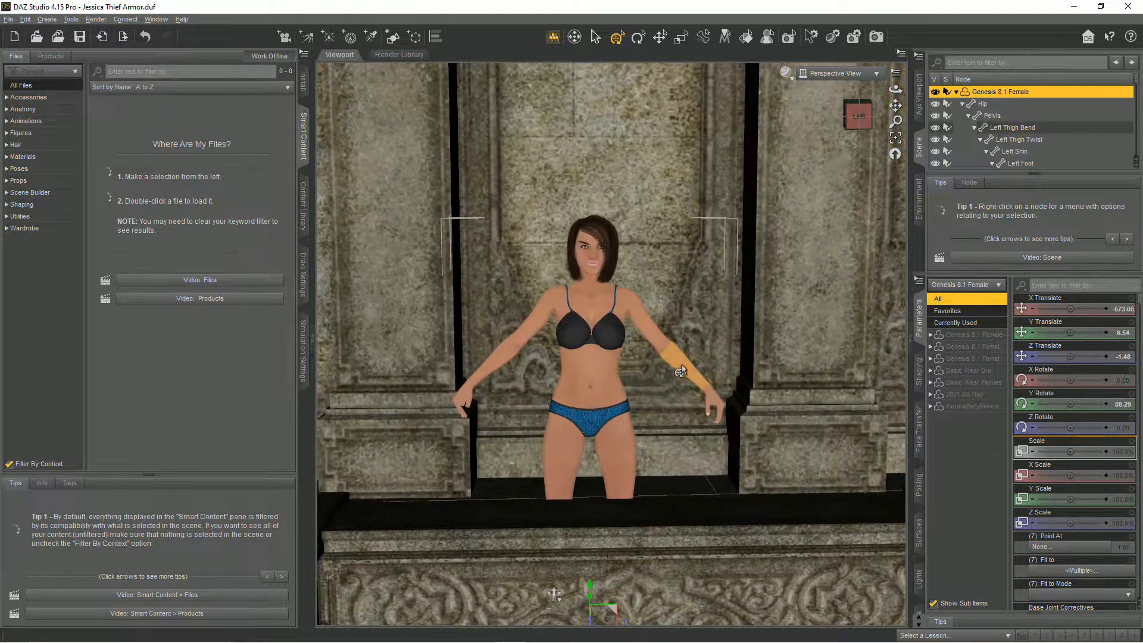
scroll(684, 383, up, 5)
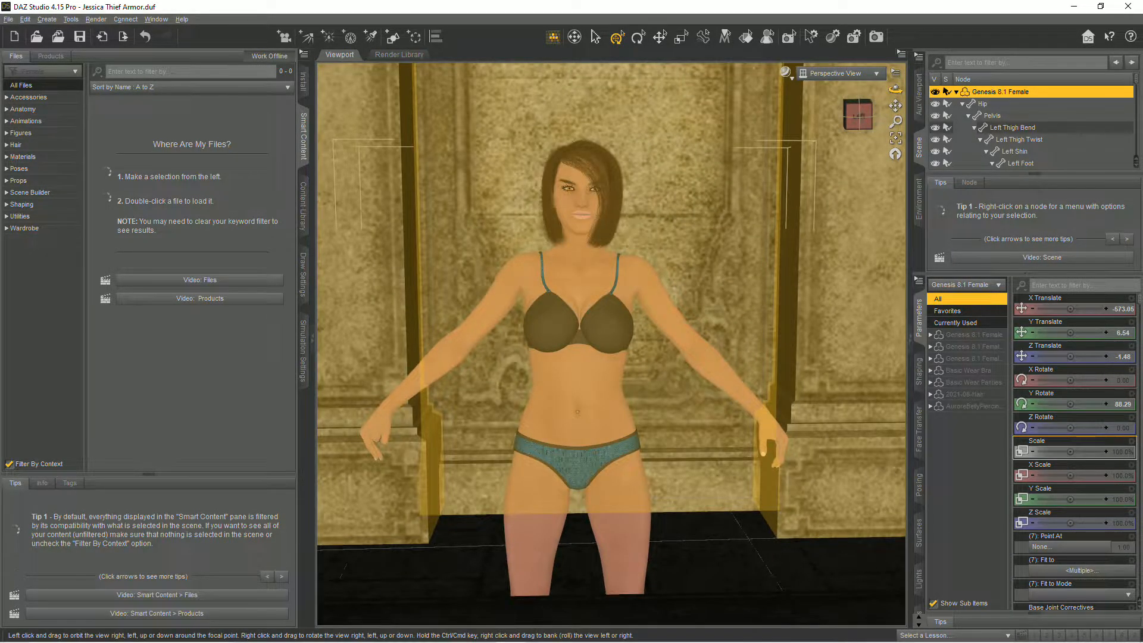
mouse_move(896, 105)
mouse_down()
mouse_move(905, 105)
mouse_move(893, 106)
mouse_move(895, 89)
mouse_move(773, 227)
mouse_move(748, 295)
mouse_move(877, 109)
mouse_move(807, 265)
mouse_move(895, 104)
mouse_up()
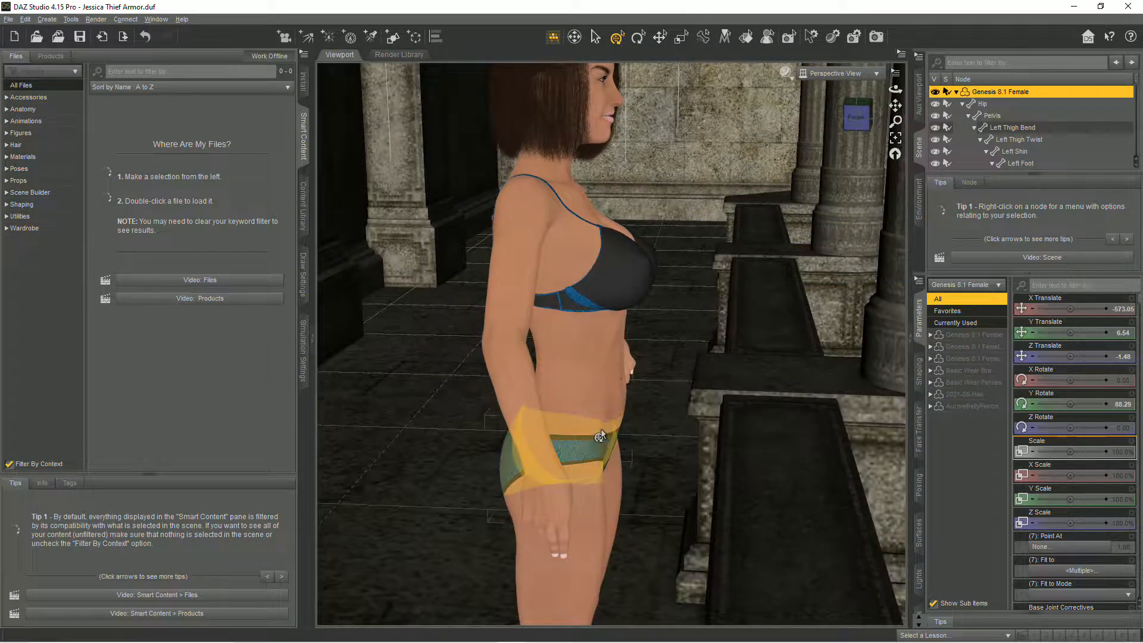
alt+drag(596, 429, 738, 448)
drag(895, 87, 678, 405)
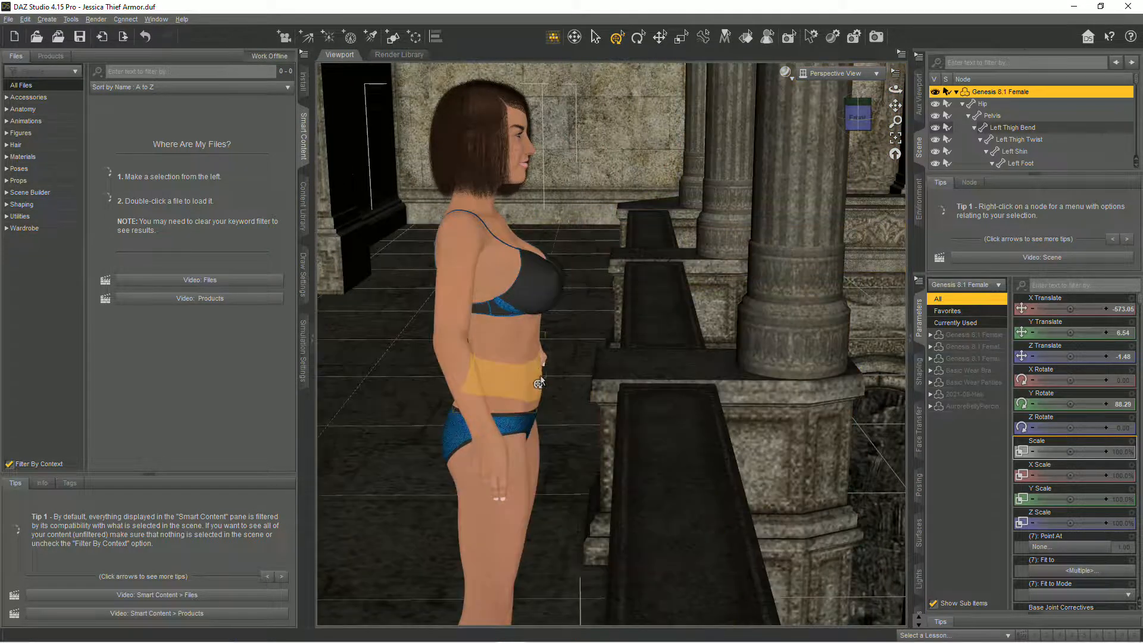
Try the Side-Side and Bend rotations on the figure's pelvis and reset them
click(515, 413)
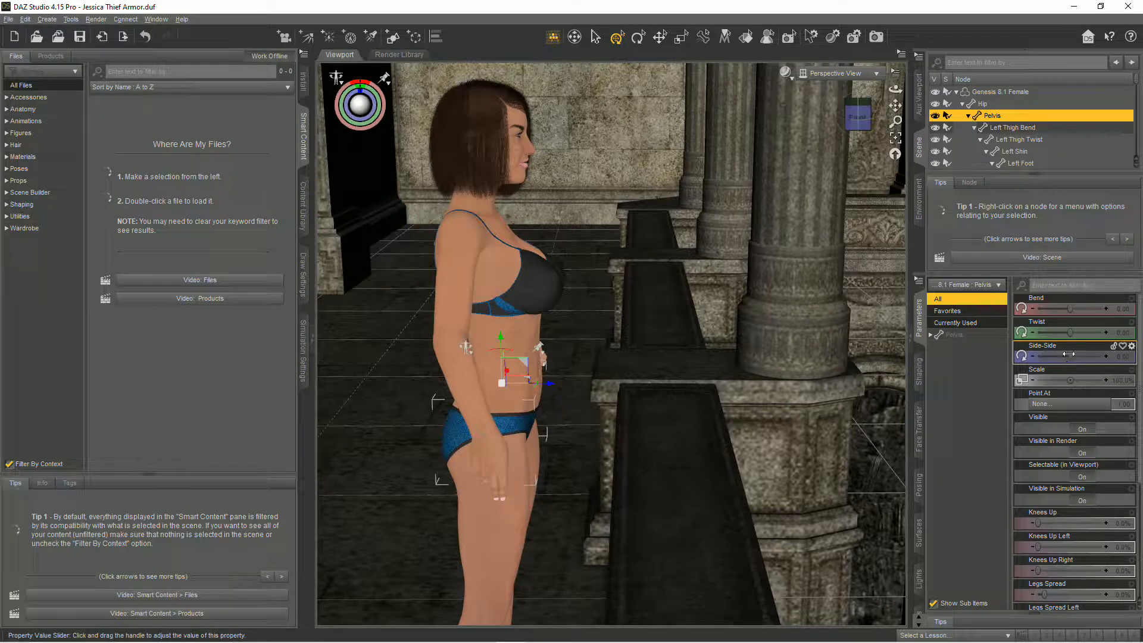
drag(1063, 357, 1102, 377)
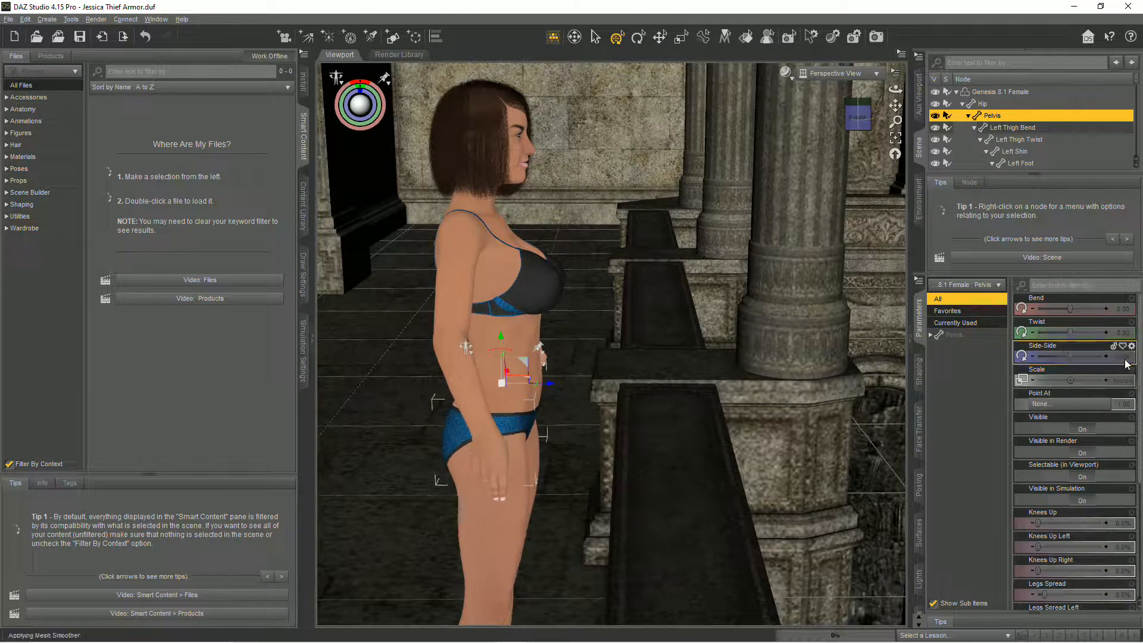
drag(1066, 310, 1082, 323)
alt+click(1120, 314)
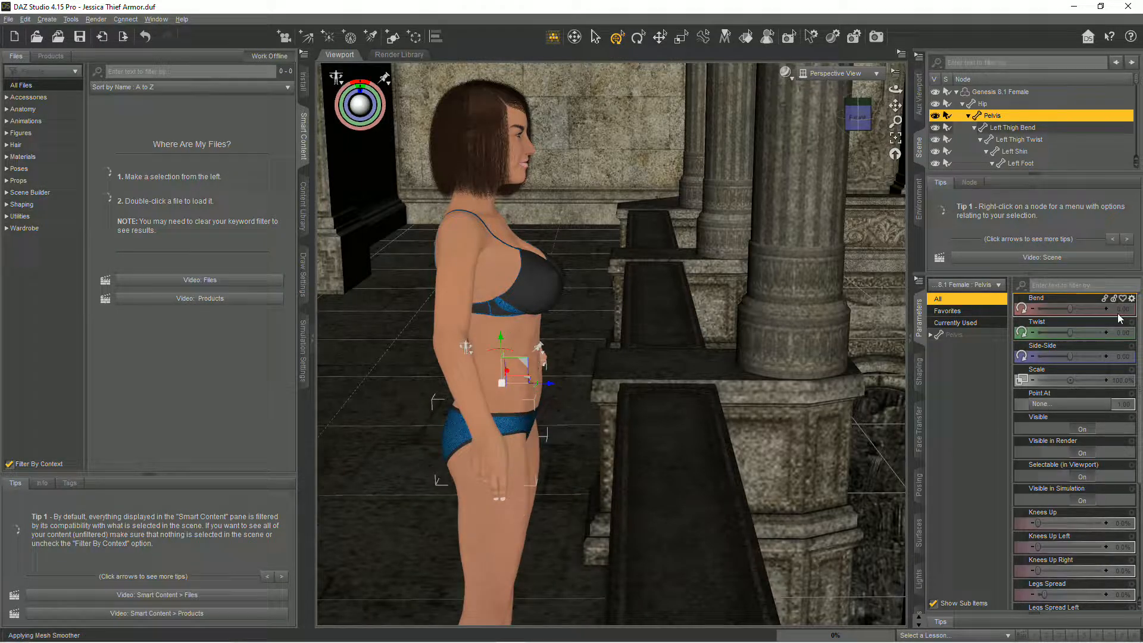
Lean the figure's torso forward by setting the Abdomen Lower bend to 15.42
click(504, 374)
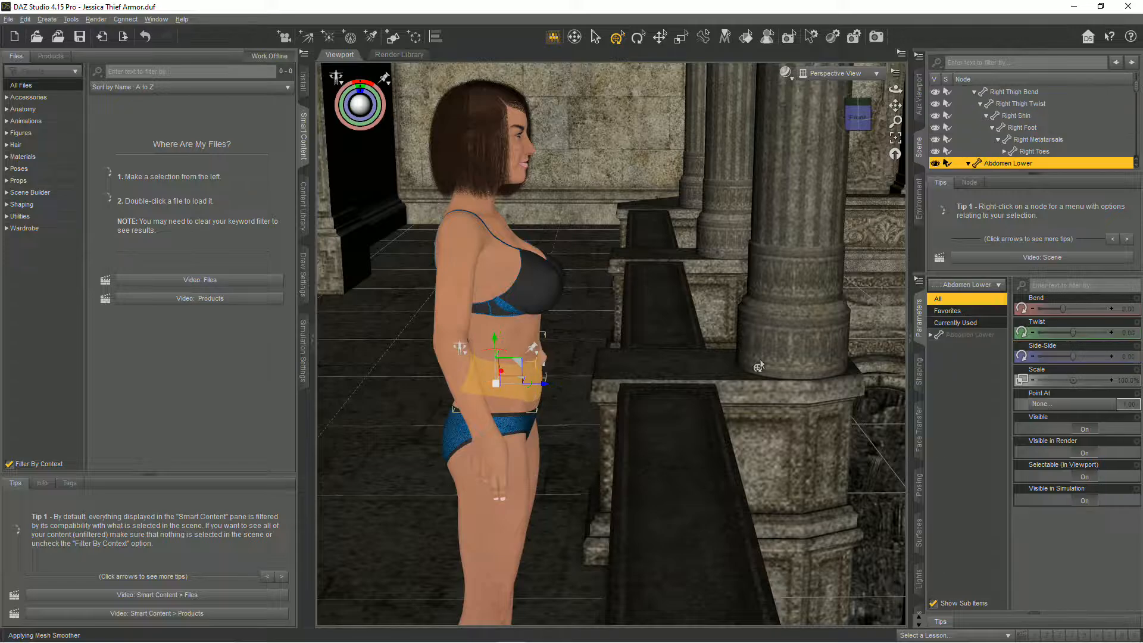
drag(1061, 313, 1083, 318)
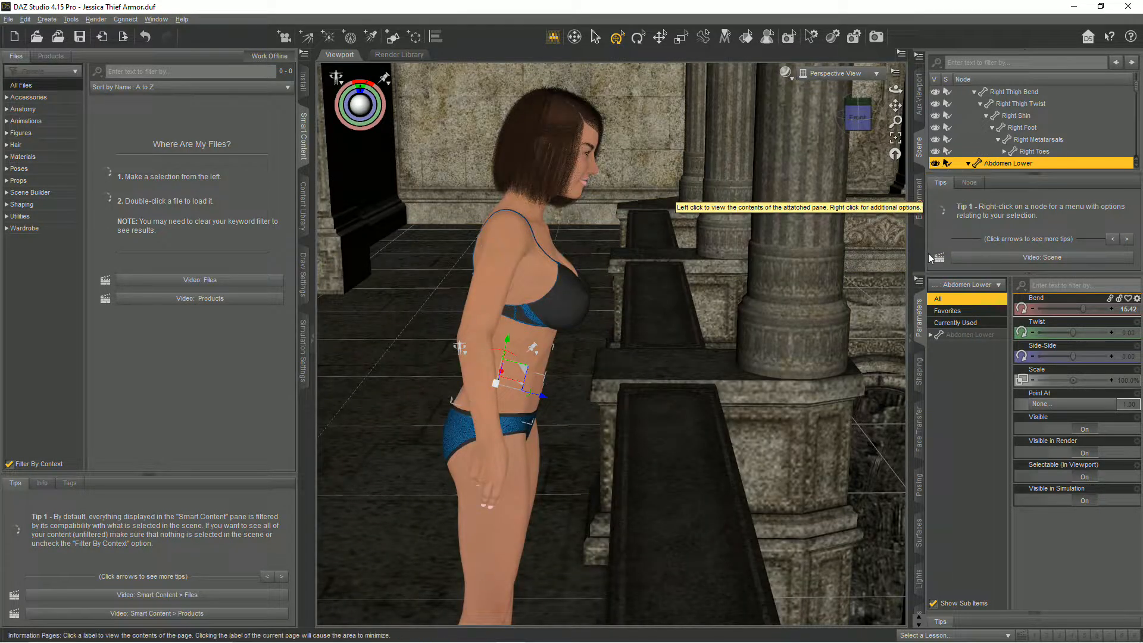
Try swinging the figure's right leg backward by setting the Right Thigh Bend's bend to 18.47
drag(895, 105, 895, 134)
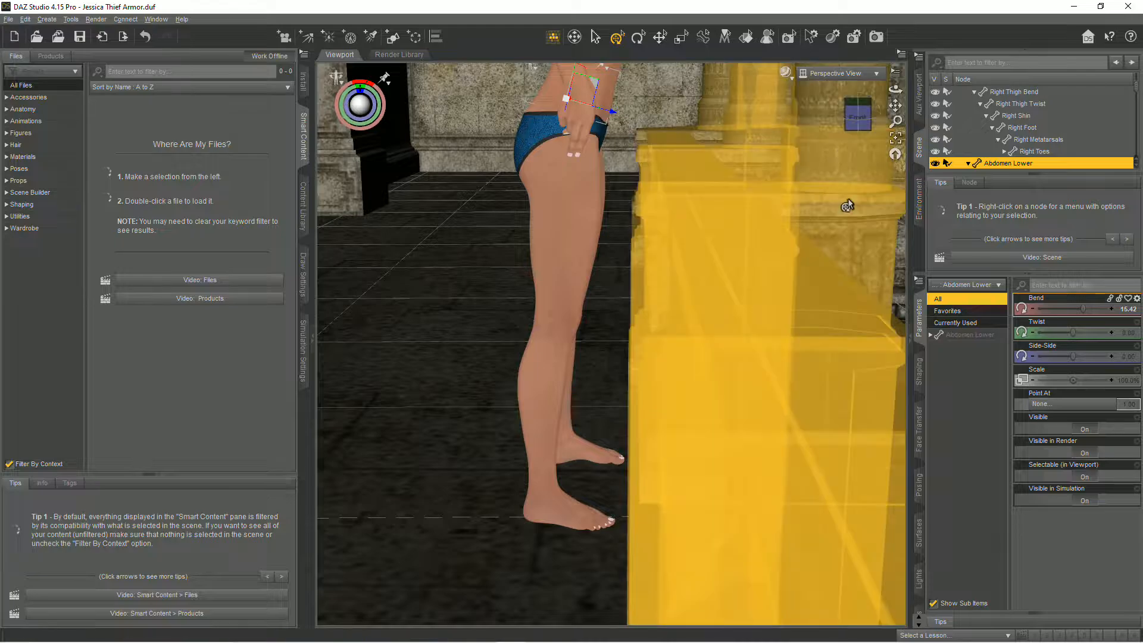
drag(896, 89, 826, 164)
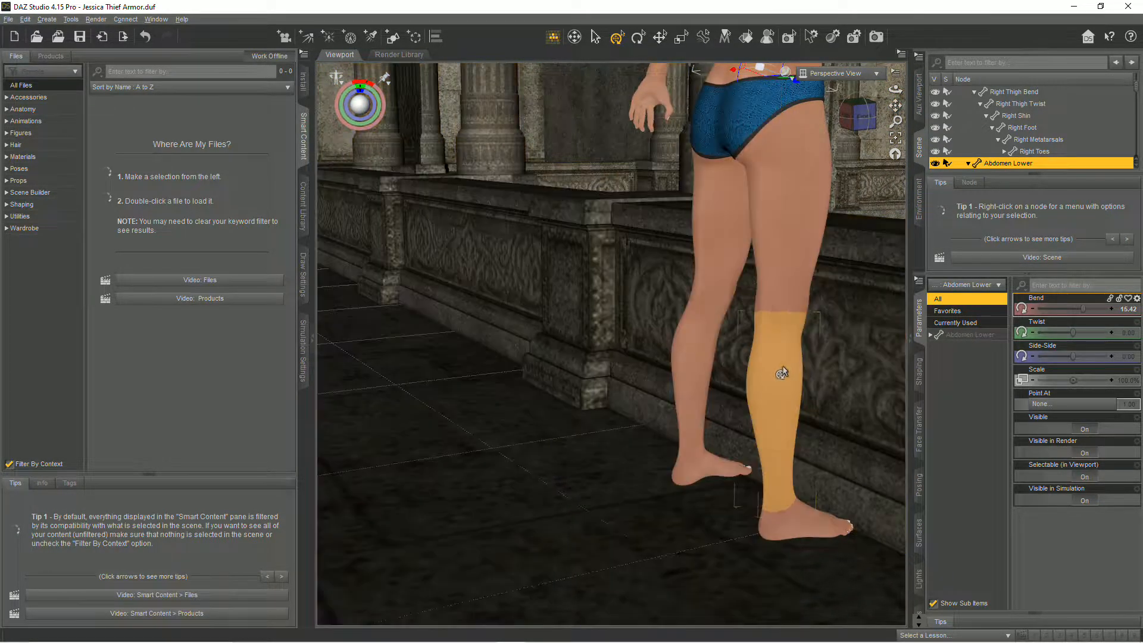
click(779, 369)
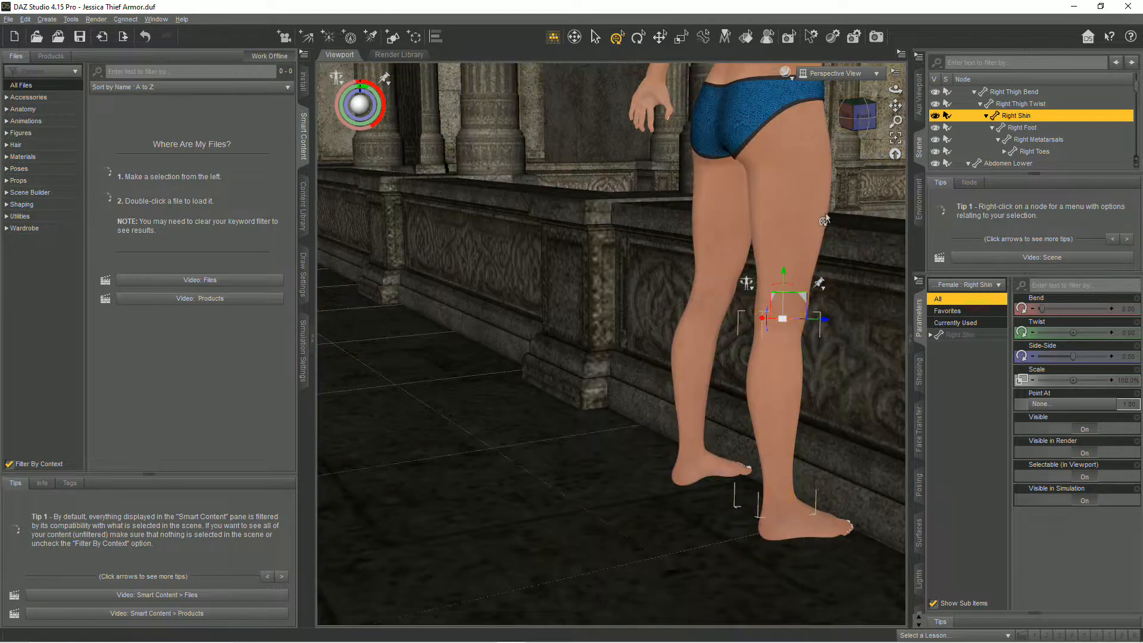
click(774, 226)
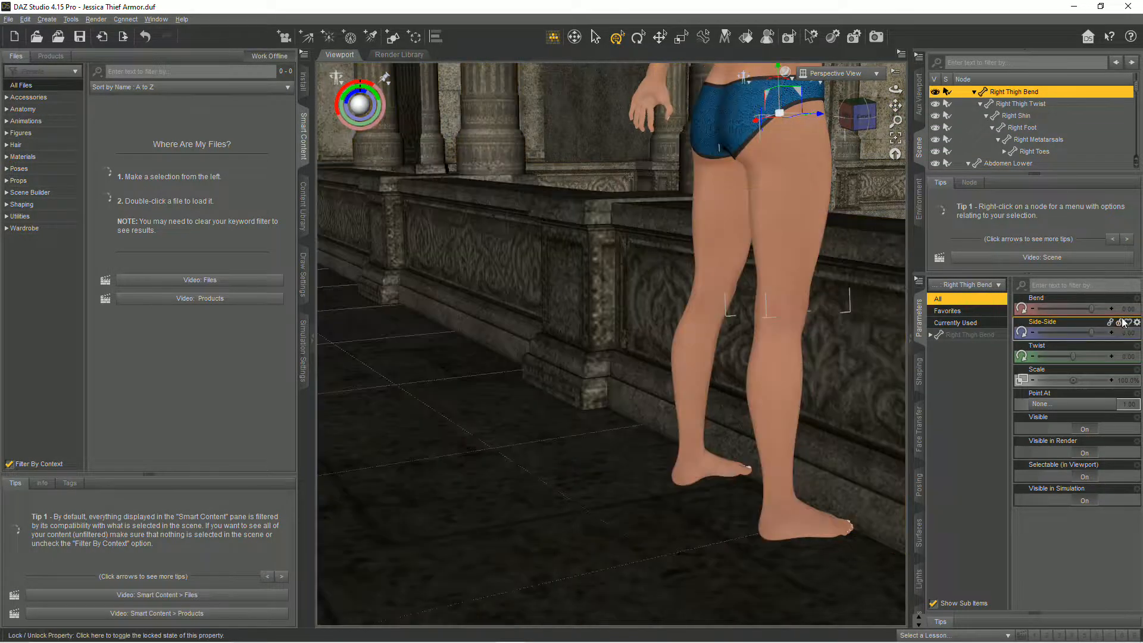
mouse_move(1091, 310)
mouse_down()
mouse_move(1110, 309)
mouse_move(1100, 312)
mouse_up()
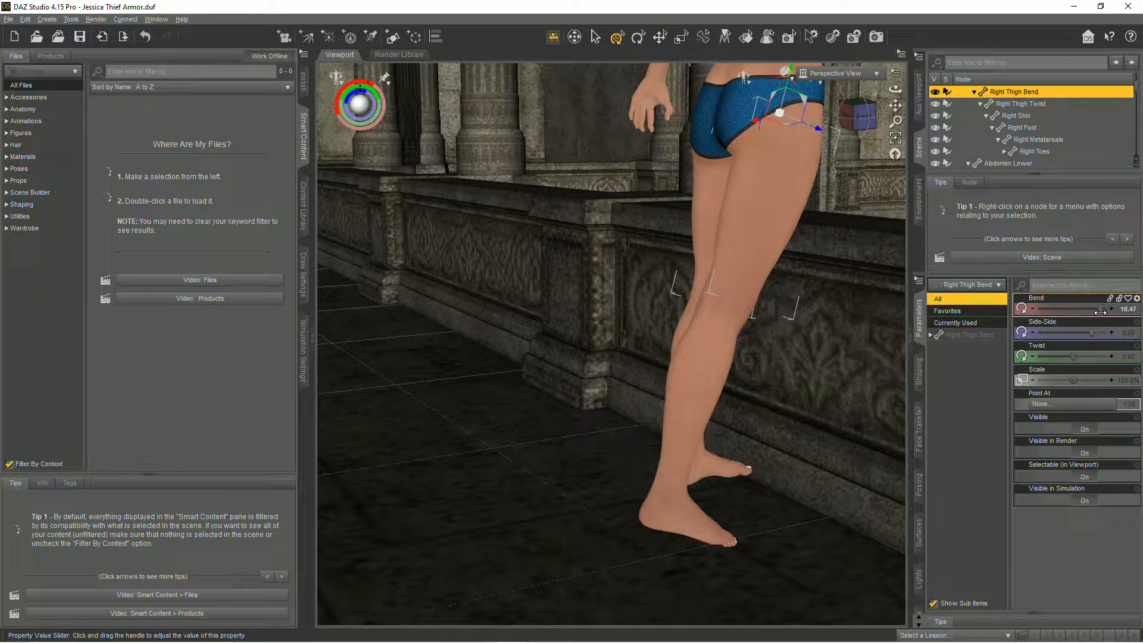
drag(858, 115, 907, 105)
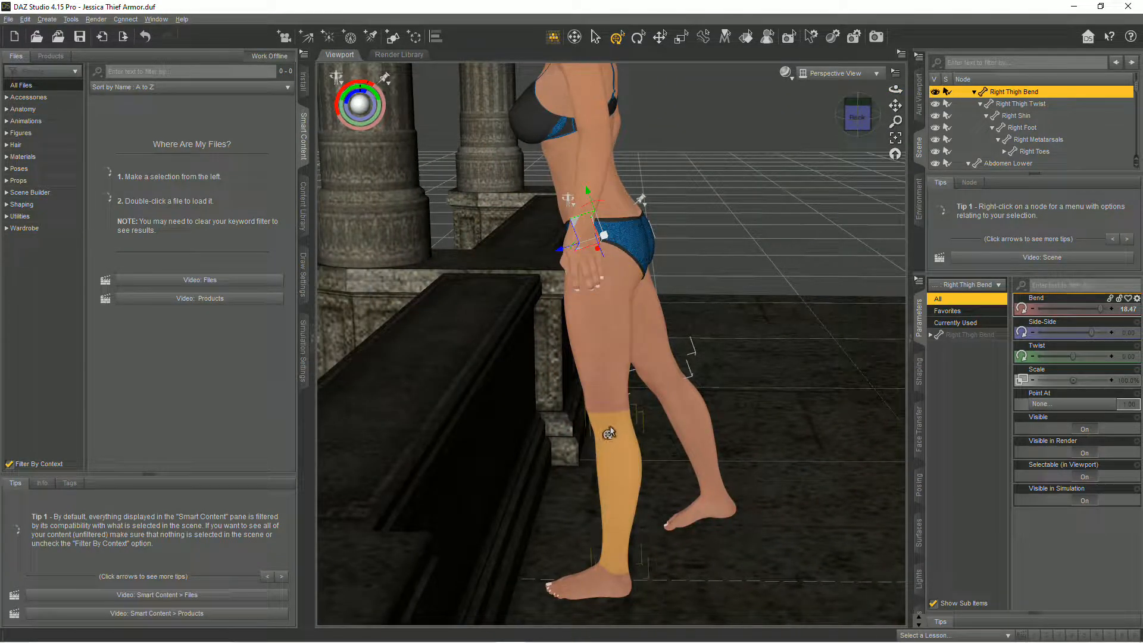
Try the bend on the figure's left thigh, and reset the bends of both the left and right thighs
click(604, 334)
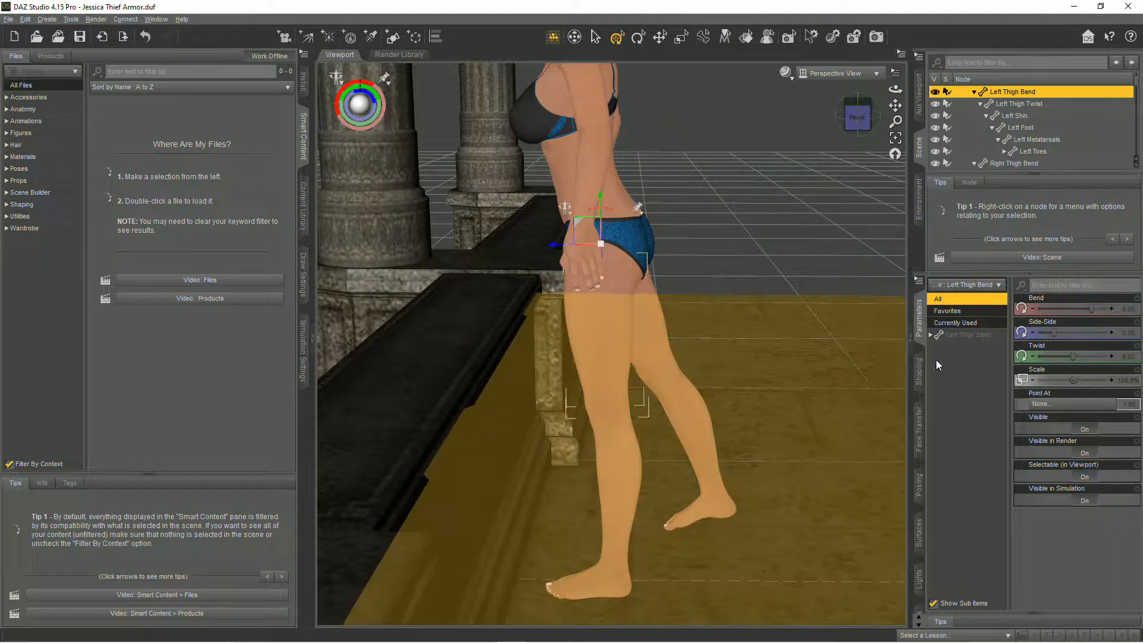
drag(1096, 312, 1094, 318)
alt+click(1129, 314)
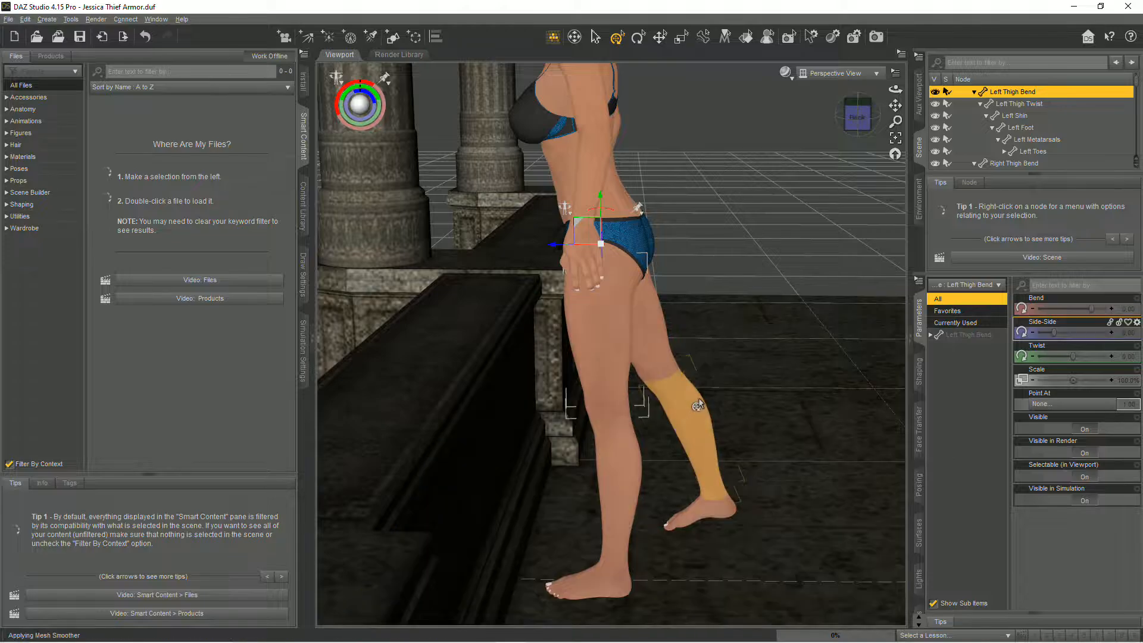
click(655, 363)
alt+click(1132, 313)
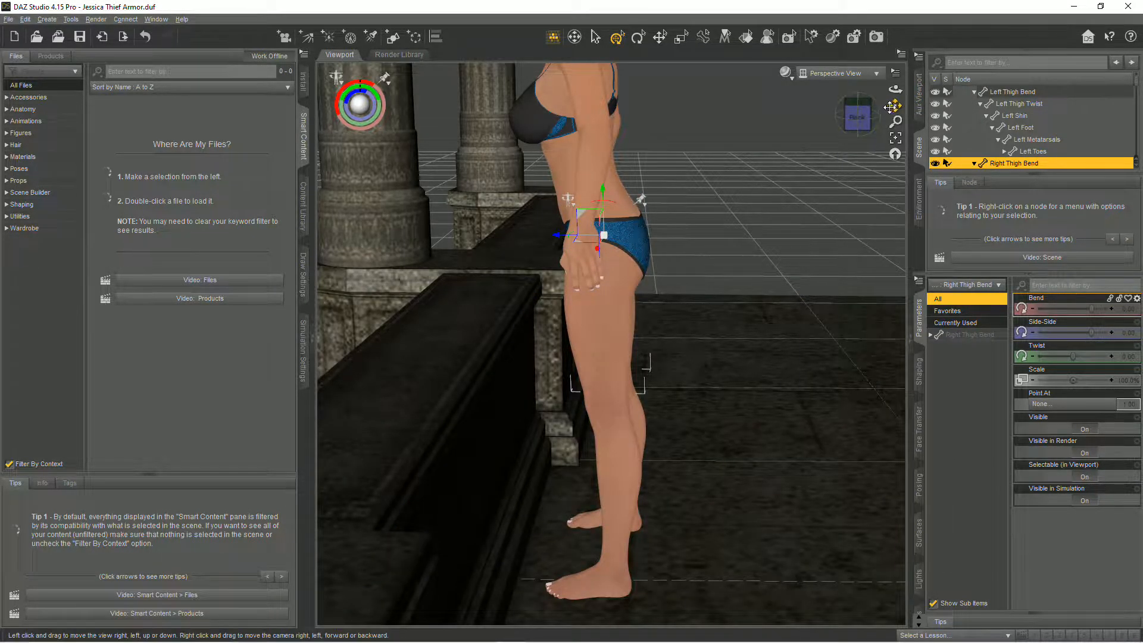
Lean the figure's upper body farther forward by setting the Abdomen Upper bend to 9.15
drag(891, 107, 891, 108)
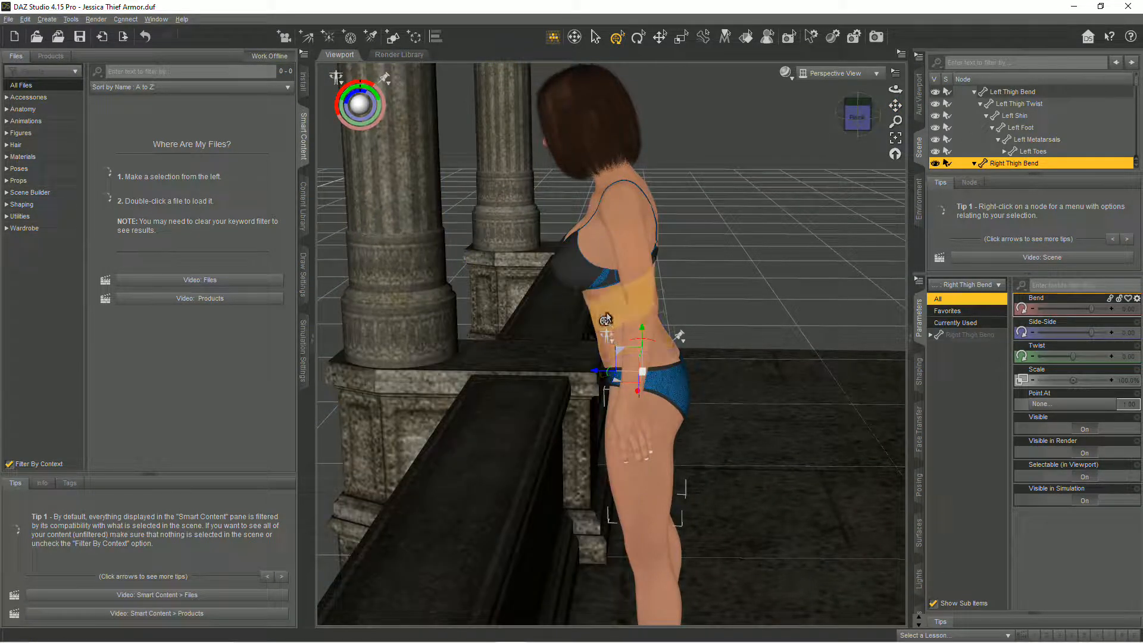
mouse_move(895, 90)
mouse_down()
mouse_move(771, 104)
mouse_move(877, 97)
mouse_up()
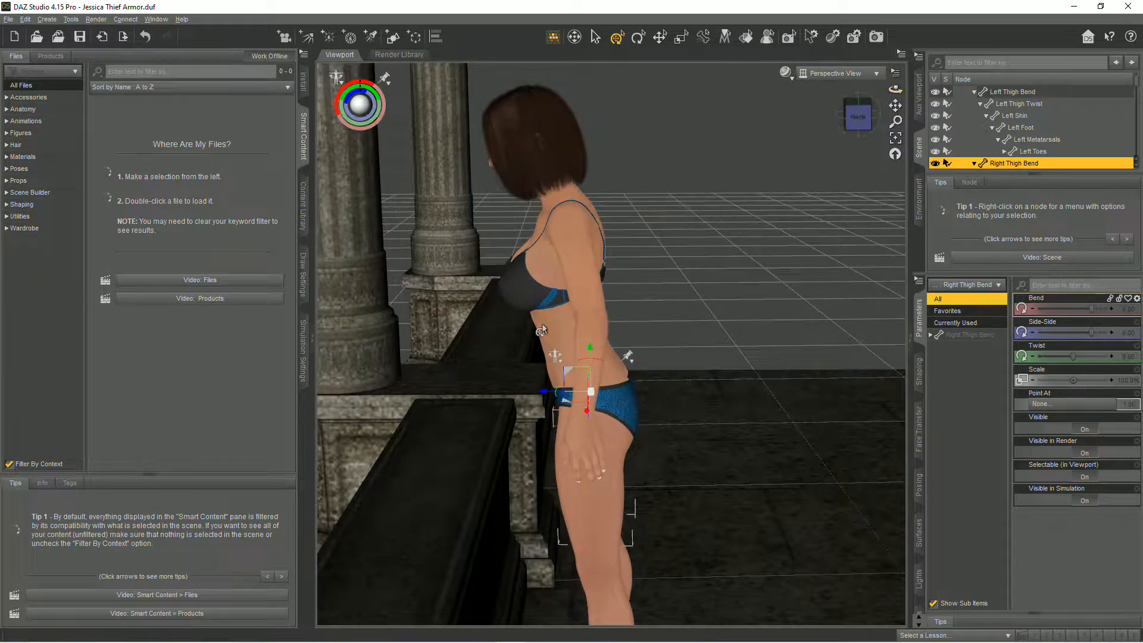
click(557, 330)
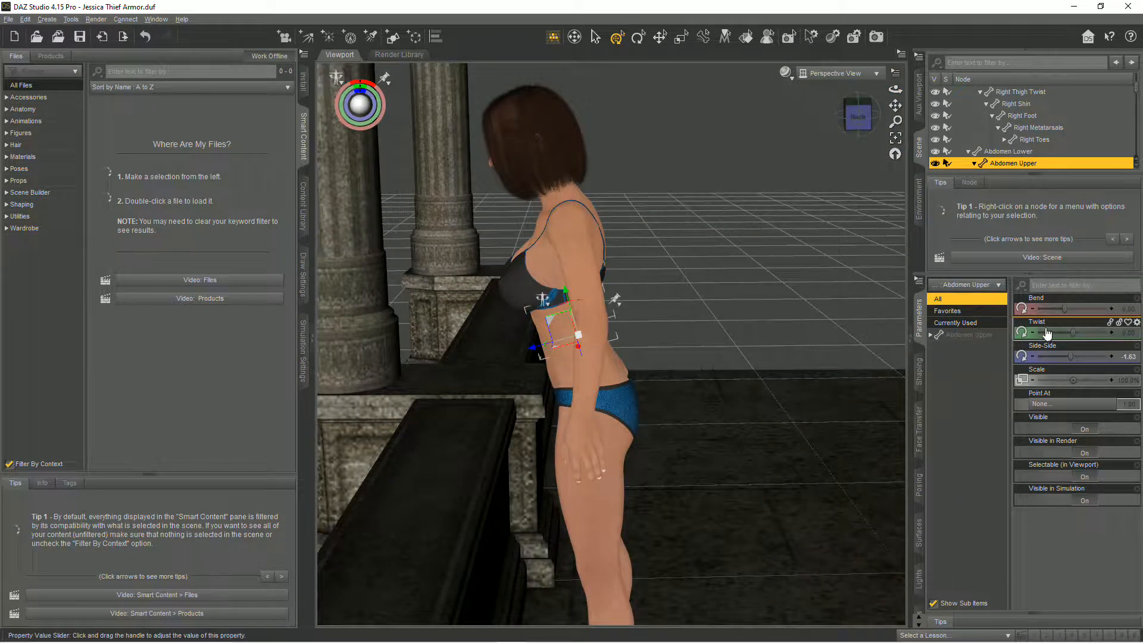
drag(1065, 313, 1075, 316)
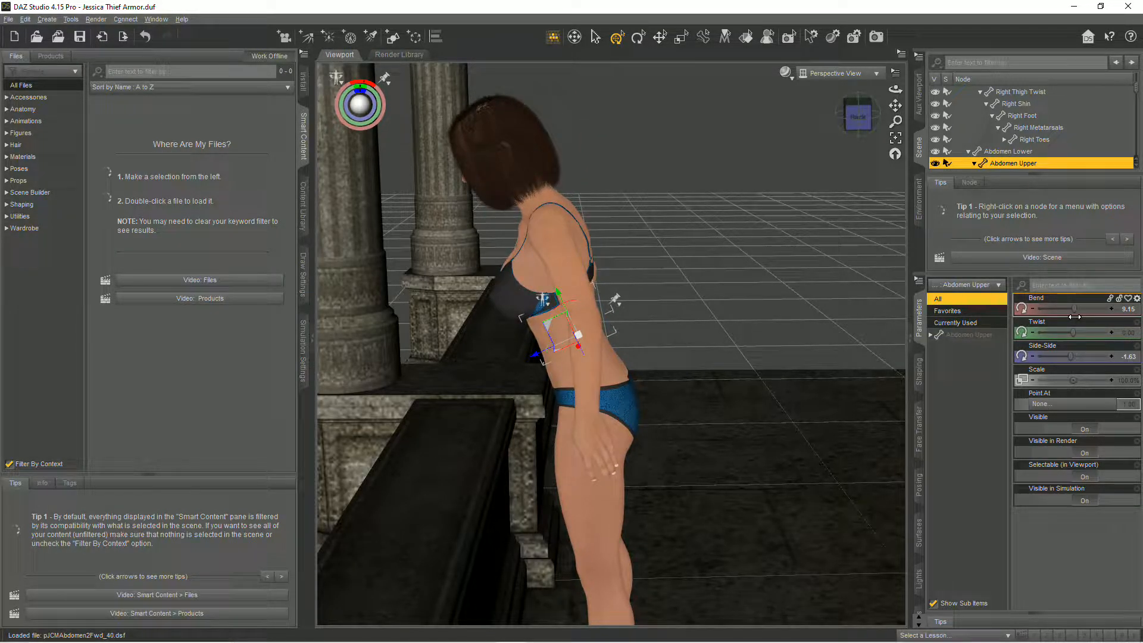
Try a Chest Upper bend of -10.42 and a small Chest Lower bend, and reset both chest bends
click(543, 268)
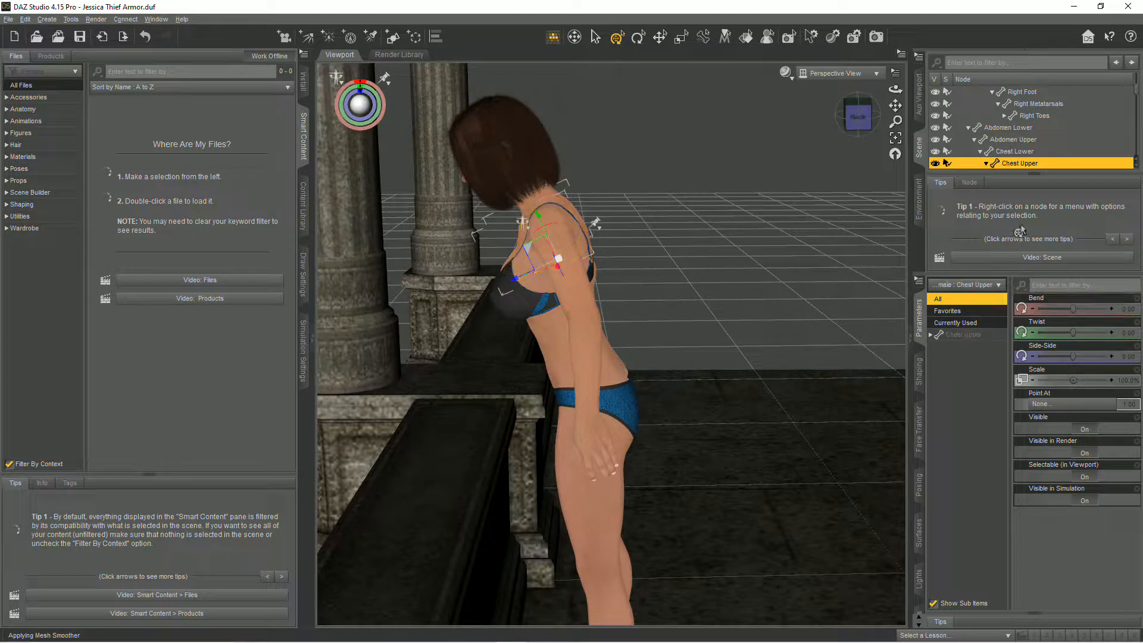
drag(1071, 313, 1049, 315)
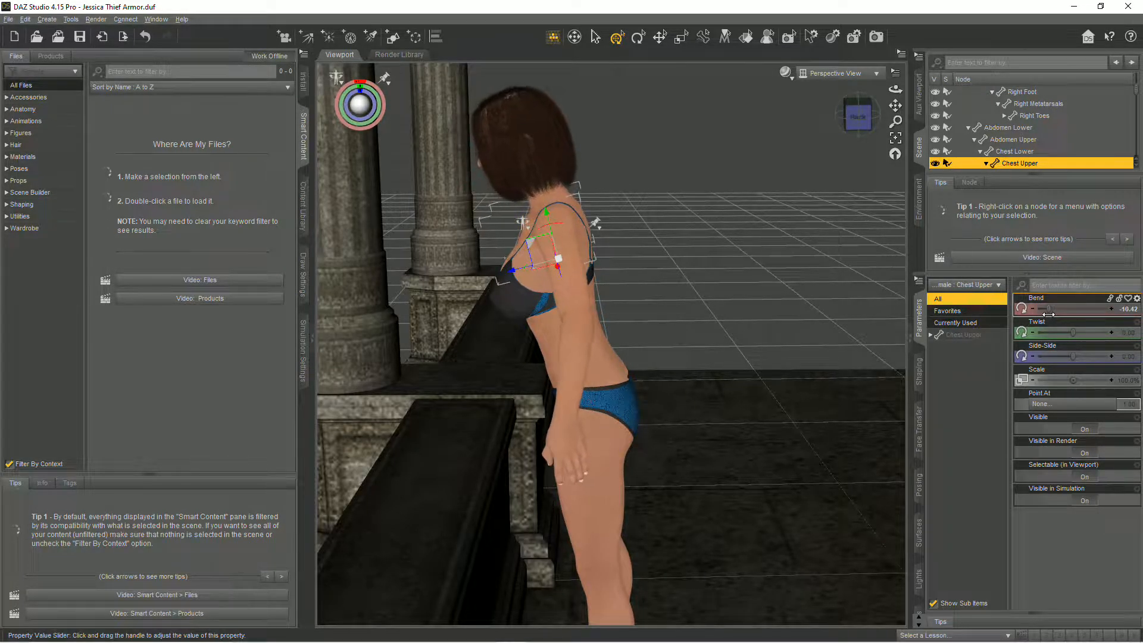
click(545, 315)
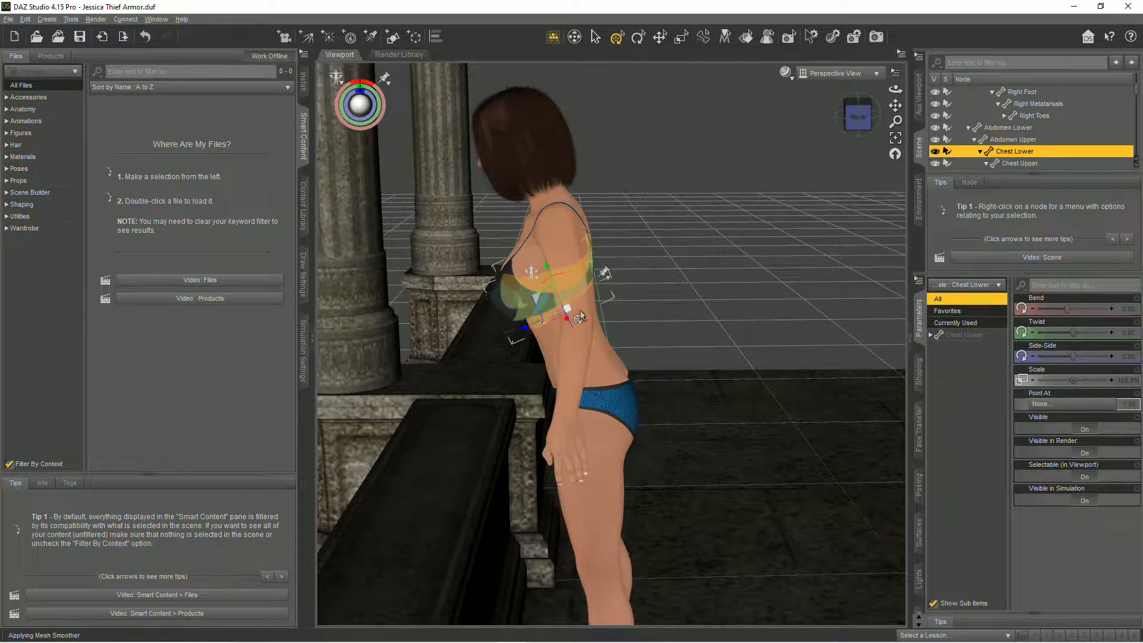
mouse_move(1066, 308)
mouse_down()
mouse_move(1052, 313)
mouse_move(1068, 310)
mouse_up()
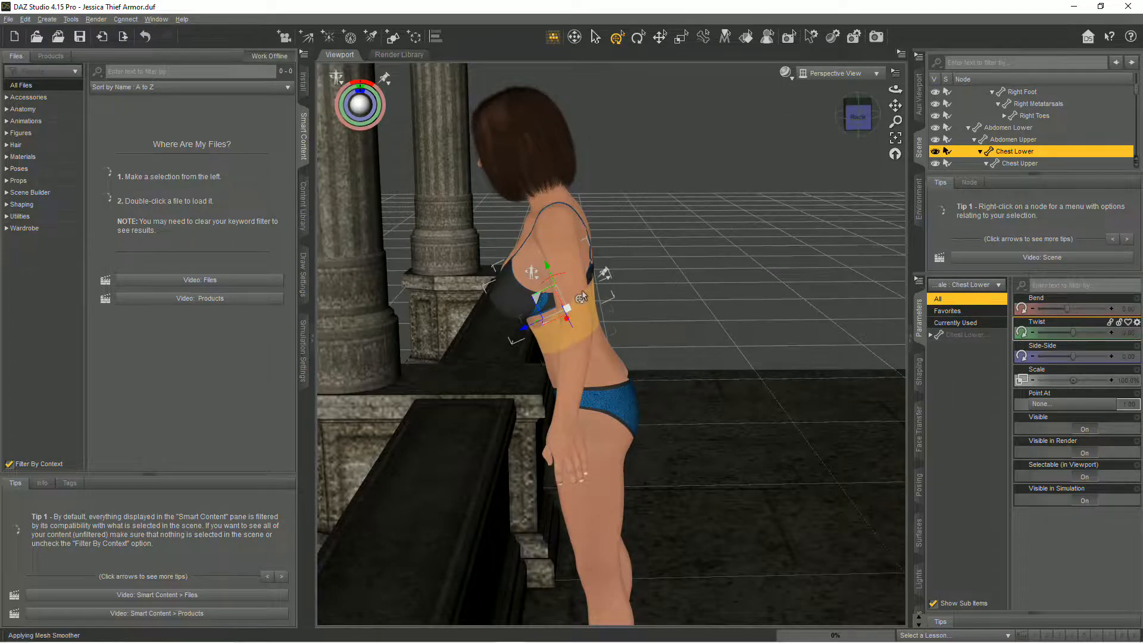
click(539, 271)
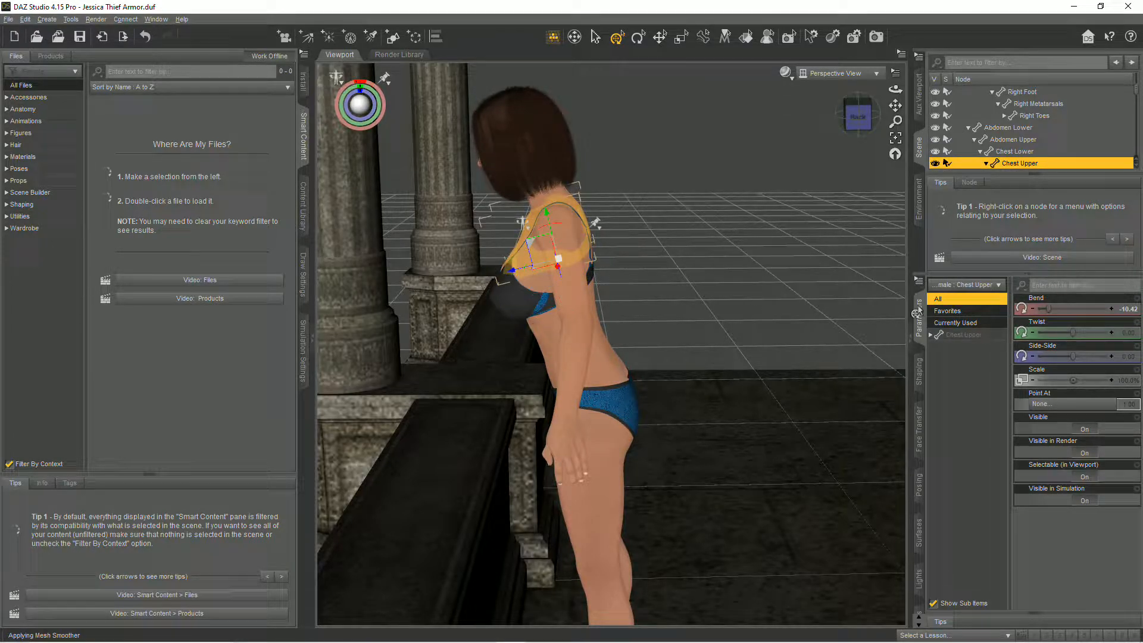
alt+click(1135, 311)
Lower the whole Genesis 8.1 Female figure so its hands meet the balustrade by setting Y Translate to -36.43
drag(895, 89, 702, 338)
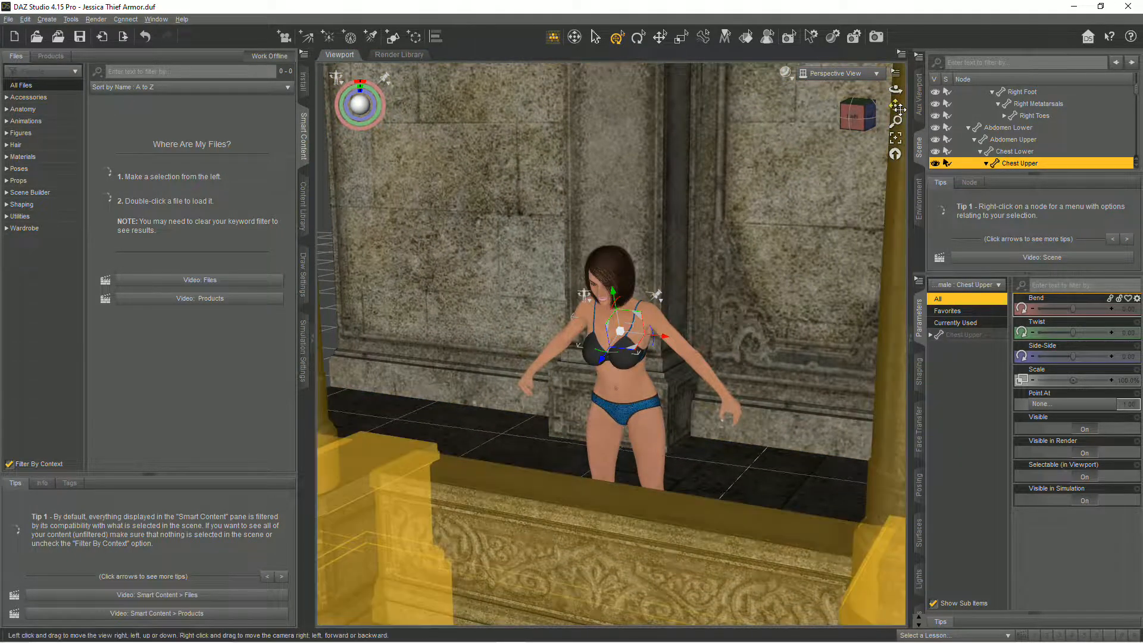
drag(895, 105, 889, 83)
scroll(768, 316, up, 3)
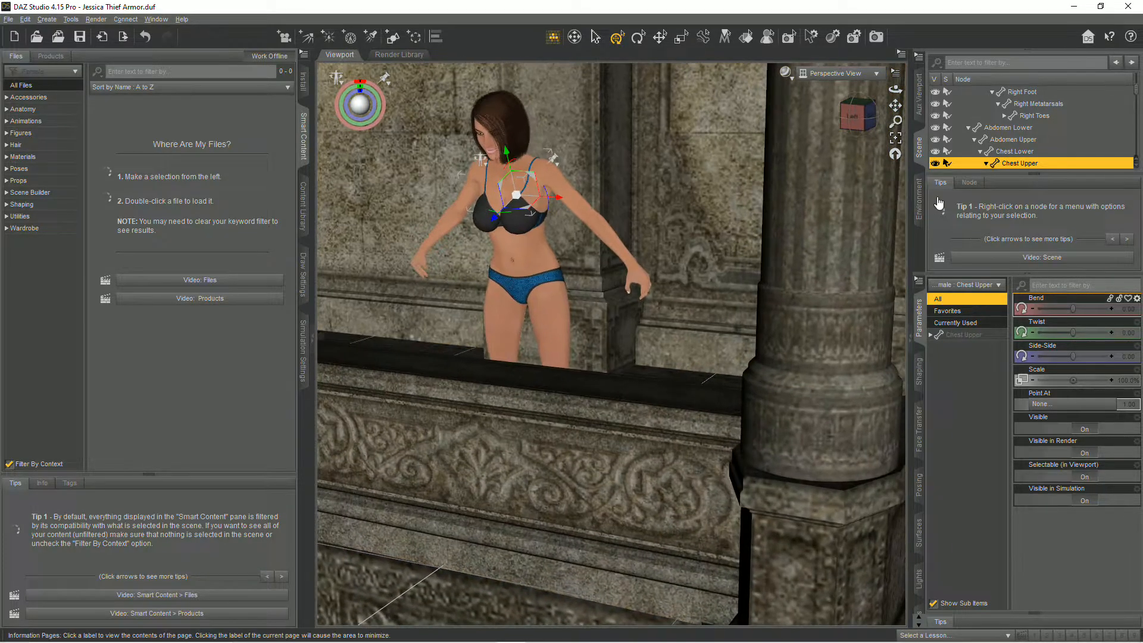
middle_drag(724, 303, 793, 296)
scroll(635, 300, up, 3)
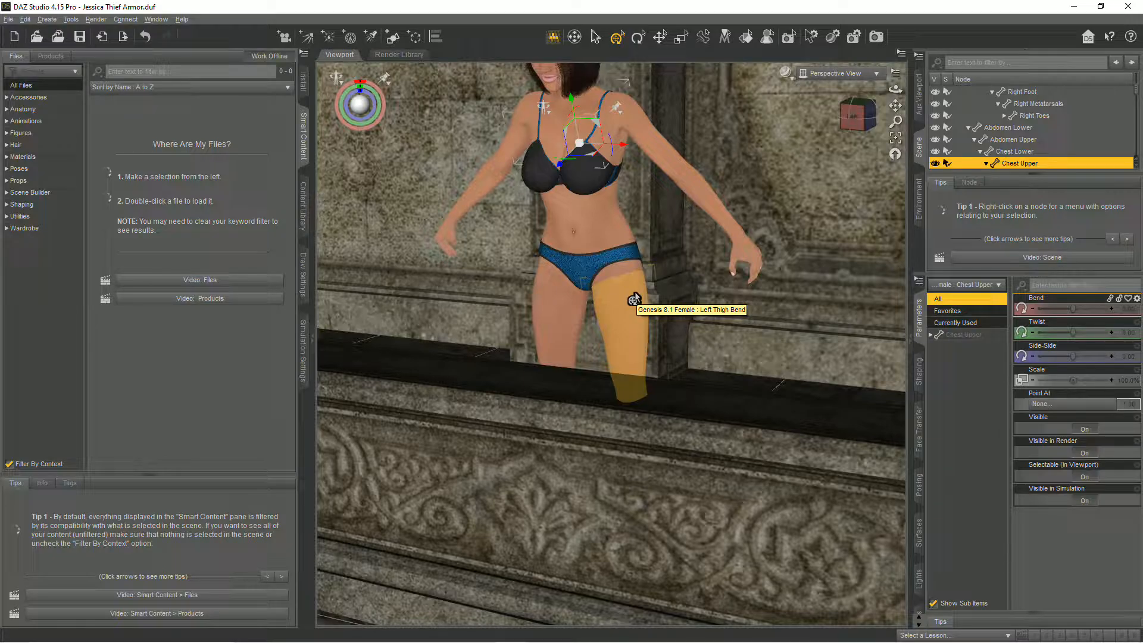
click(635, 300)
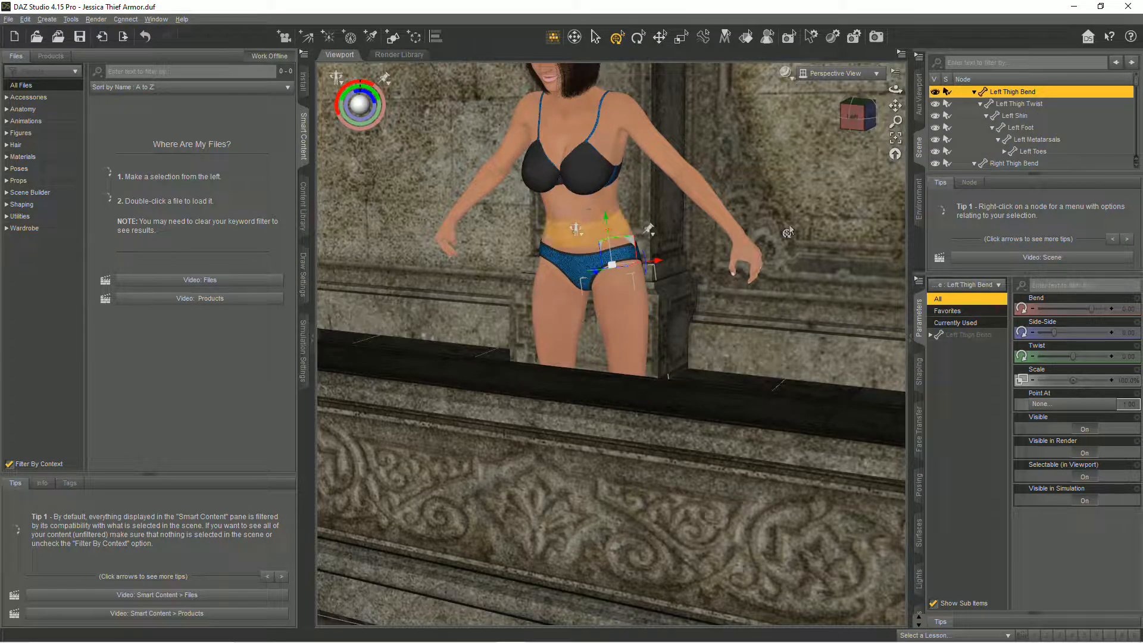
scroll(1032, 112, up, 1)
click(1021, 93)
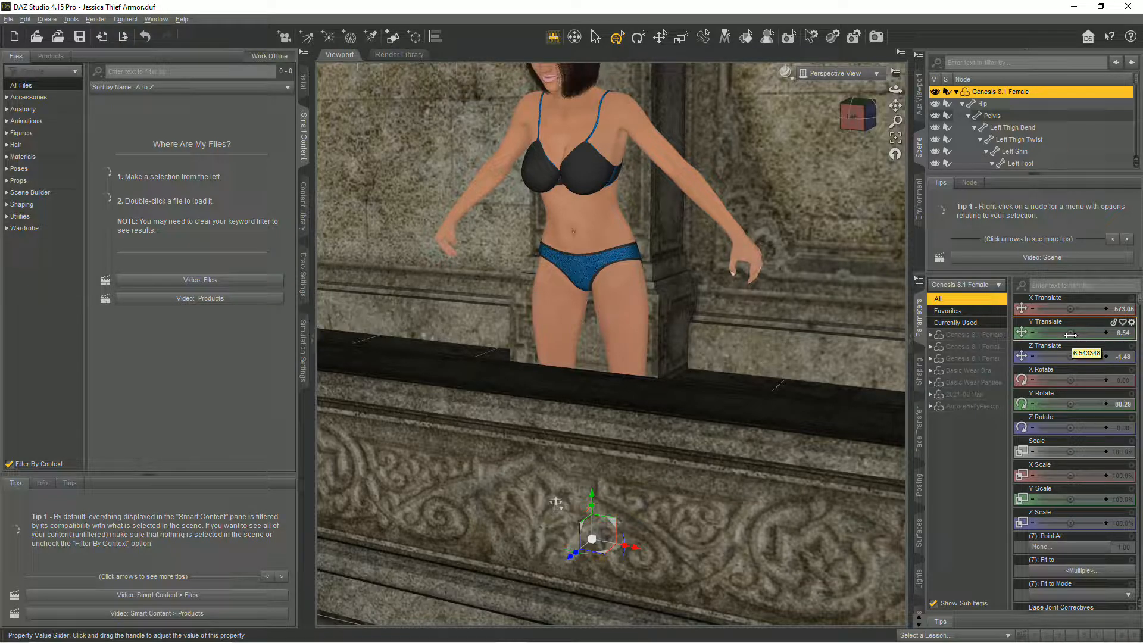
drag(1070, 335, 1051, 334)
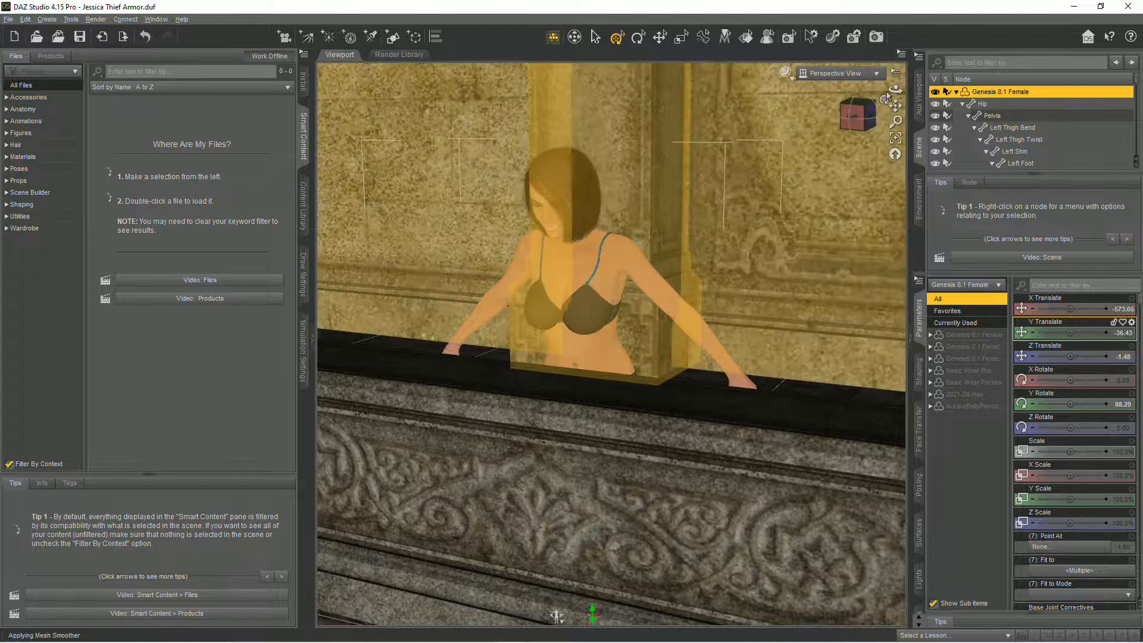
Examine the lowered figure's legs, floor contact and hand placement at the balustrade from the side and the front
scroll(848, 249, up, 4)
drag(895, 105, 846, 95)
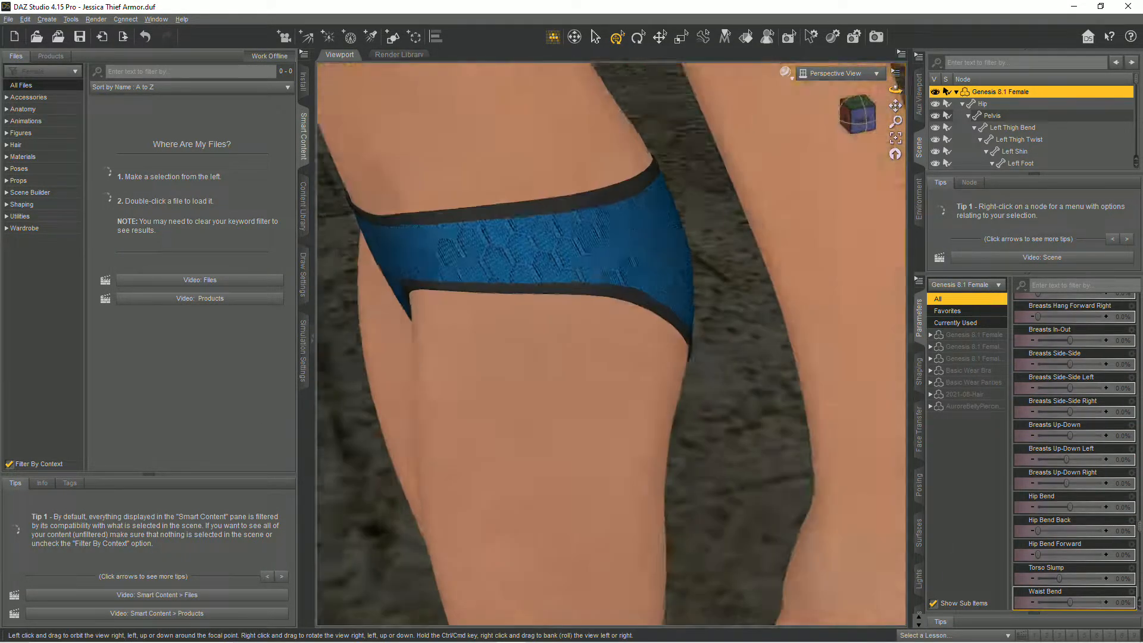
scroll(837, 266, down, 6)
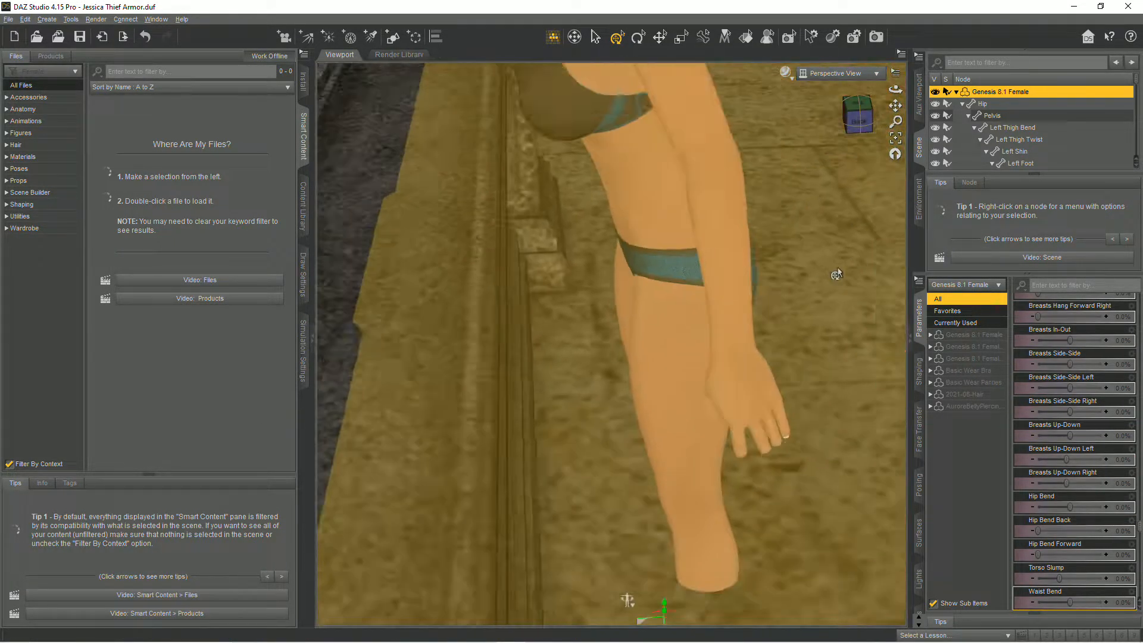
drag(838, 267, 896, 89)
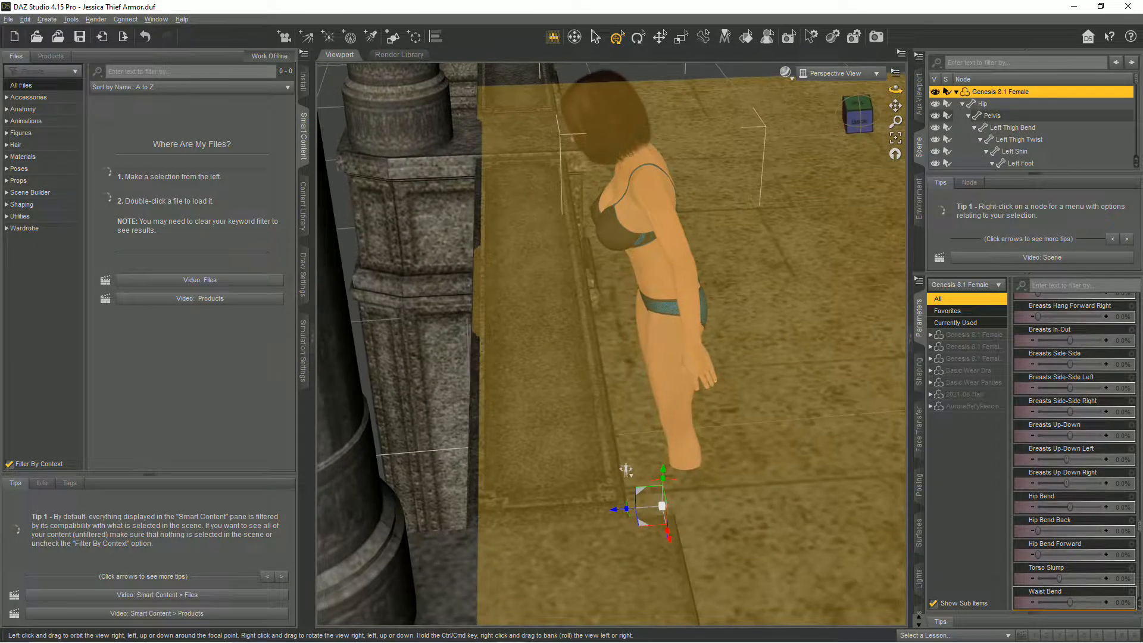
drag(627, 471, 628, 408)
scroll(629, 408, down, 10)
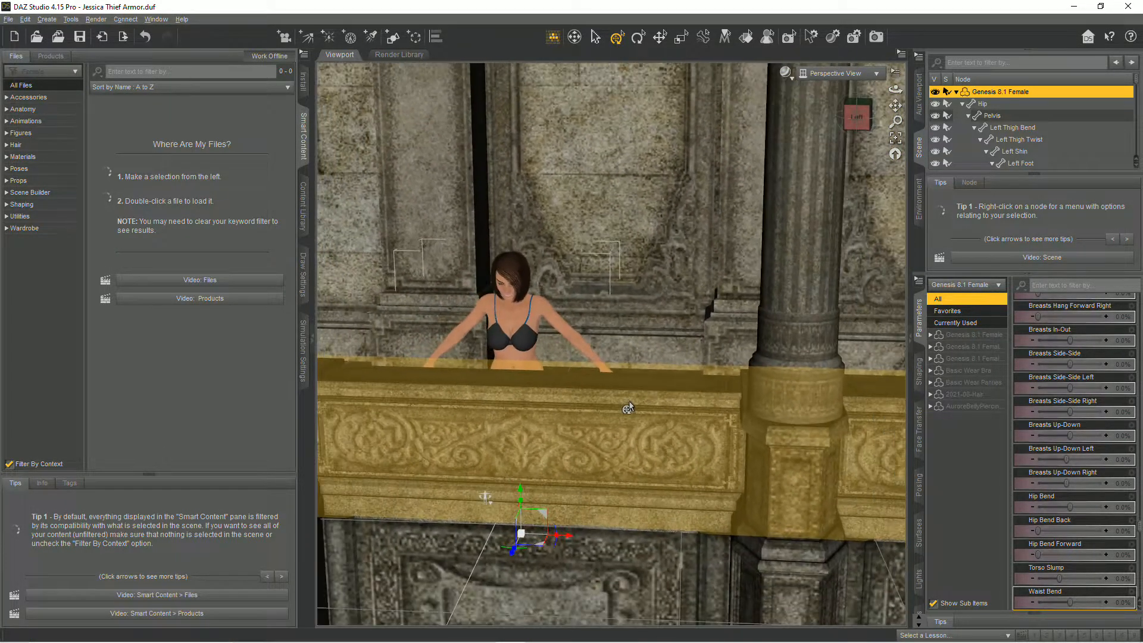
scroll(627, 409, up, 10)
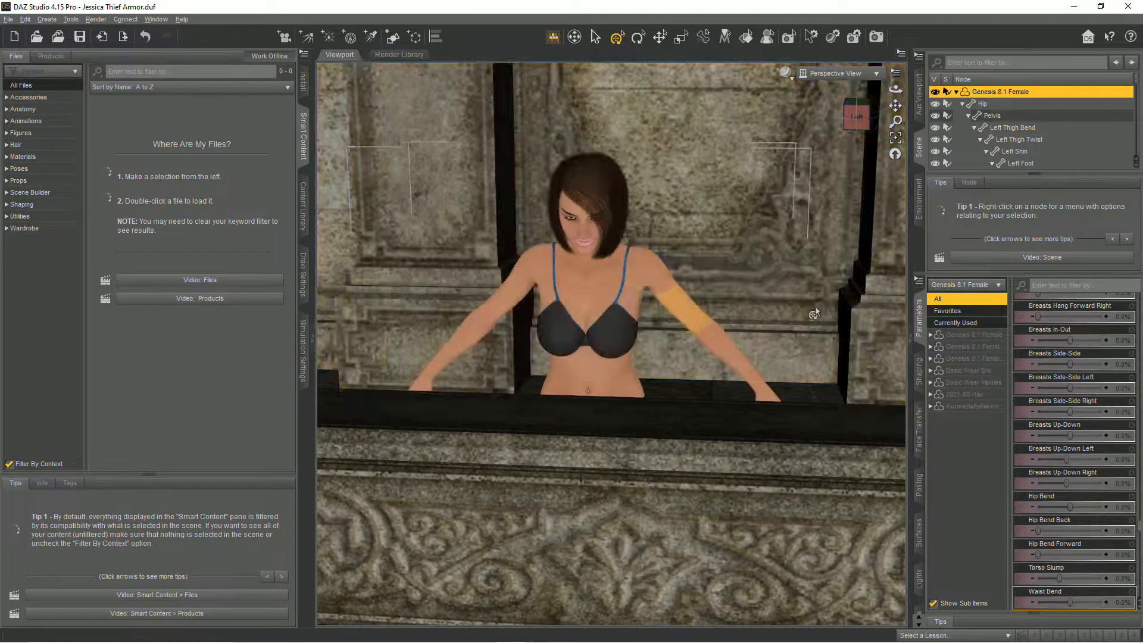
drag(814, 314, 414, 213)
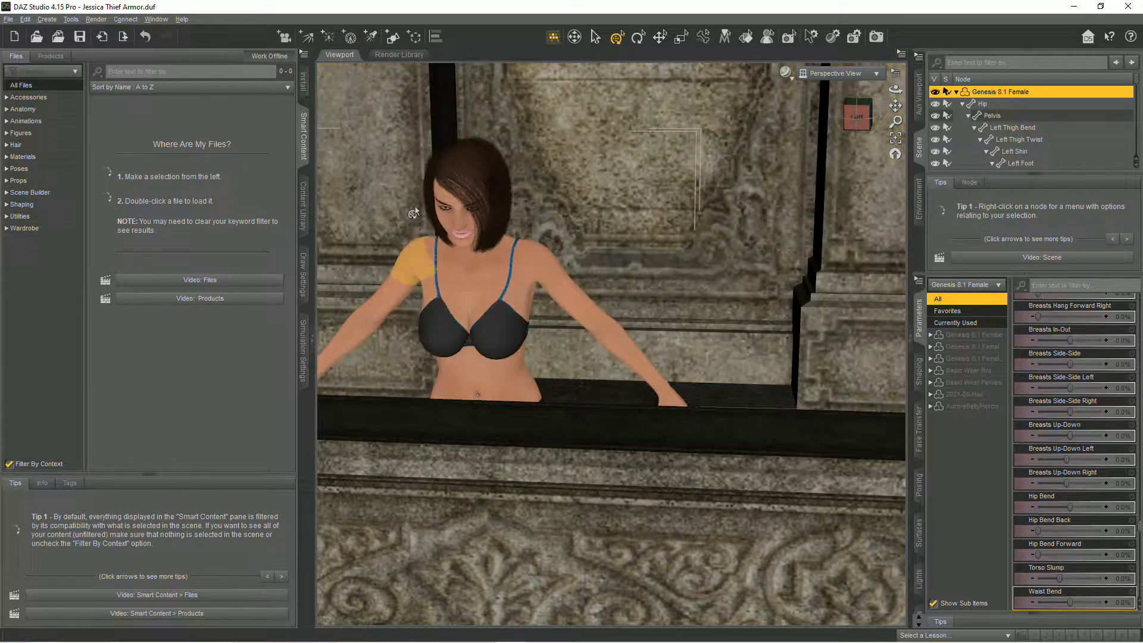
Raise the figure's face by setting the Head bend to -21.71
click(460, 225)
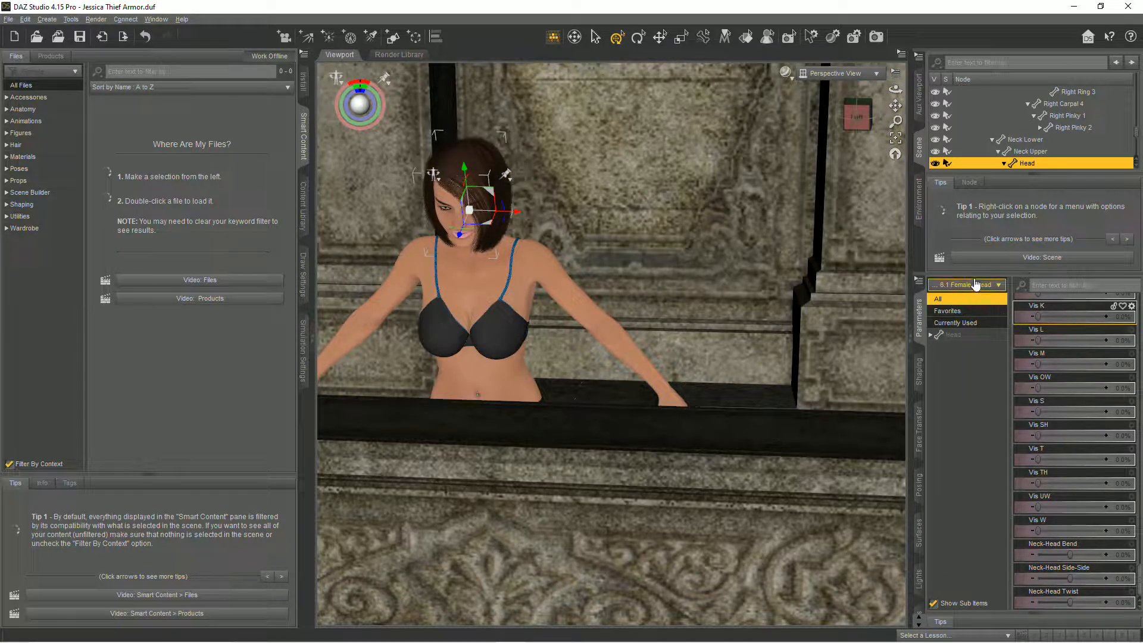
scroll(1049, 364, down, 15)
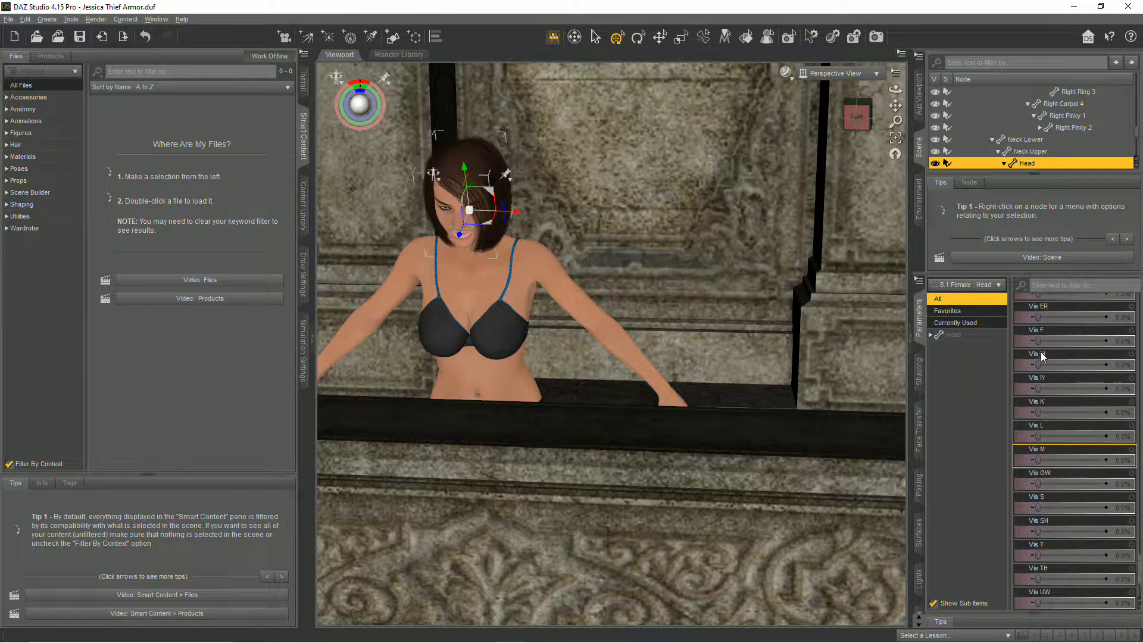
scroll(1049, 363, up, 15)
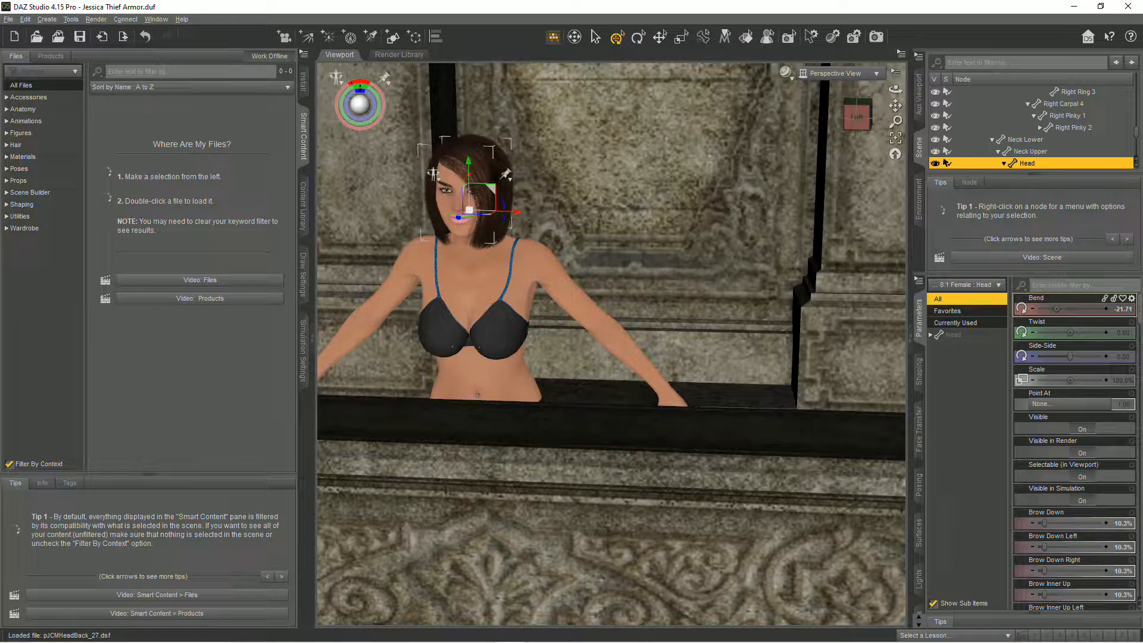
Turn the figure's face sideways by setting the Head twist to -26.30
scroll(1067, 345, down, 8)
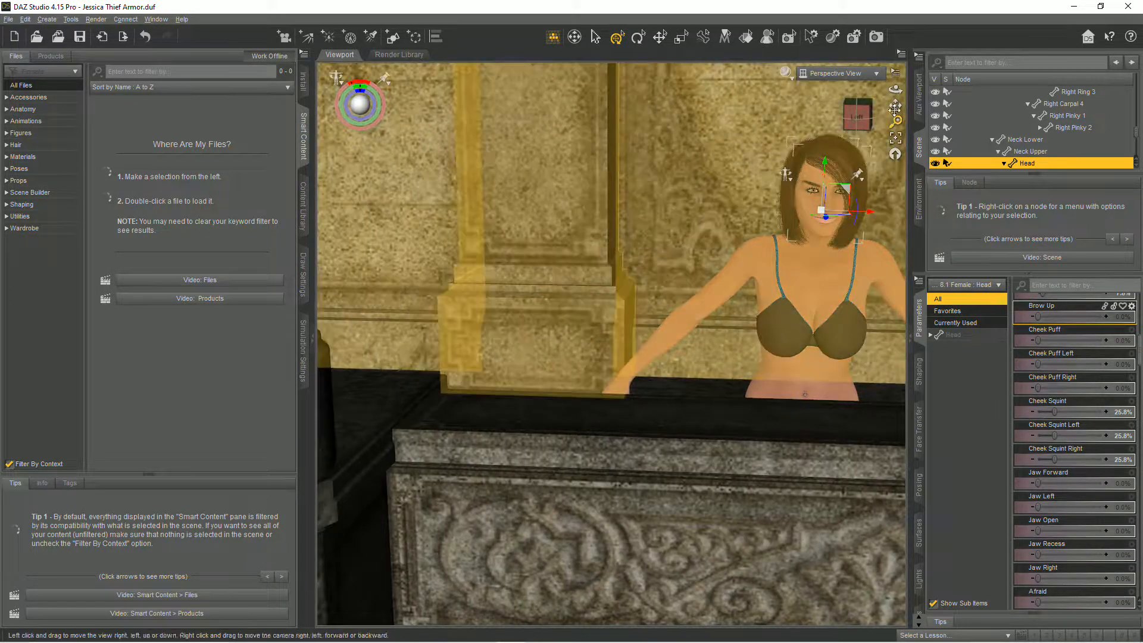
drag(895, 107, 933, 236)
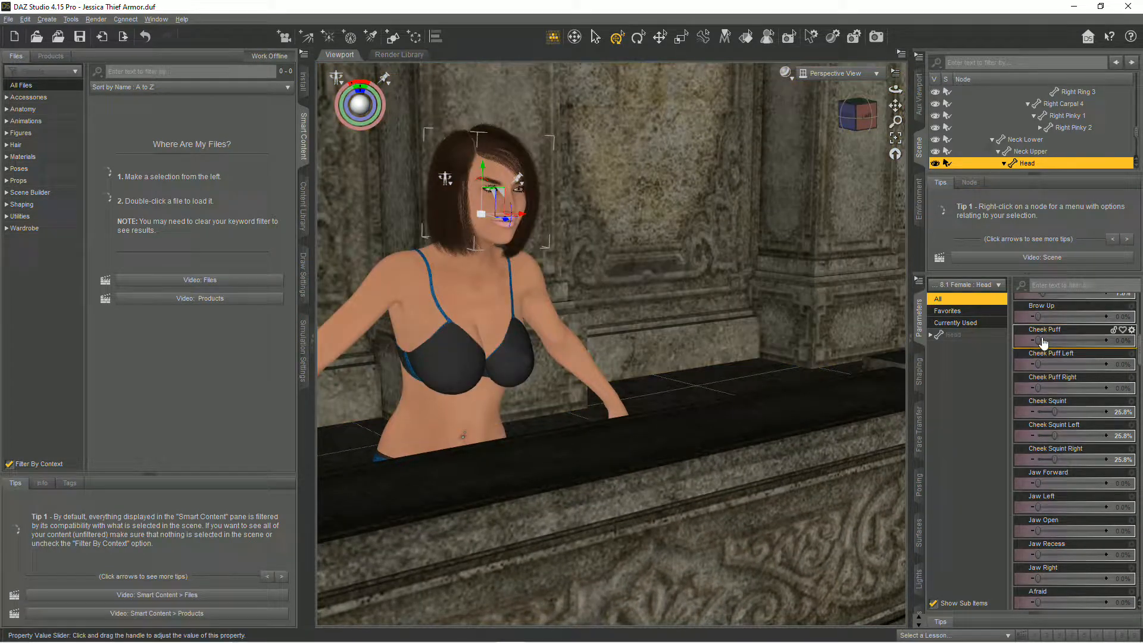
scroll(1060, 367, up, 3)
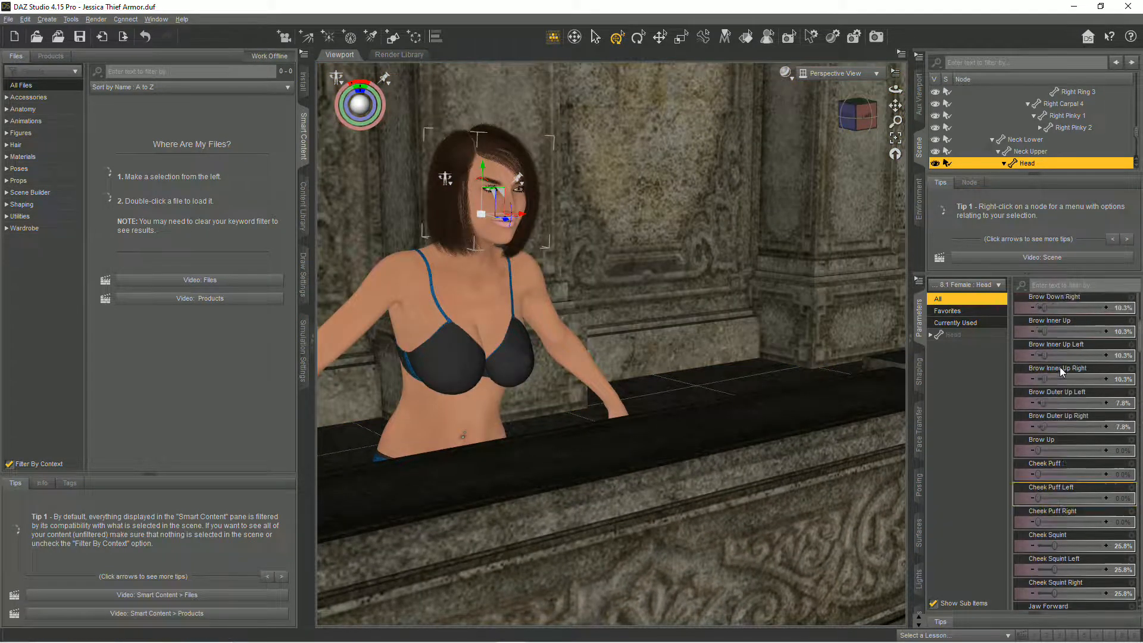
scroll(1062, 368, up, 4)
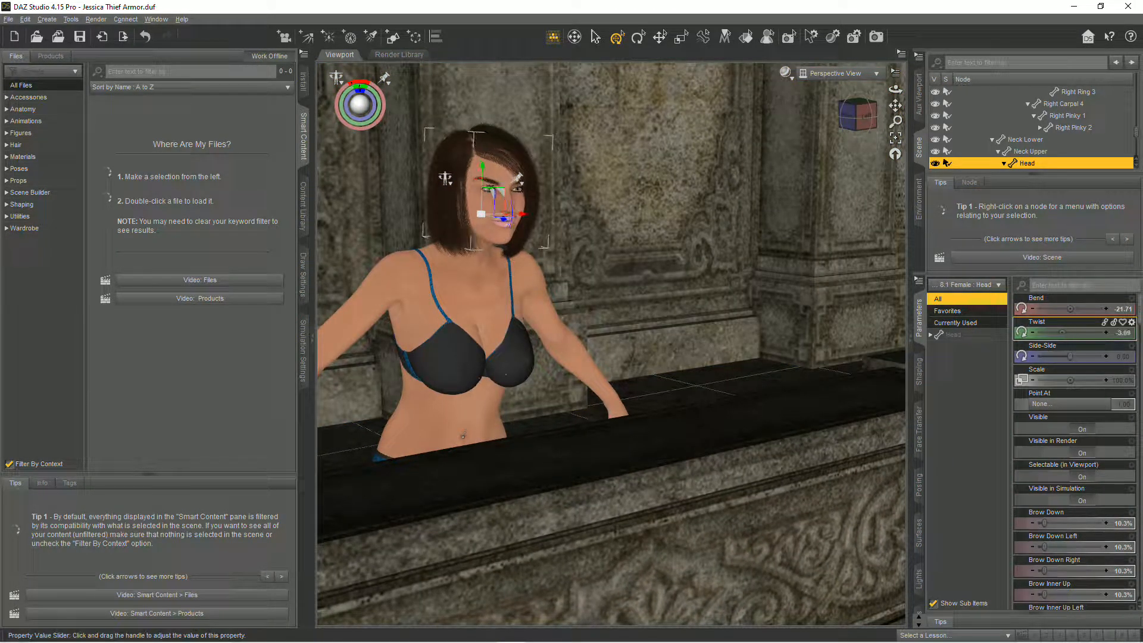
drag(1063, 333, 1058, 333)
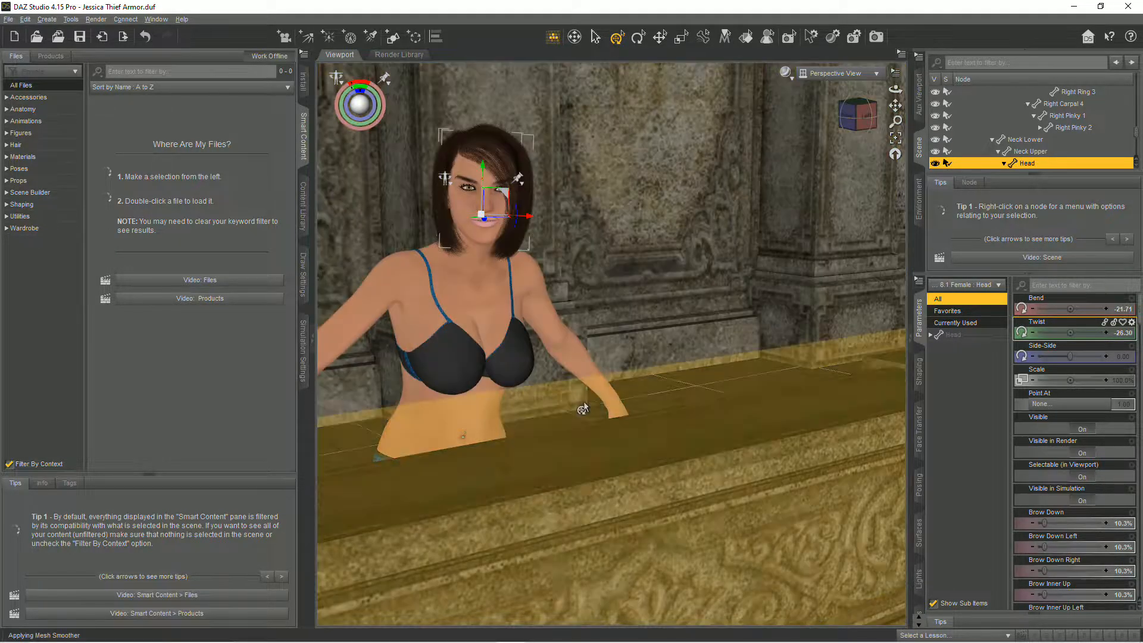
Twist the Left Collar of the figure to -30.00
click(530, 280)
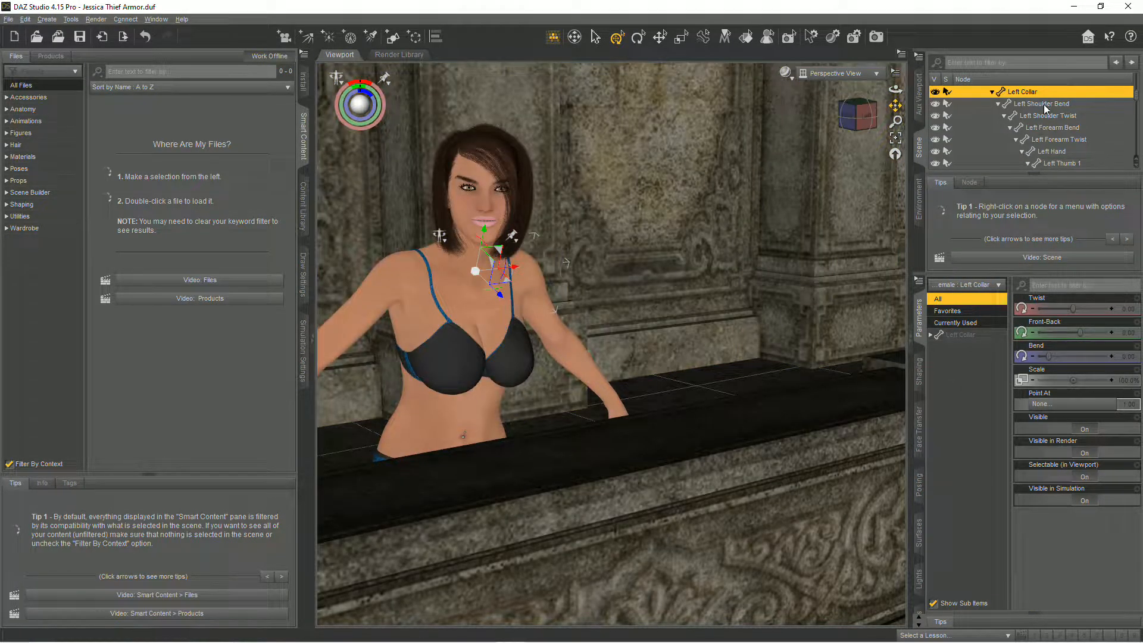
scroll(1014, 131, down, 6)
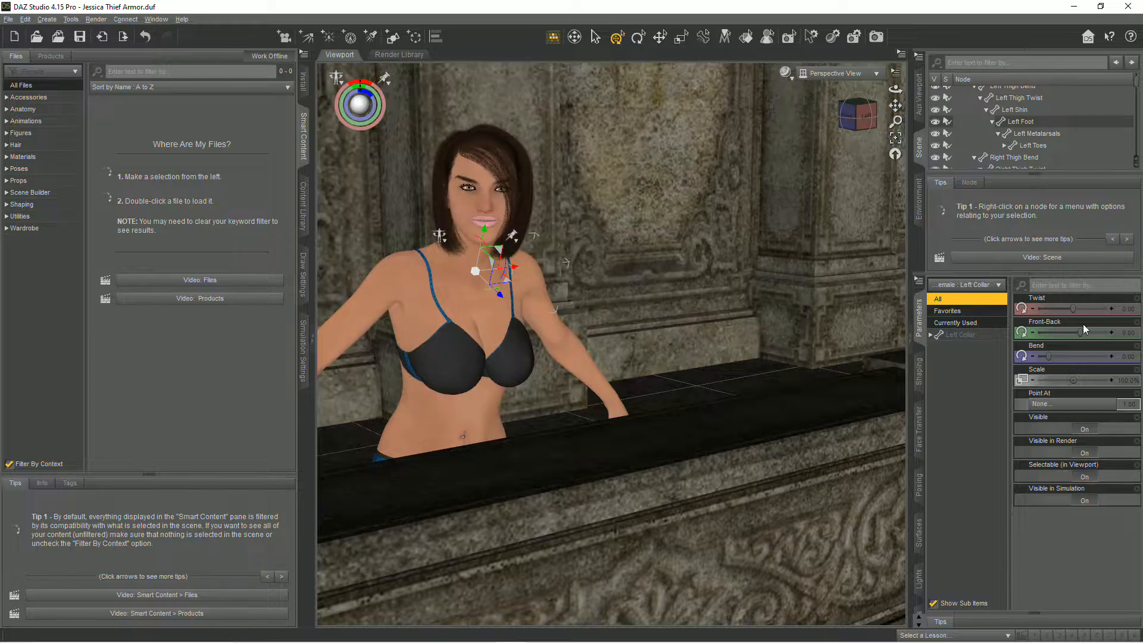
drag(1067, 309, 1035, 310)
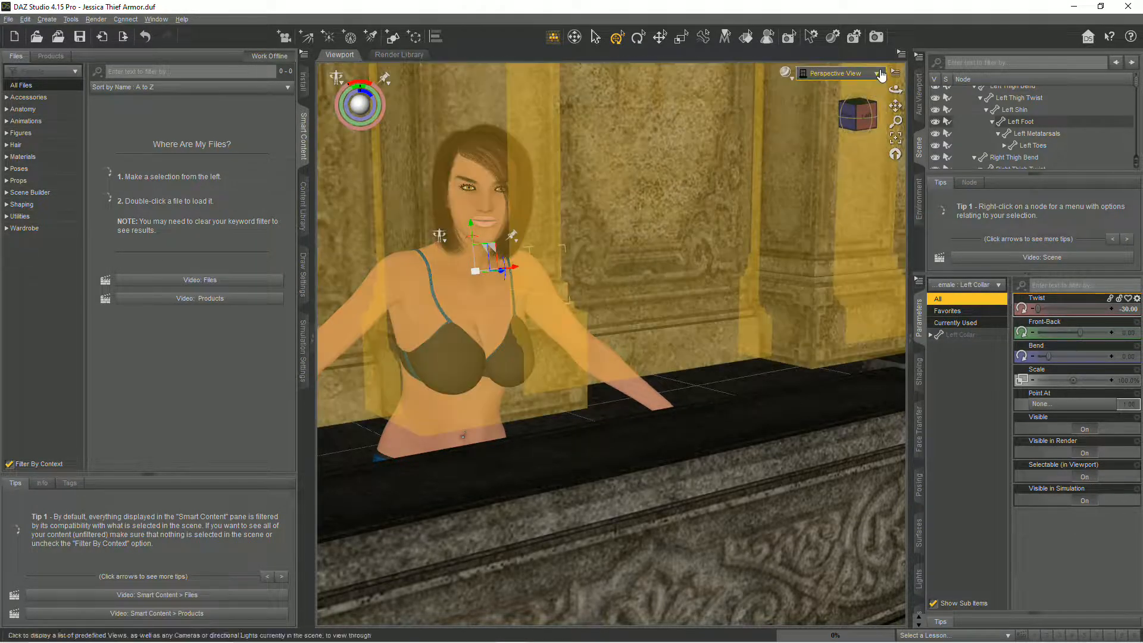
Swing the left upper arm by setting Left Shoulder Bend's Bend to -9.68 and Front-Back to -43.90
drag(895, 90, 895, 89)
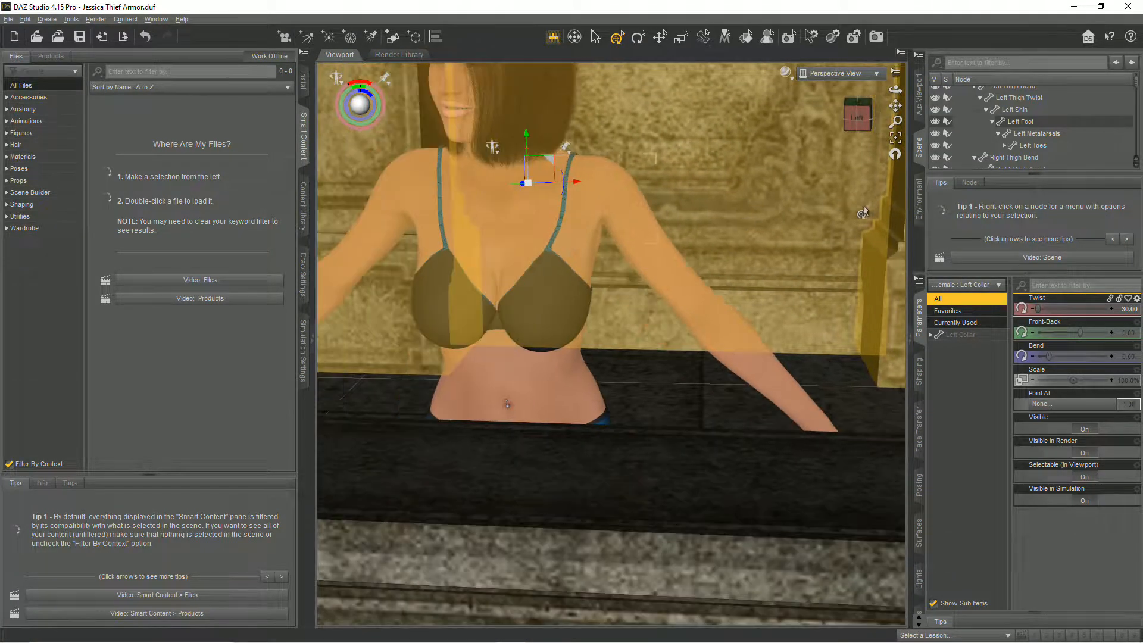
alt+drag(721, 218, 774, 286)
click(774, 286)
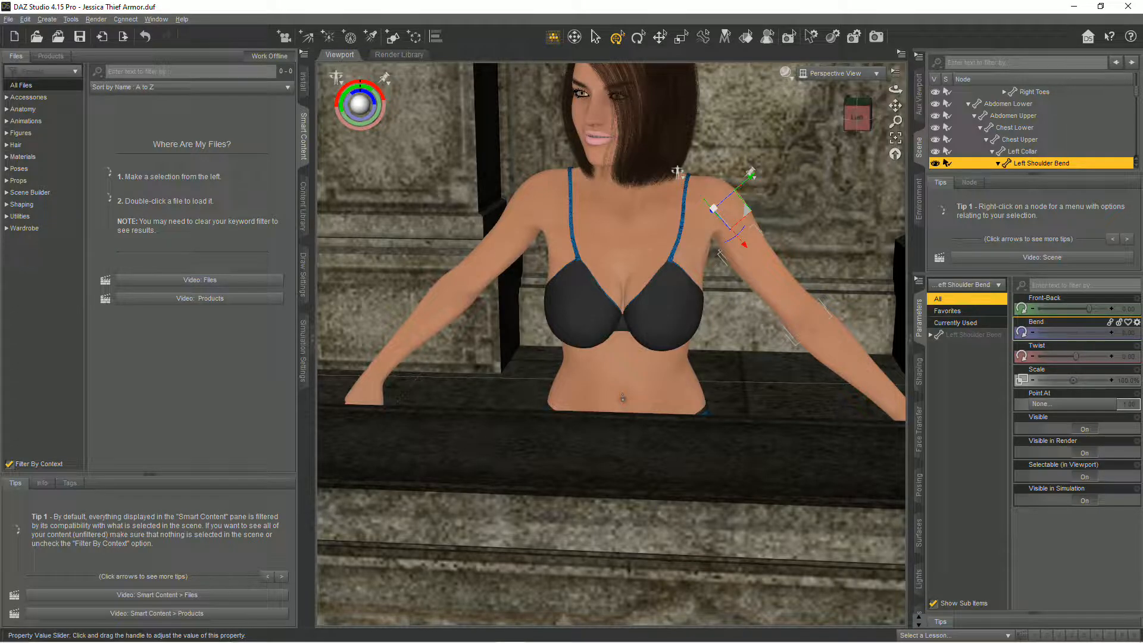
drag(1089, 333, 1076, 364)
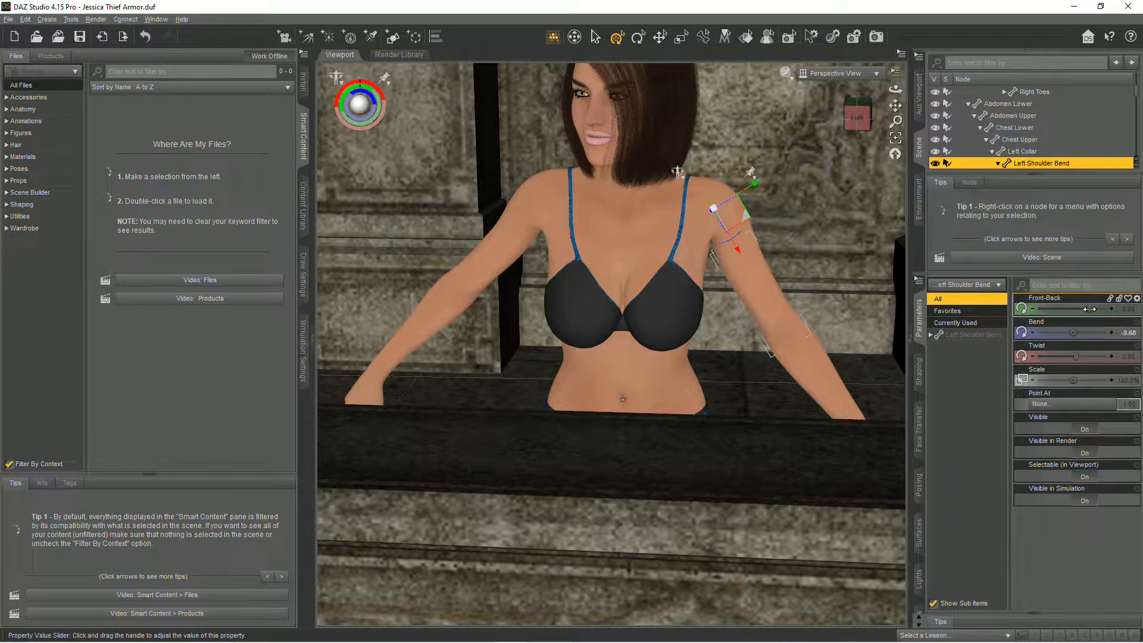
drag(1089, 309, 1069, 315)
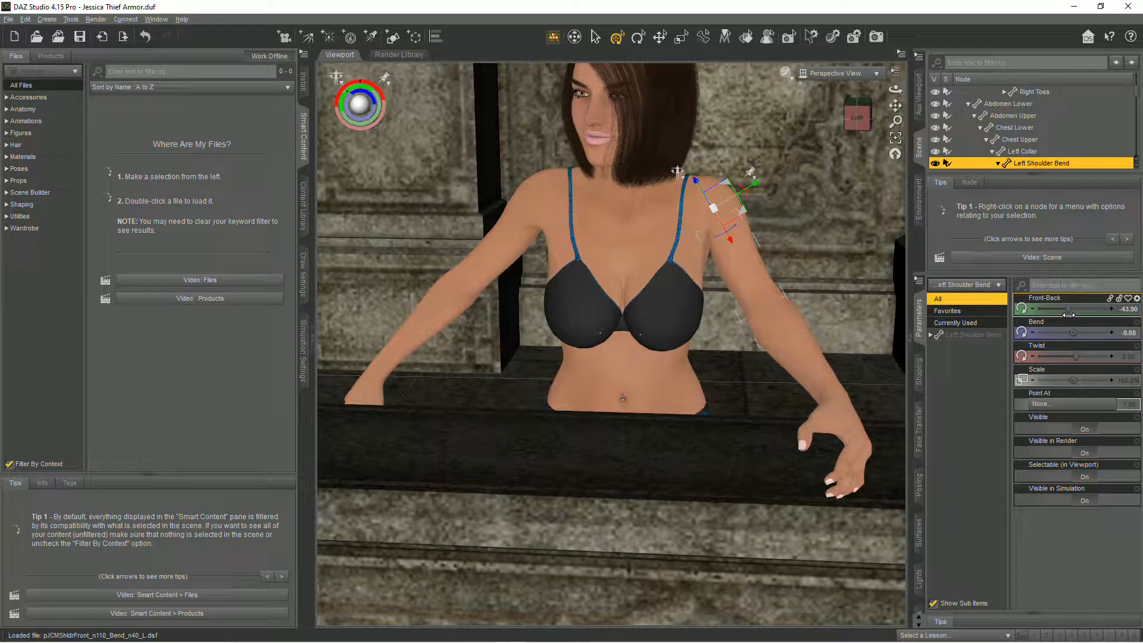
Twist the Right Collar and swing the right upper arm forward with Right Shoulder Bend's Front-Back at 25.02
click(522, 226)
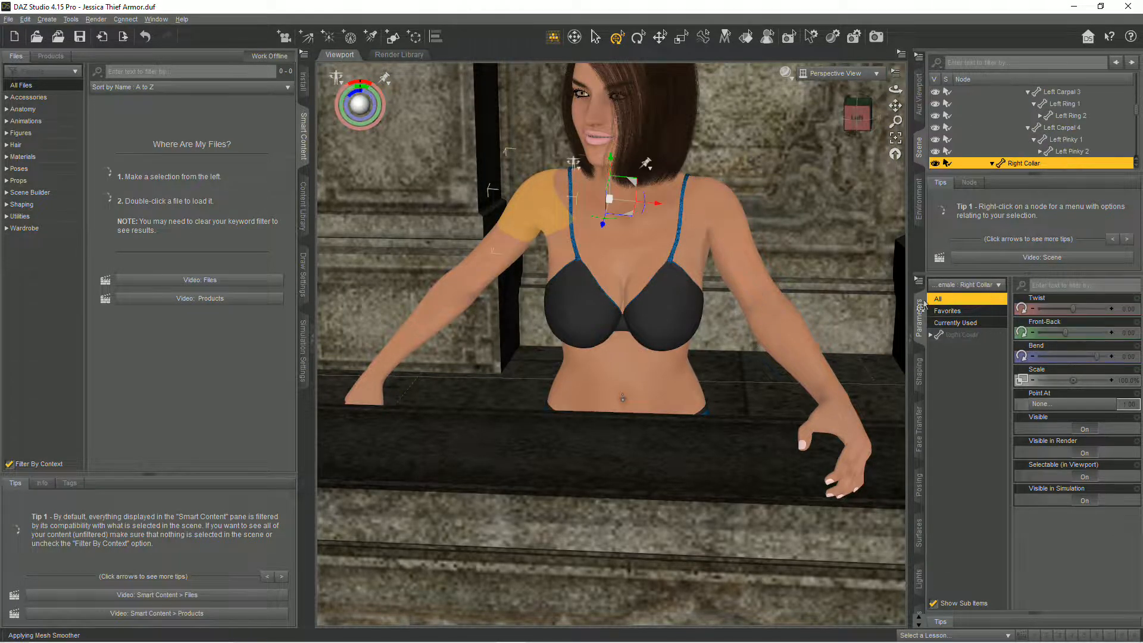
drag(1072, 309, 982, 336)
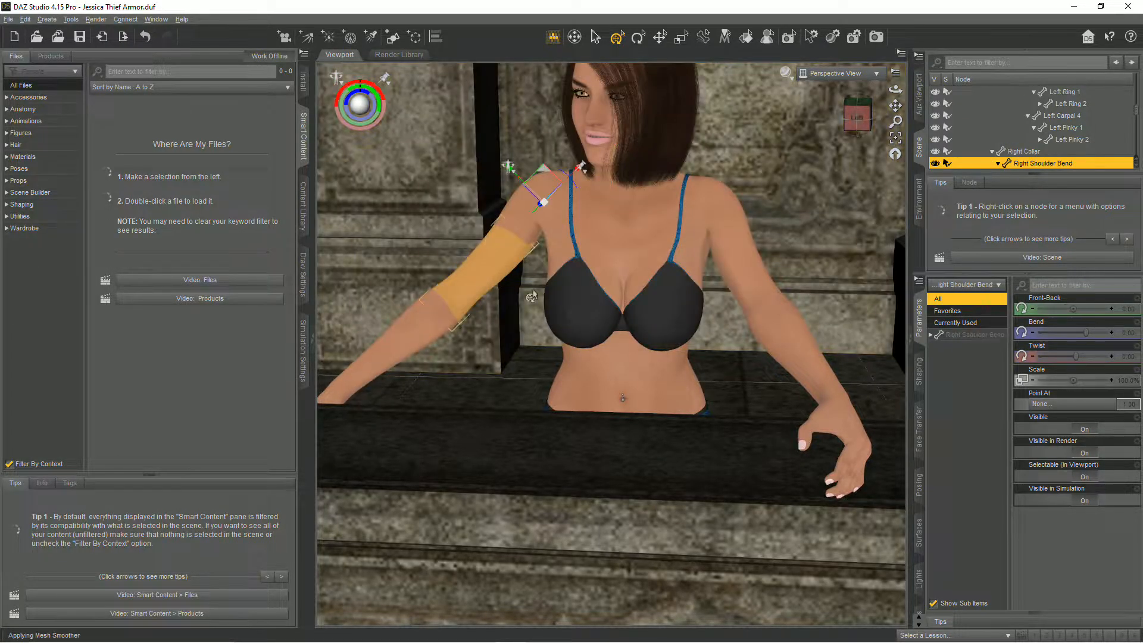
click(539, 197)
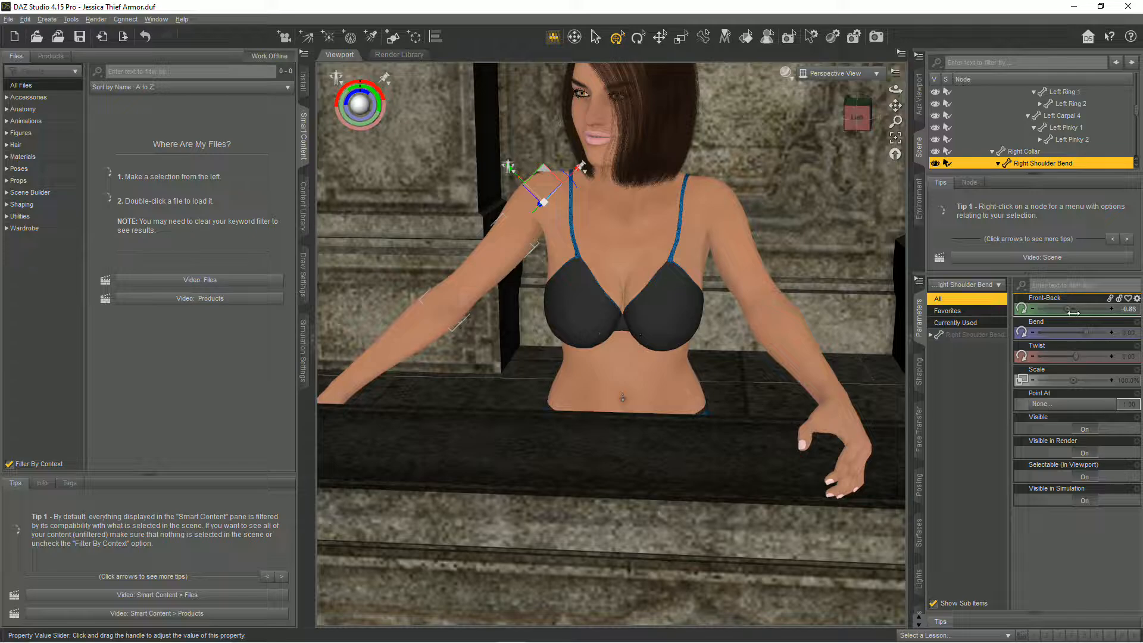
drag(539, 197, 544, 208)
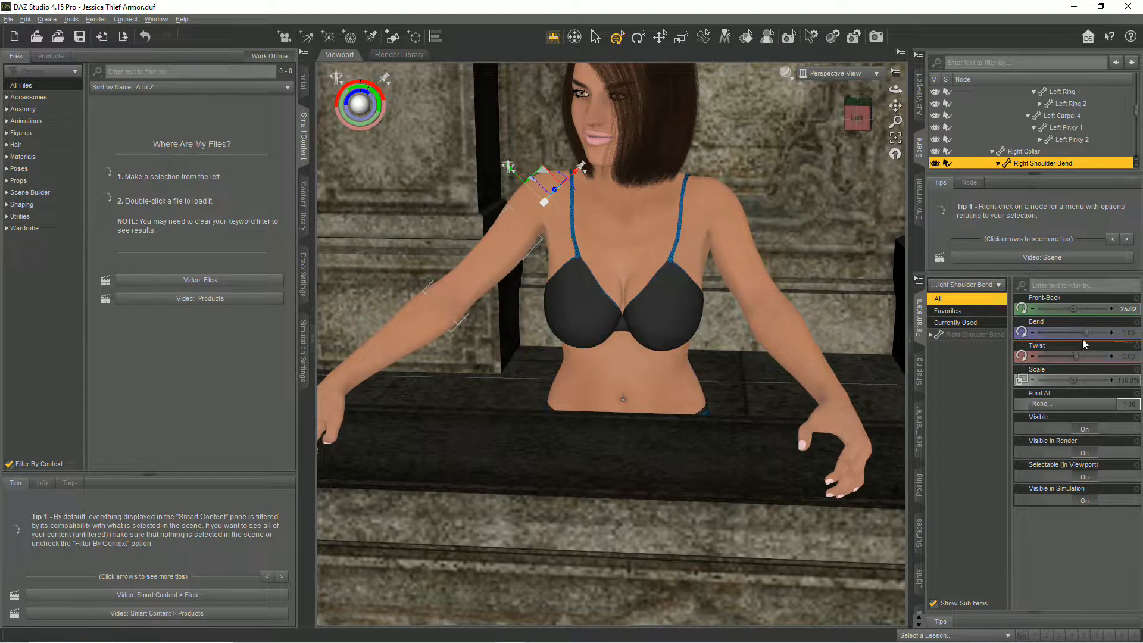
mouse_move(1084, 344)
mouse_down()
mouse_move(1064, 362)
mouse_move(1076, 363)
mouse_up()
alt+click(1131, 337)
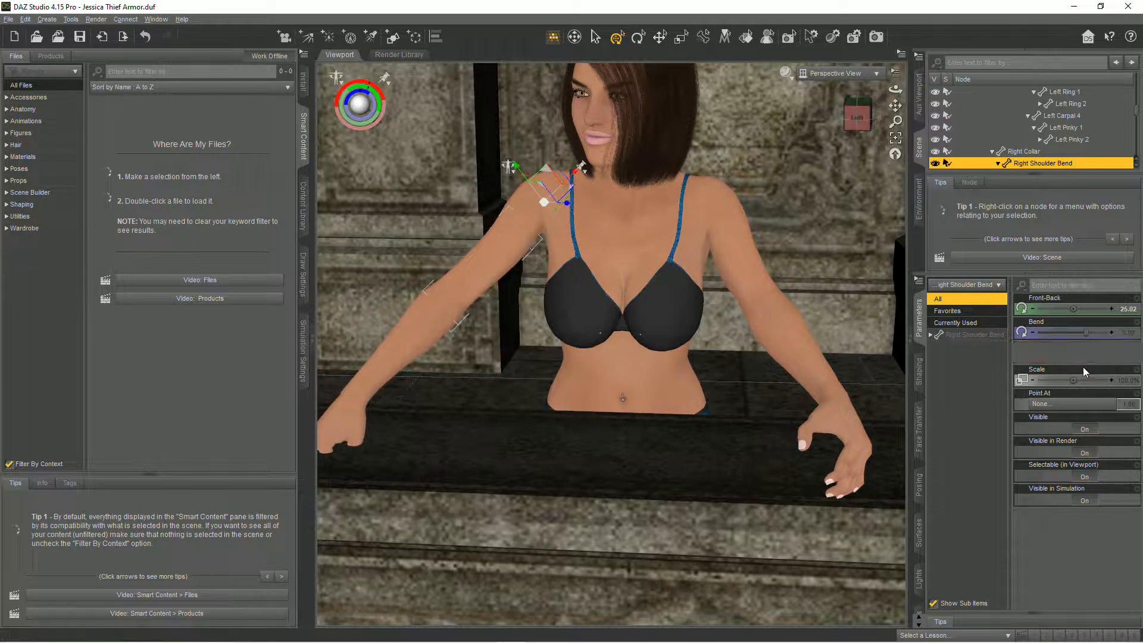
Fold the right forearm up toward the chest by setting its Bend to 107.42 with no twist
click(384, 354)
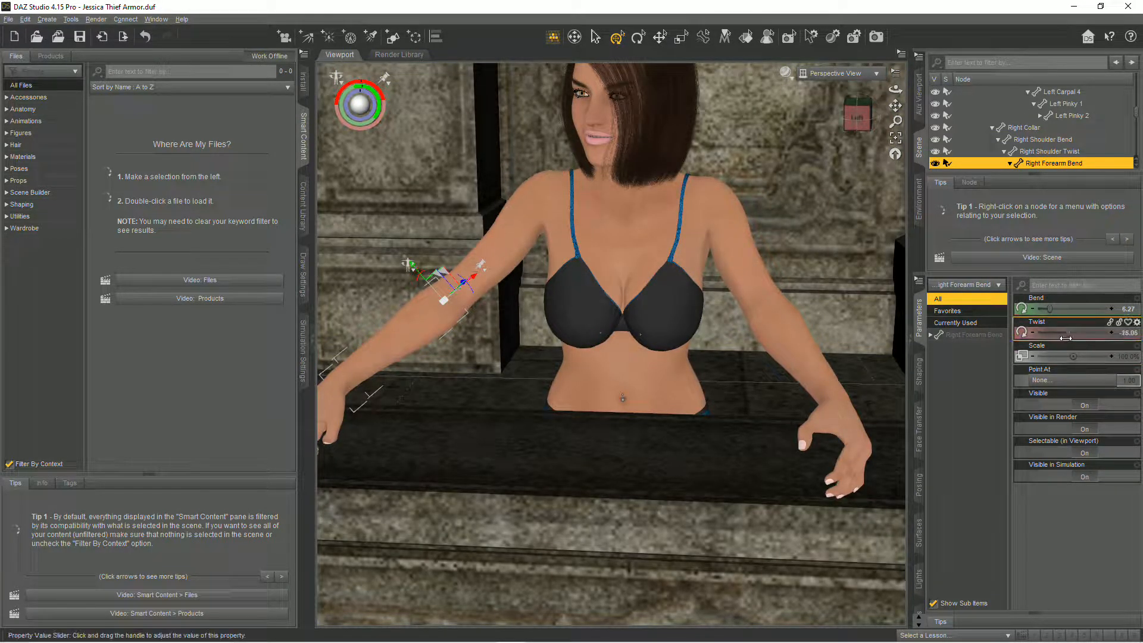
drag(1066, 338, 1122, 344)
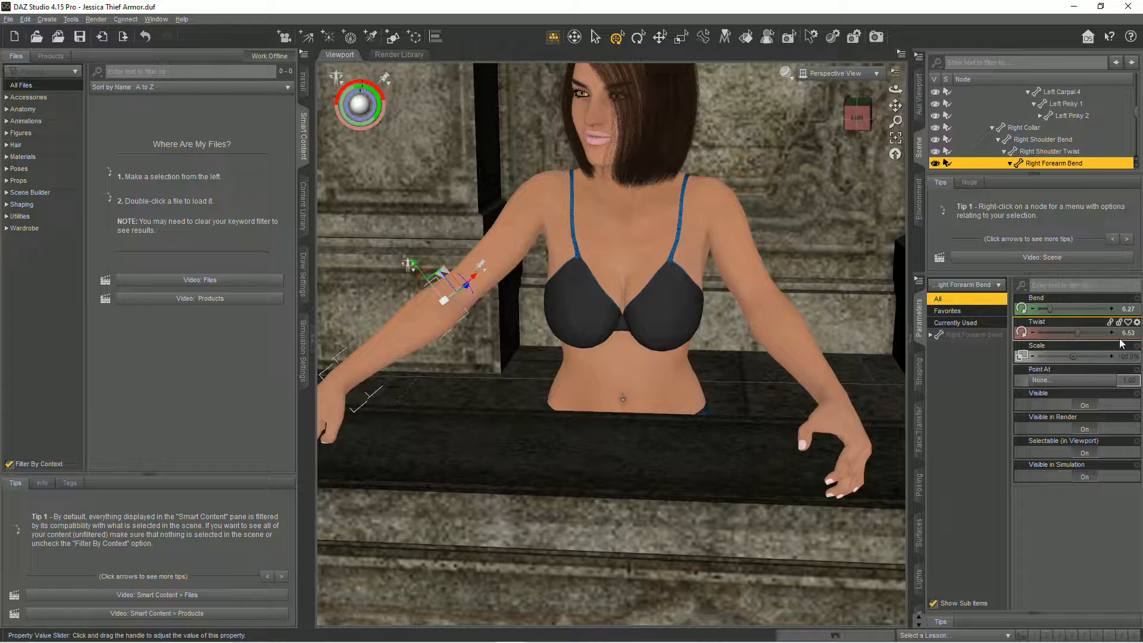
drag(1036, 315, 1095, 323)
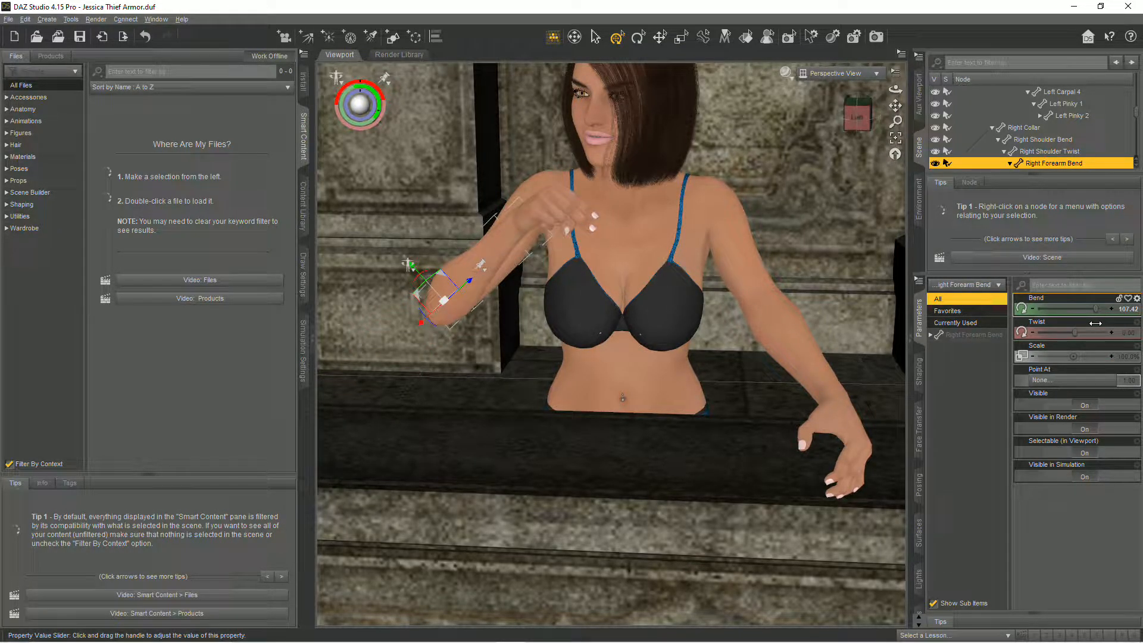
Set the left forearm's Bend to -33.66 and bring the arm inward with Left Collar Front-Back at -13.61
click(773, 368)
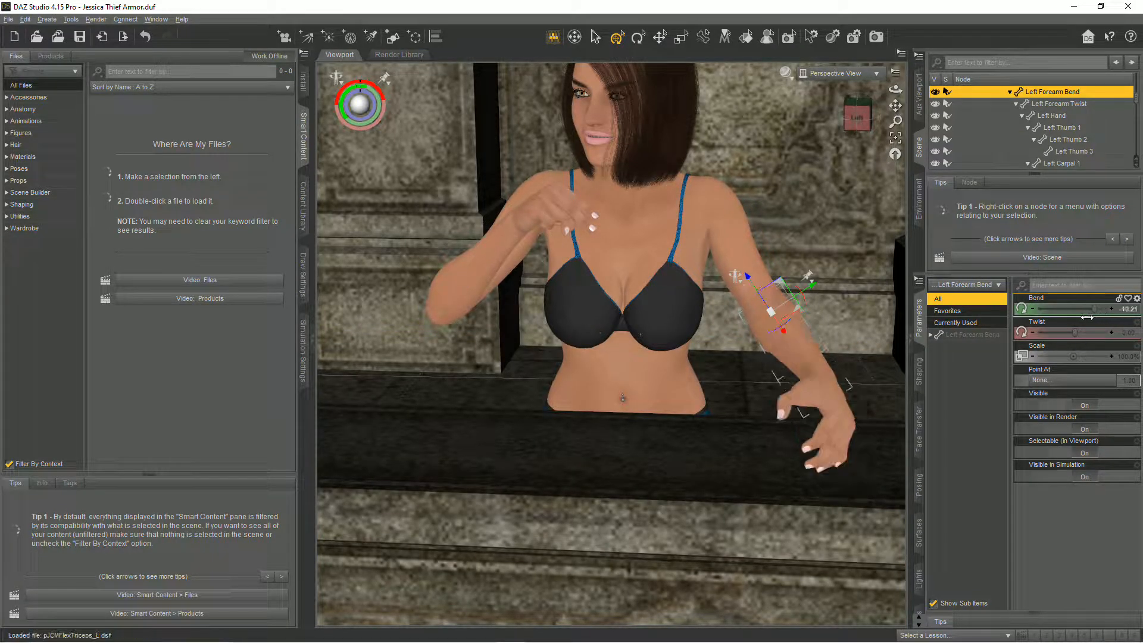
drag(1087, 317, 1087, 332)
click(766, 209)
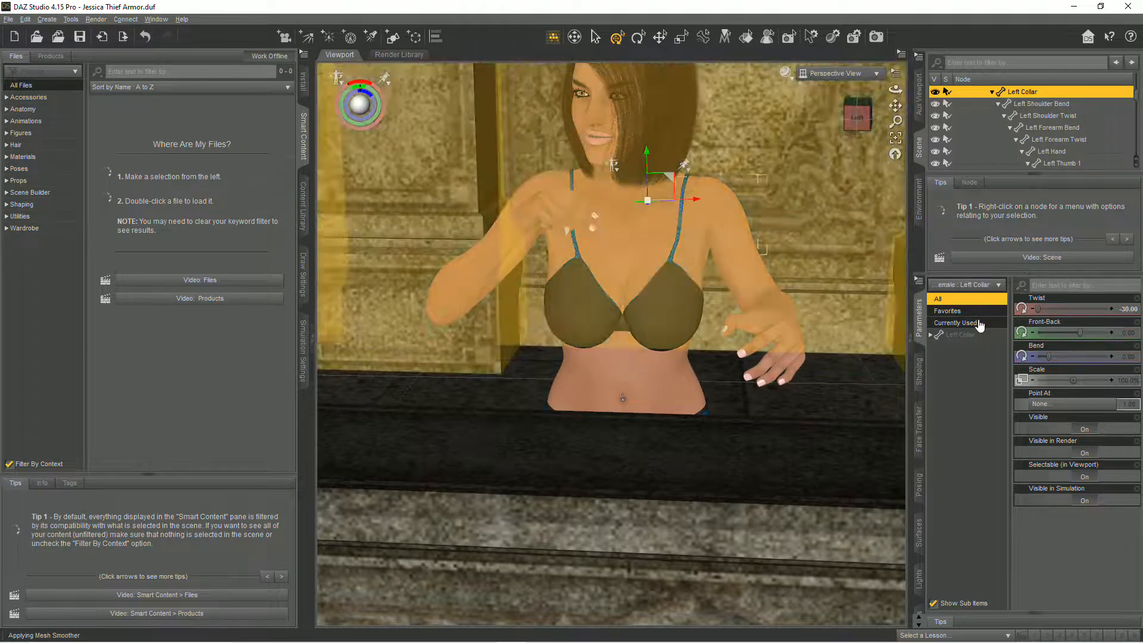
drag(1080, 332, 1058, 333)
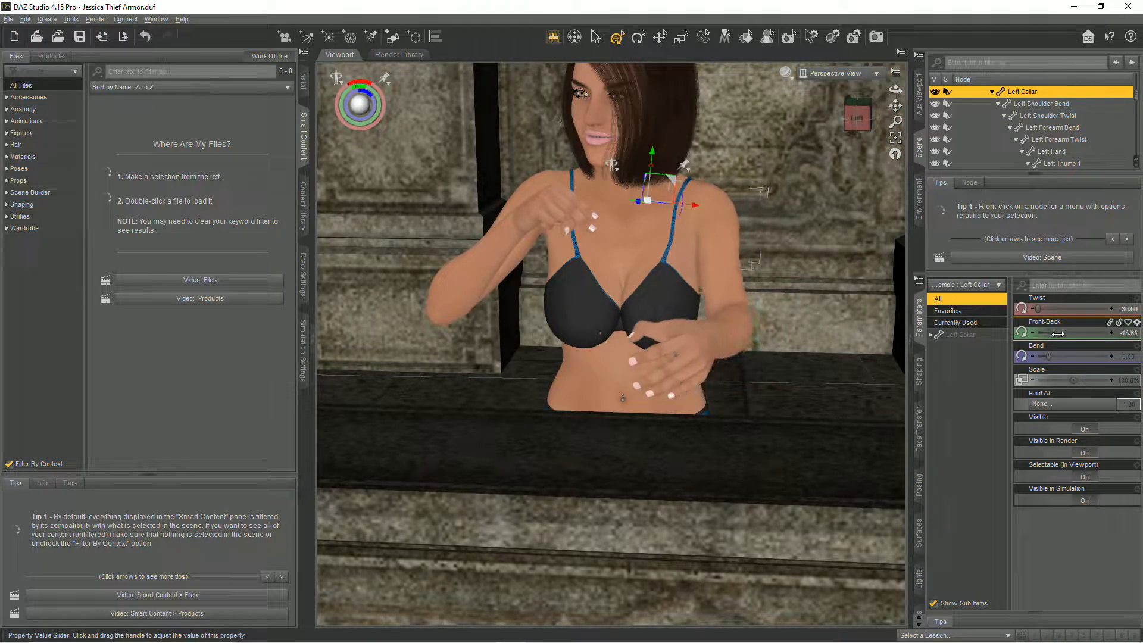
Fold the left arm across the chest using forearm Twist -16.53, Left Collar Bend 36.82 and forearm Bend -57.50
click(731, 325)
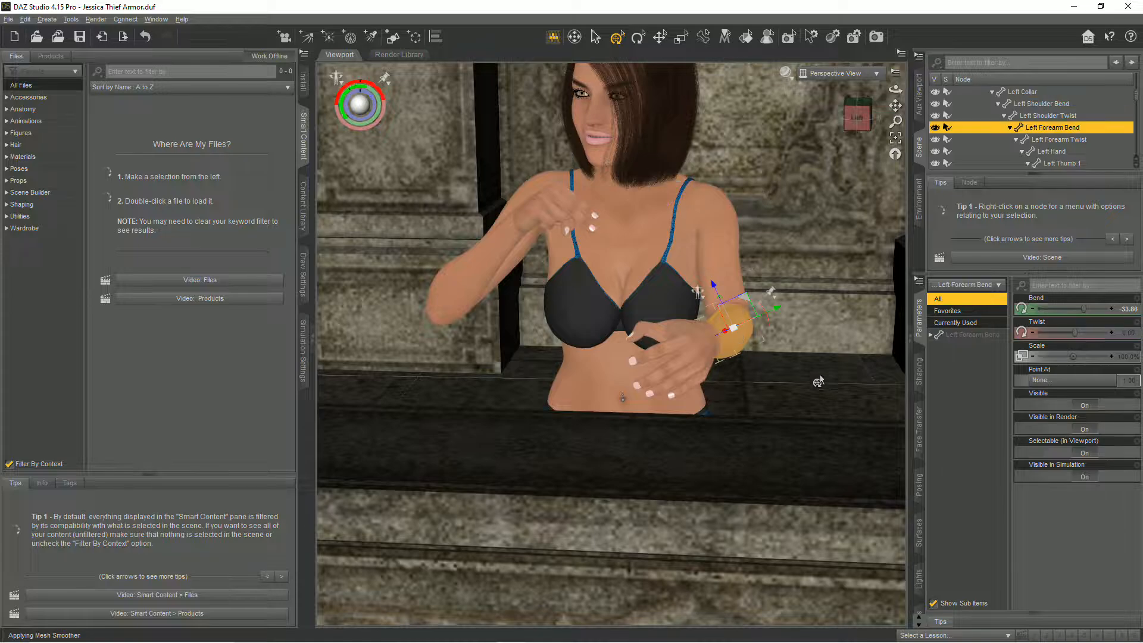
drag(1085, 337, 1082, 308)
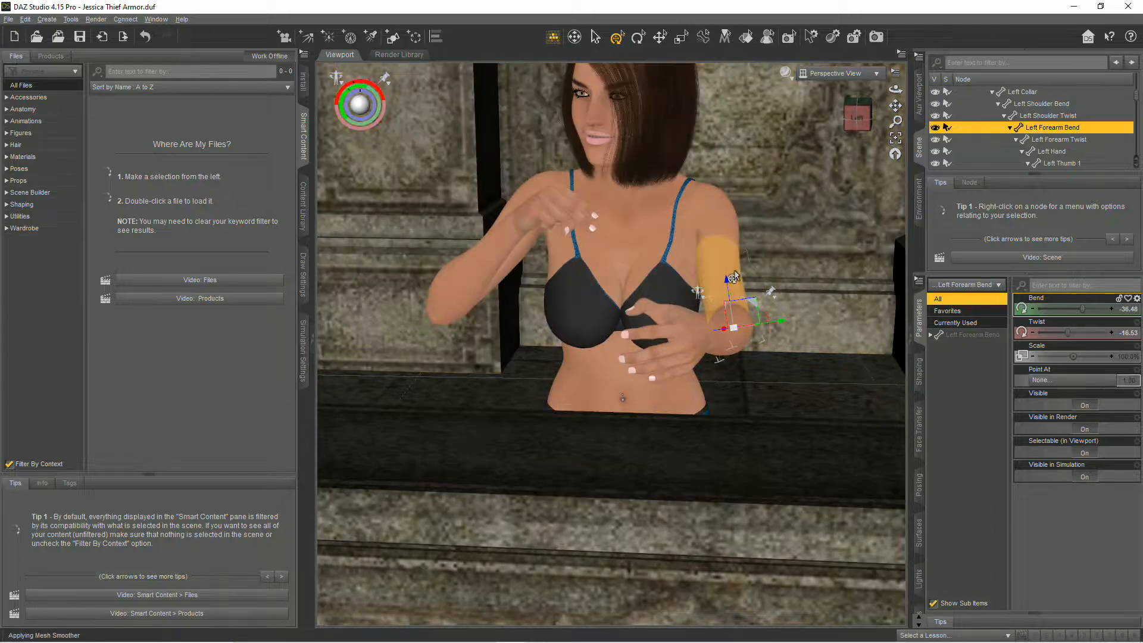
click(723, 229)
drag(1050, 356, 1085, 358)
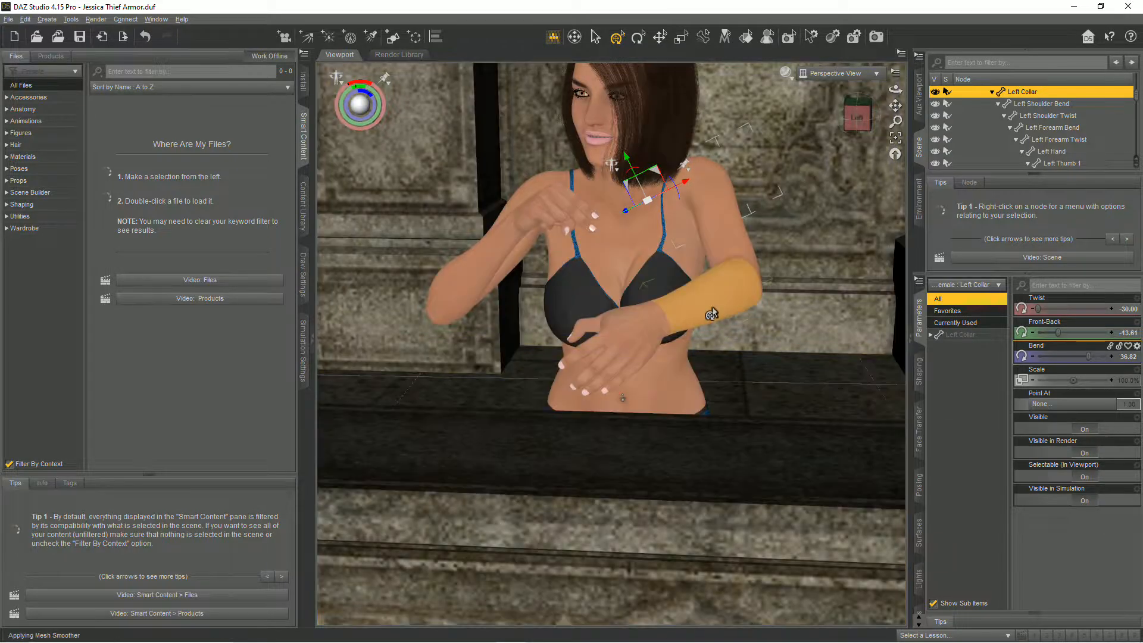
click(711, 307)
drag(1080, 310, 1073, 318)
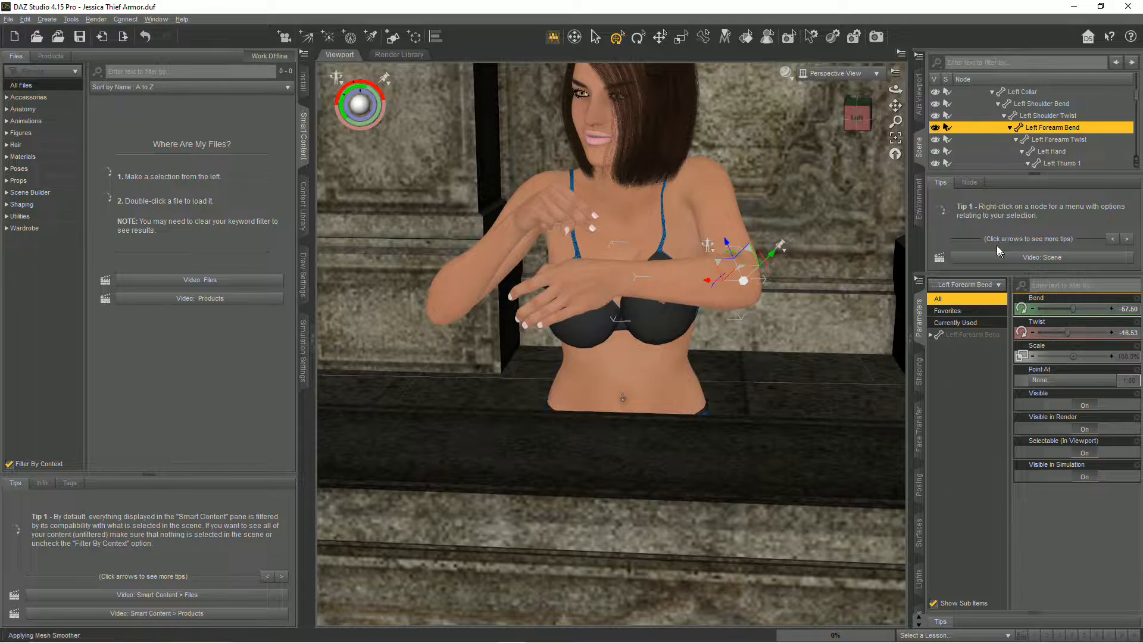
Refine the right forearm by setting its Twist to -15.08 and its Bend to 115.30
click(493, 274)
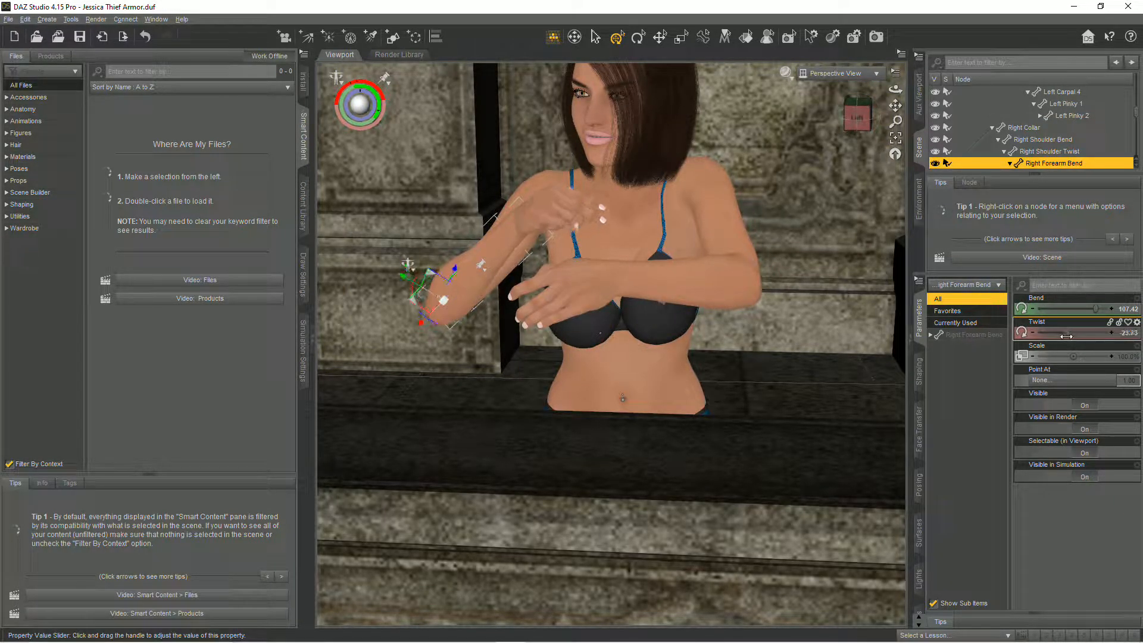
drag(1066, 337, 1099, 315)
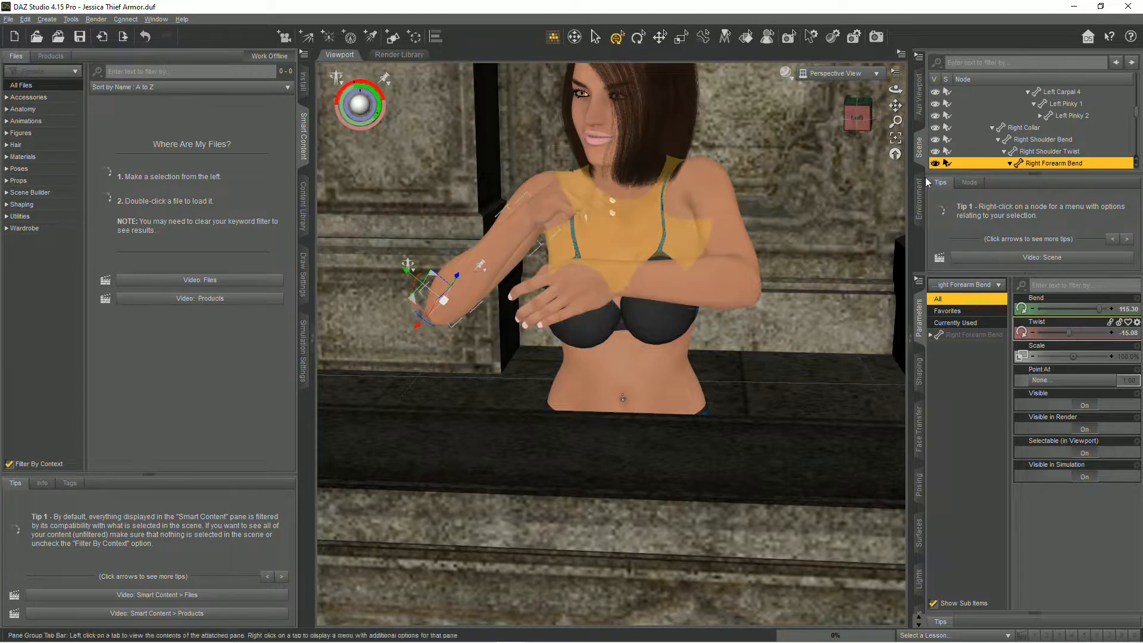
drag(857, 119, 866, 129)
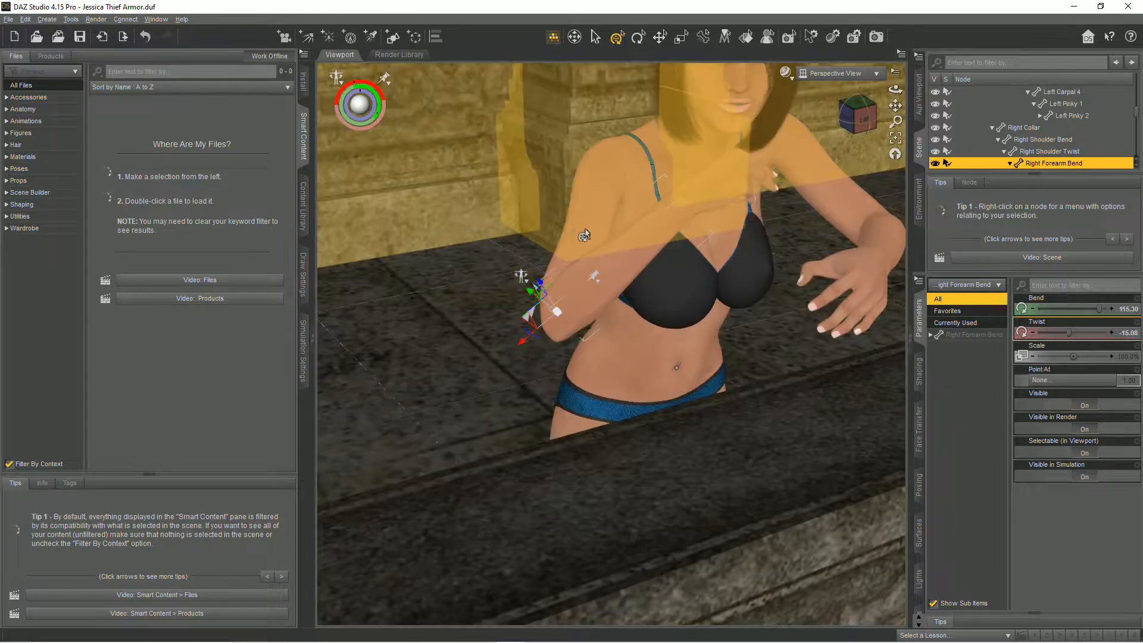
Raise the right upper arm by setting Right Shoulder Front-Back to 24.66, Bend to -29.41 and Twist to 16.23
click(592, 231)
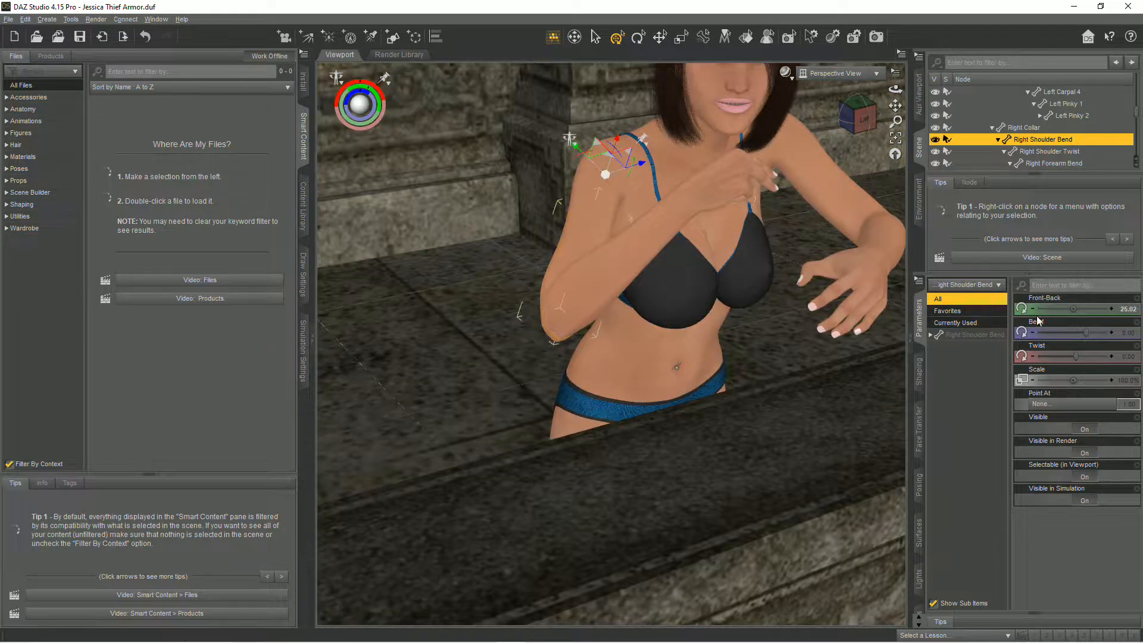
drag(1074, 309, 741, 298)
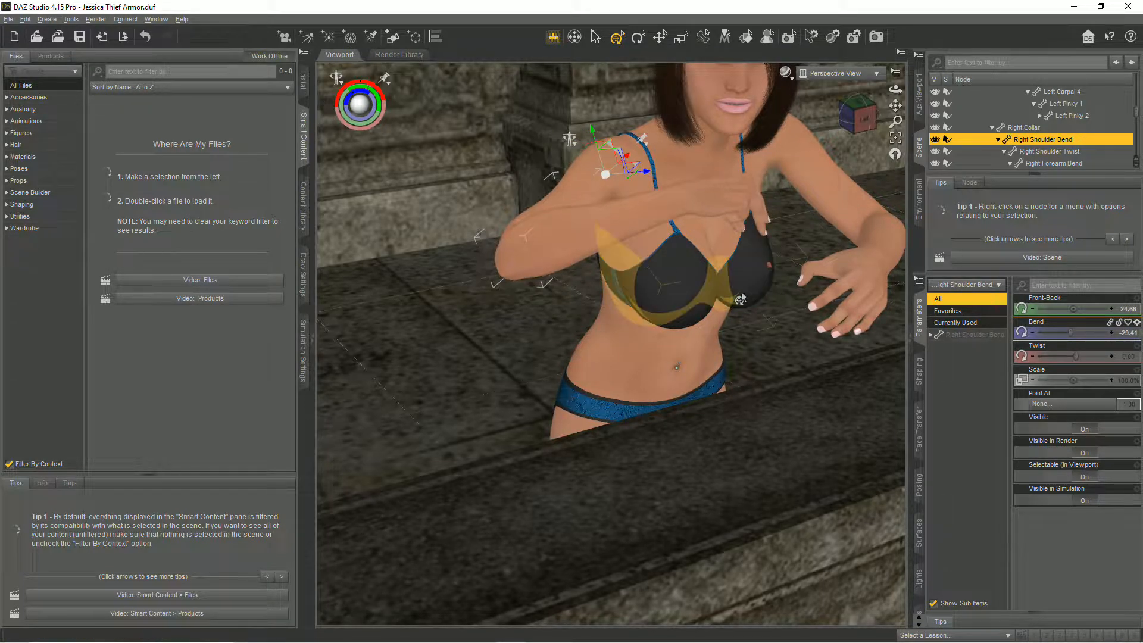
drag(1076, 359, 1083, 357)
scroll(900, 331, up, 2)
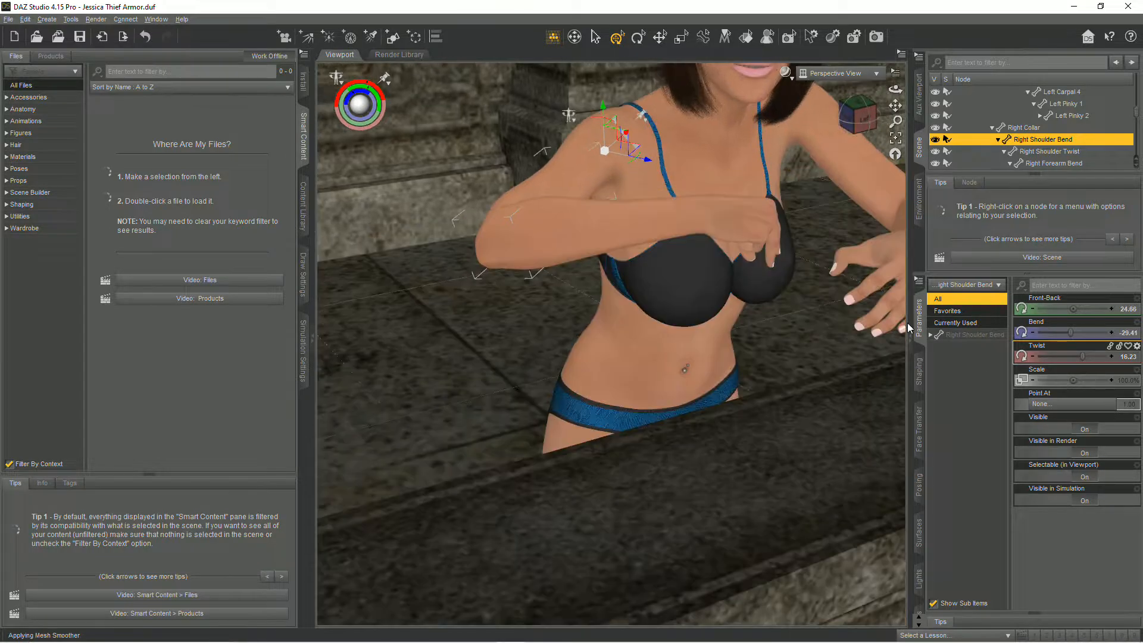
From a side view, refine the right shoulder to Front-Back 24.32, Bend -10.68 and Twist 23.64
scroll(911, 326, down, 5)
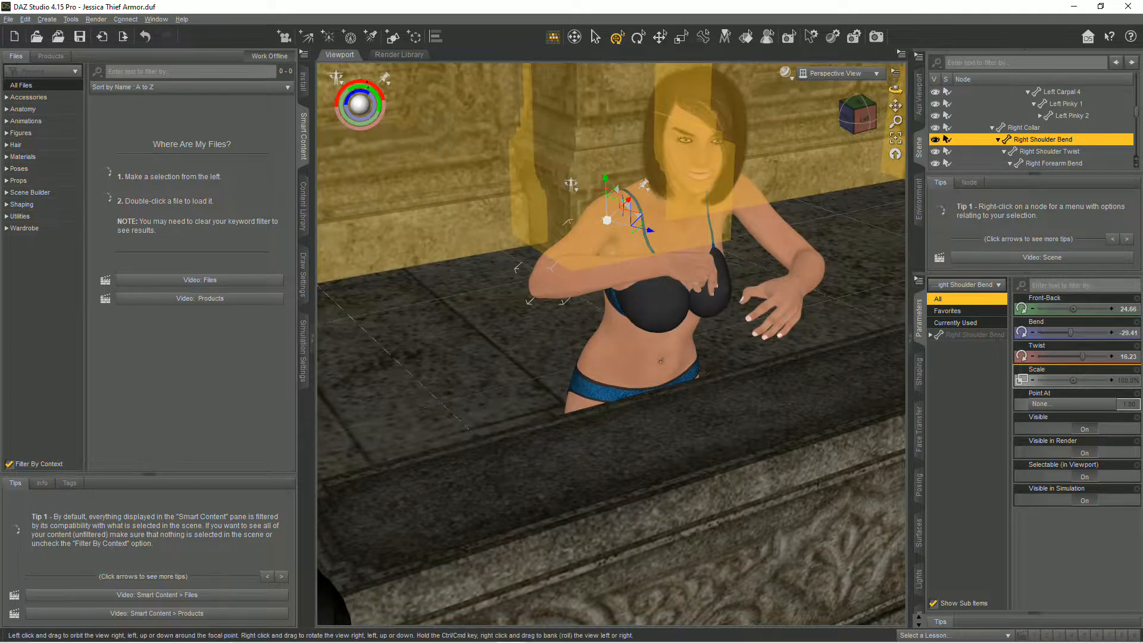
drag(895, 89, 806, 455)
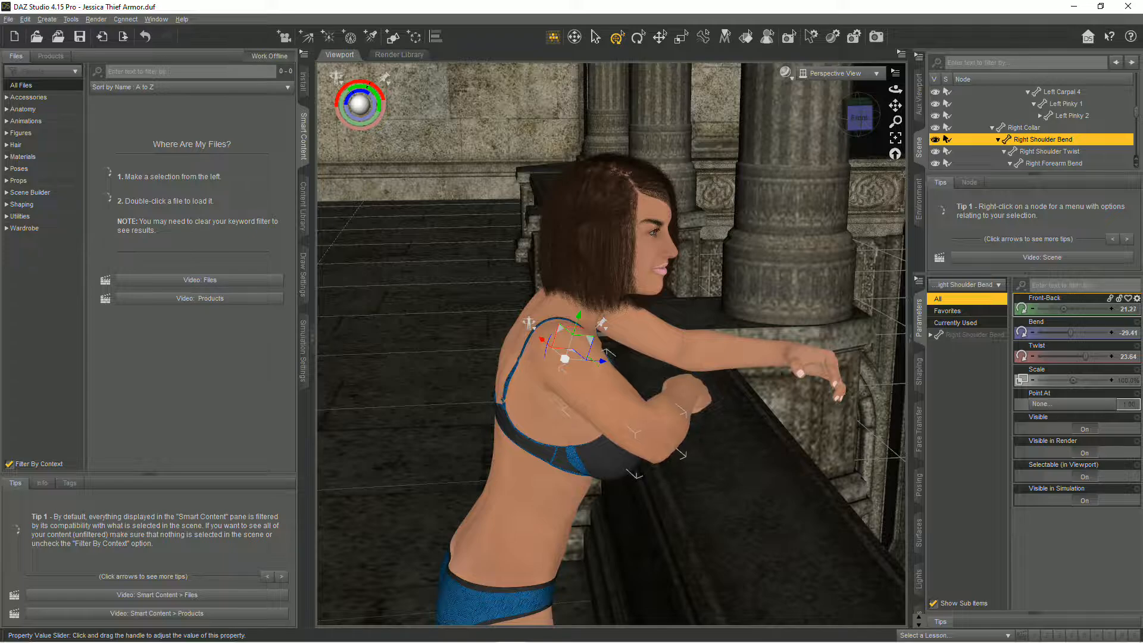
drag(1070, 333, 1080, 334)
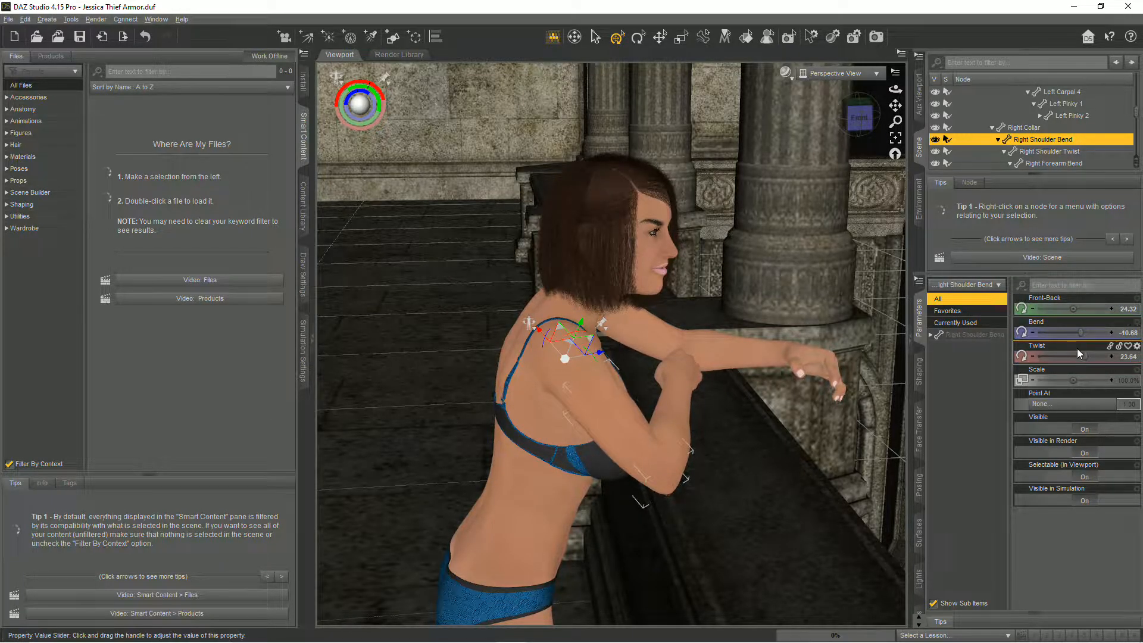
Fold the left arm inward with forearm Bend -73.69 and Twist -13.64, and Left Shoulder Front-Back -46.44 and Twist 48.86
alt+drag(745, 353, 657, 370)
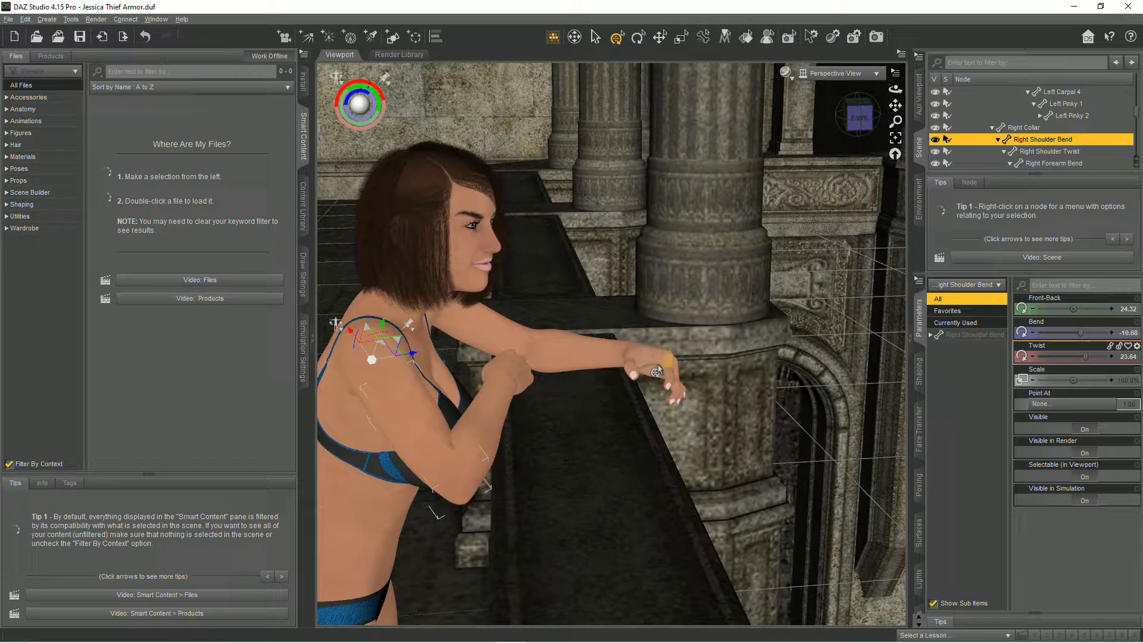
click(604, 365)
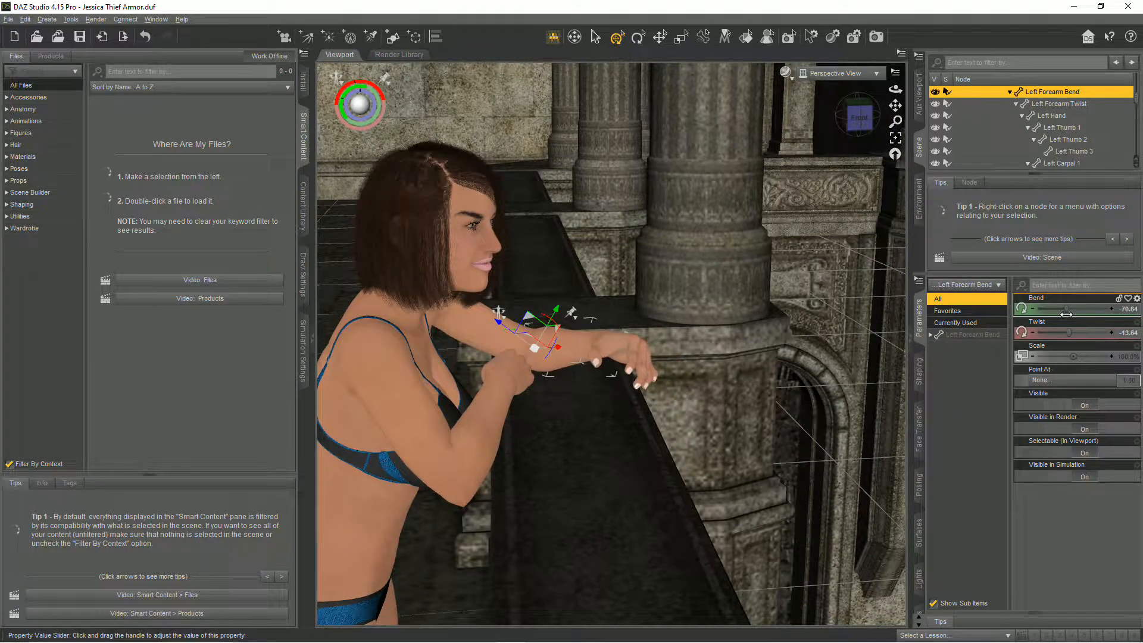
click(478, 332)
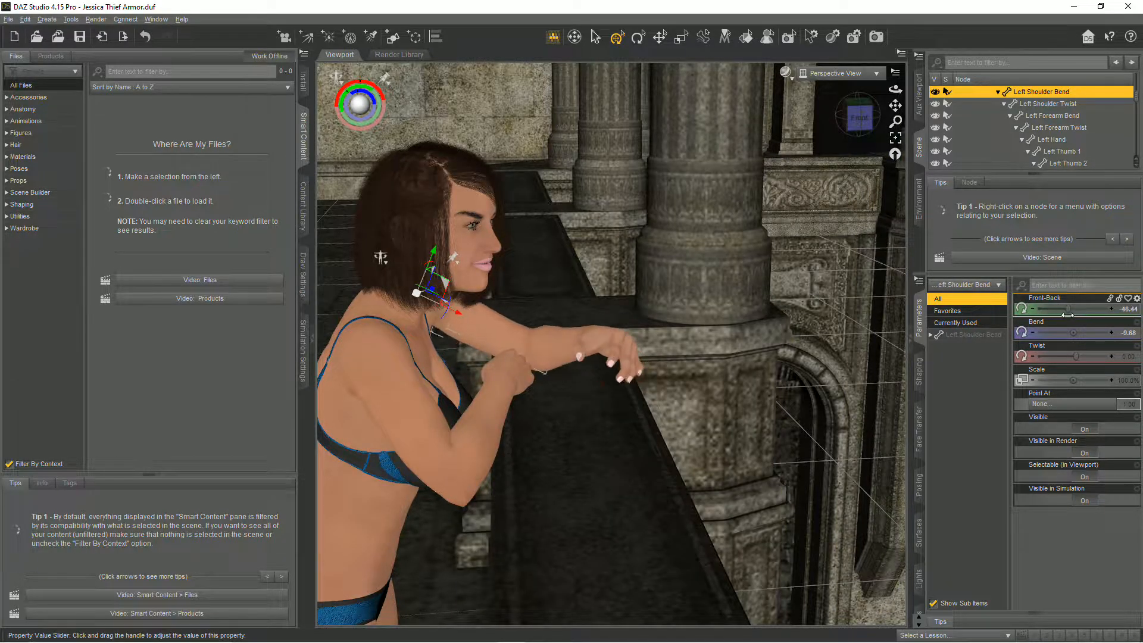
drag(1075, 357, 1096, 362)
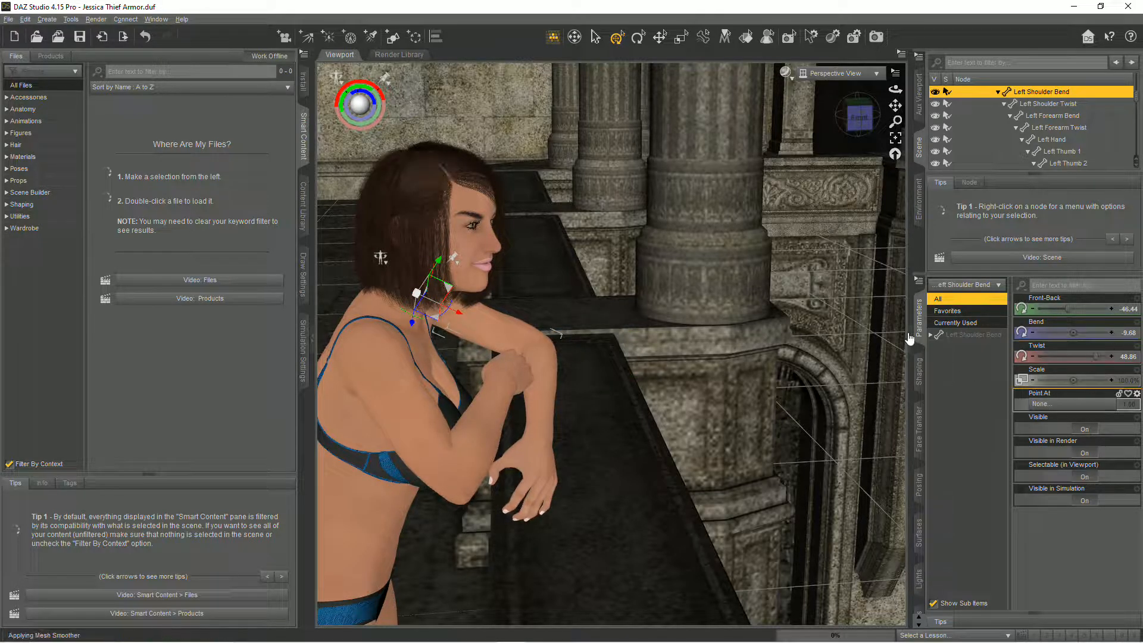
Straighten the left hand at the wrist by setting its Bend to 46.97
mouse_move(895, 89)
mouse_down()
mouse_move(857, 90)
mouse_move(911, 91)
mouse_move(896, 90)
mouse_up()
alt+drag(742, 303, 712, 225)
drag(895, 88, 885, 123)
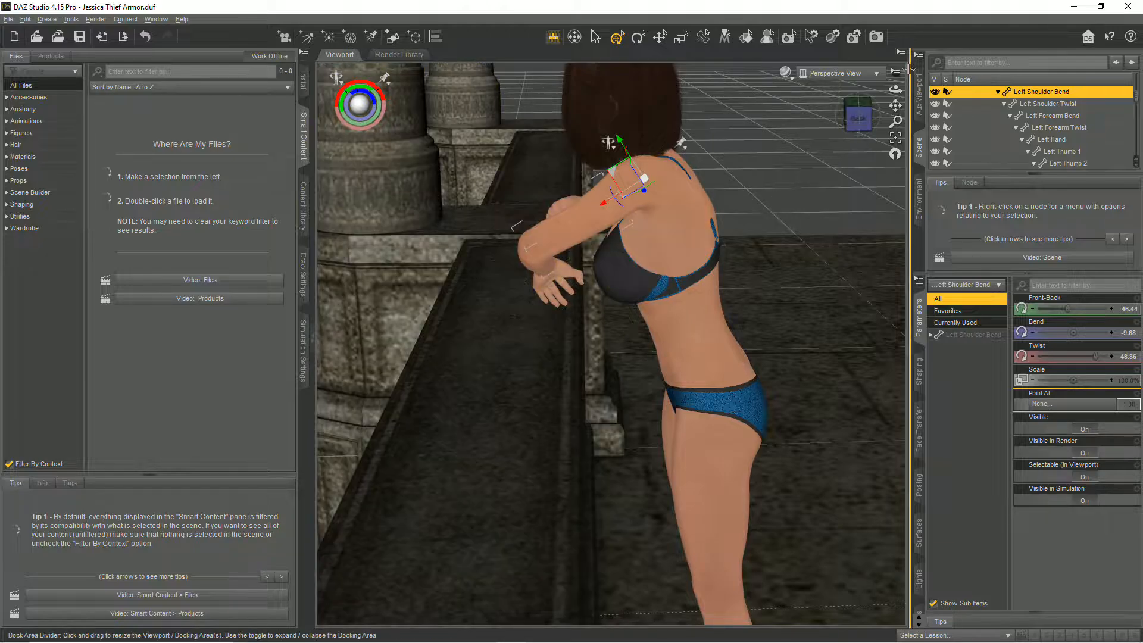
drag(896, 89, 887, 116)
alt+drag(676, 308, 531, 334)
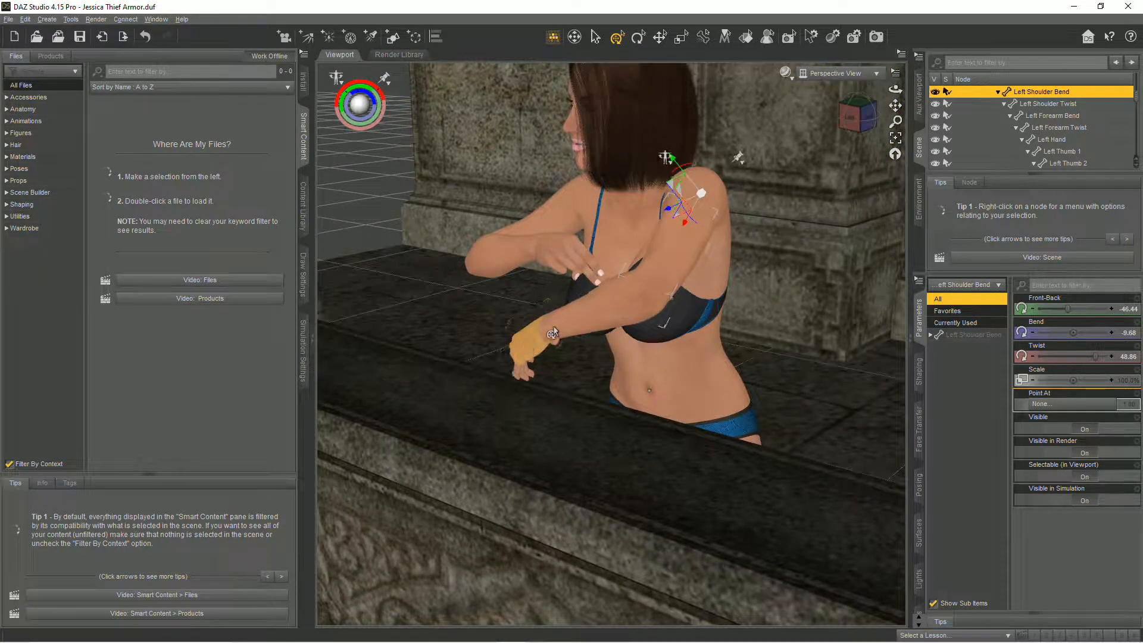
click(527, 348)
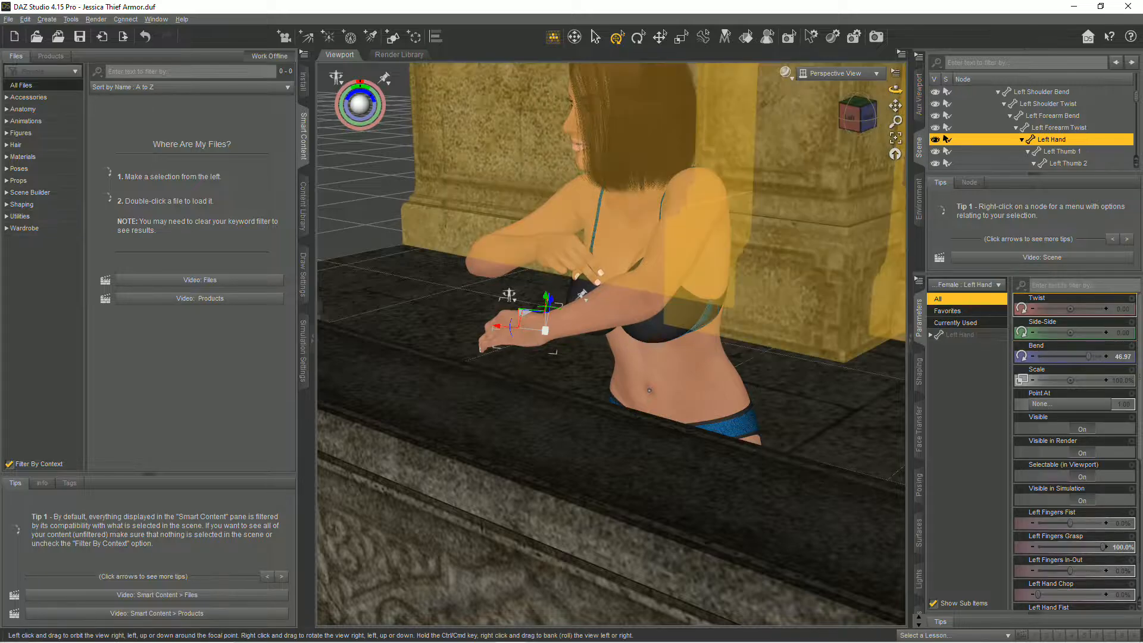
Lean the torso forward over the balustrade by setting the Abdomen Upper Bend to 40.00
middle_drag(673, 206, 759, 285)
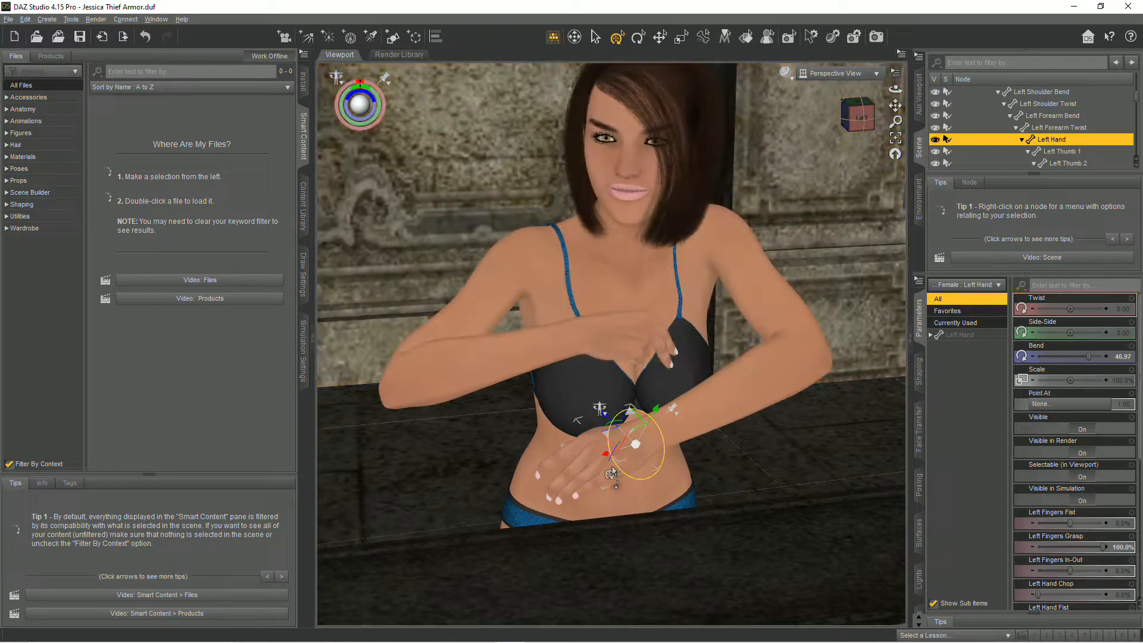
drag(895, 89, 829, 183)
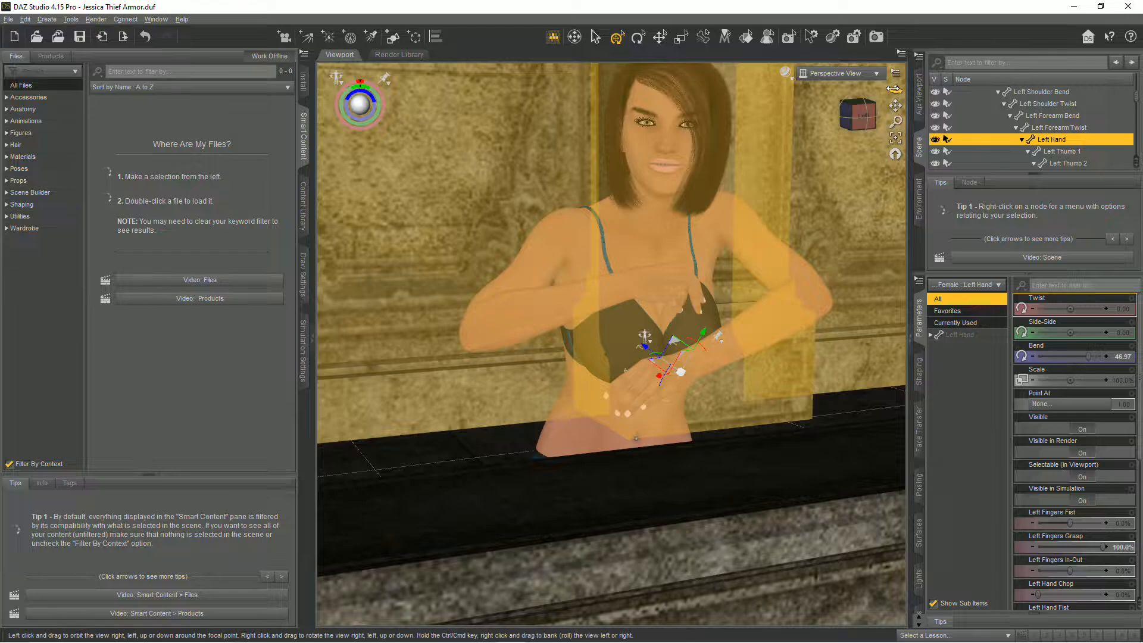
drag(893, 89, 678, 426)
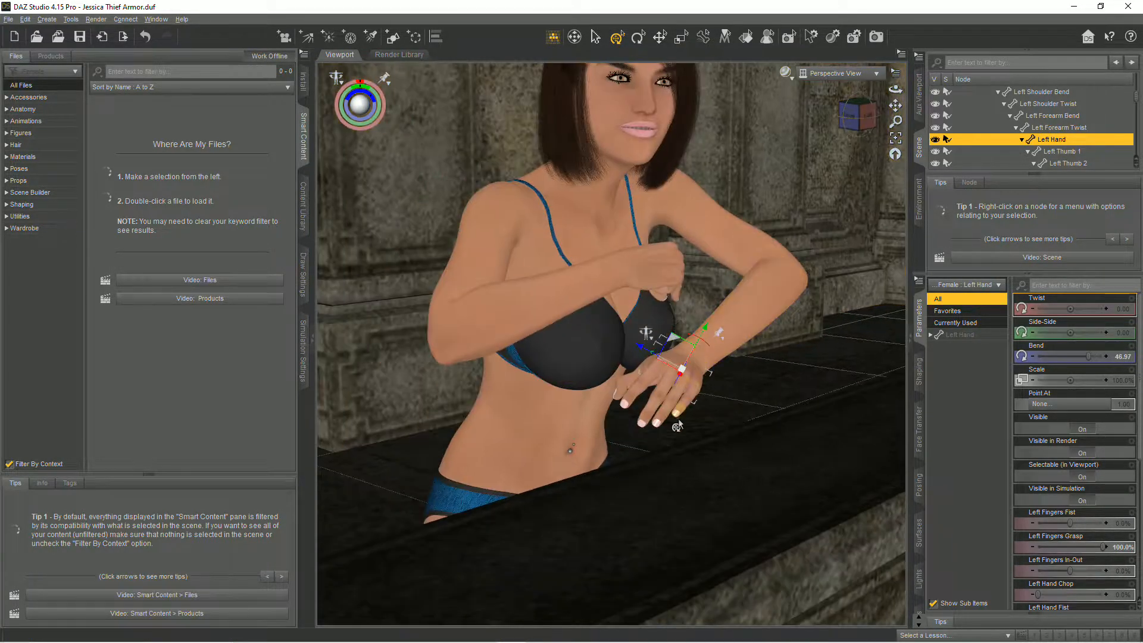
scroll(679, 424, up, 3)
click(643, 410)
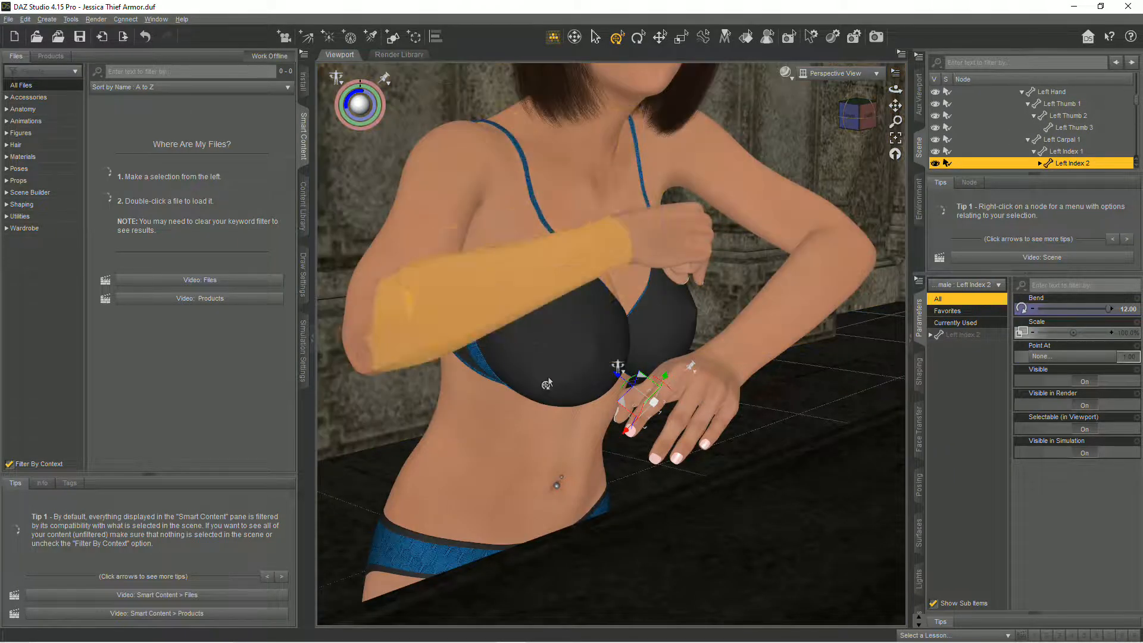
click(513, 432)
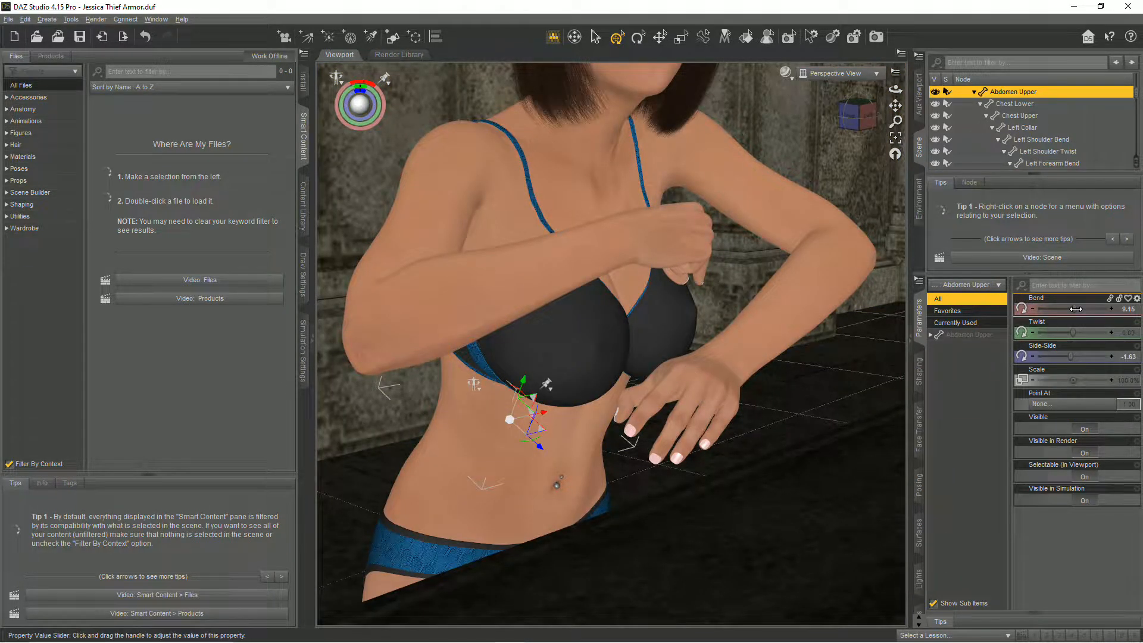
drag(1076, 309, 1109, 329)
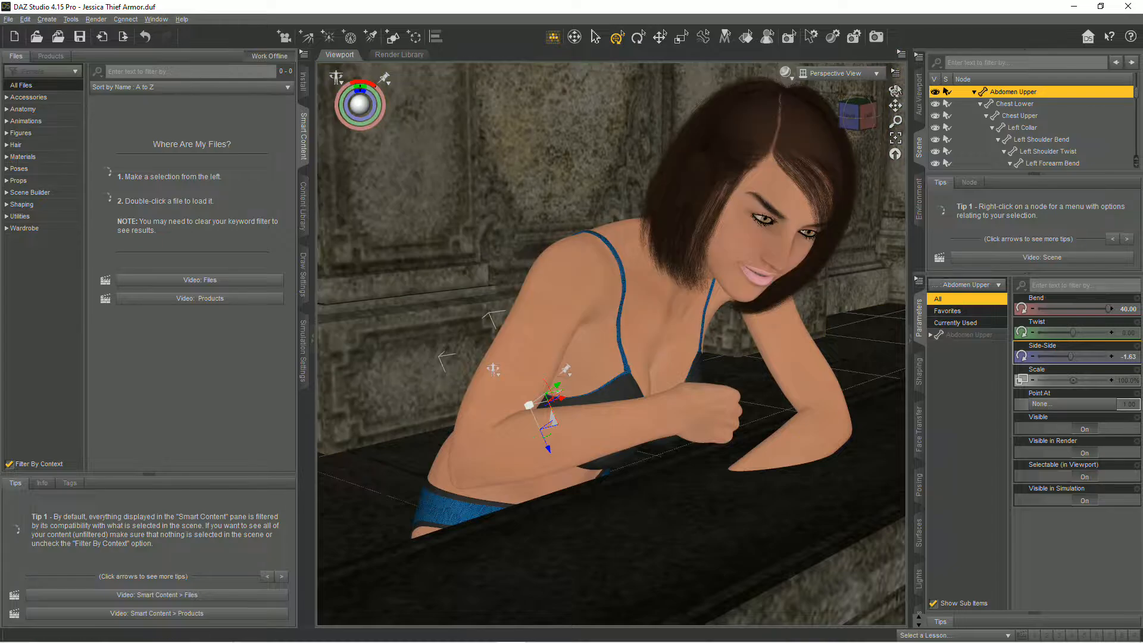
Examine the leaning pose from below and from the front, checking how the arms rest on the balustrade
mouse_move(894, 104)
mouse_down()
mouse_move(923, 106)
mouse_move(889, 121)
mouse_move(895, 90)
mouse_move(882, 92)
mouse_up()
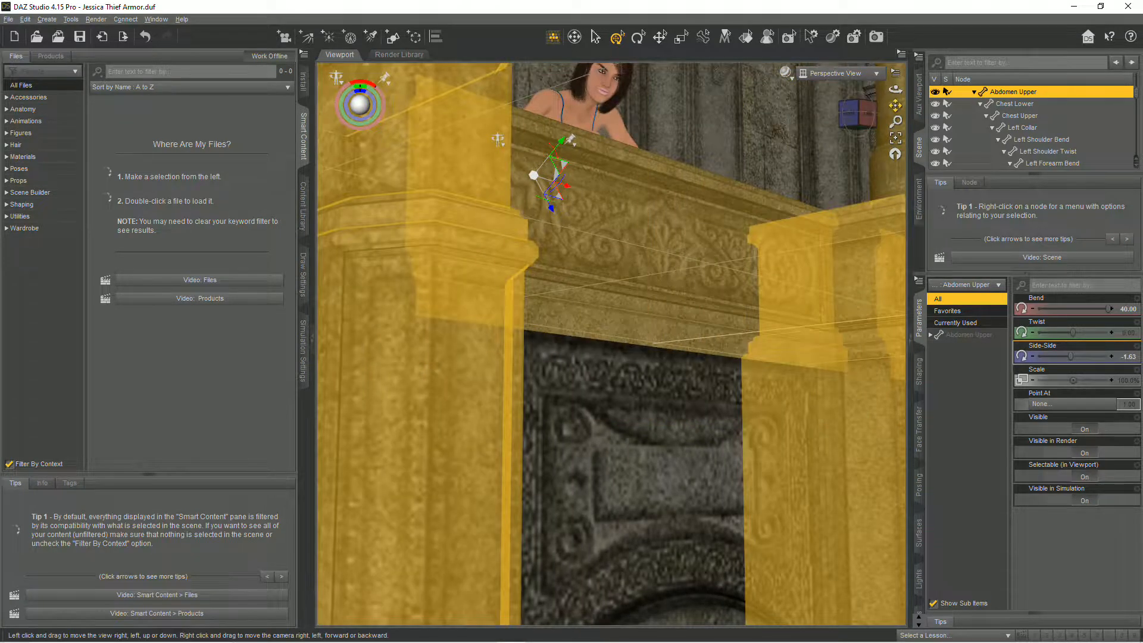
drag(585, 442, 584, 442)
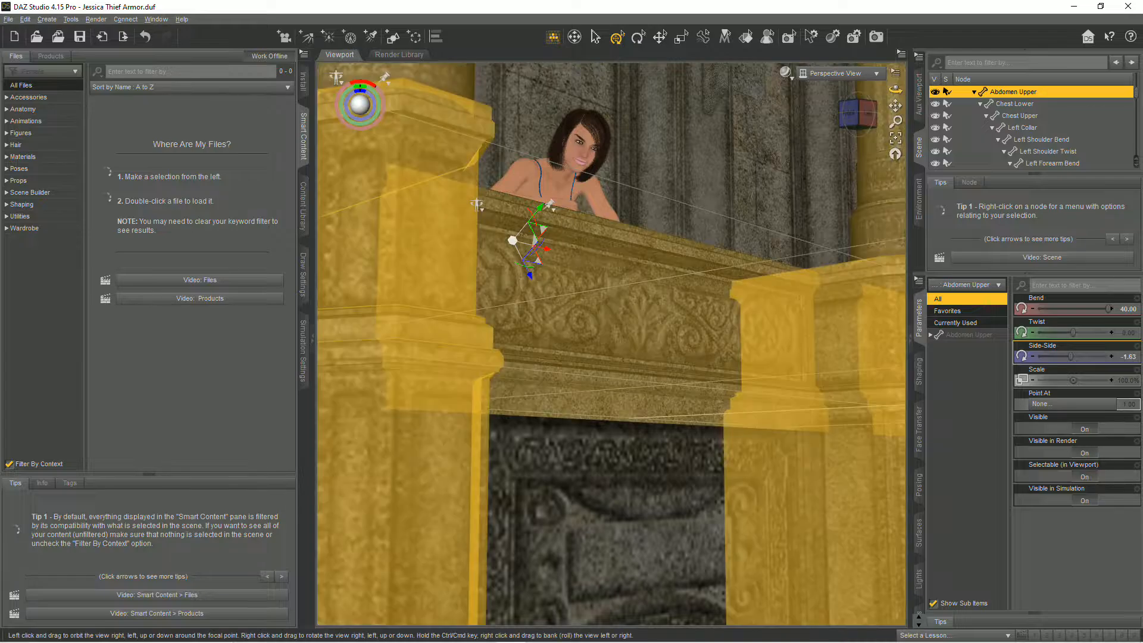
drag(895, 89, 889, 122)
scroll(618, 407, up, 3)
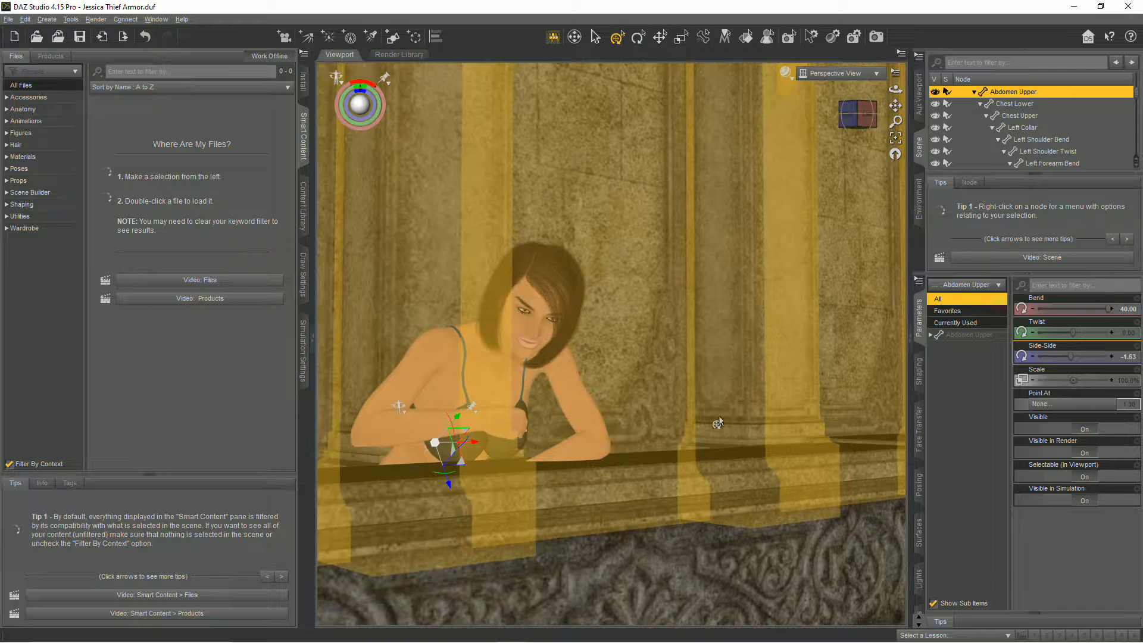
scroll(643, 440, up, 5)
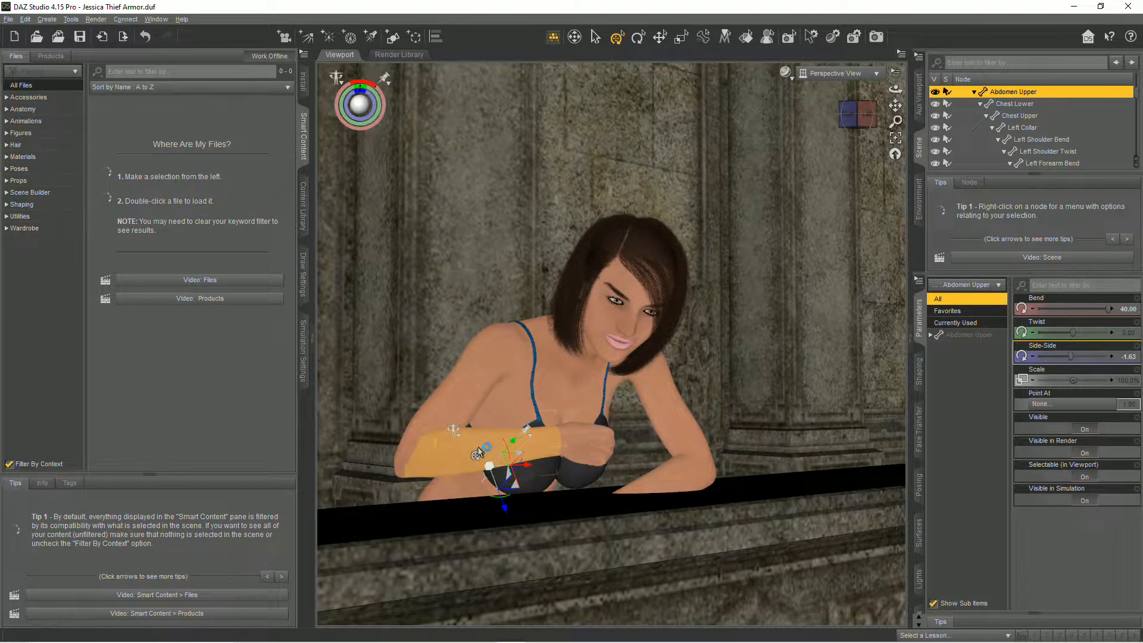
click(479, 453)
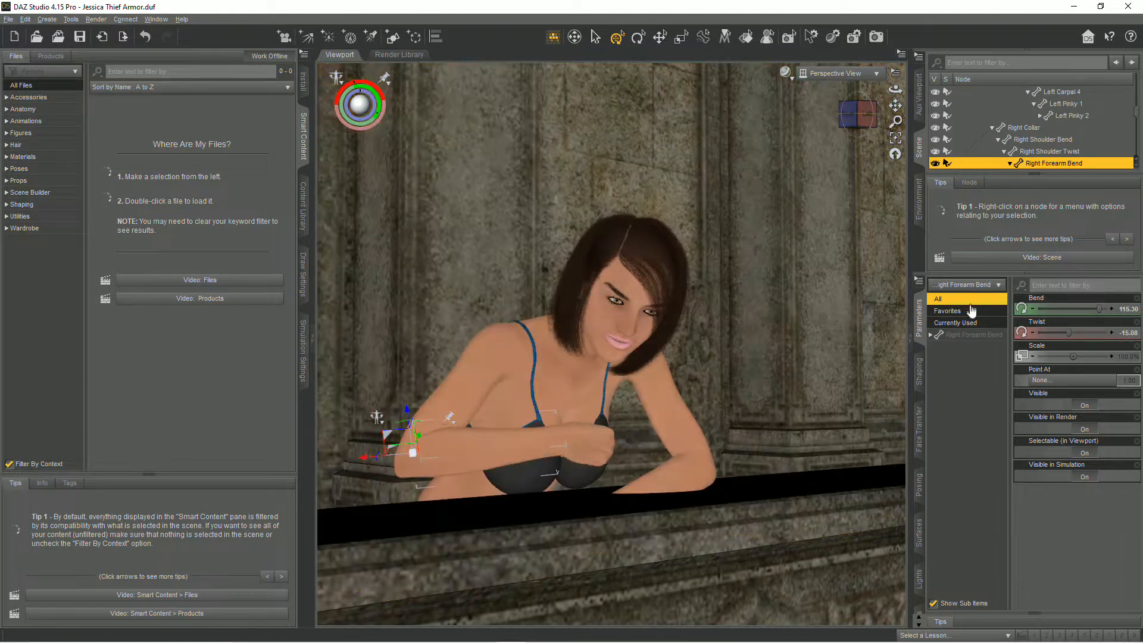
scroll(800, 369, down, 6)
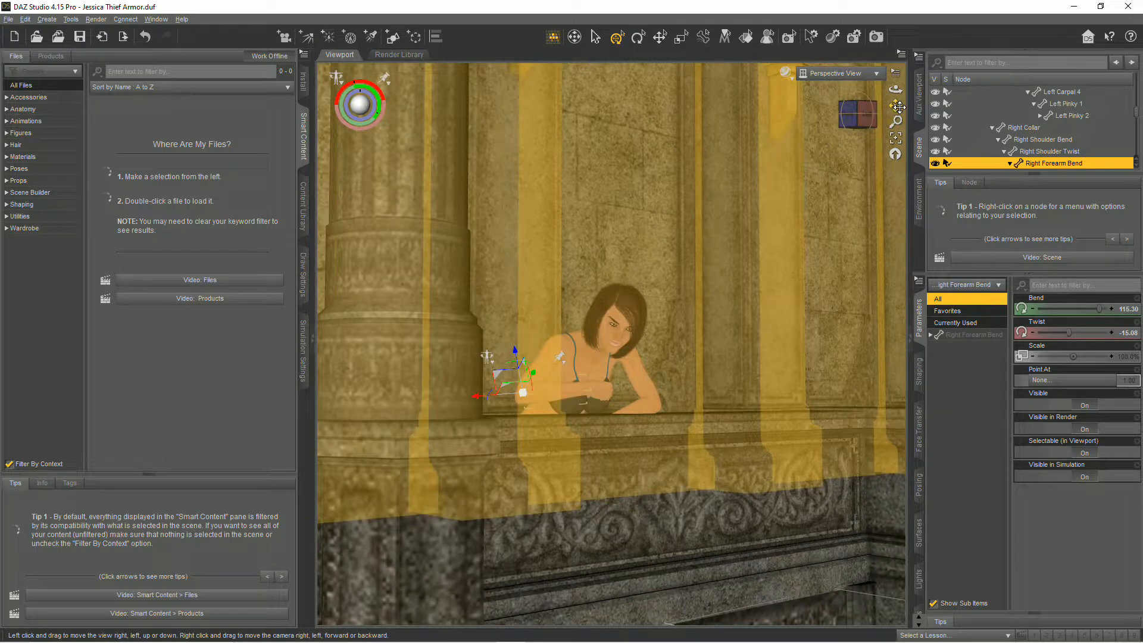
drag(895, 105, 881, 77)
scroll(524, 167, up, 5)
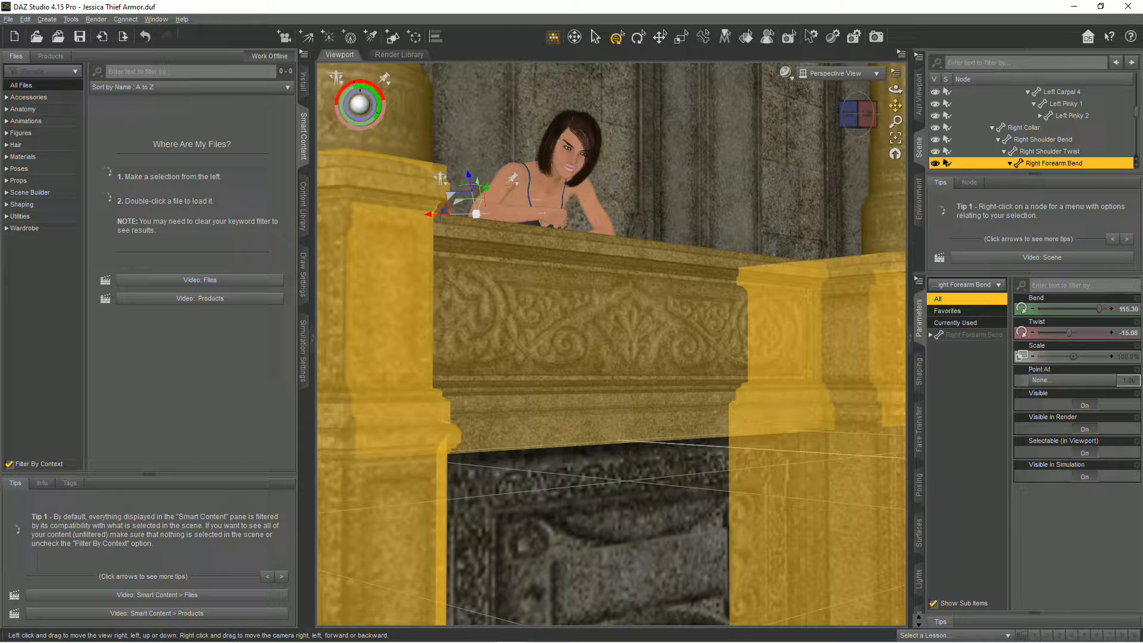
drag(896, 105, 566, 312)
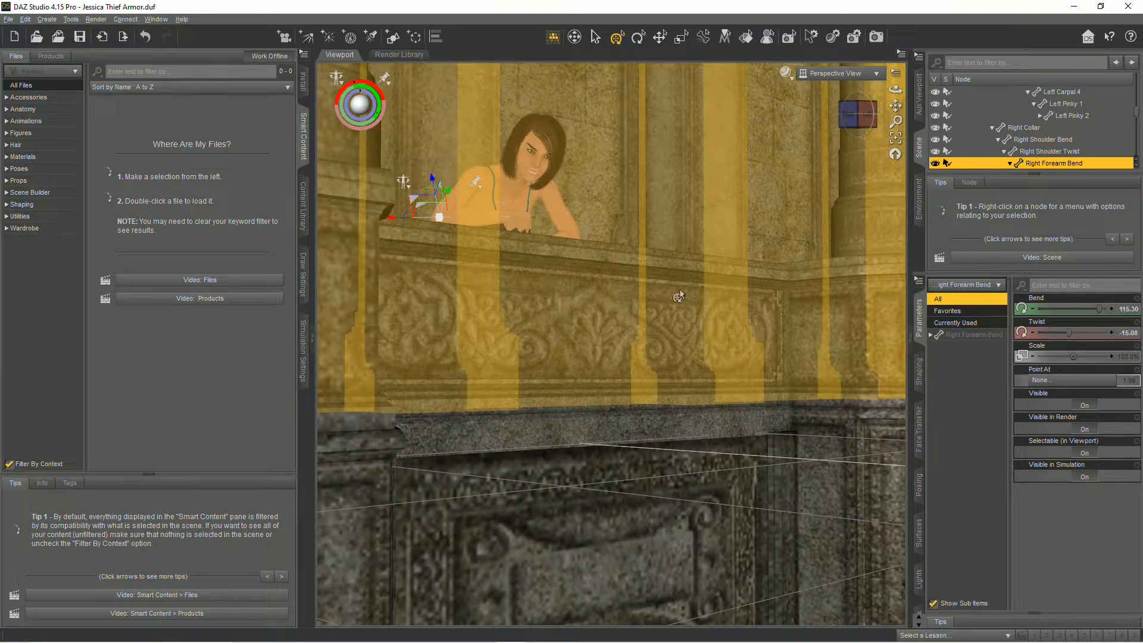
Lay the left forearm along the balustrade top by setting its Bend to -92.97
drag(858, 114, 636, 458)
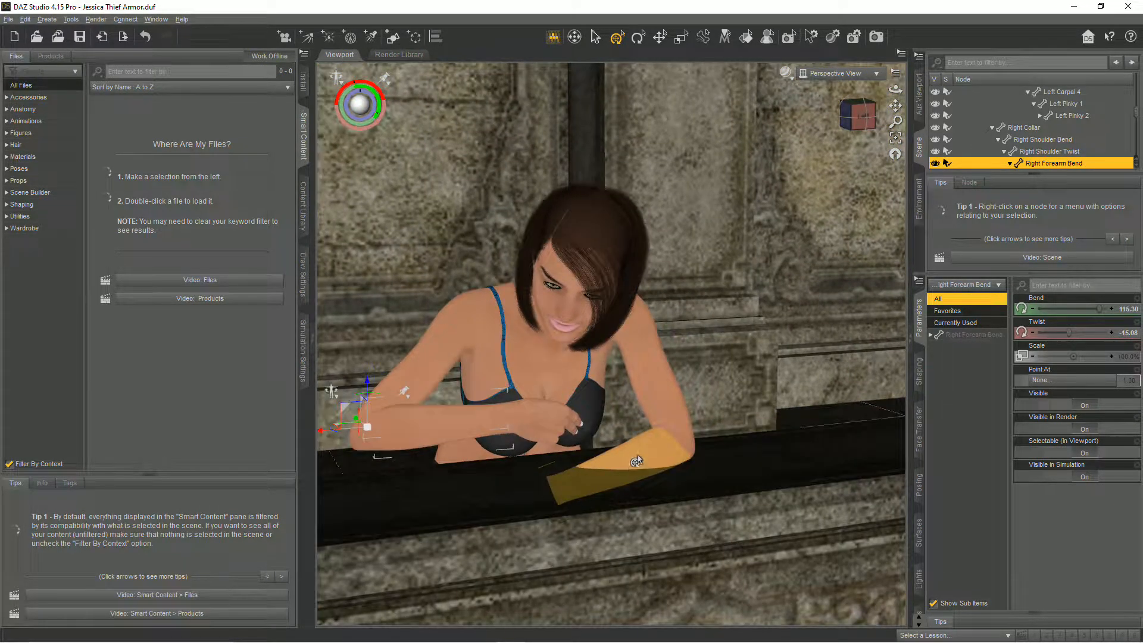
click(640, 451)
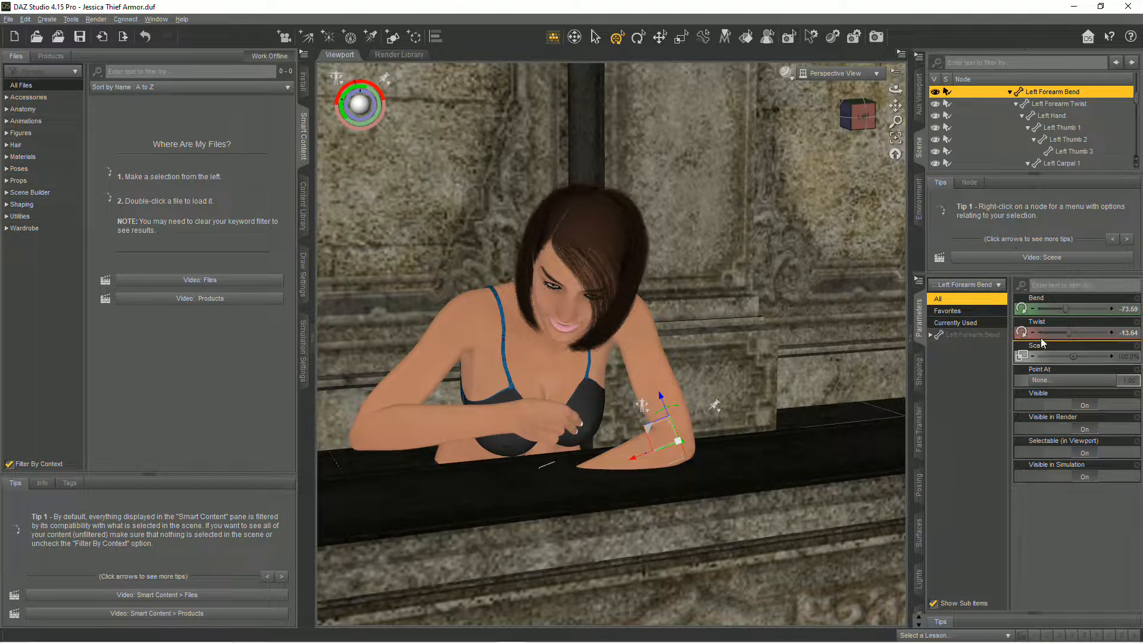
drag(1065, 305, 1058, 310)
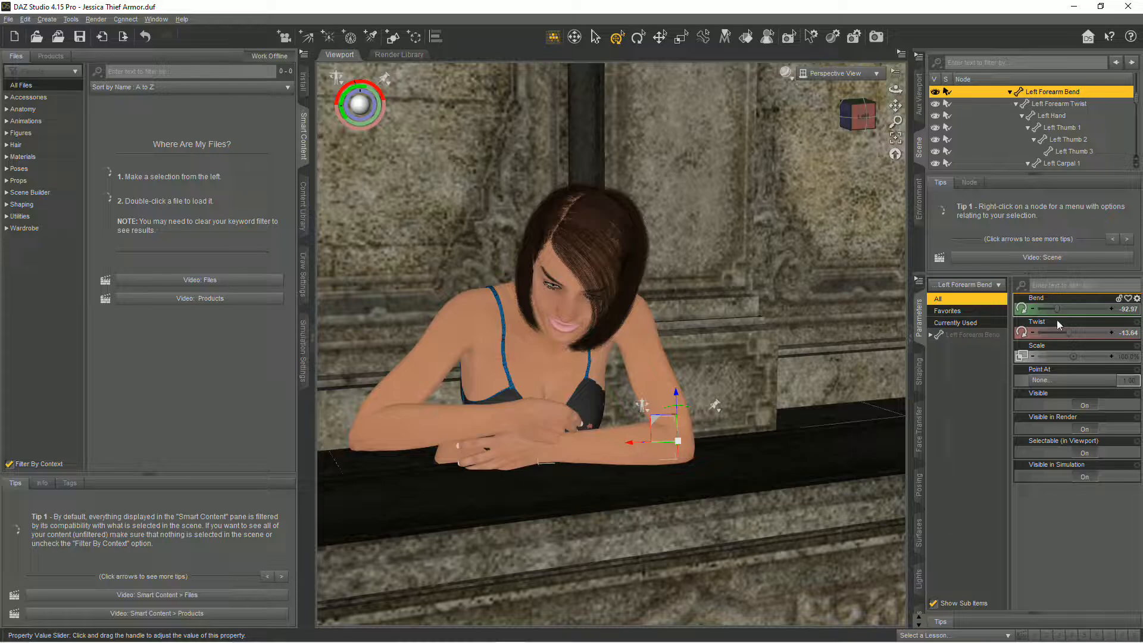
Set the right forearm's Bend to 113.98 and check the crossed arms from the side
middle_drag(619, 404, 741, 410)
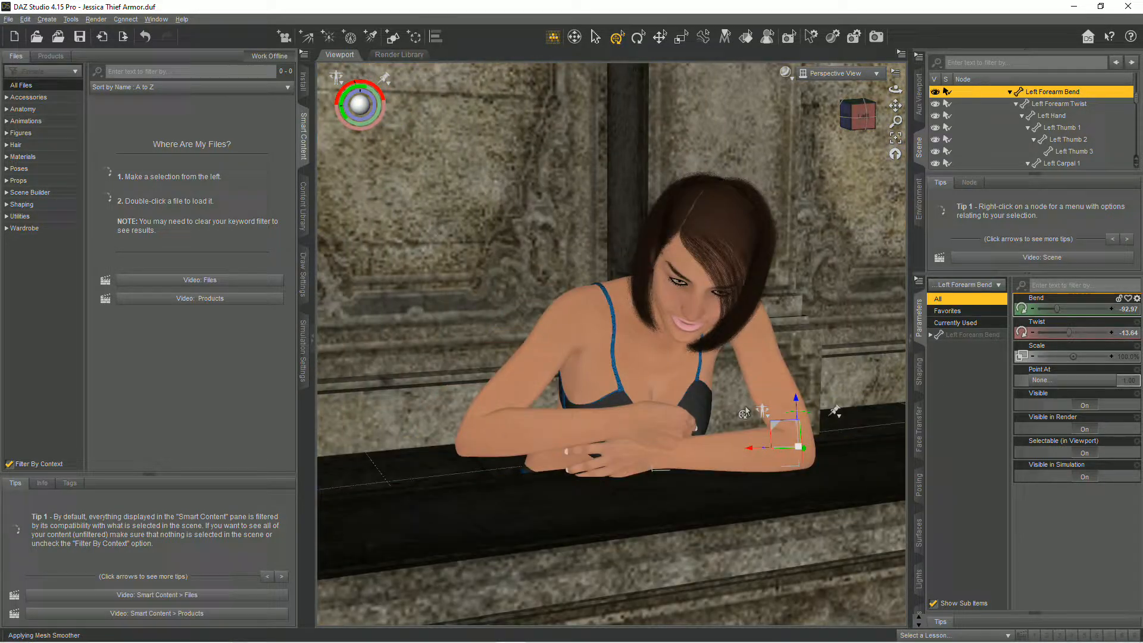
click(513, 439)
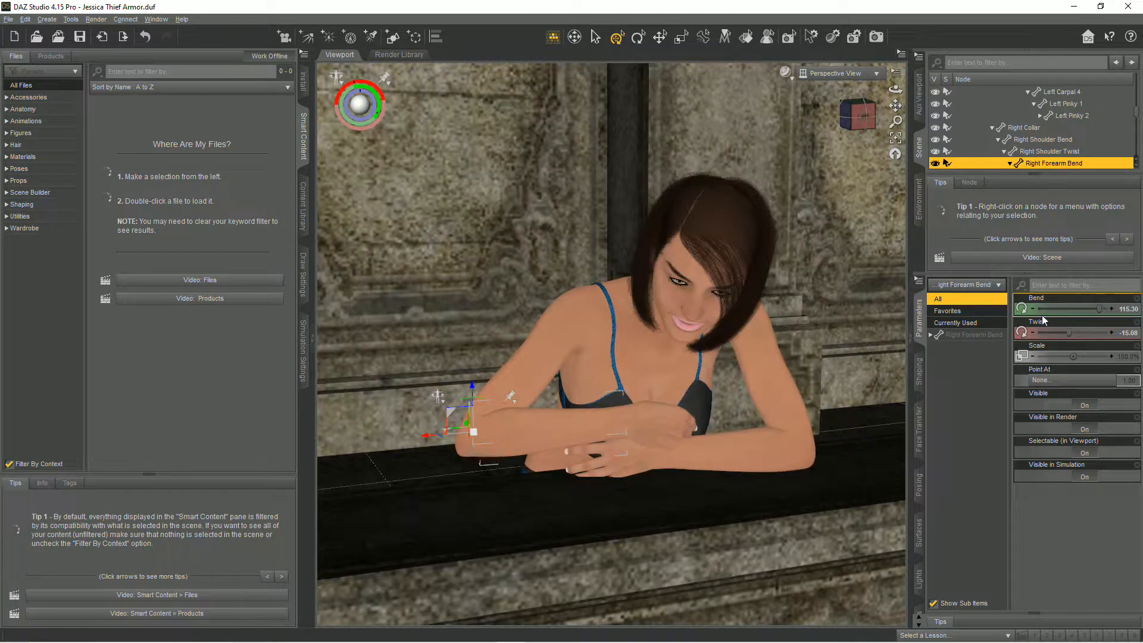
drag(1098, 311, 1099, 312)
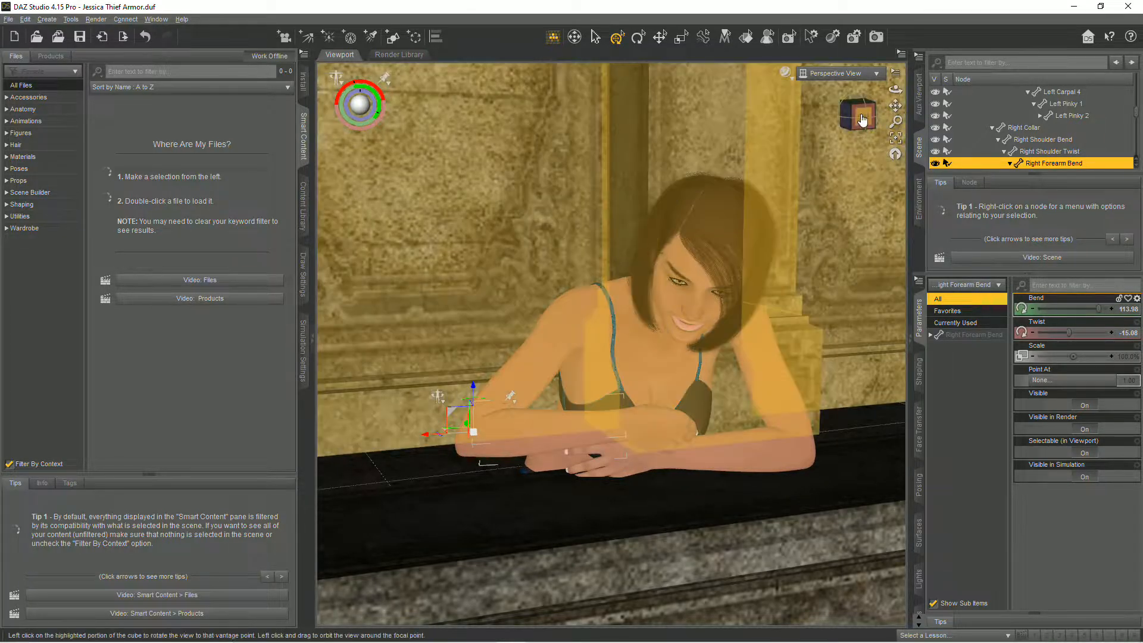
mouse_move(863, 120)
mouse_down()
mouse_move(908, 126)
mouse_move(848, 122)
mouse_up()
scroll(705, 297, up, 5)
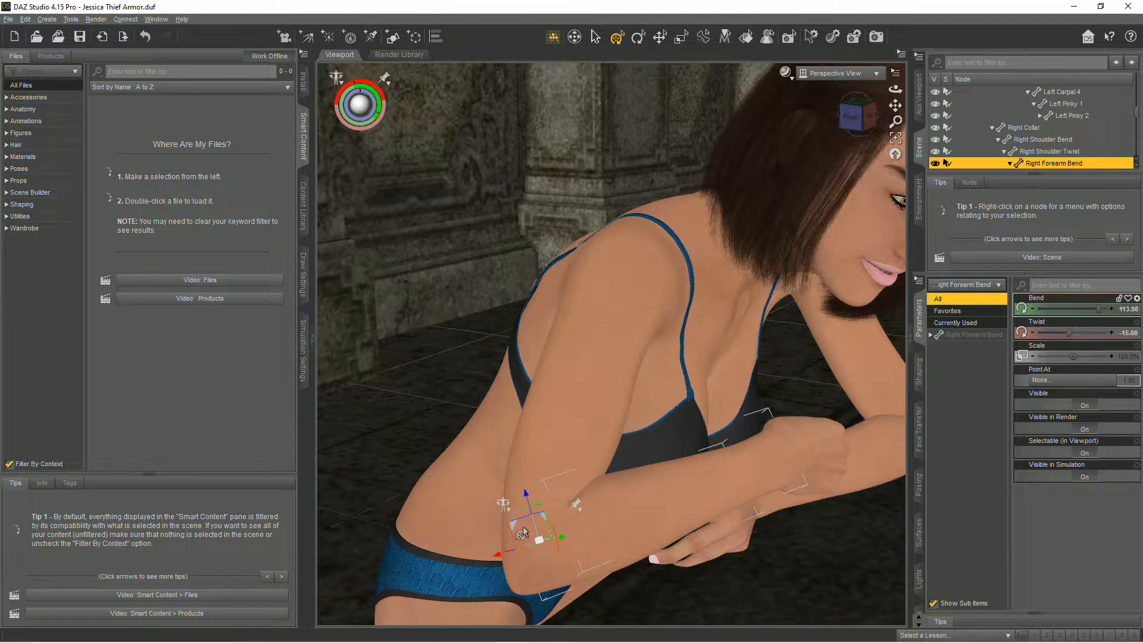
scroll(586, 427, down, 2)
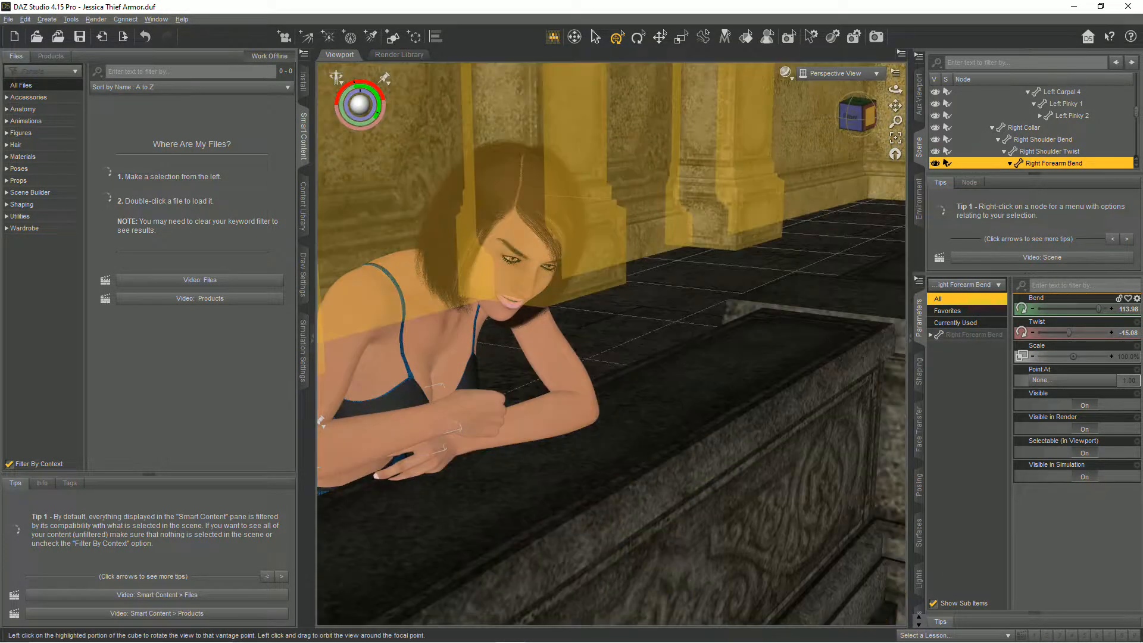
Set the Right Shoulder Bend's Front-Back to 54.88
drag(860, 115, 843, 118)
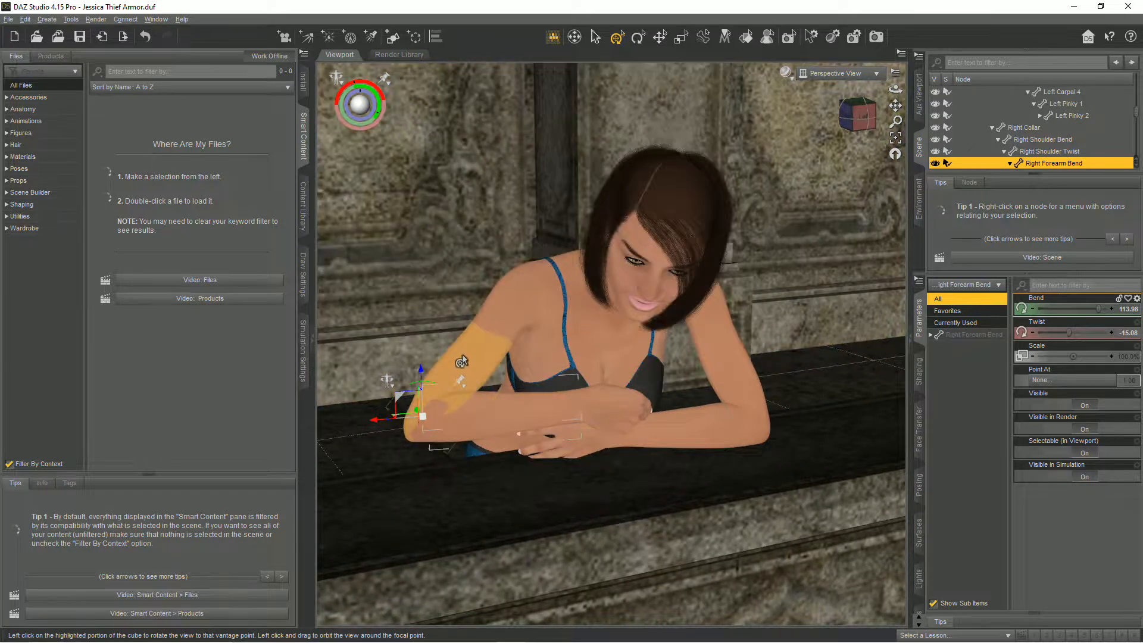
click(464, 372)
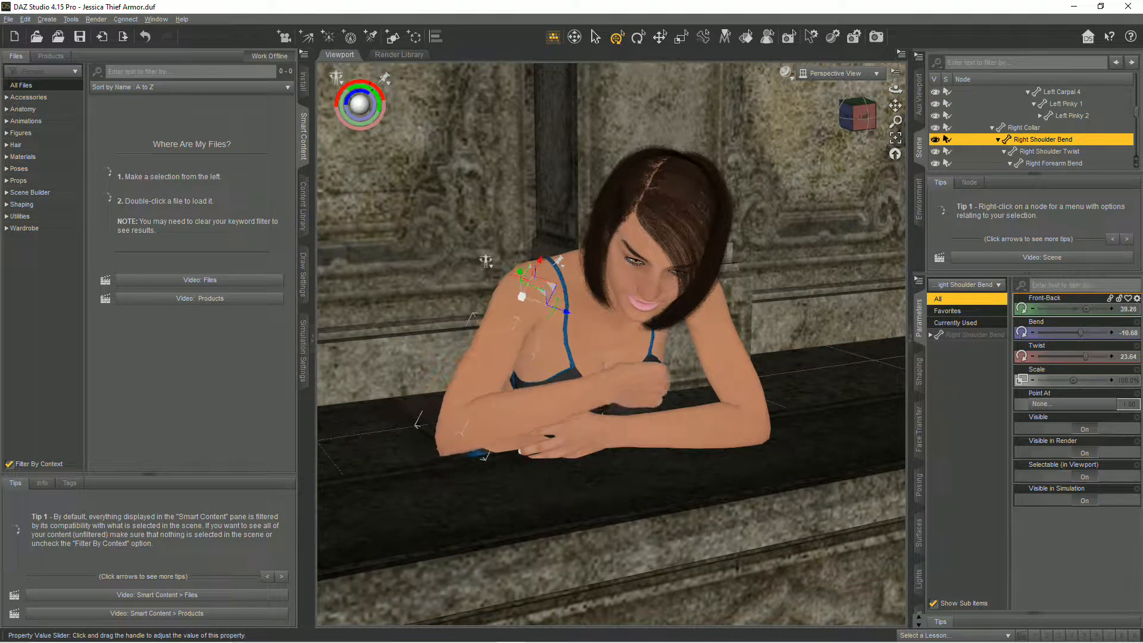
drag(1086, 309, 1088, 309)
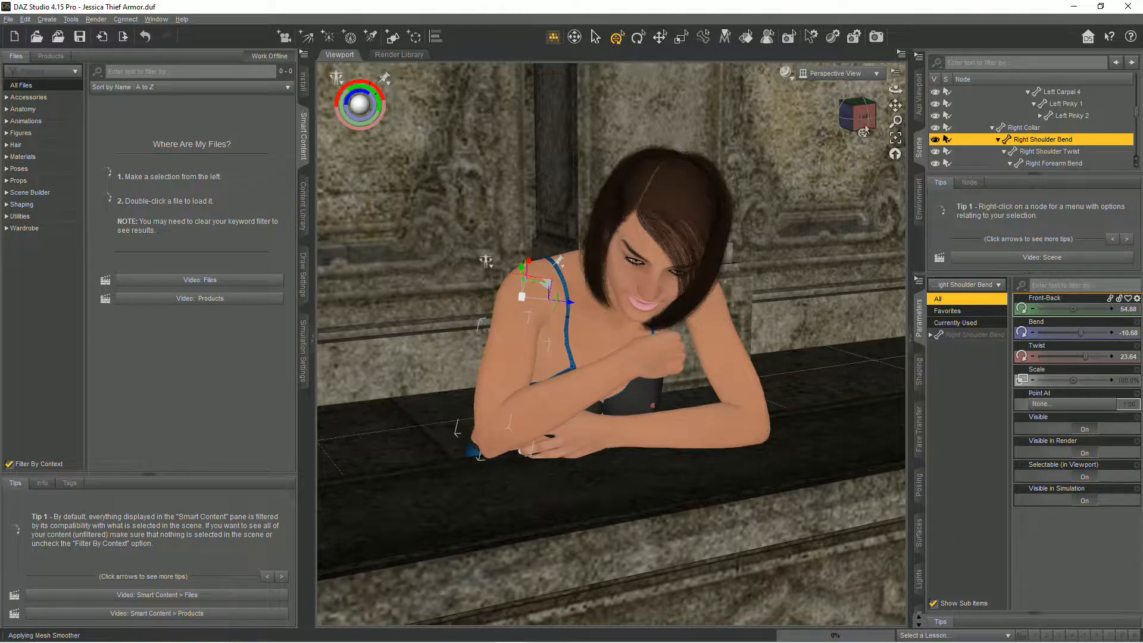
Examine the leaning pose and arm contact with the balustrade from the side, the front and farther away
drag(865, 129, 851, 366)
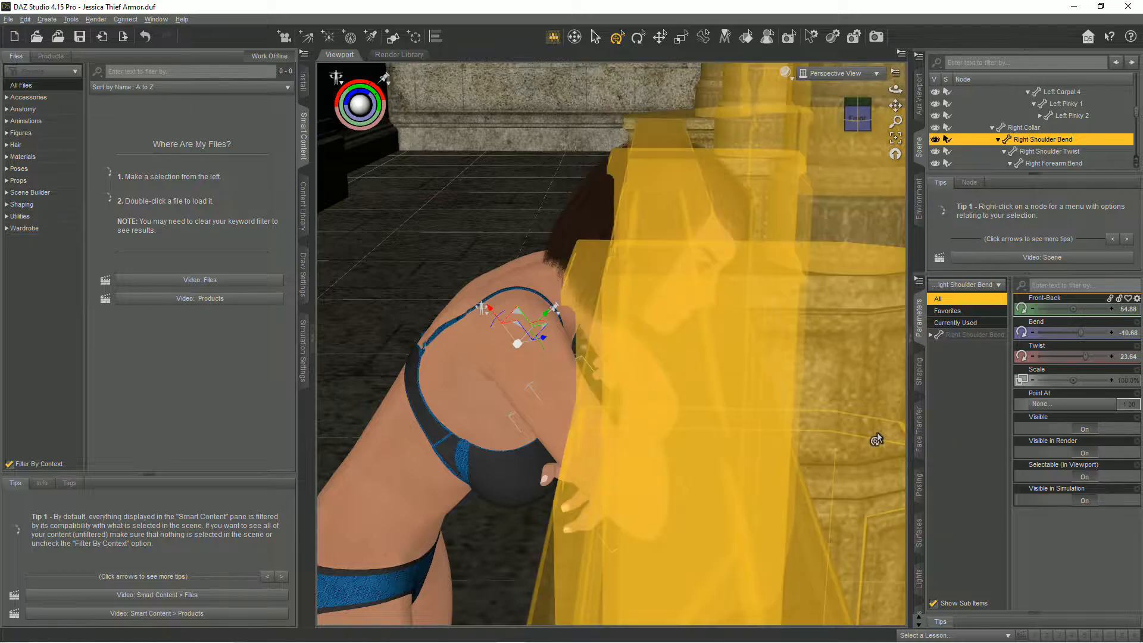
drag(895, 89, 846, 102)
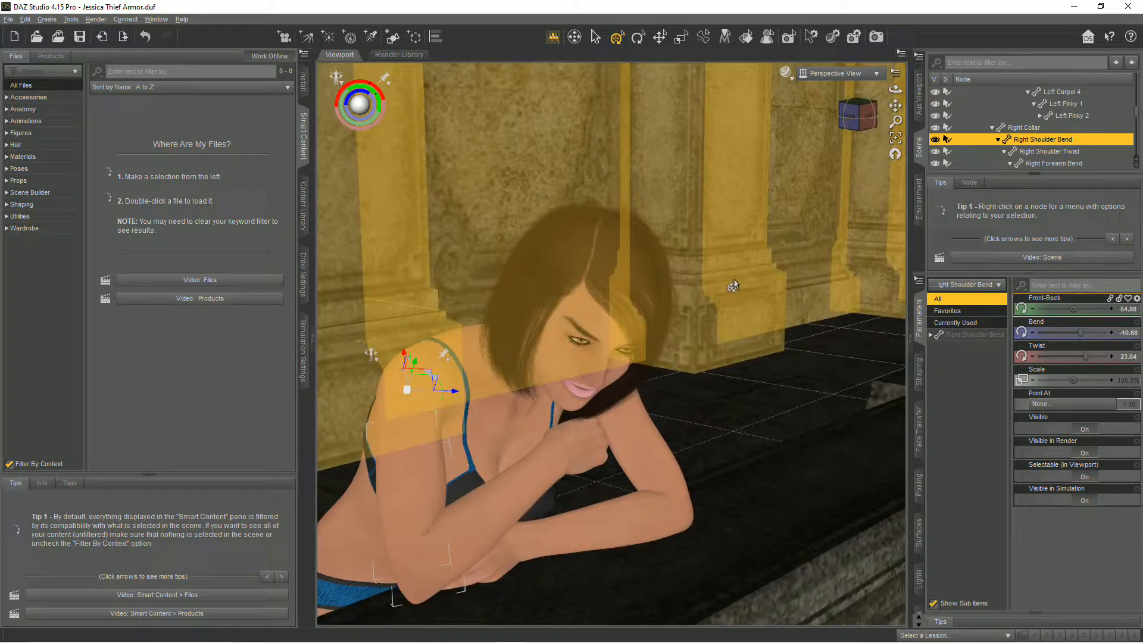
click(859, 118)
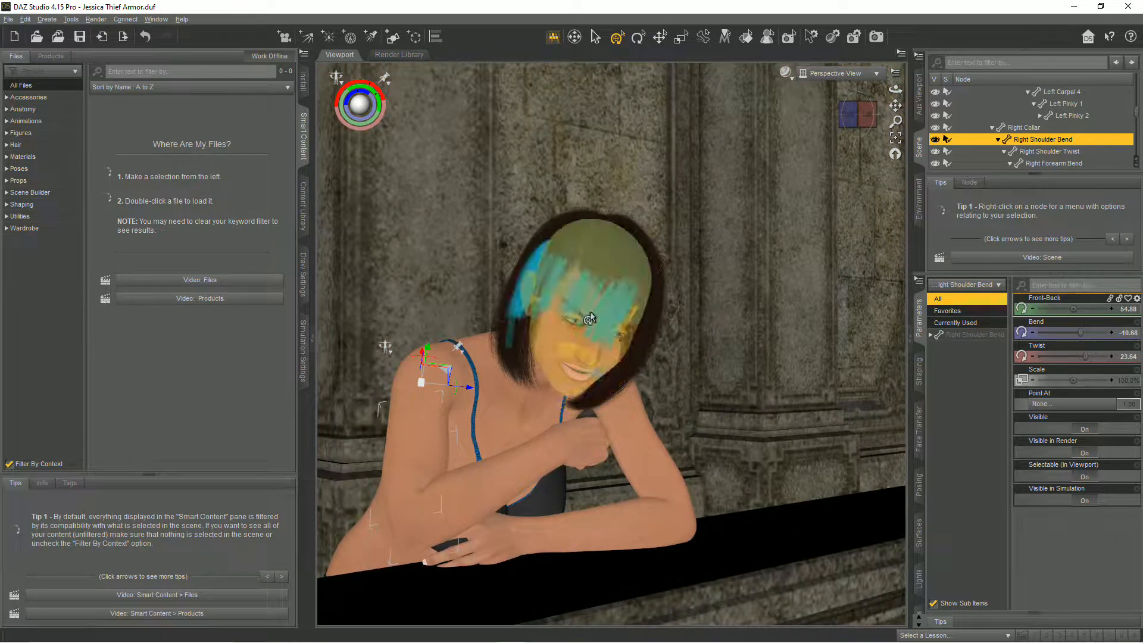
scroll(662, 357, down, 3)
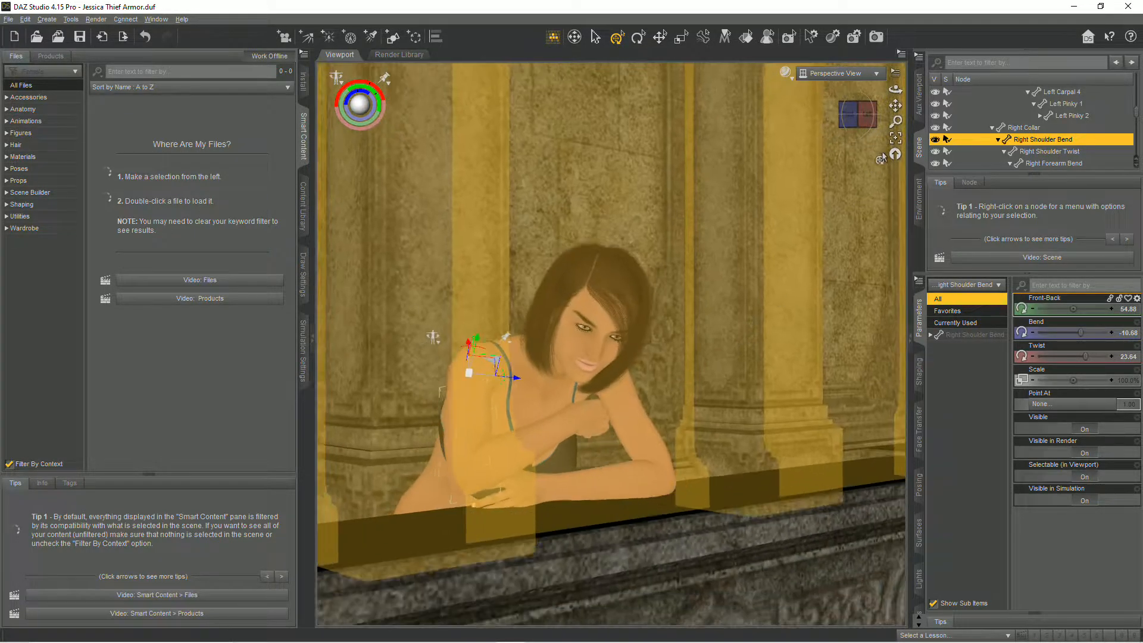
drag(896, 90, 896, 103)
scroll(899, 88, down, 4)
drag(895, 90, 765, 149)
drag(896, 105, 857, 25)
scroll(734, 271, up, 4)
drag(858, 115, 926, 118)
drag(855, 117, 730, 233)
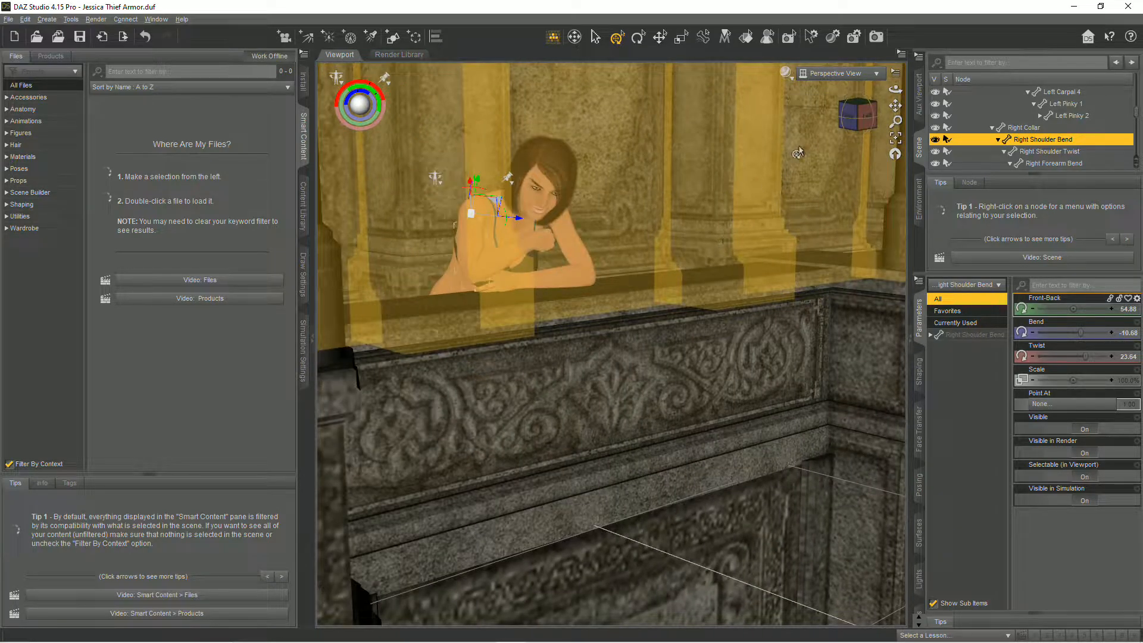
Turn the character's head by setting its Twist to -36.69
click(540, 197)
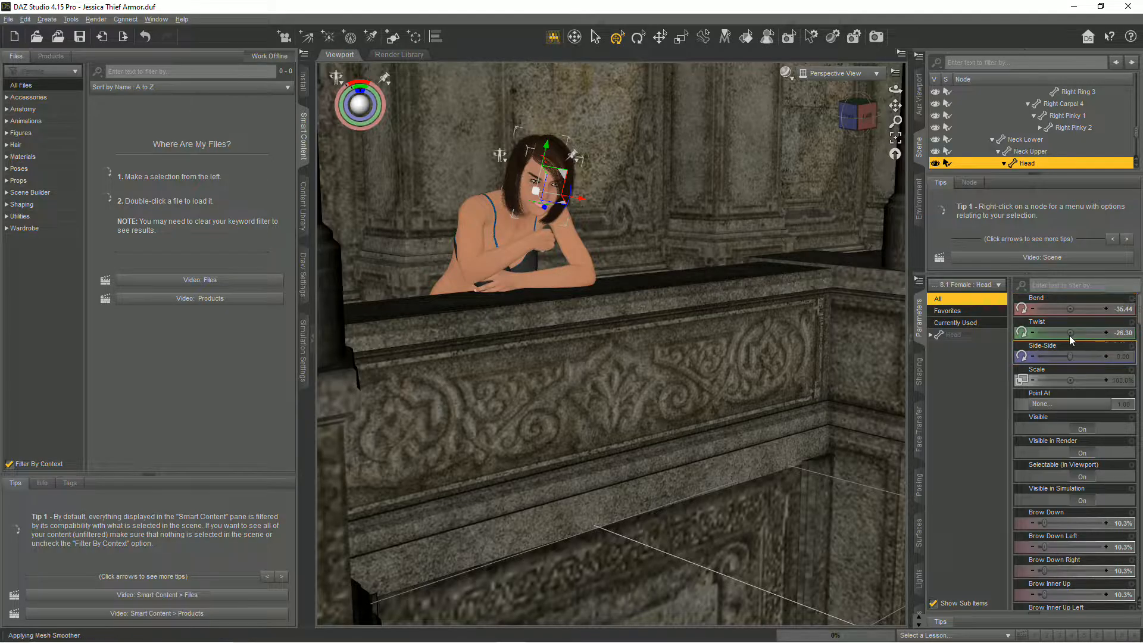
drag(1079, 333, 1066, 332)
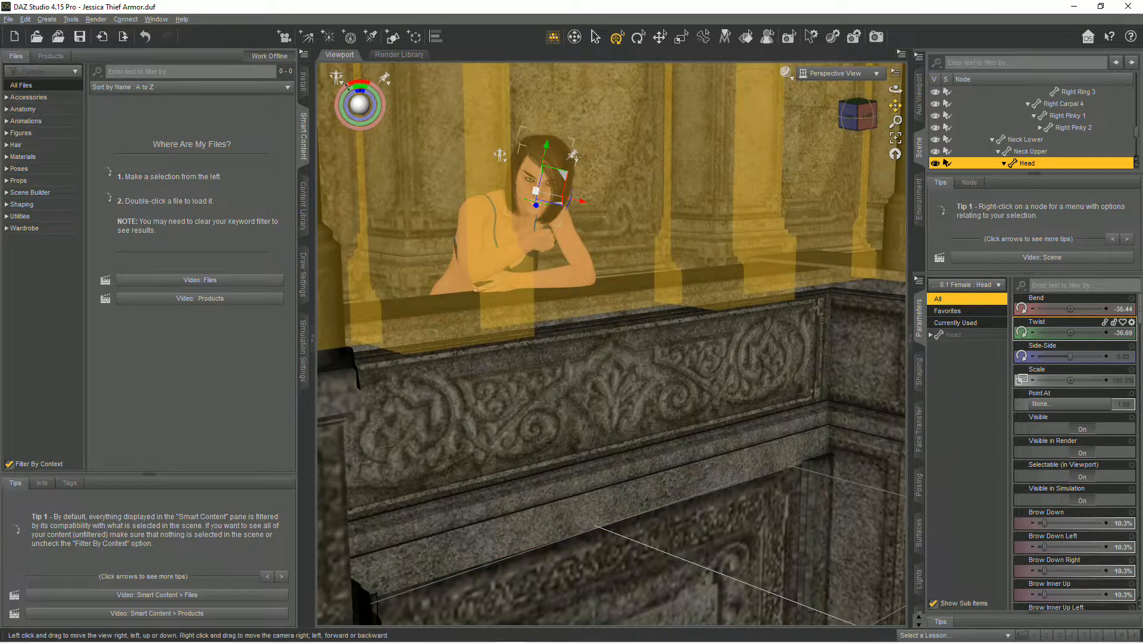
Examine the turned head and leaning pose from a low vantage point below the balustrade
drag(895, 106, 895, 53)
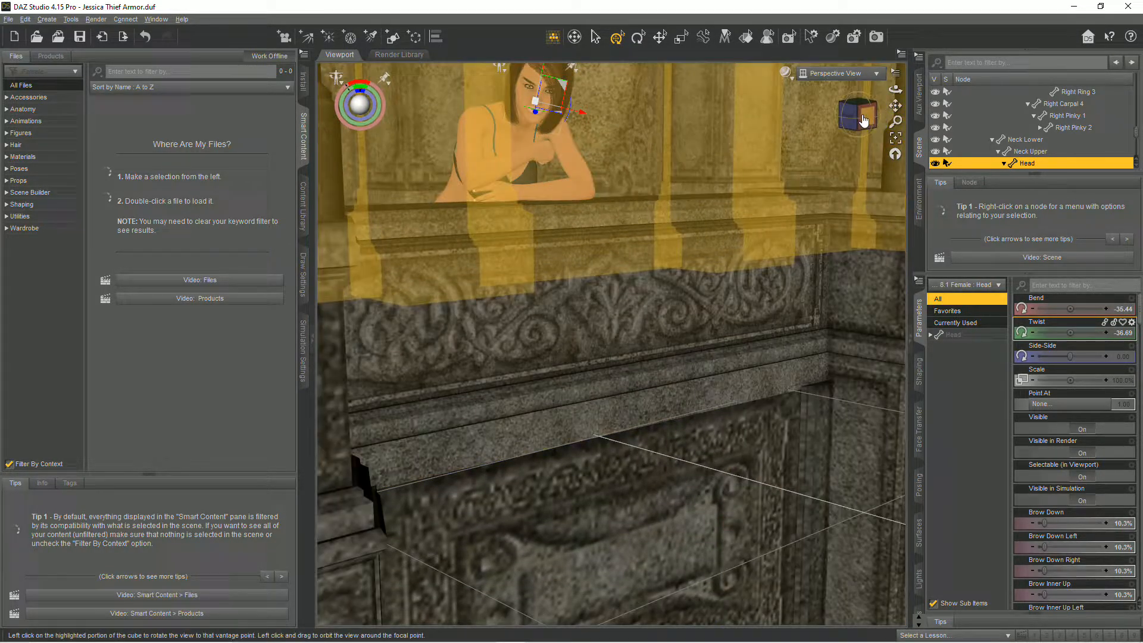
drag(865, 121, 865, 138)
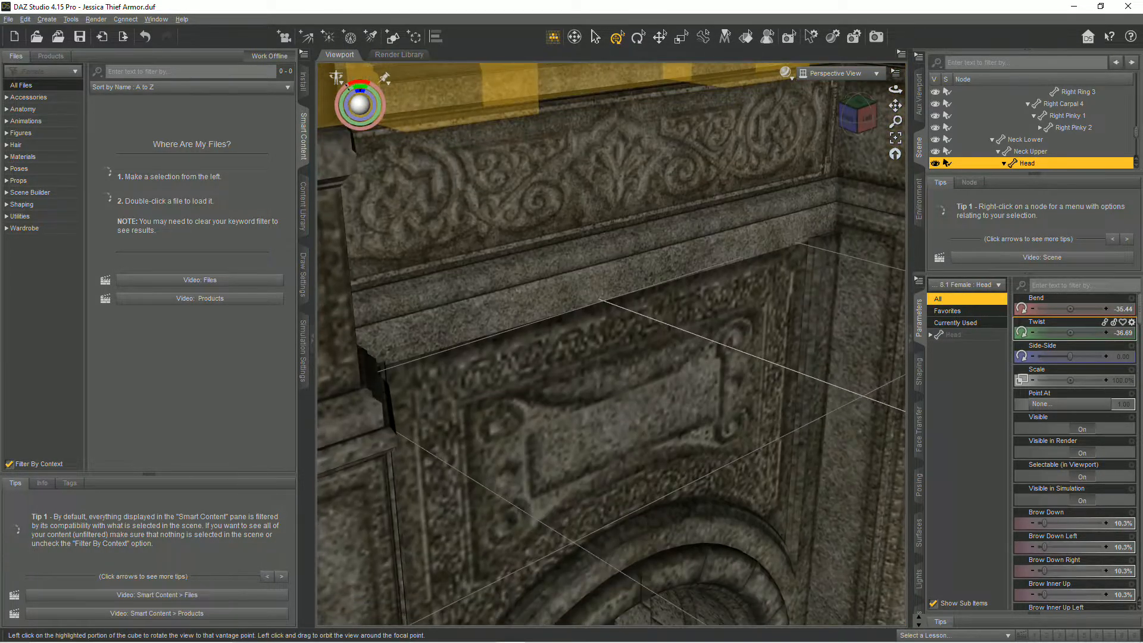
drag(866, 200, 872, 169)
mouse_move(809, 642)
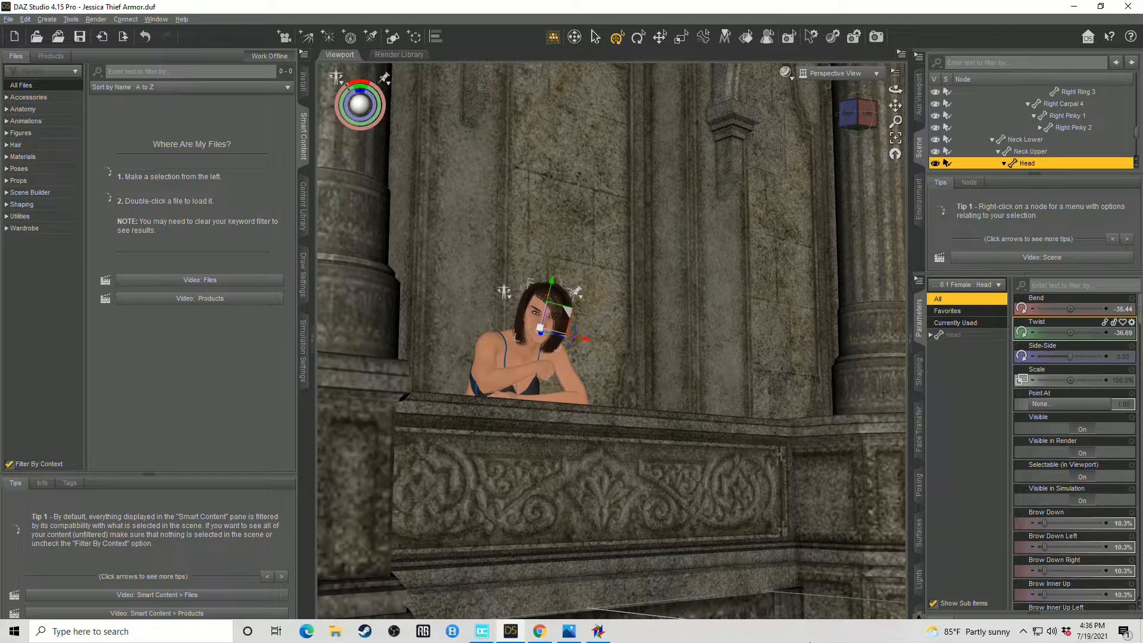
drag(896, 88, 888, 89)
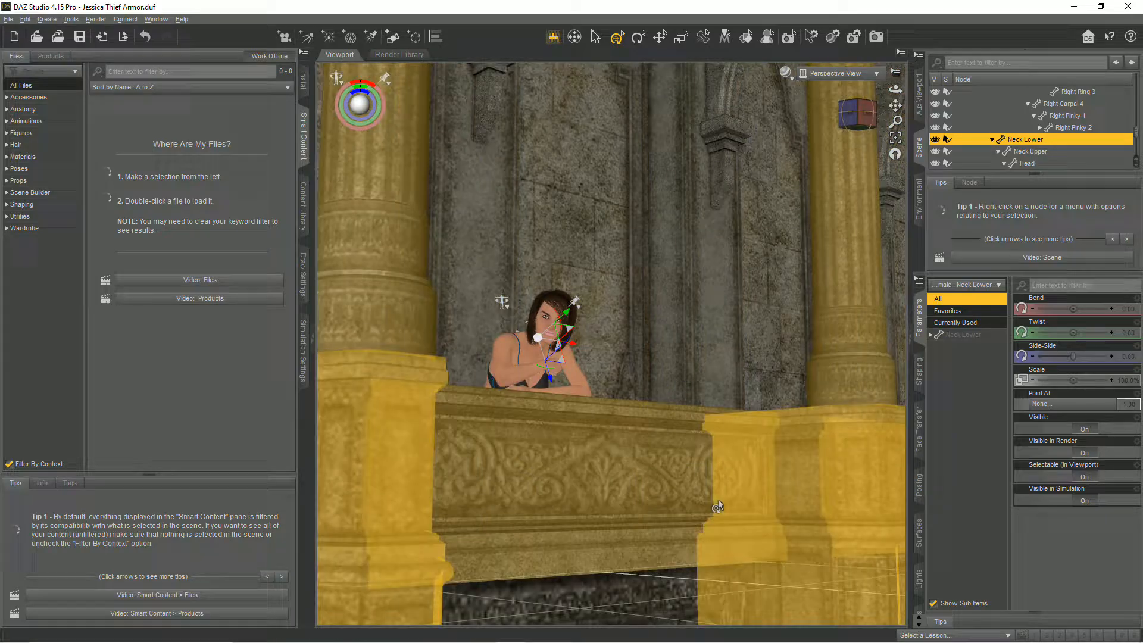
click(722, 517)
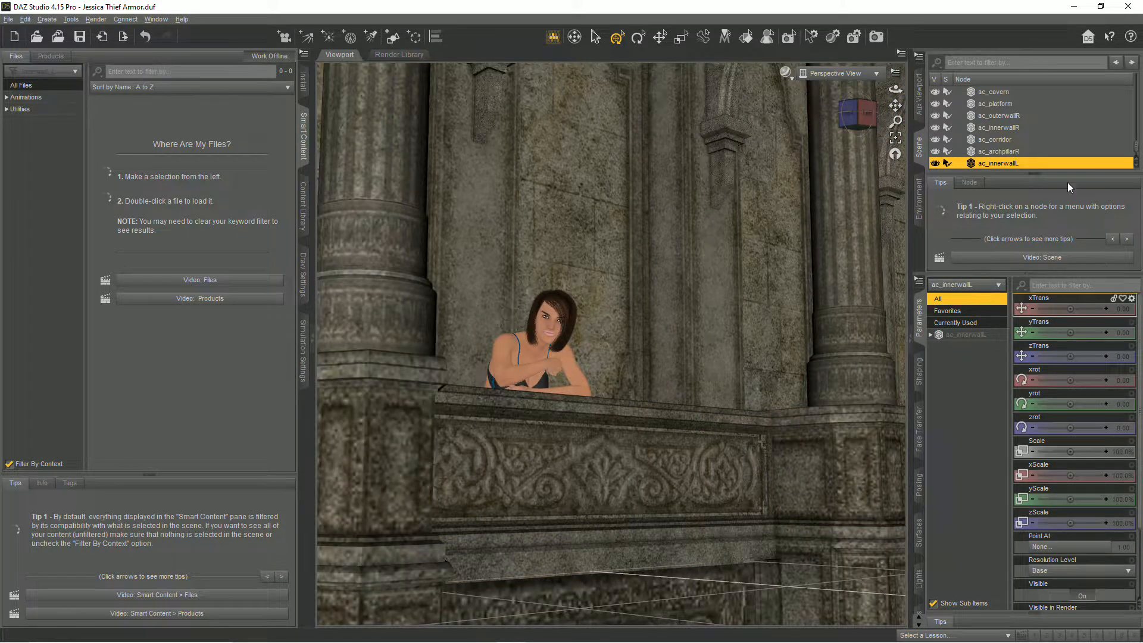
scroll(1016, 116, down, 10)
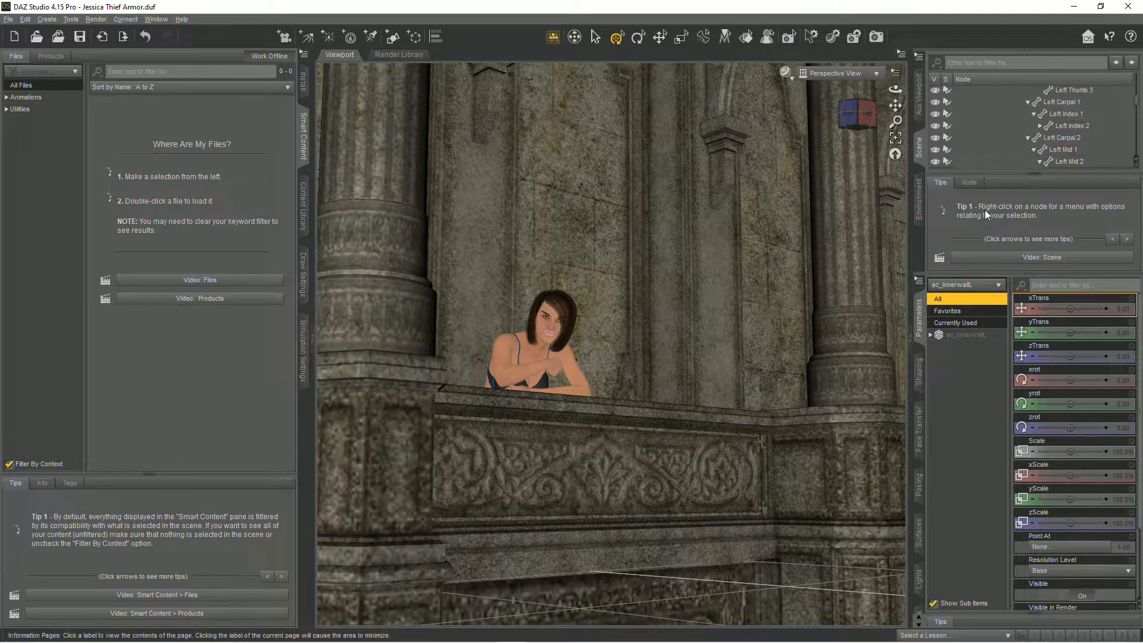
Rotate the left hand on the balustrade to Twist 46.66, Side-Side -0.82 and Bend 44.22
click(542, 480)
scroll(648, 496, up, 5)
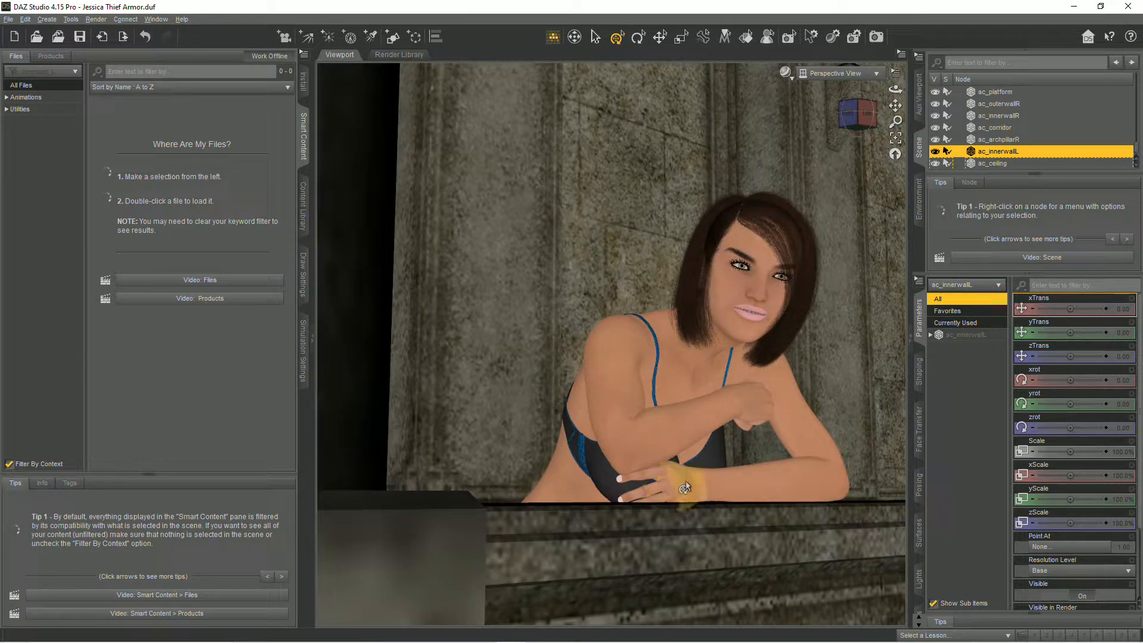
click(686, 482)
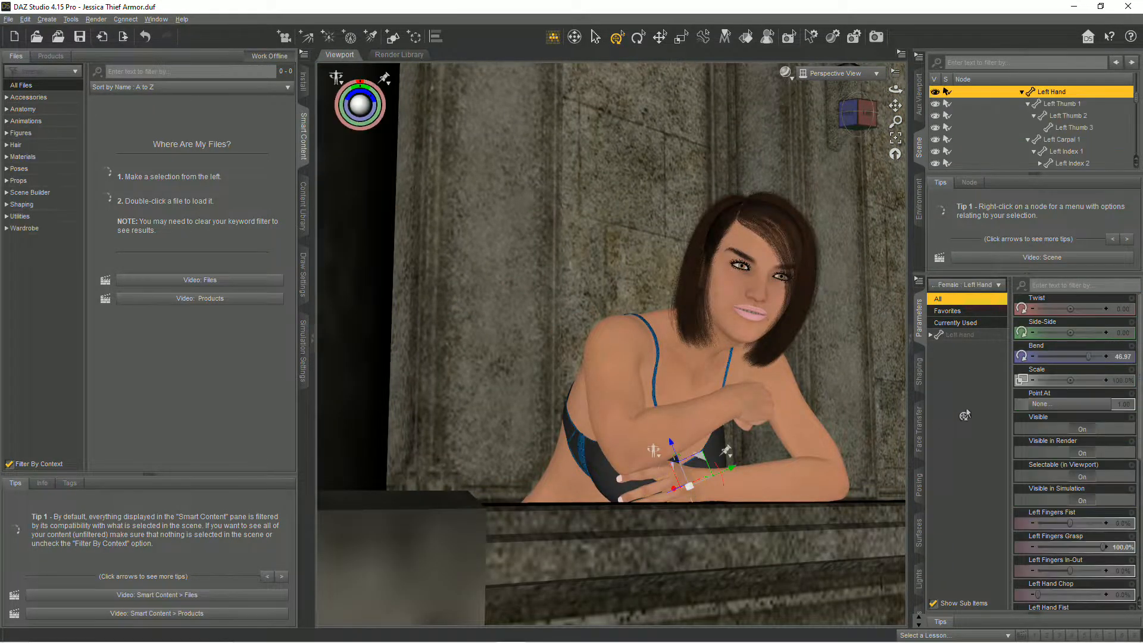
drag(1085, 356, 1085, 309)
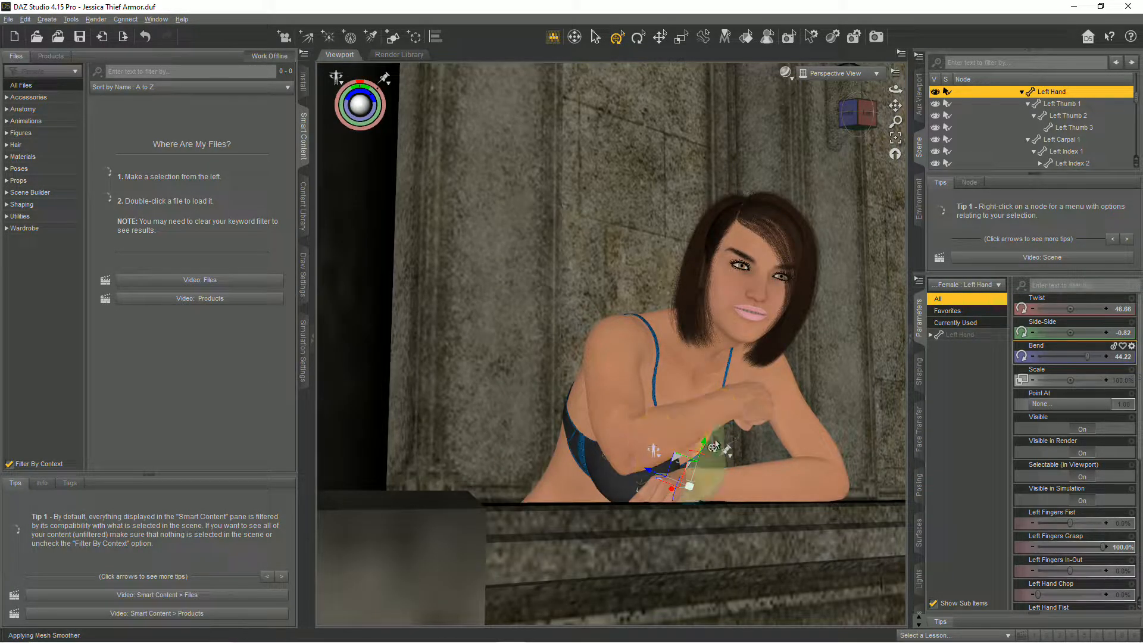
Lower the right arm with forearm Bend 65.38 and Twist -5.00, and Right Shoulder Bend Twist 26.61 and Front-Back 40.28
alt+drag(713, 447, 741, 478)
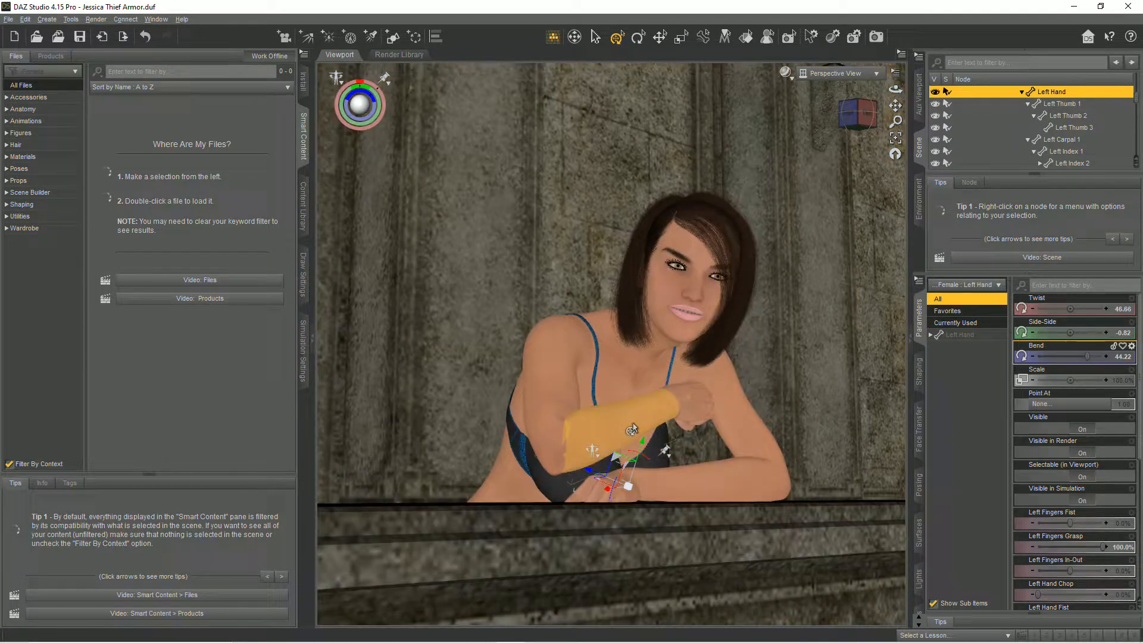
click(636, 426)
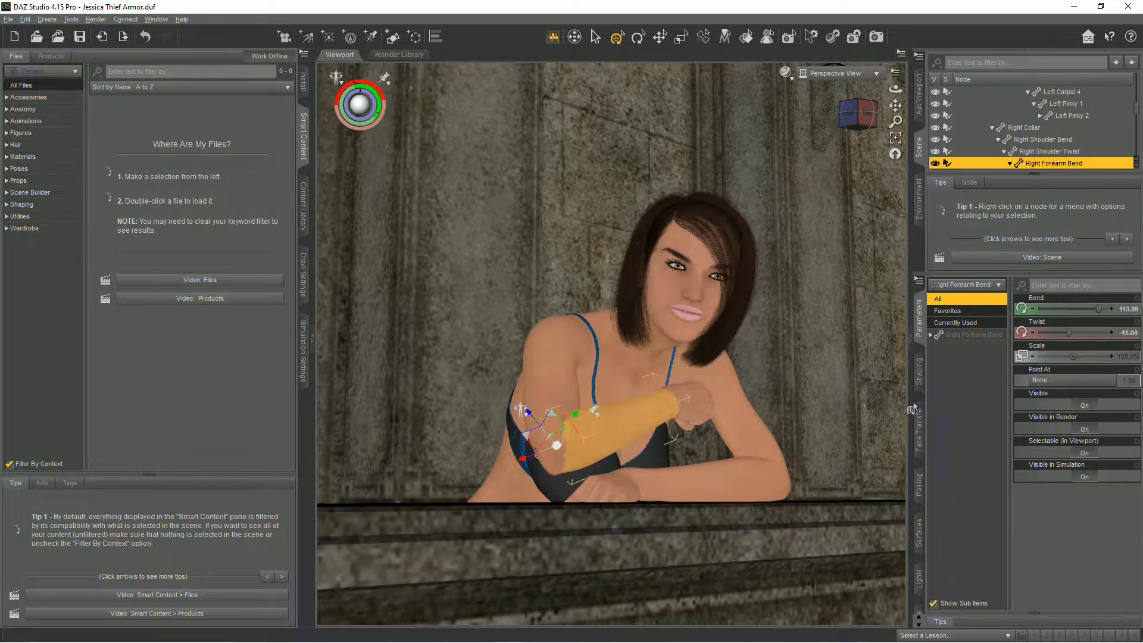
mouse_move(1069, 332)
mouse_down()
mouse_move(1090, 309)
mouse_move(1077, 315)
mouse_up()
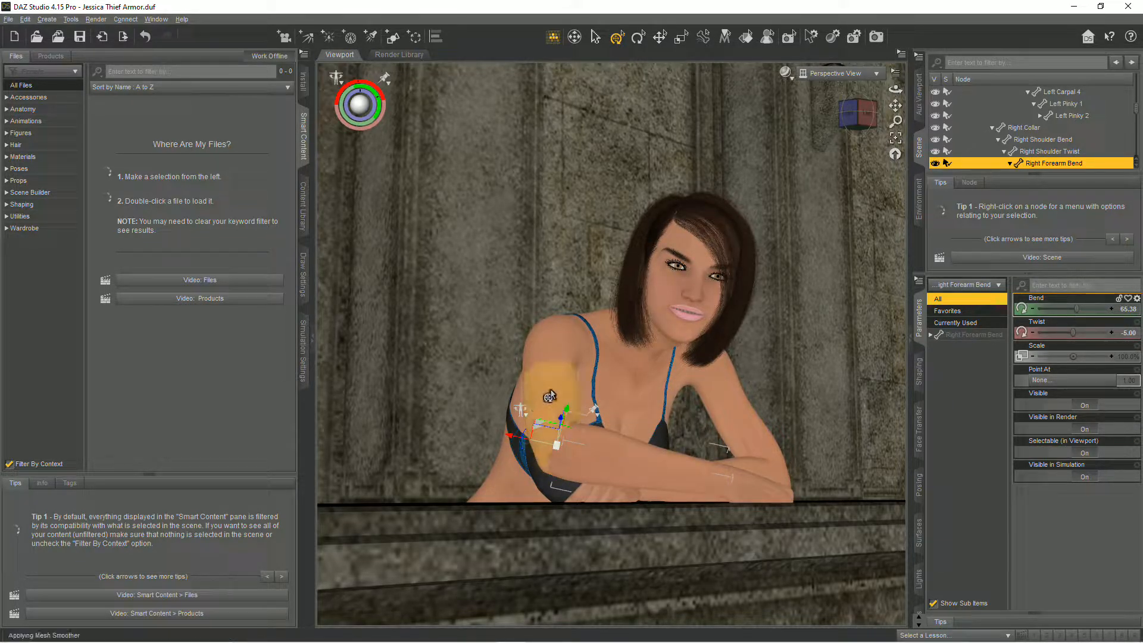
click(547, 398)
drag(1088, 361, 1087, 361)
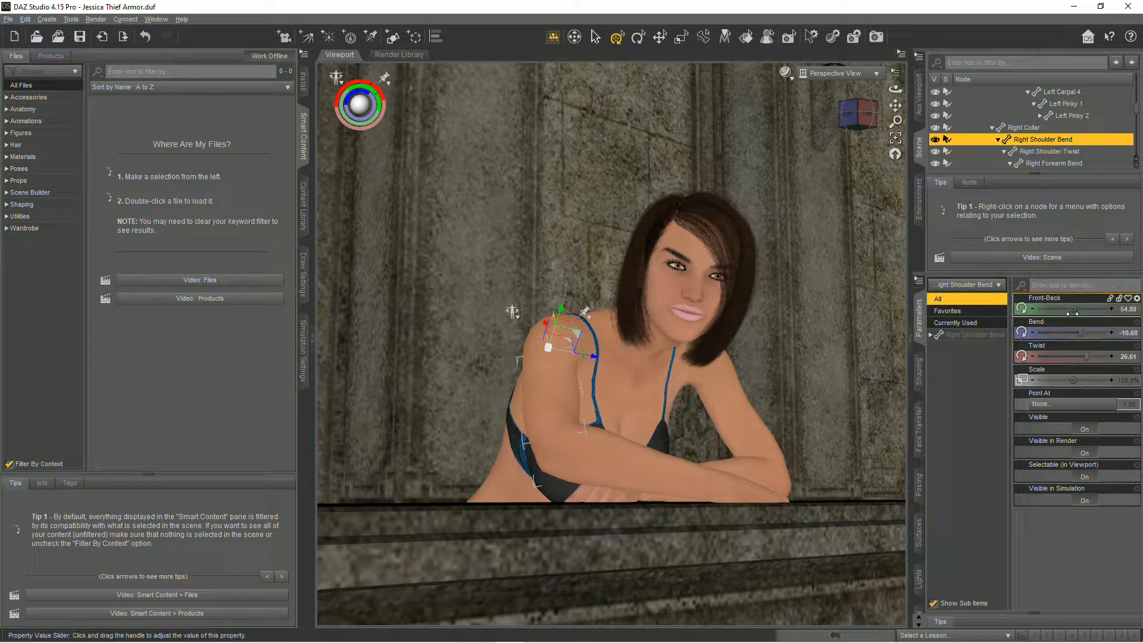
drag(1073, 309, 1059, 309)
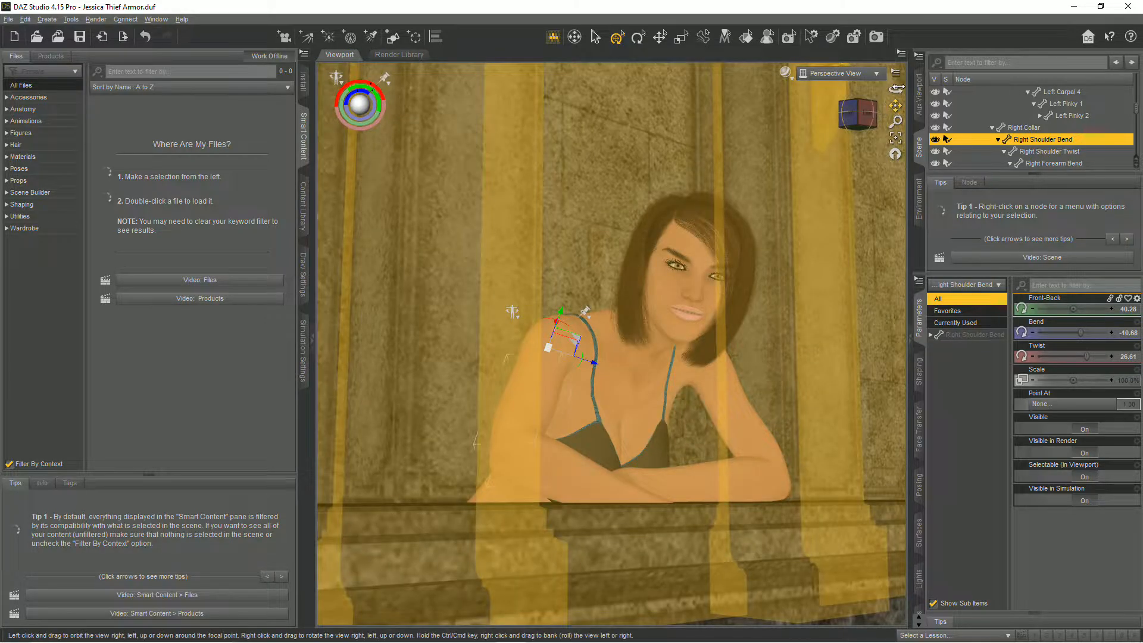
Cross the right arm over the left by setting the Right Shoulder Bend's Front-Back to 65.64 and Twist to 5.85
mouse_move(895, 89)
mouse_down()
mouse_move(887, 99)
mouse_move(905, 94)
mouse_move(891, 119)
mouse_move(902, 139)
mouse_move(896, 95)
mouse_up()
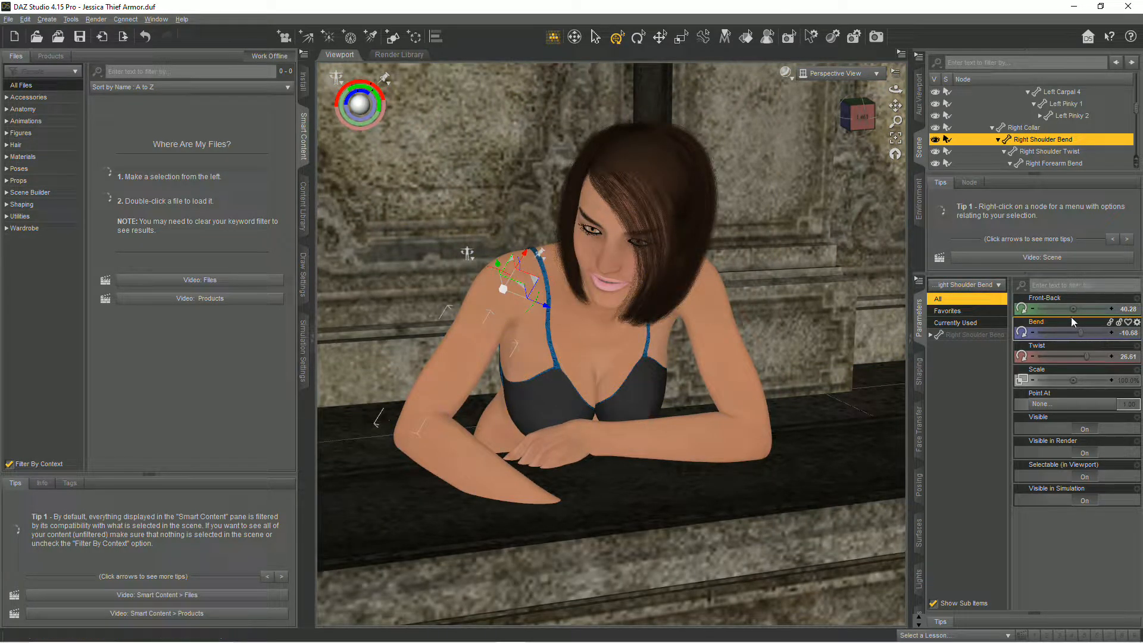
drag(1073, 308, 1090, 309)
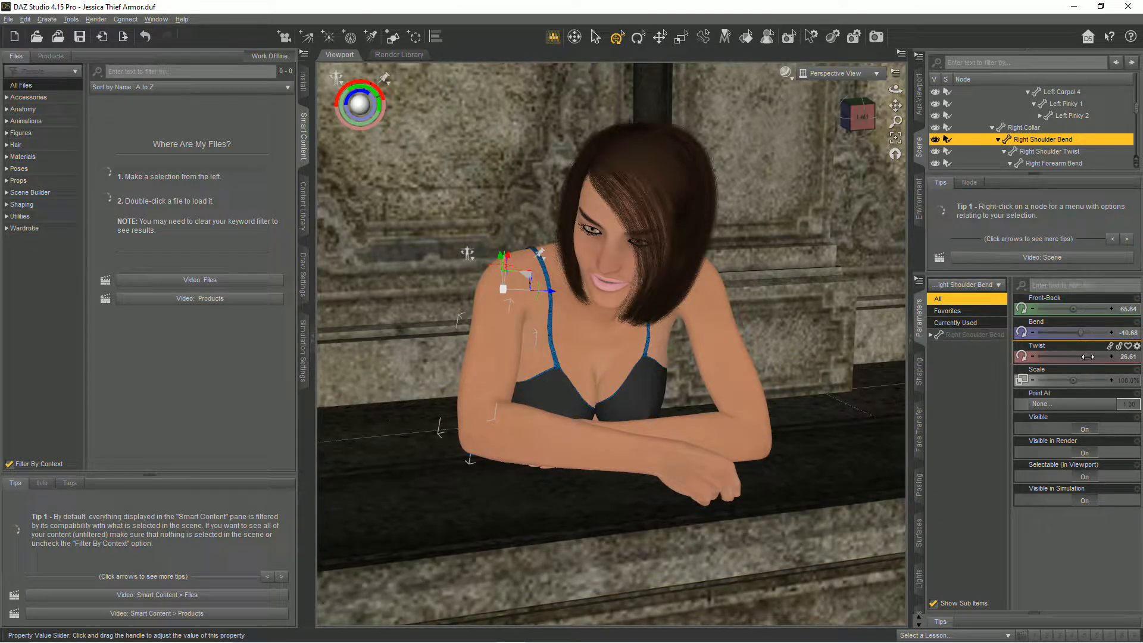
drag(1088, 356, 1078, 356)
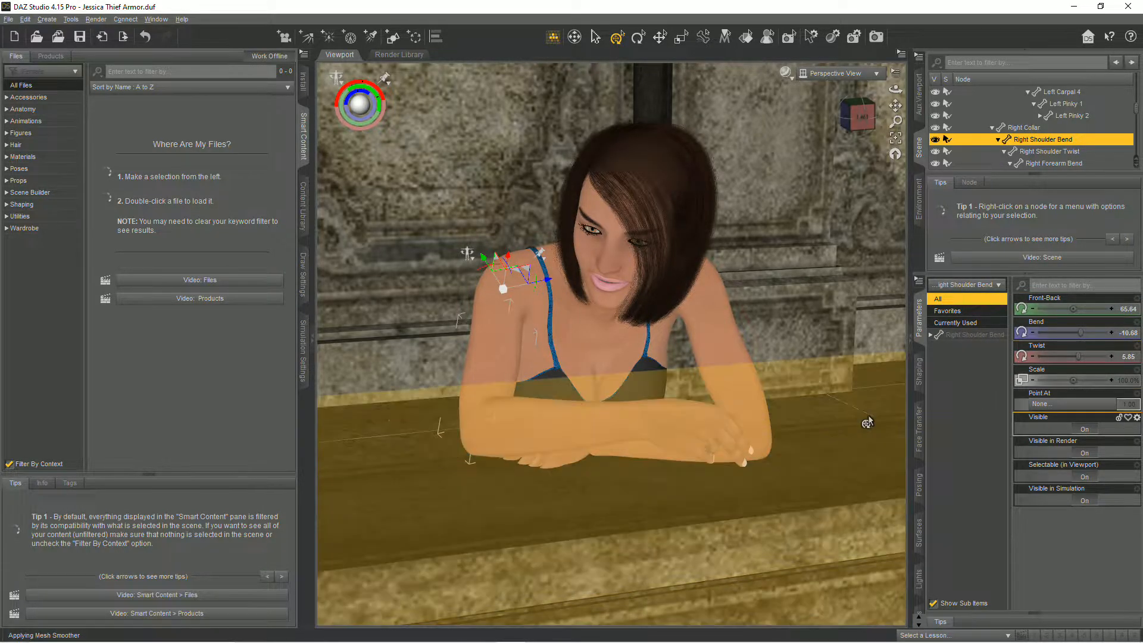
Raise the right hand above the left arm with Twist -17.47, Side-Side 22.35 and Bend -15.70
click(675, 424)
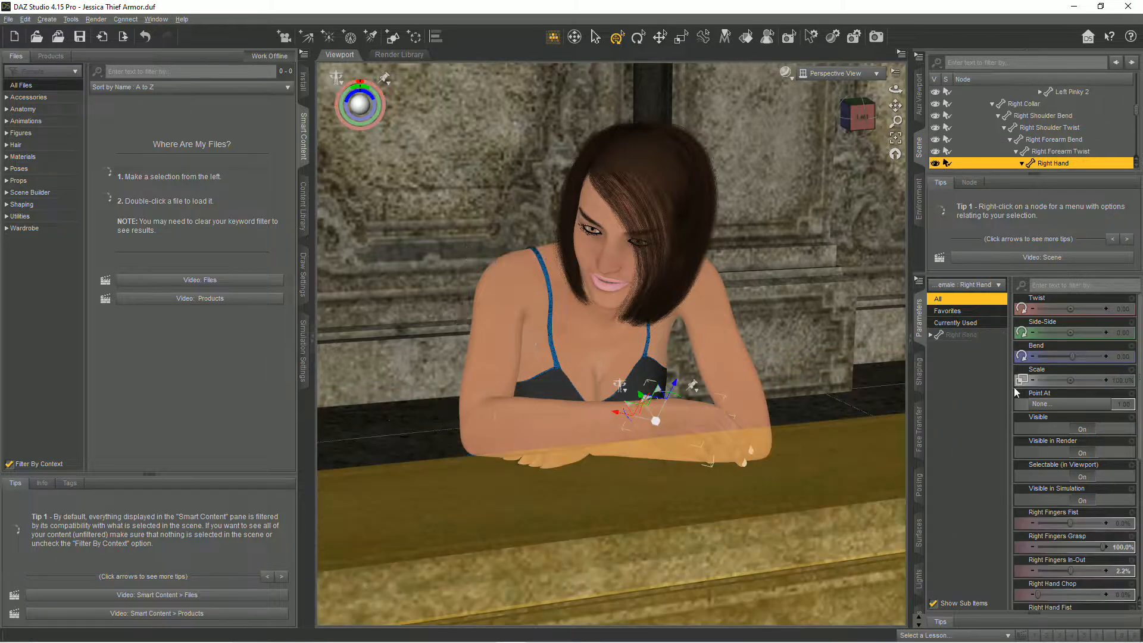
drag(1071, 358, 1065, 308)
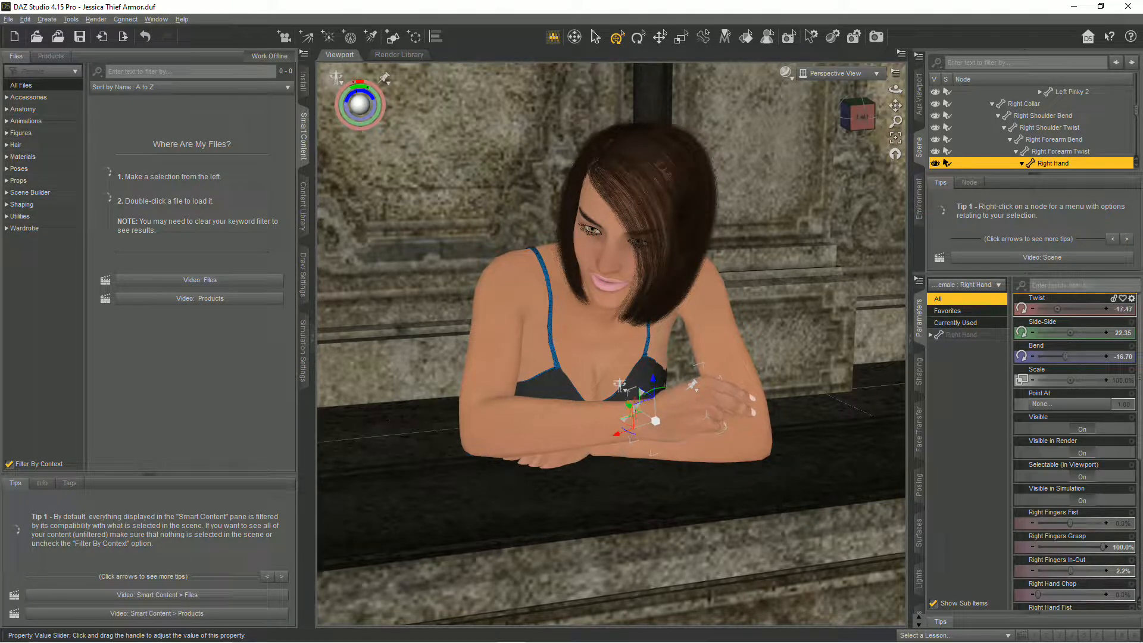
Set the Right Forearm Bend's Bend to 78.52 and Twist to -13.64
click(516, 301)
click(523, 424)
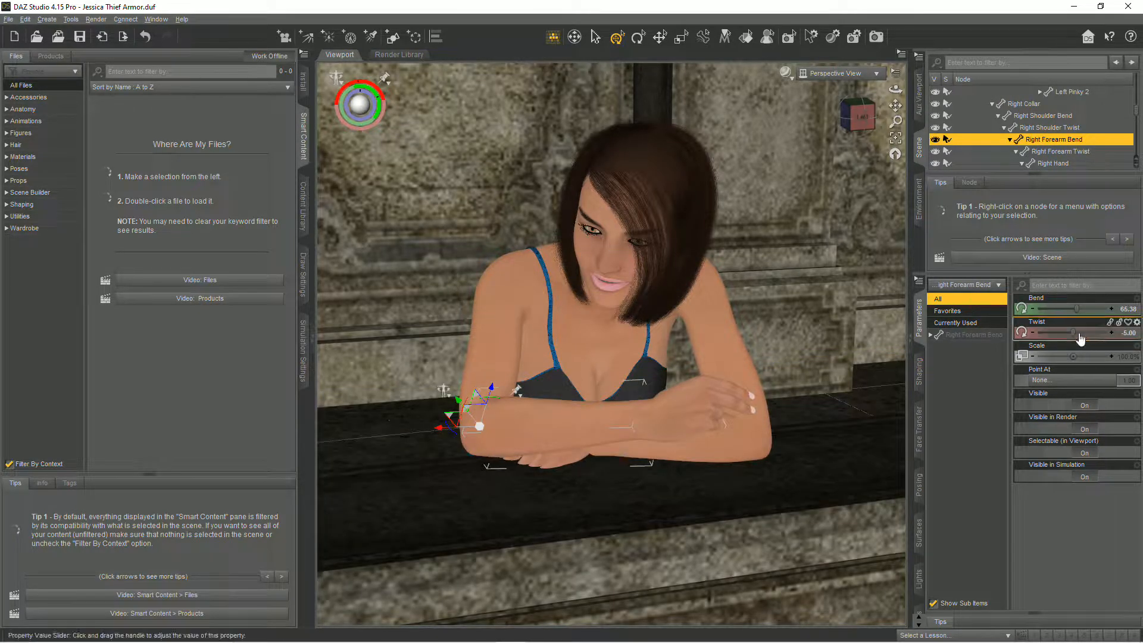
mouse_move(1073, 332)
mouse_down()
mouse_move(1062, 335)
mouse_move(1075, 310)
mouse_move(1084, 318)
mouse_up()
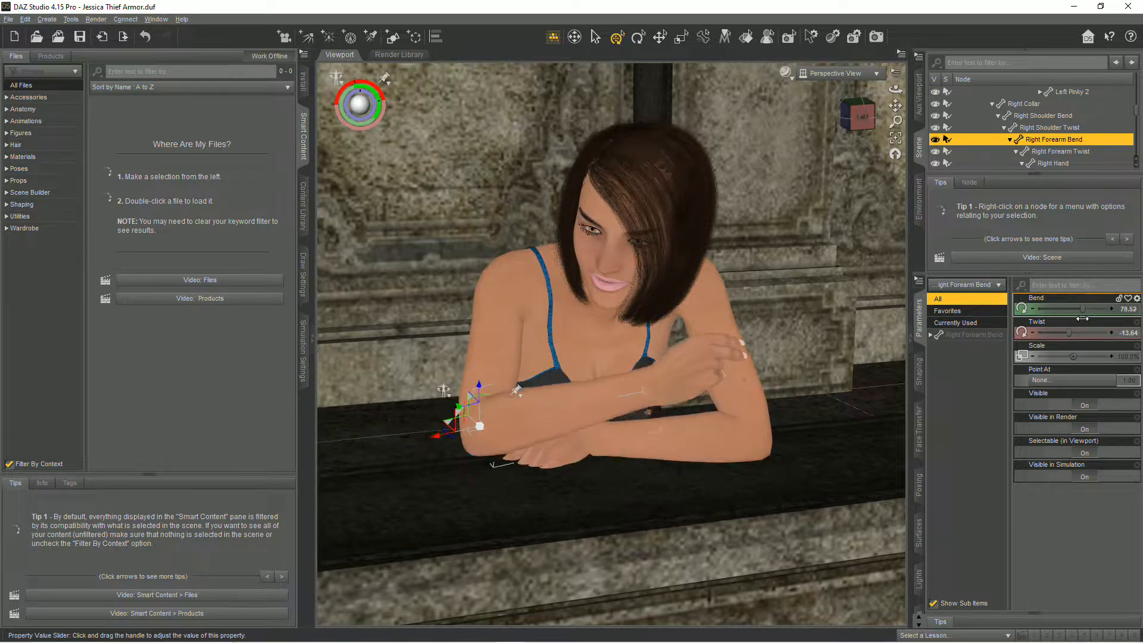
Lower the right forearm onto the left by setting the Right Shoulder Bend's Twist to 36.99, and check the crossed arms
click(486, 353)
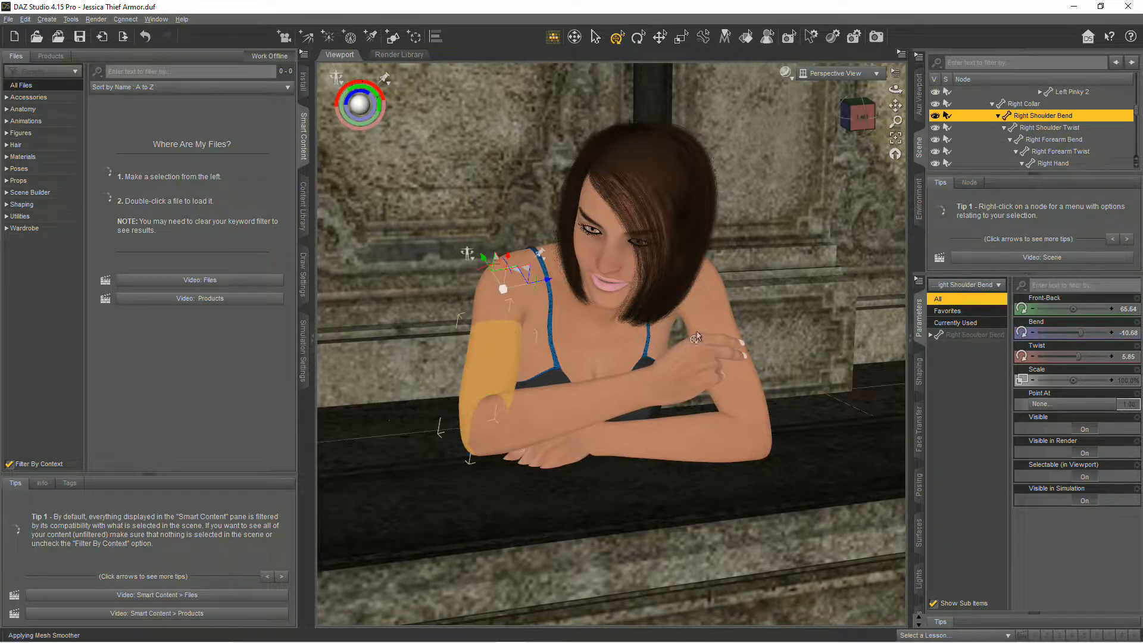
mouse_move(1076, 357)
mouse_down()
mouse_move(1066, 358)
mouse_move(1091, 364)
mouse_up()
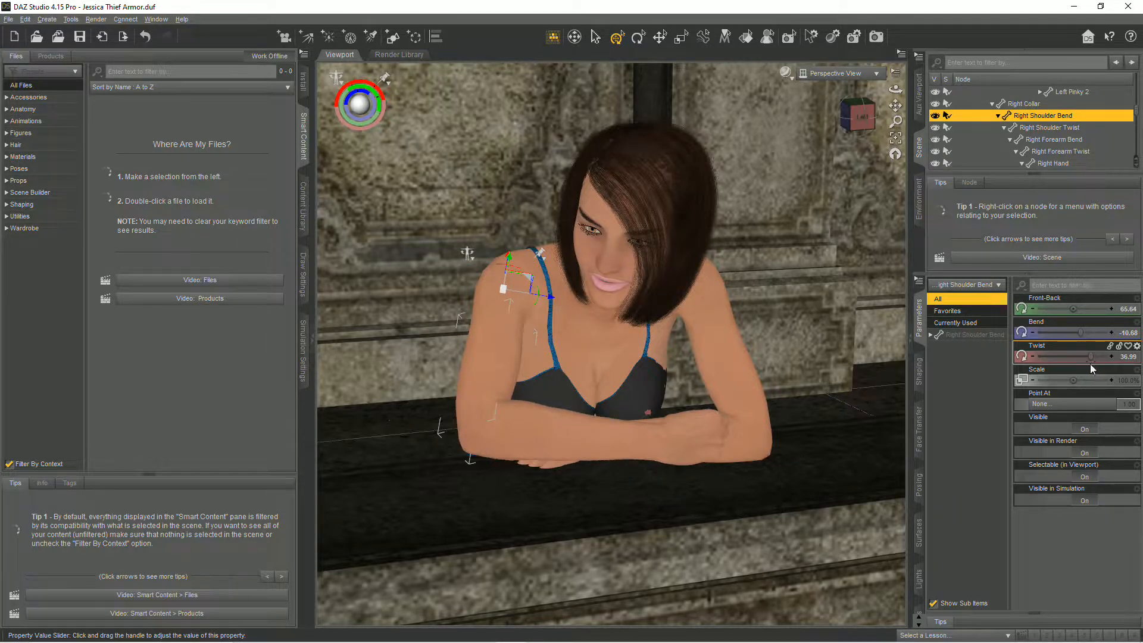
scroll(812, 447, down, 5)
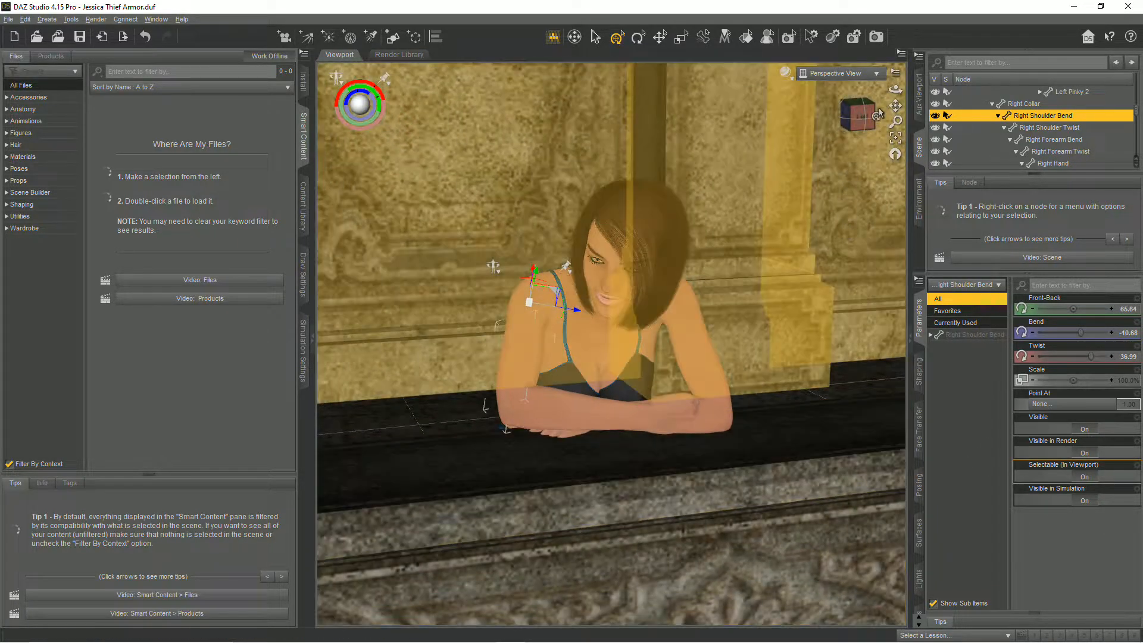
drag(879, 115, 815, 249)
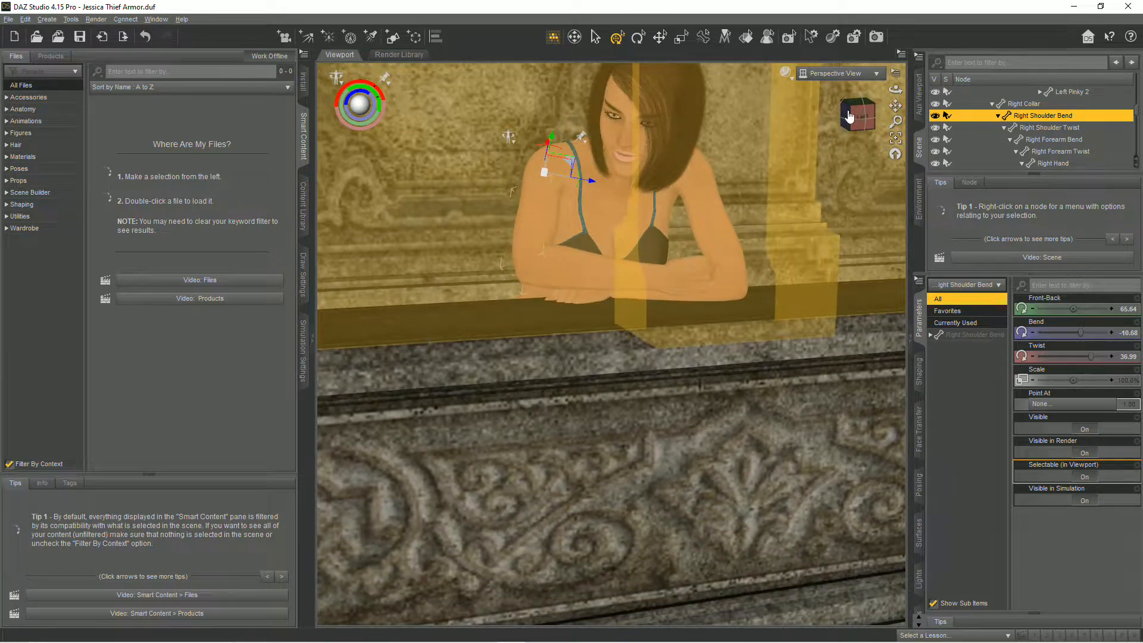
Set the Right Collar's Bend to 10.00
drag(850, 116, 697, 566)
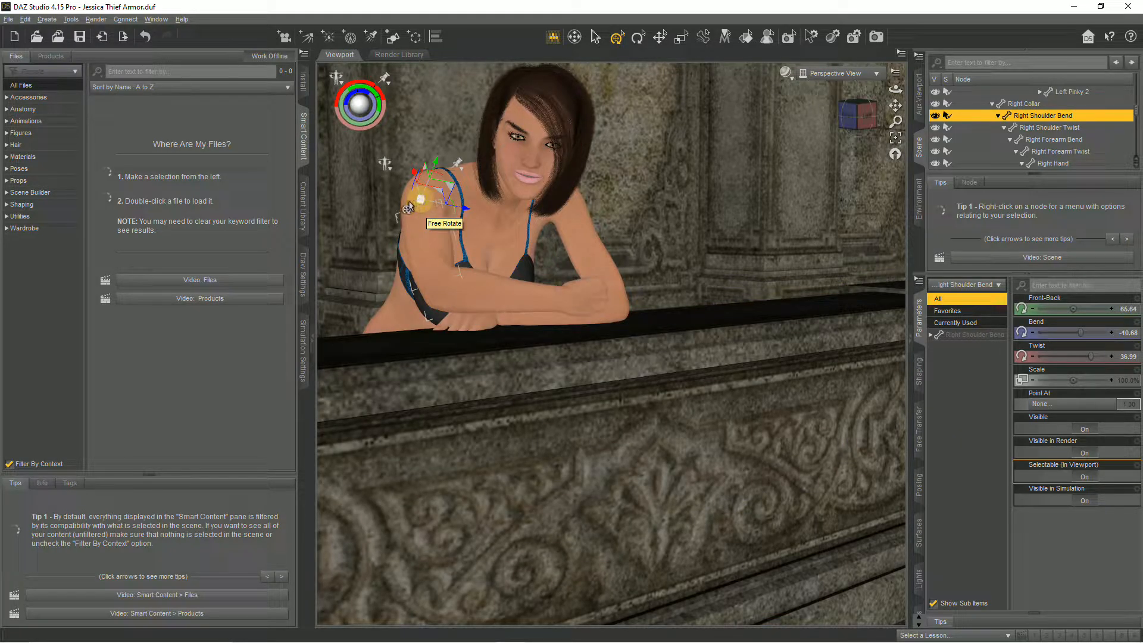
click(410, 192)
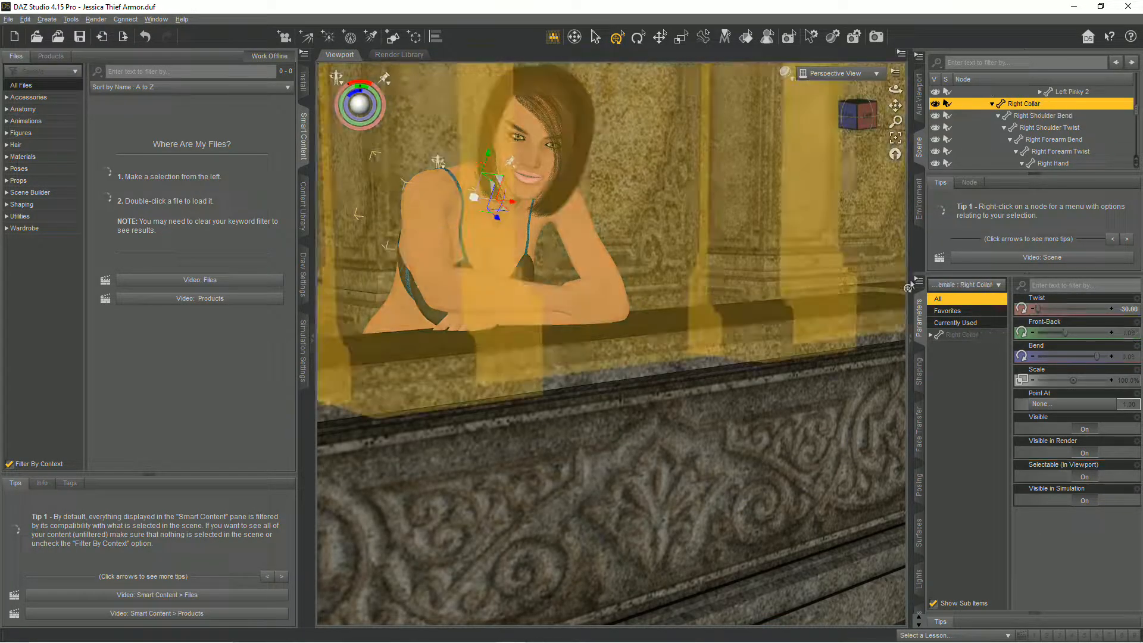
drag(1096, 357, 1110, 355)
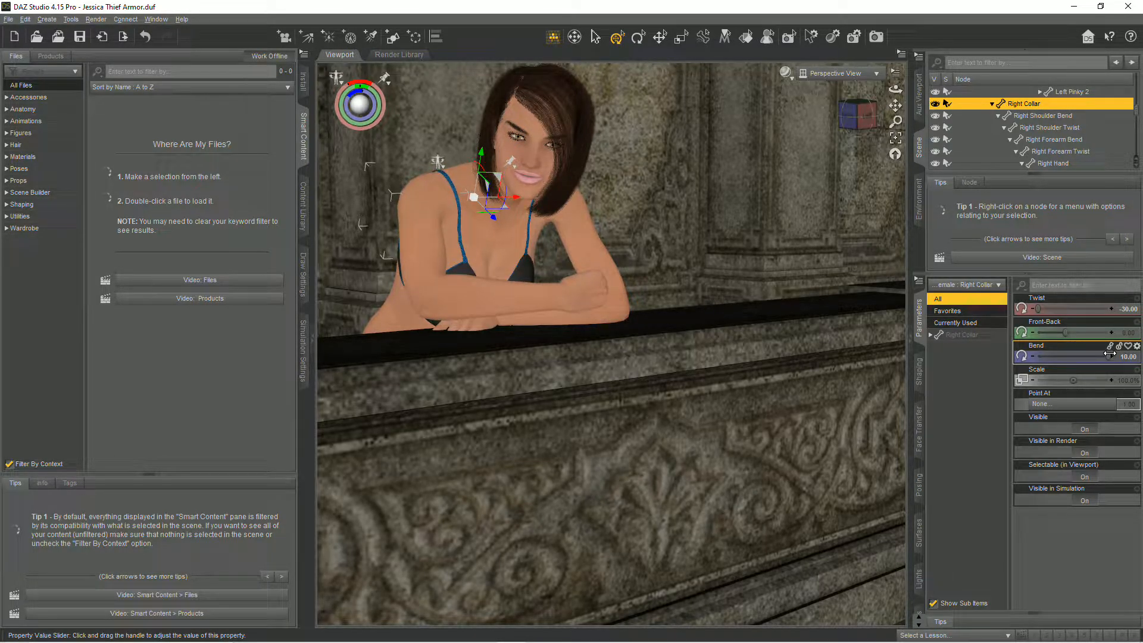
Set the Left Collar's Bend to 10.38 and the Left Forearm Bend's Bend to -85.08 with Twist -26.61
click(577, 203)
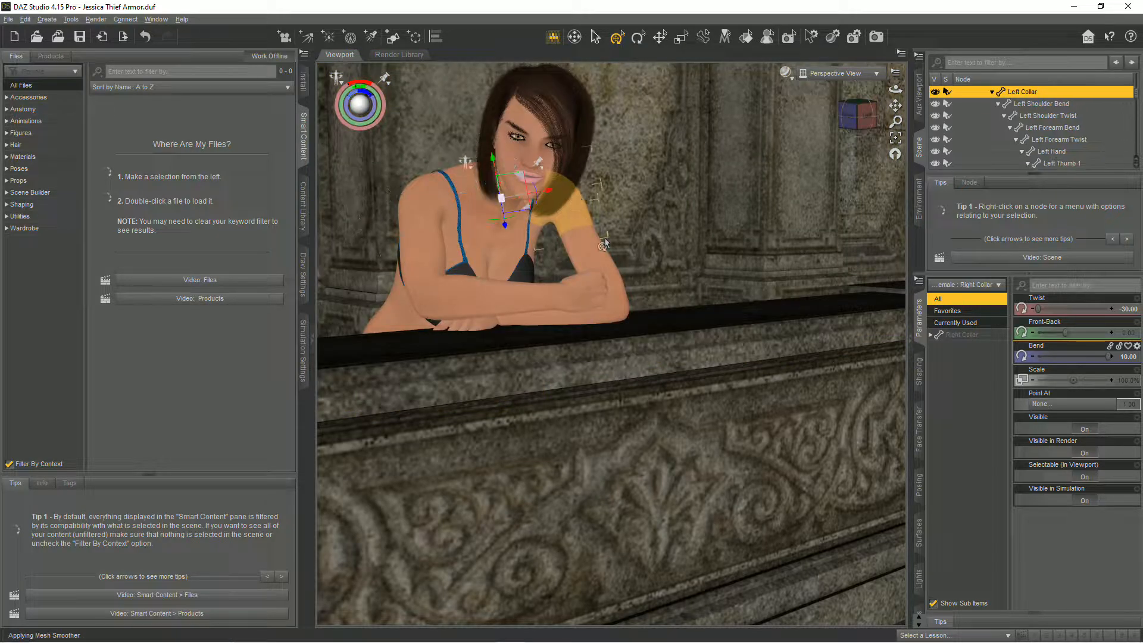
drag(1088, 358, 1061, 366)
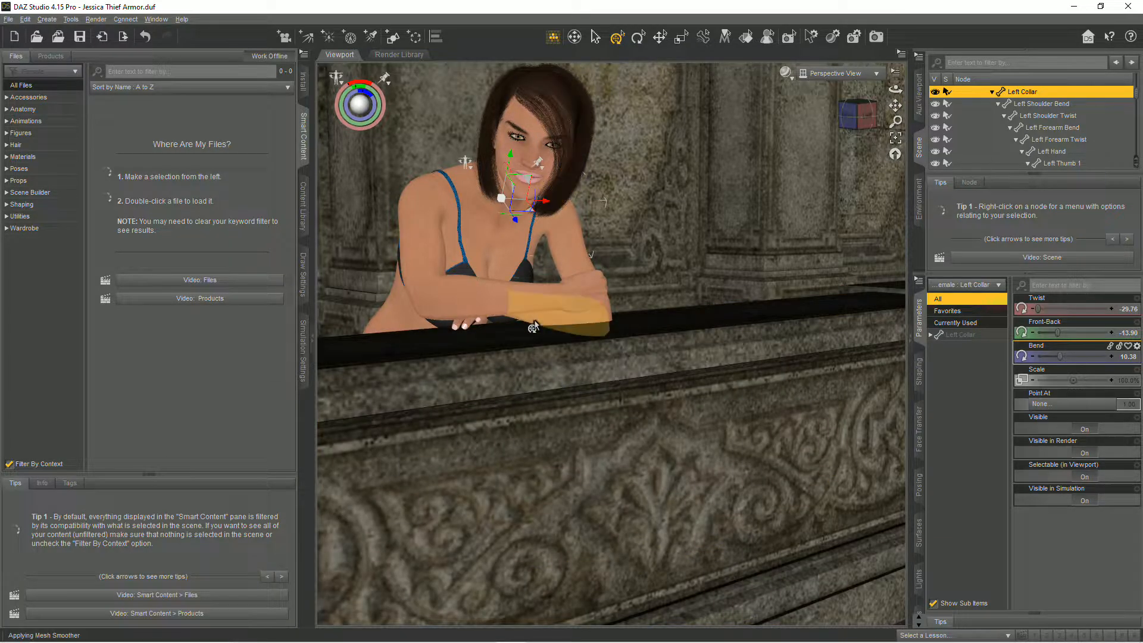
click(556, 322)
drag(1071, 333, 1061, 310)
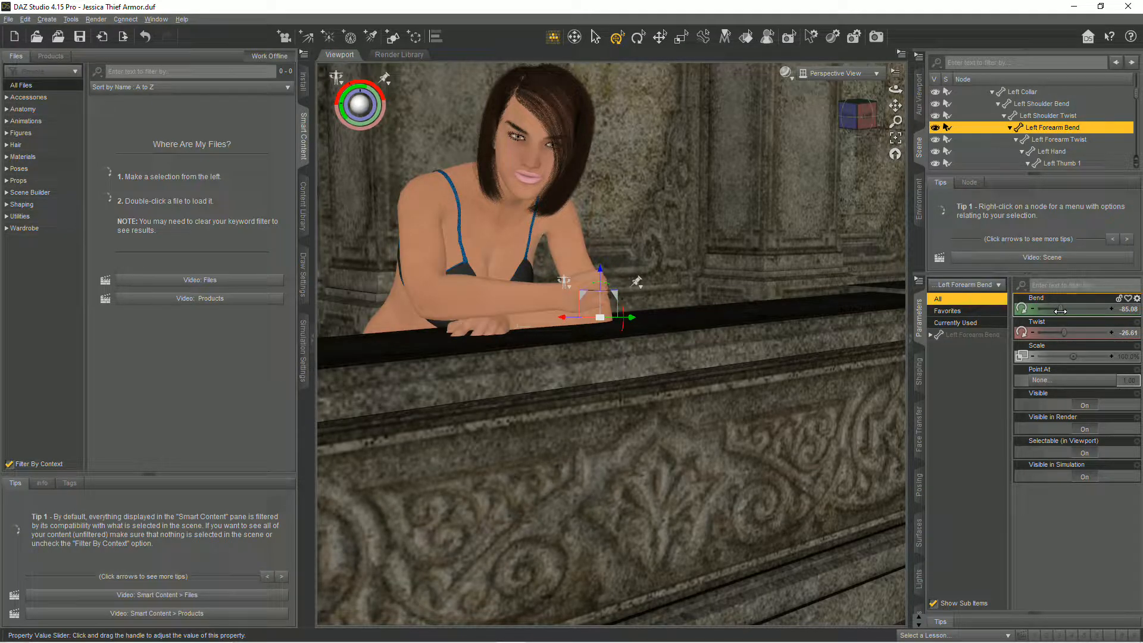
Tilt and turn the head by setting its Bend to -23.19 and Twist to -34.18
click(526, 306)
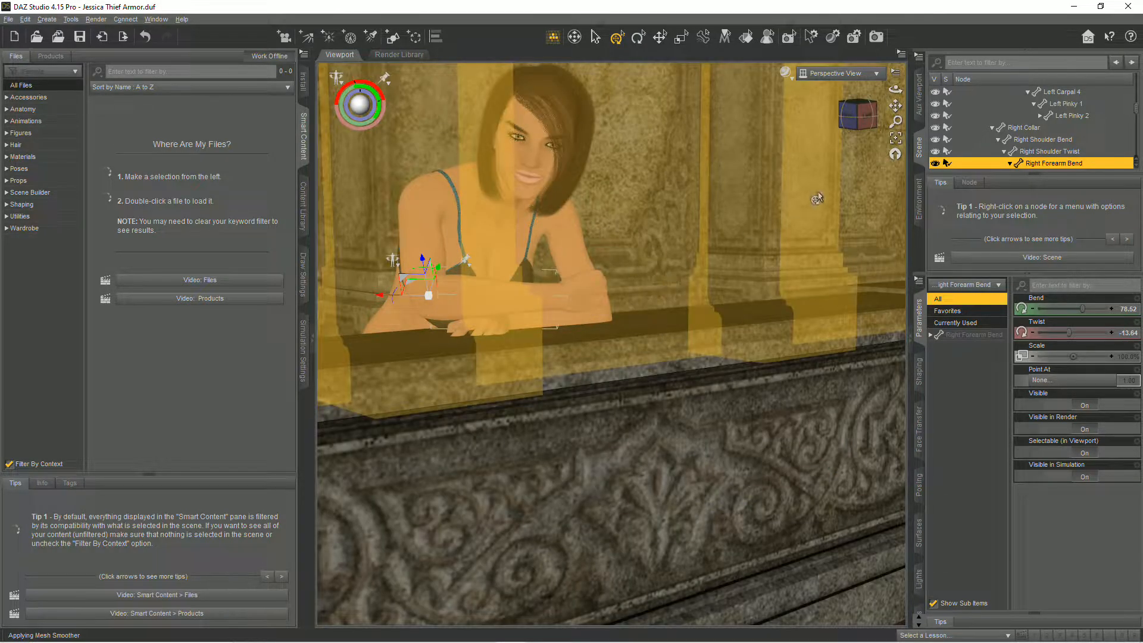
mouse_move(895, 106)
mouse_down()
mouse_move(875, 109)
mouse_move(898, 103)
mouse_move(895, 84)
mouse_up()
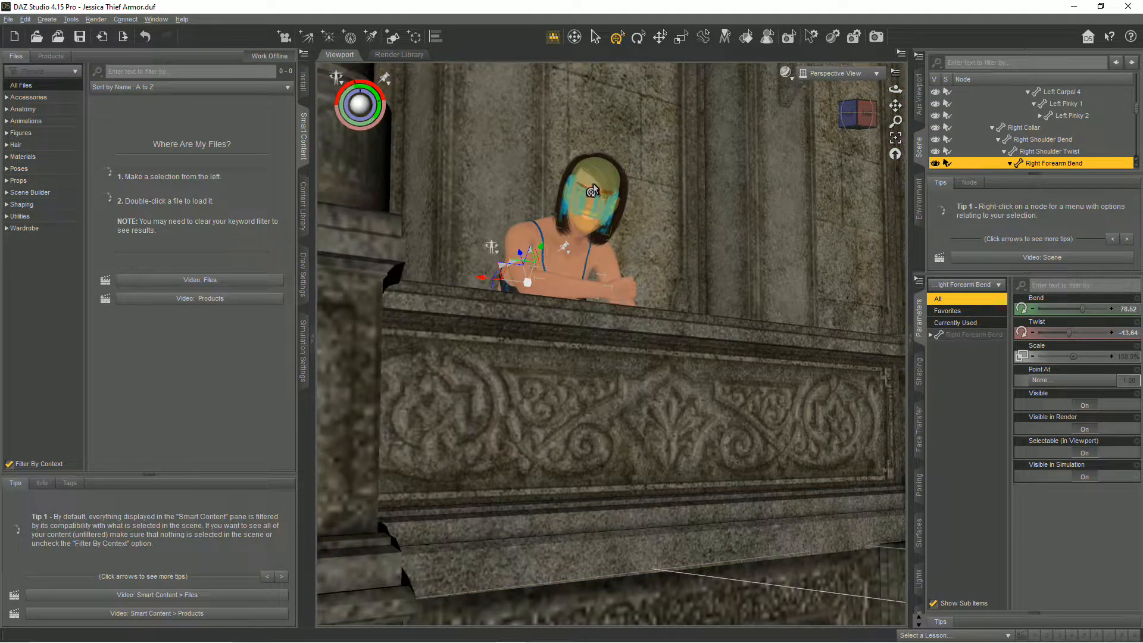
click(587, 189)
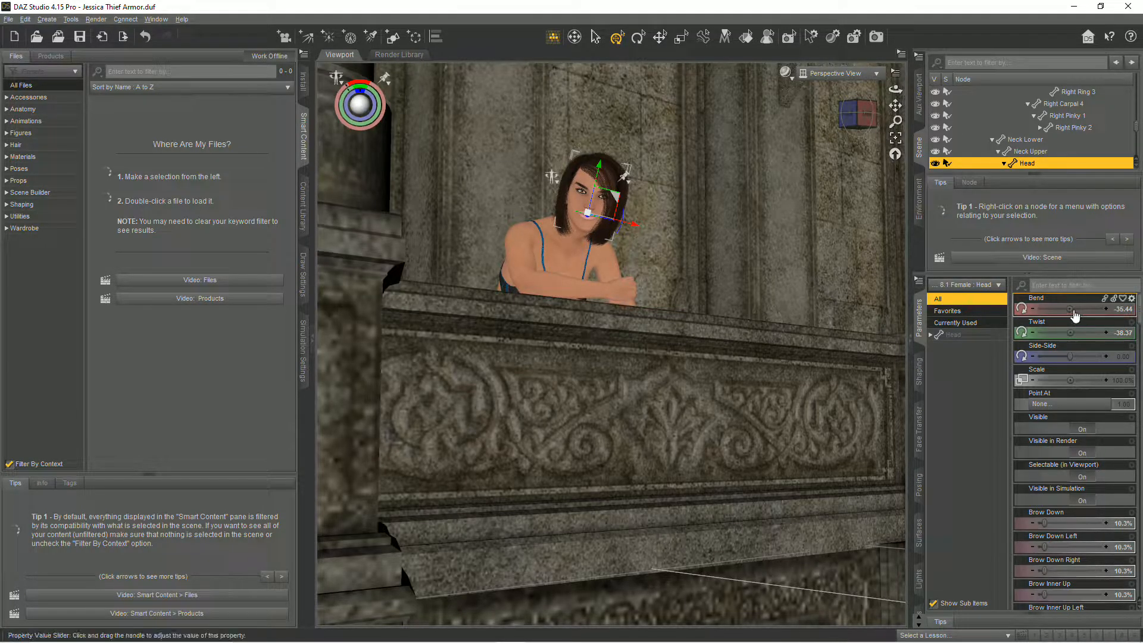
drag(1061, 309, 1080, 309)
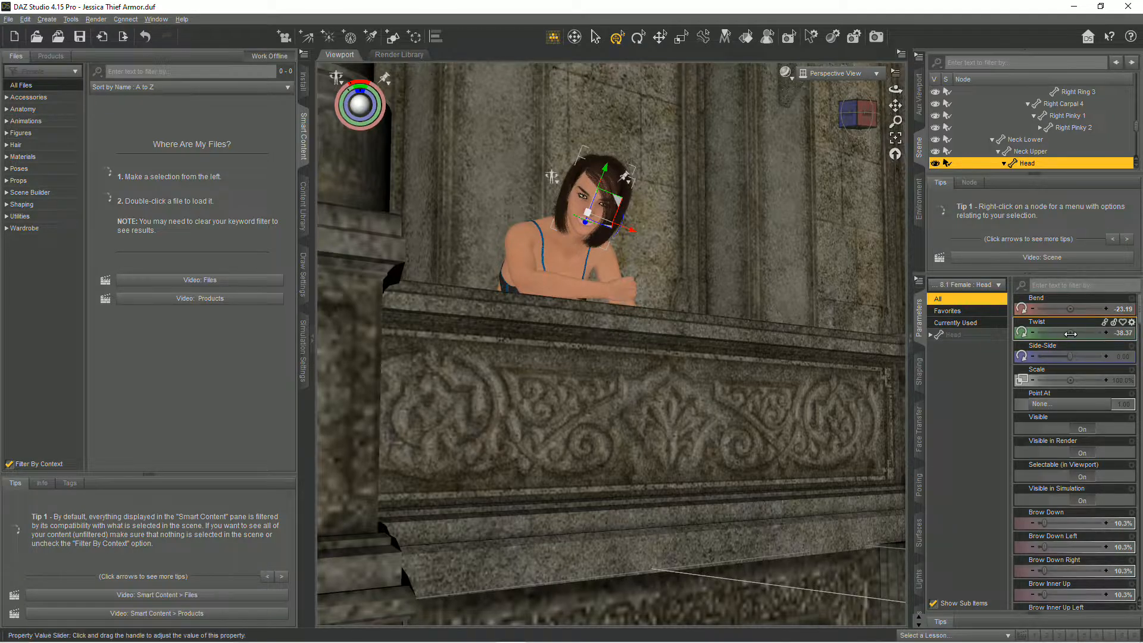
drag(1062, 333, 1078, 333)
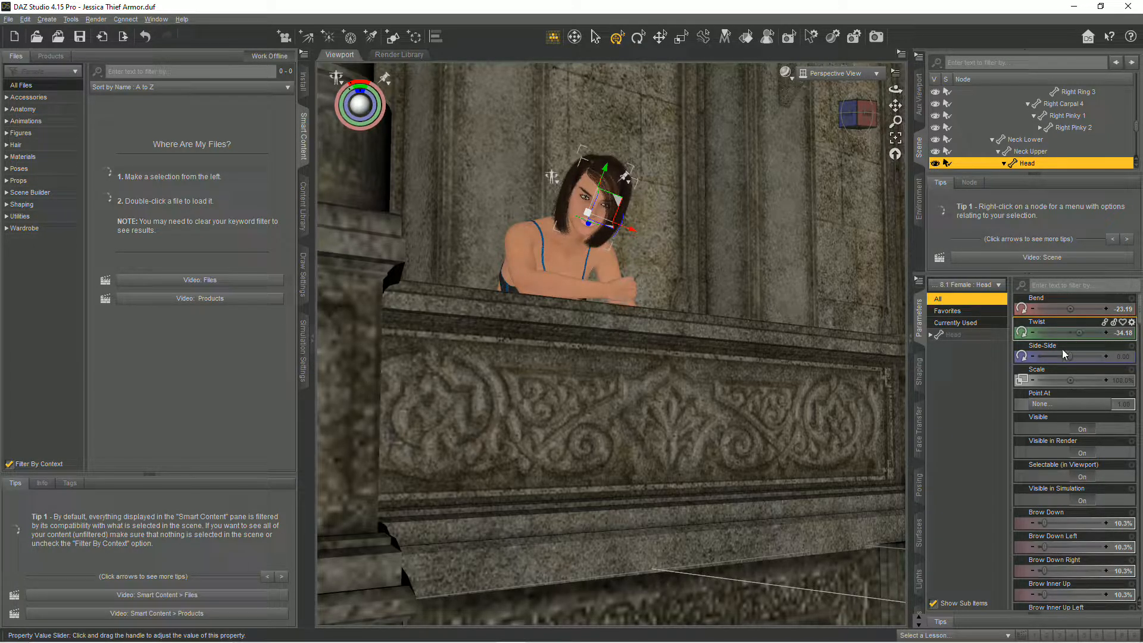
Lower the Right Collar's Bend to -7.63
scroll(1037, 153, up, 15)
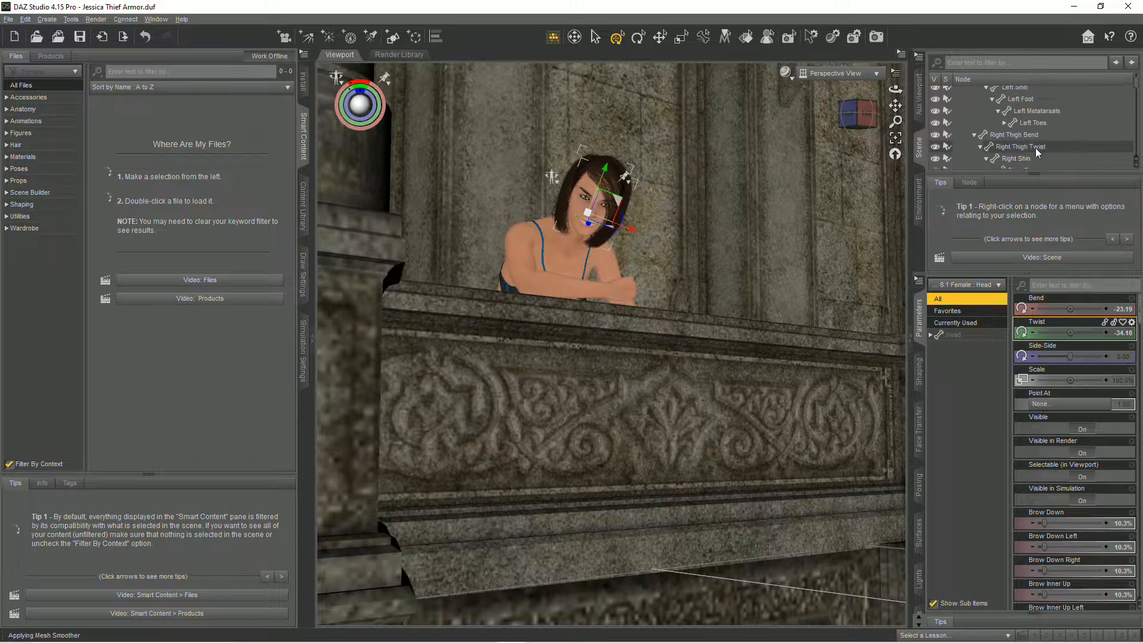
scroll(1037, 153, up, 5)
click(1012, 92)
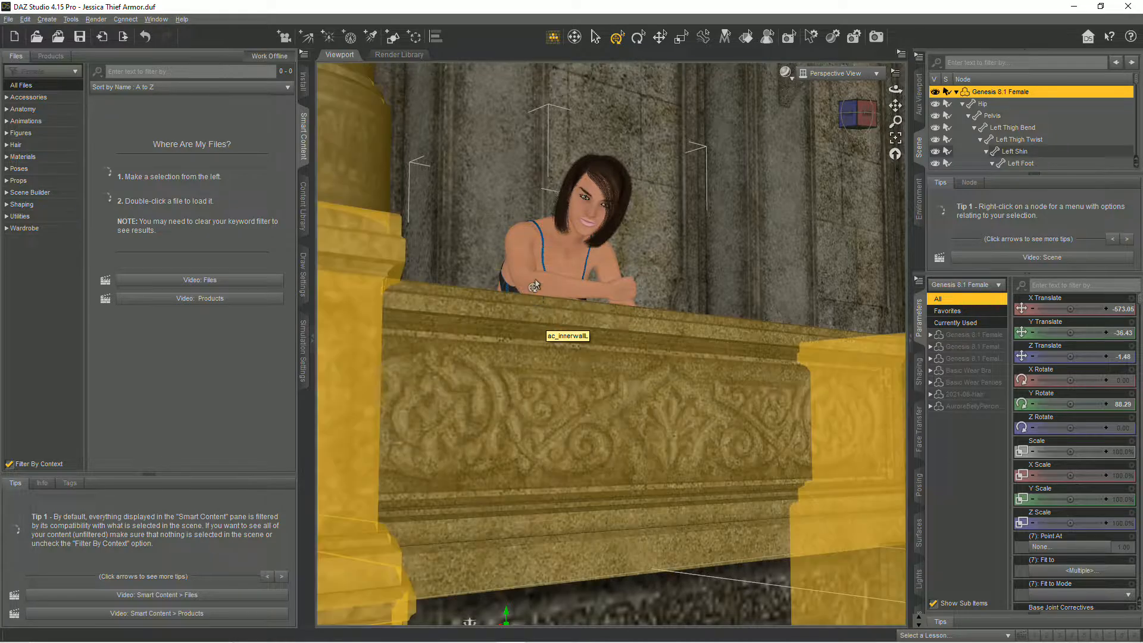
click(539, 236)
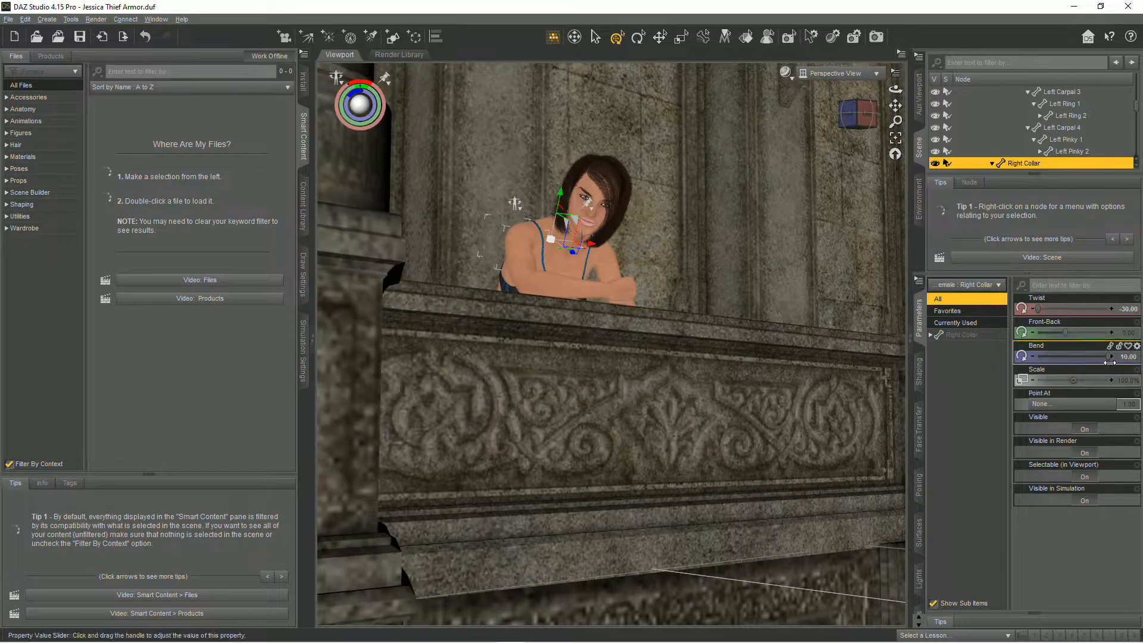
drag(1102, 363, 1089, 365)
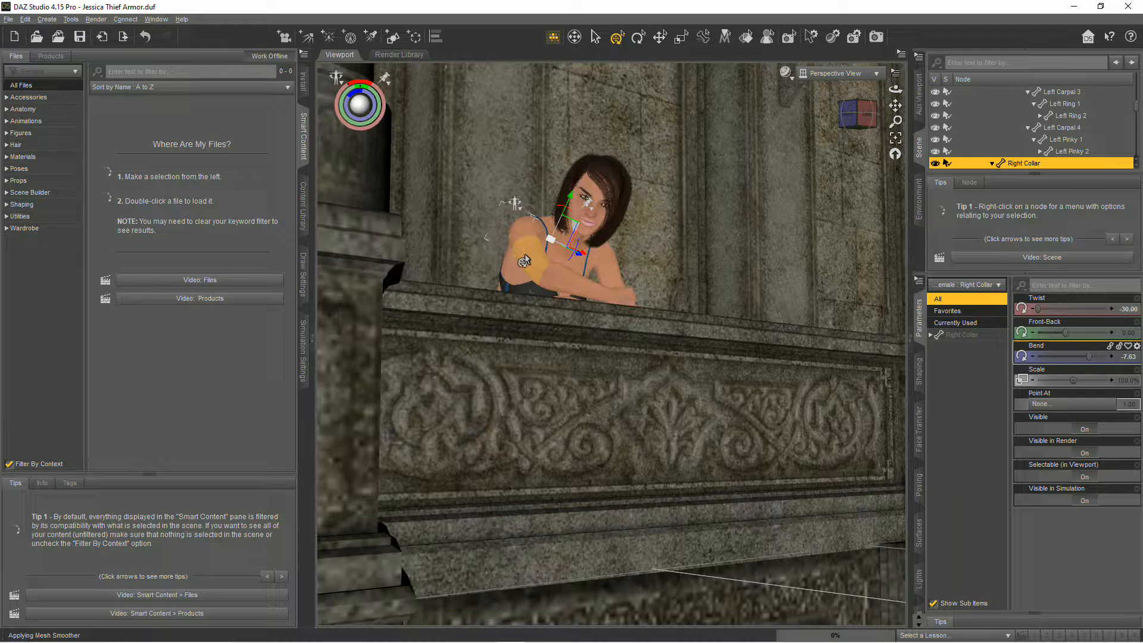
Rest the right arm over the left by setting the Right Shoulder Bend's Twist to 38.47, Bend to 1.44 and Front-Back to 50.70
click(527, 256)
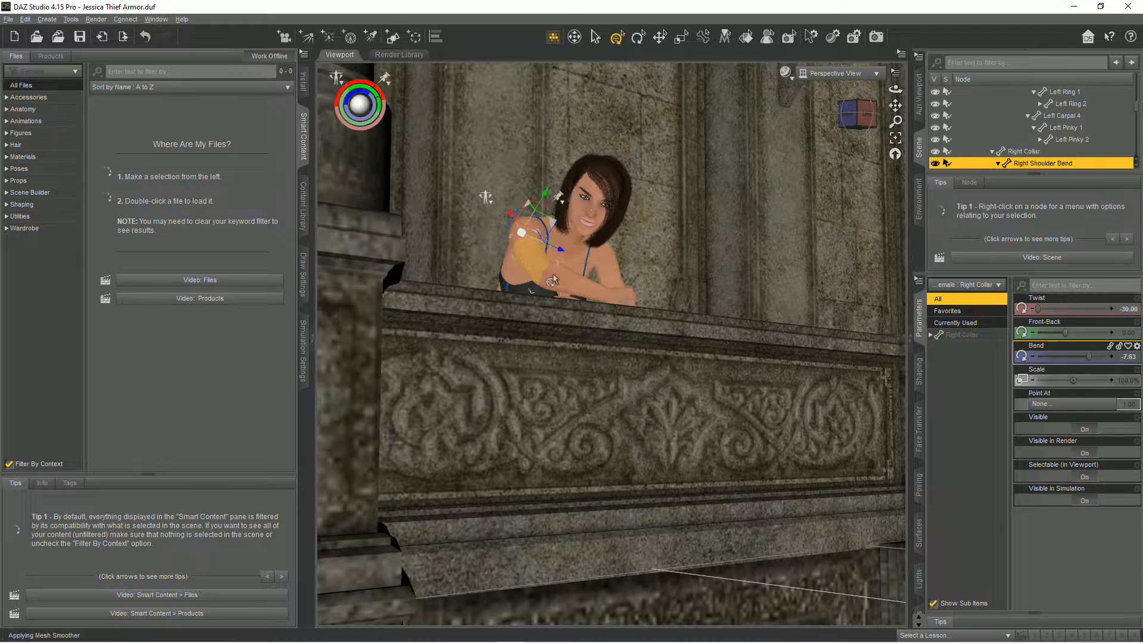
drag(1091, 358, 1092, 360)
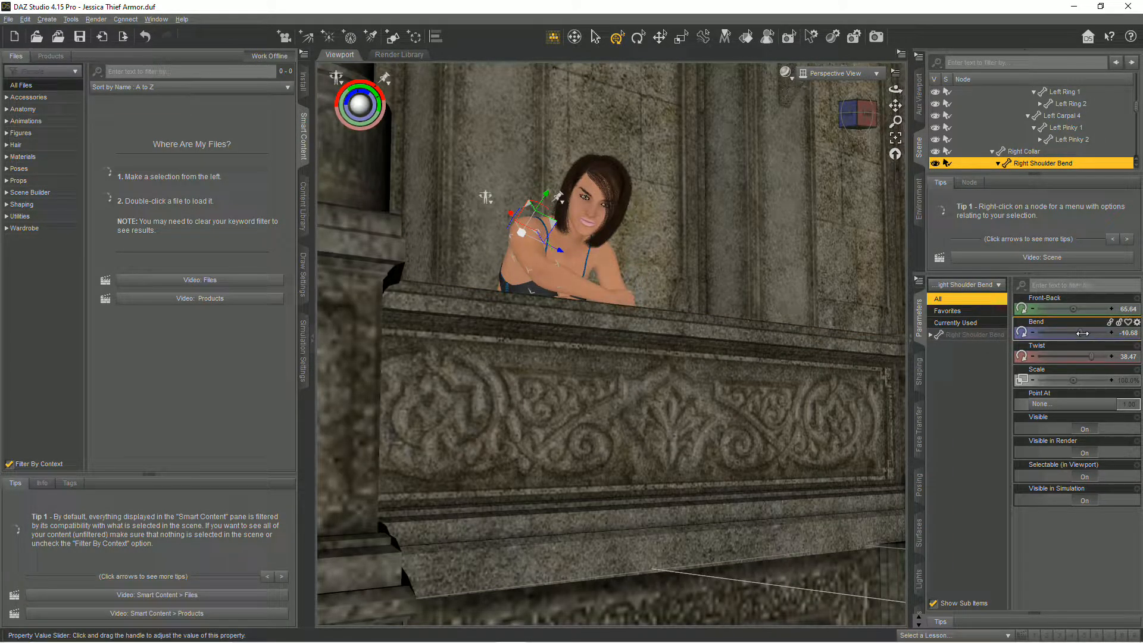
drag(1077, 333, 1087, 333)
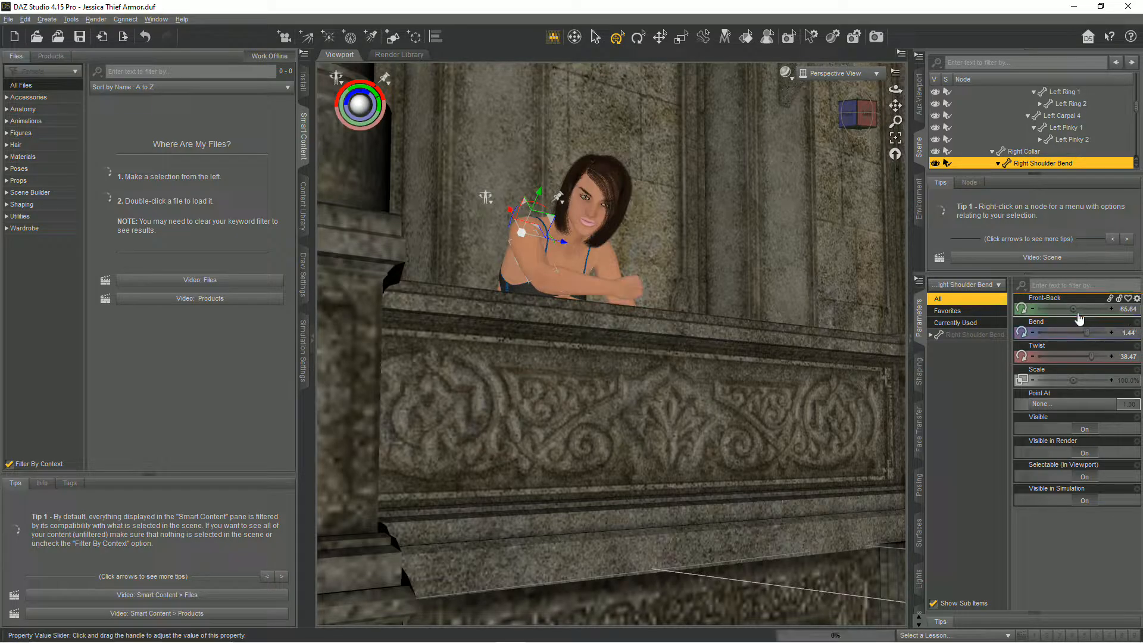
drag(1062, 308, 1059, 308)
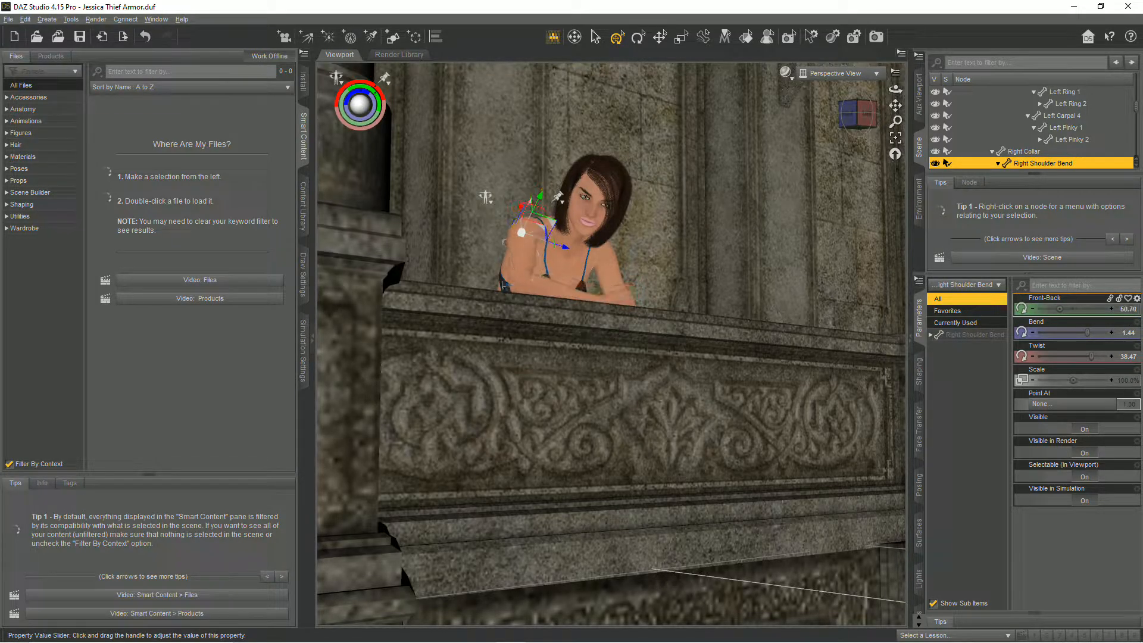
click(718, 289)
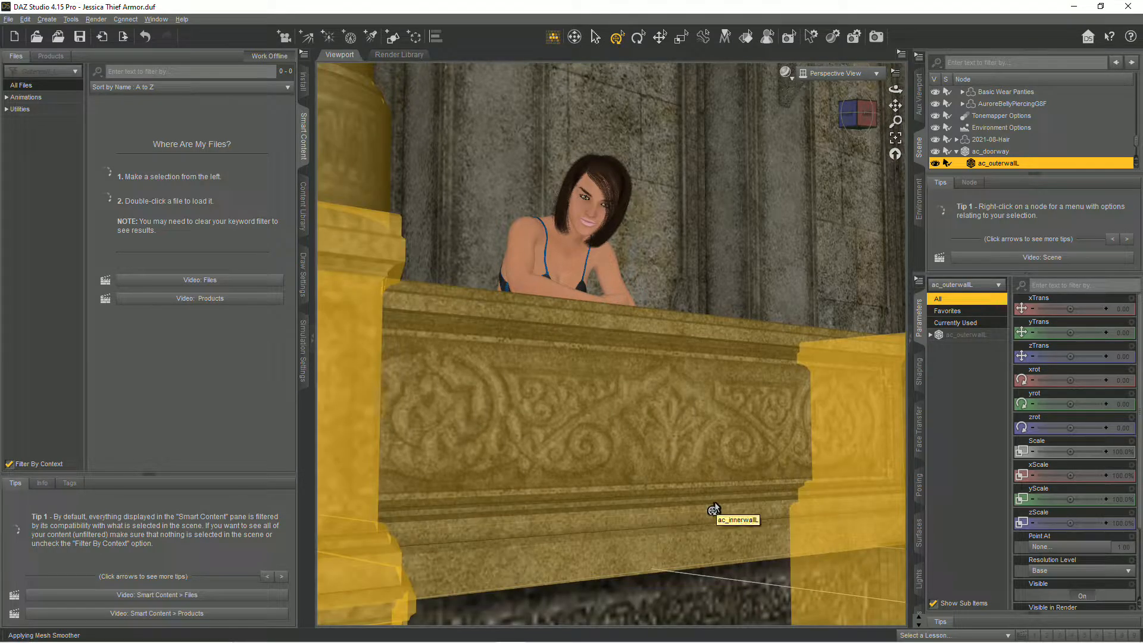
Examine the leaning pose on the balustrade from several angles
click(592, 193)
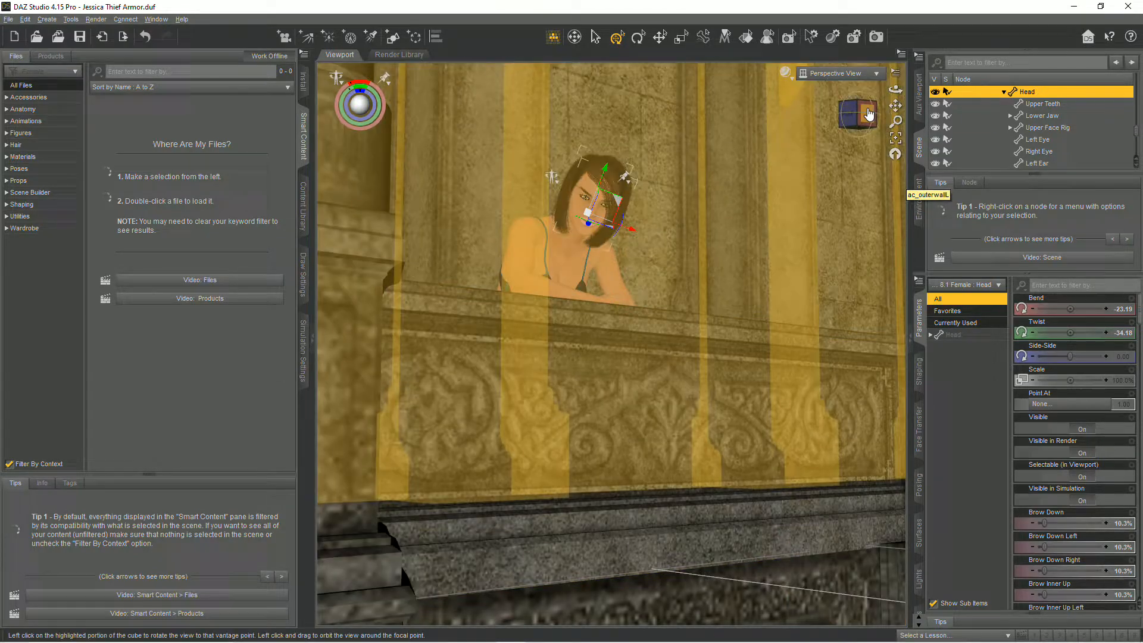
drag(867, 114, 897, 116)
click(712, 416)
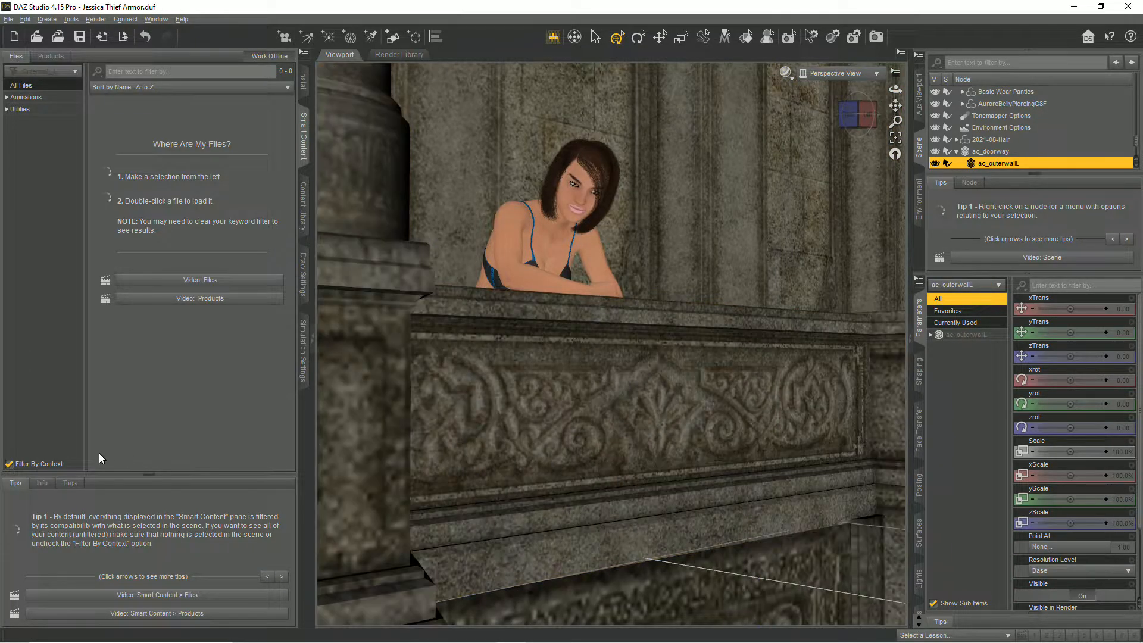
key(Right)
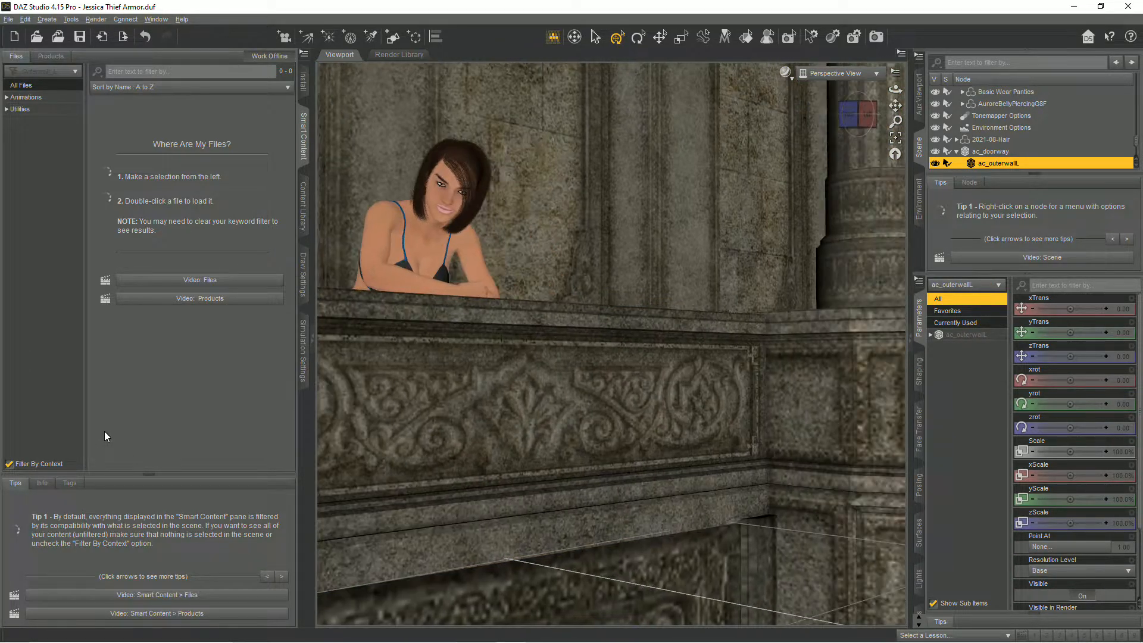
drag(859, 111, 853, 105)
key(Left)
key(Left)
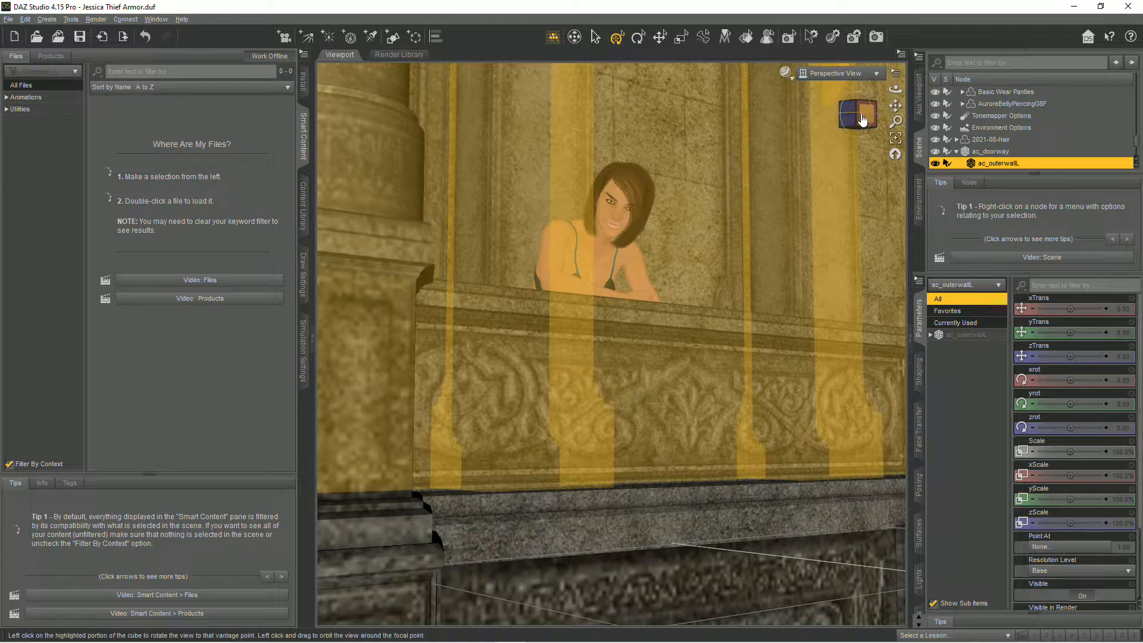
drag(857, 114, 857, 113)
scroll(719, 454, up, 3)
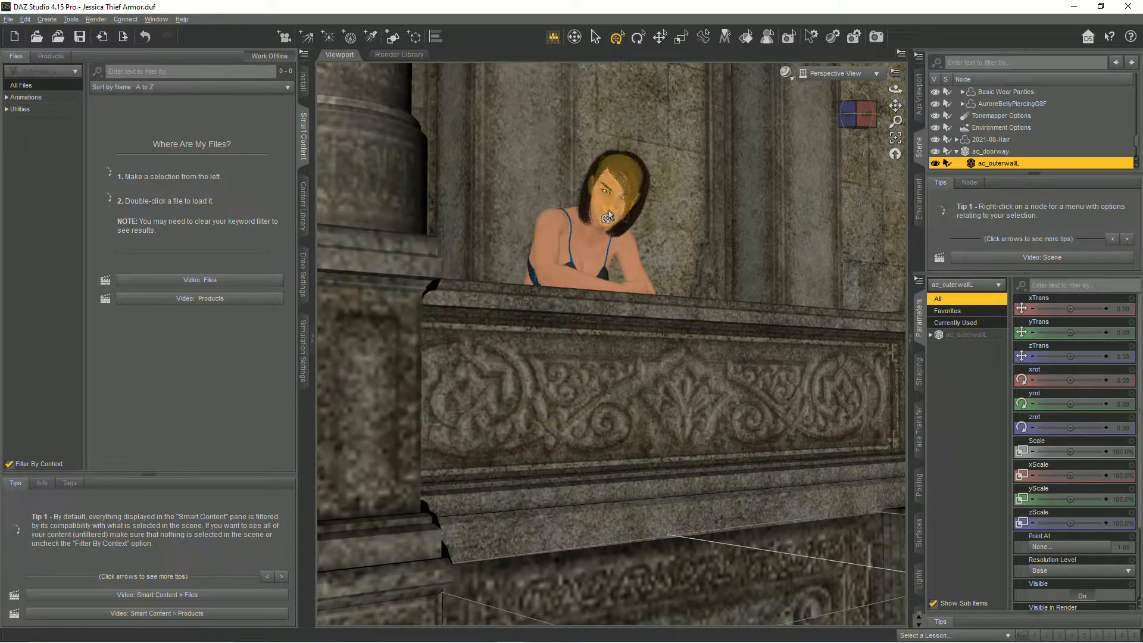
Inspect the character's face, shoulders and crossed forearms up close
click(608, 216)
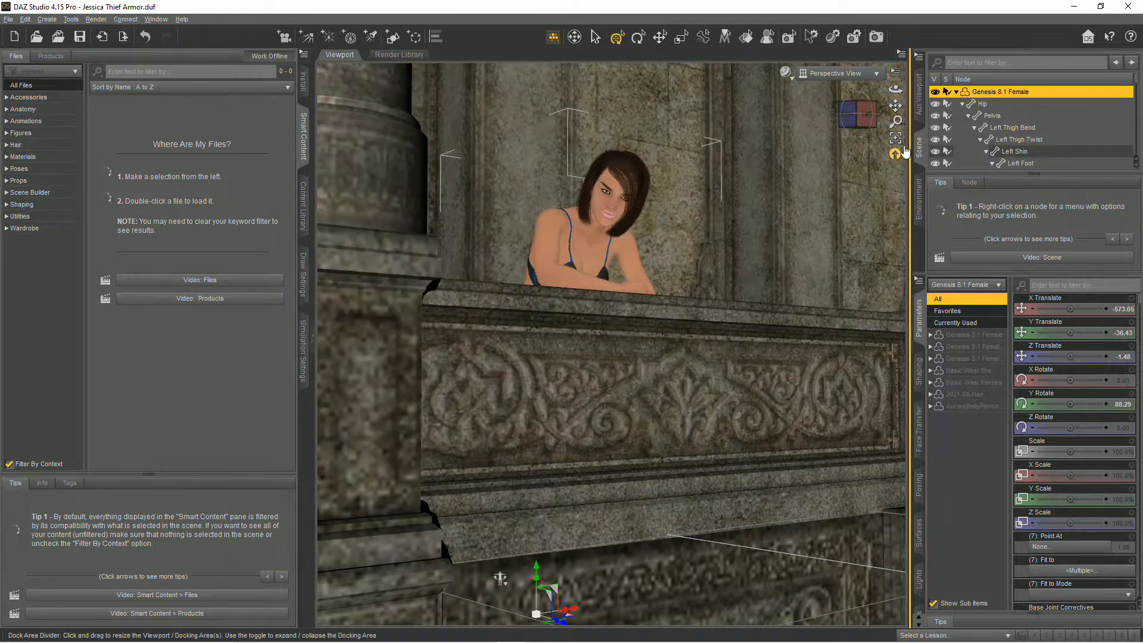
click(898, 152)
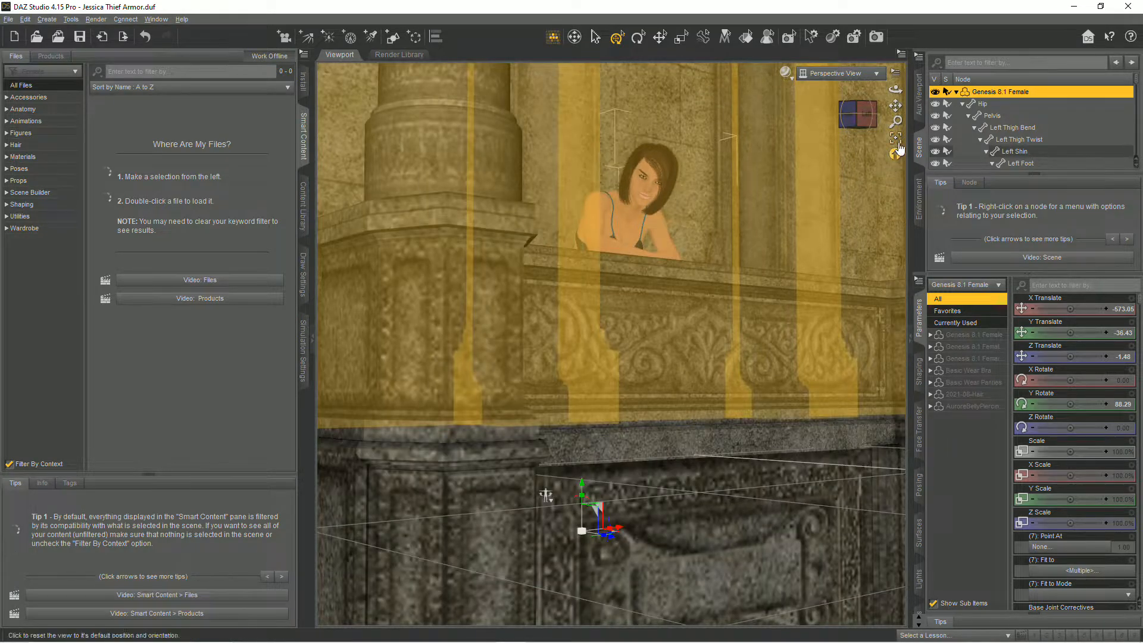
click(640, 194)
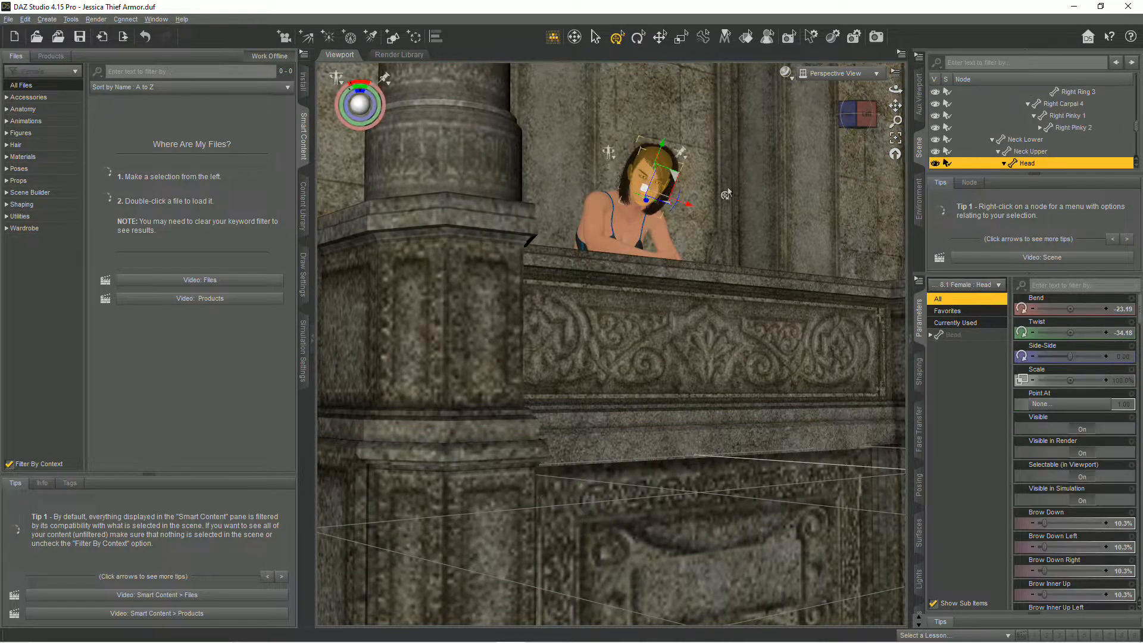
click(896, 140)
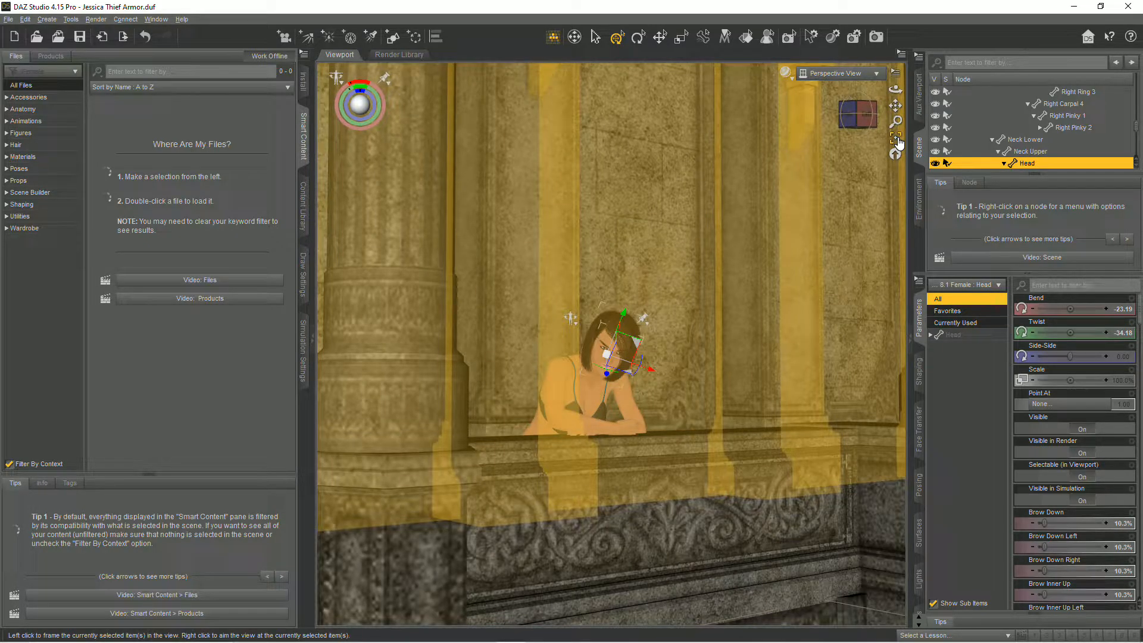
click(647, 370)
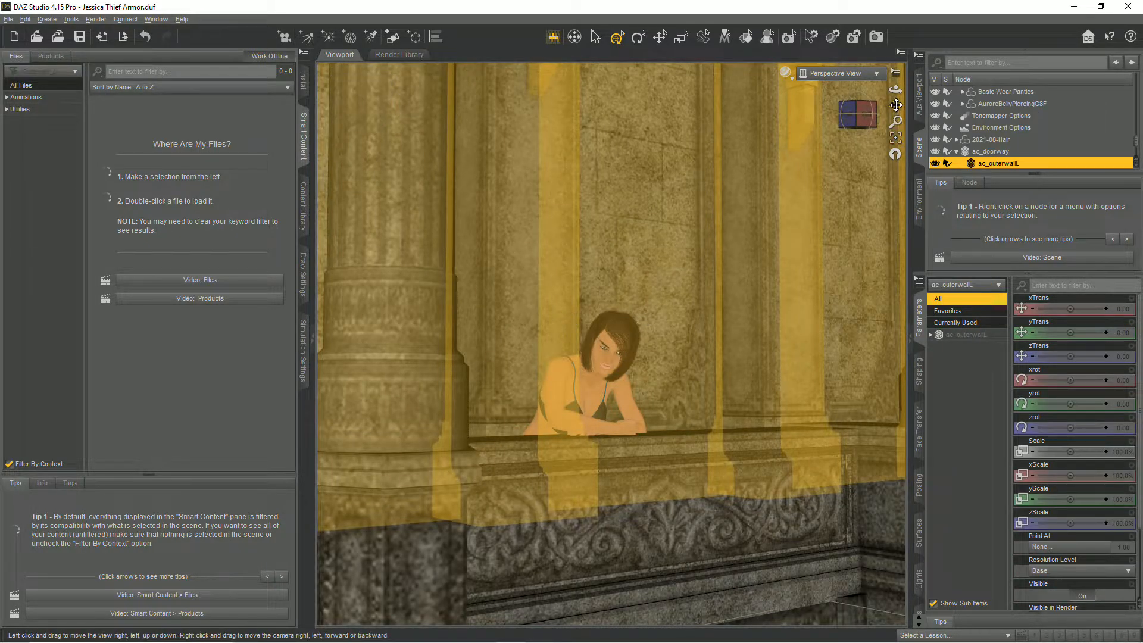
scroll(647, 371, up, 1)
scroll(630, 445, up, 5)
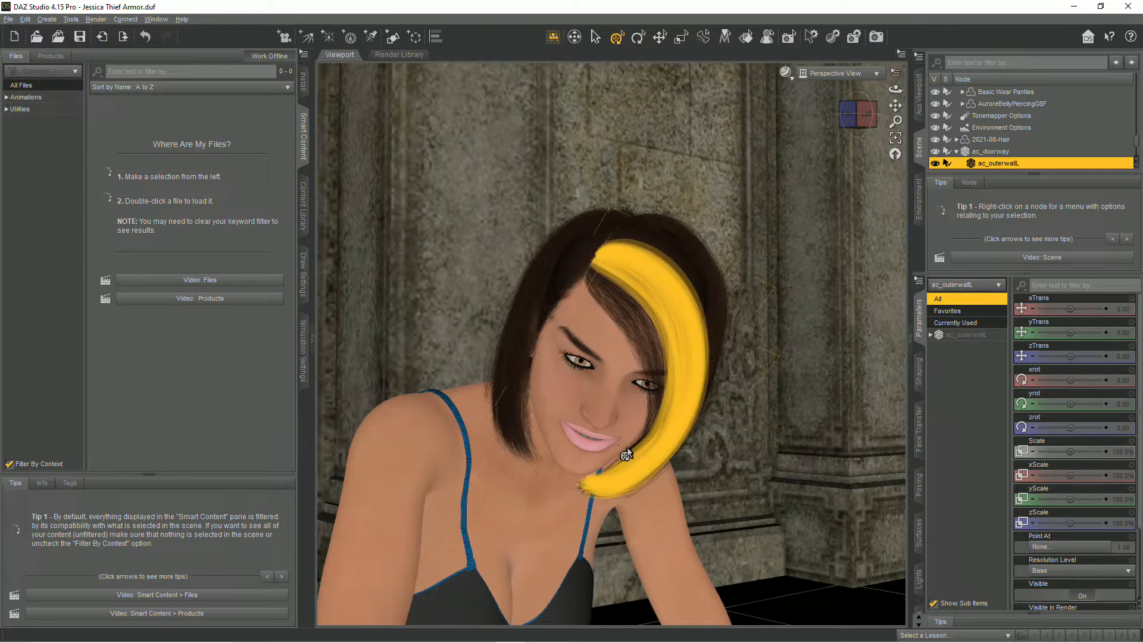
scroll(627, 451, up, 2)
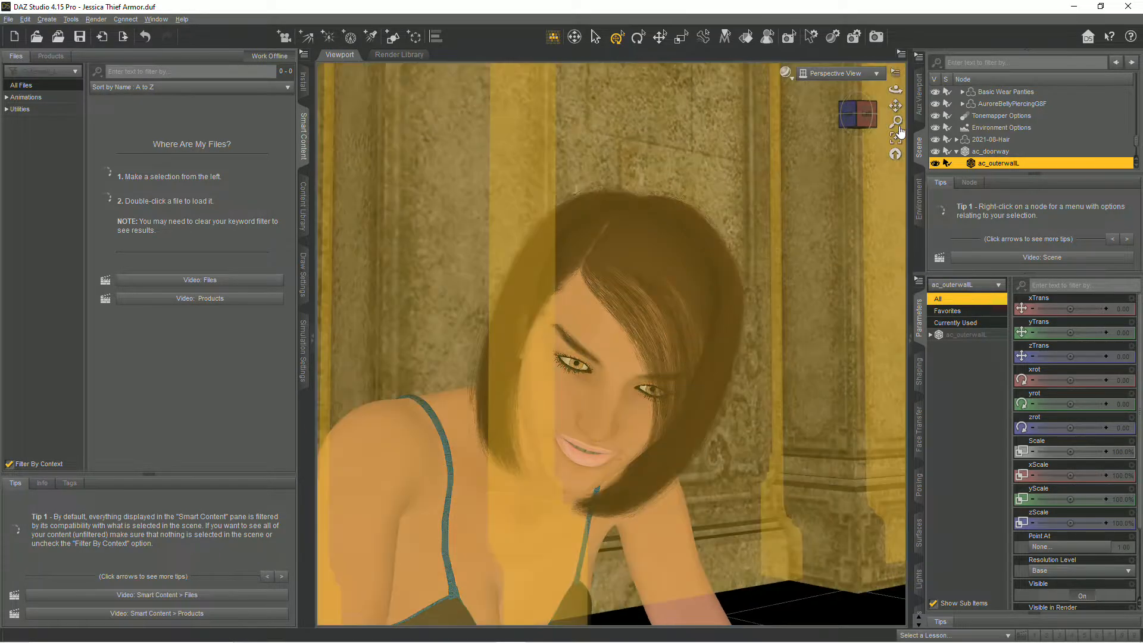
drag(896, 104, 546, 398)
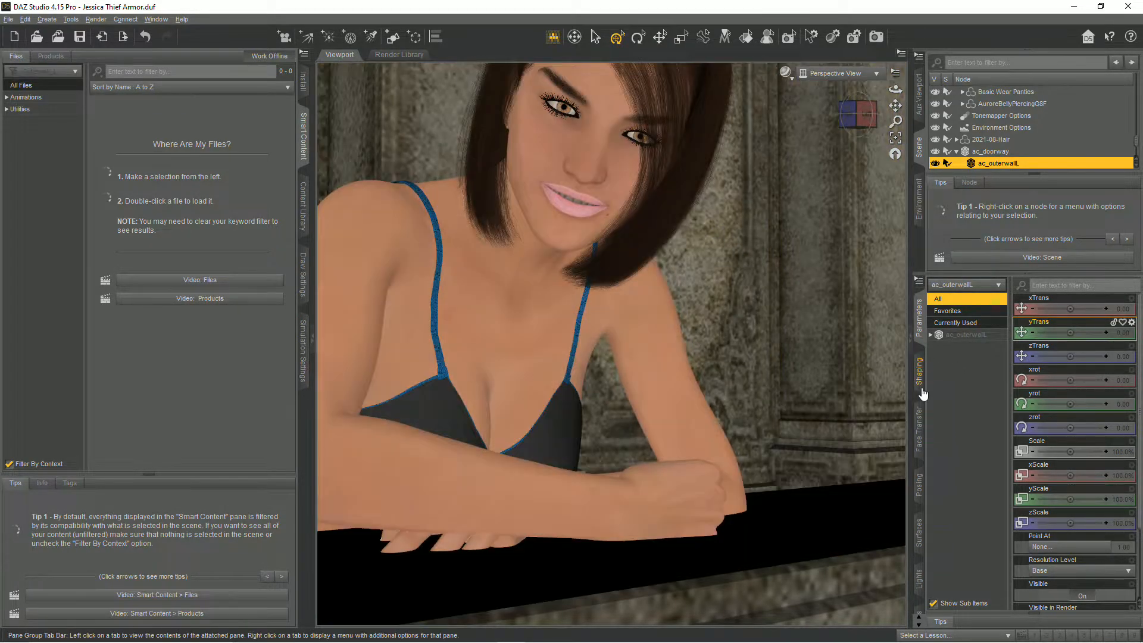
Select the character's head and examine the surface settings of the piercing, underwear and Genesis 8.1 Female items, ending with all surfaces together
click(921, 387)
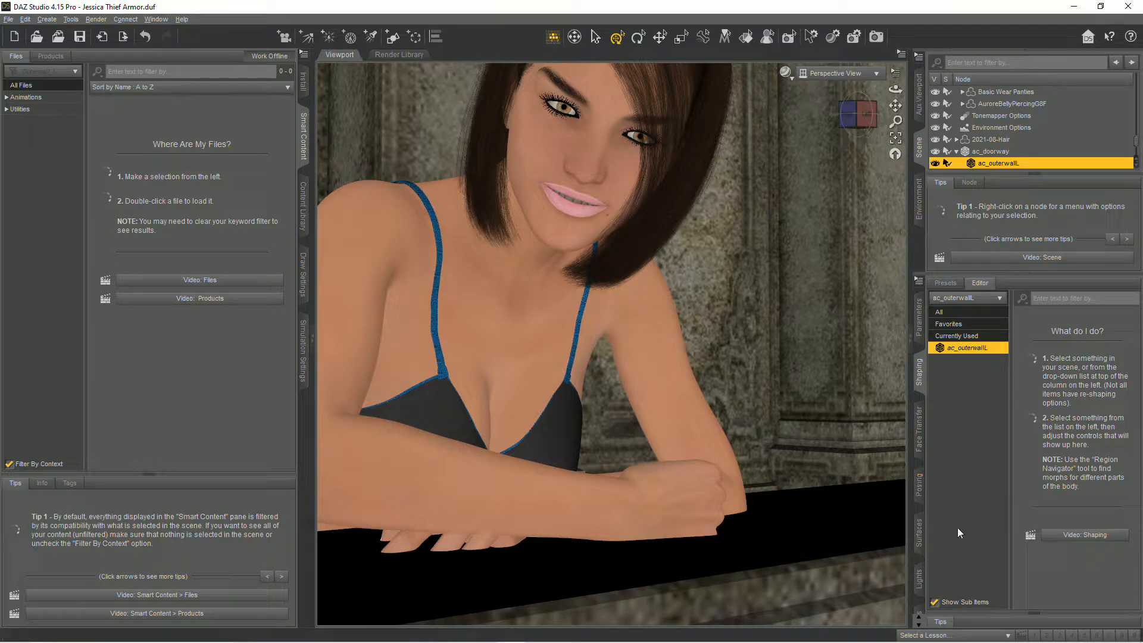
click(924, 544)
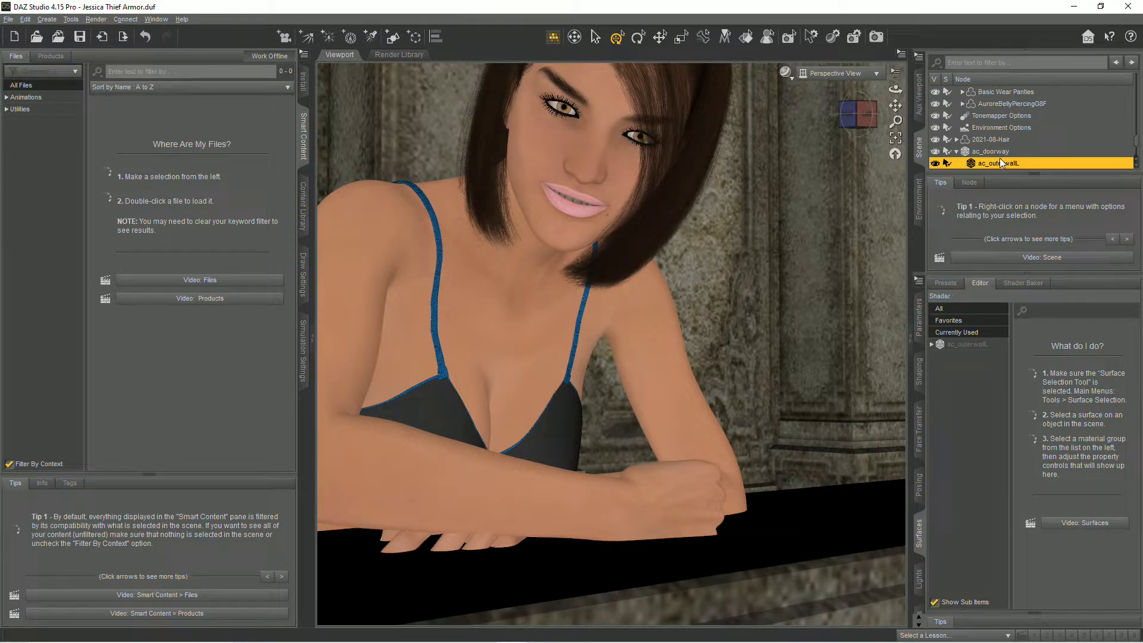
click(547, 169)
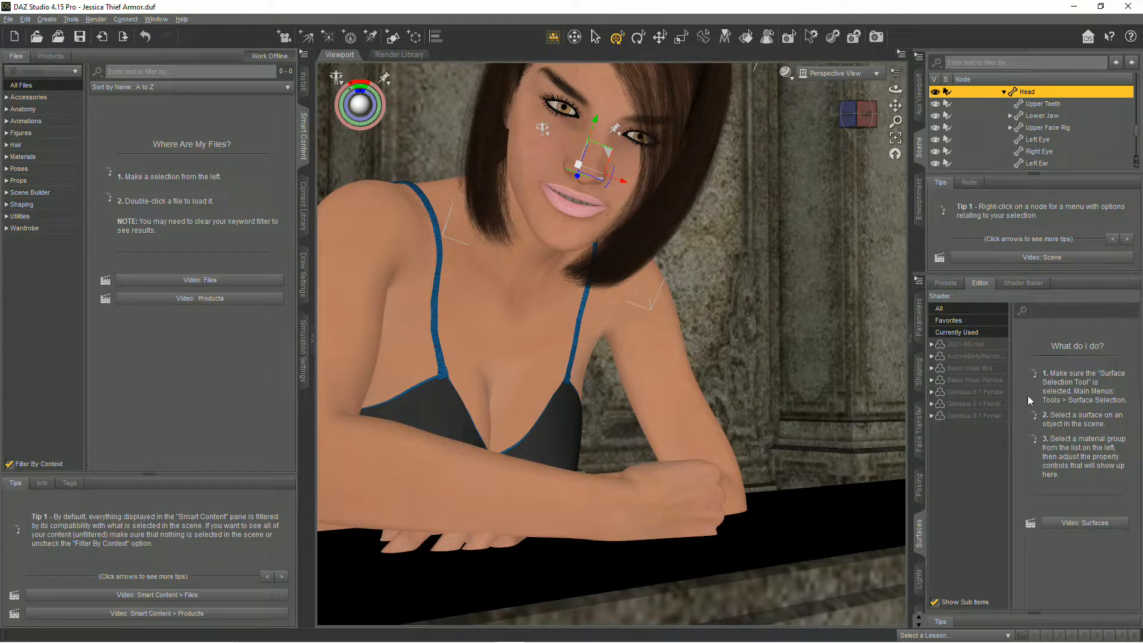
click(970, 357)
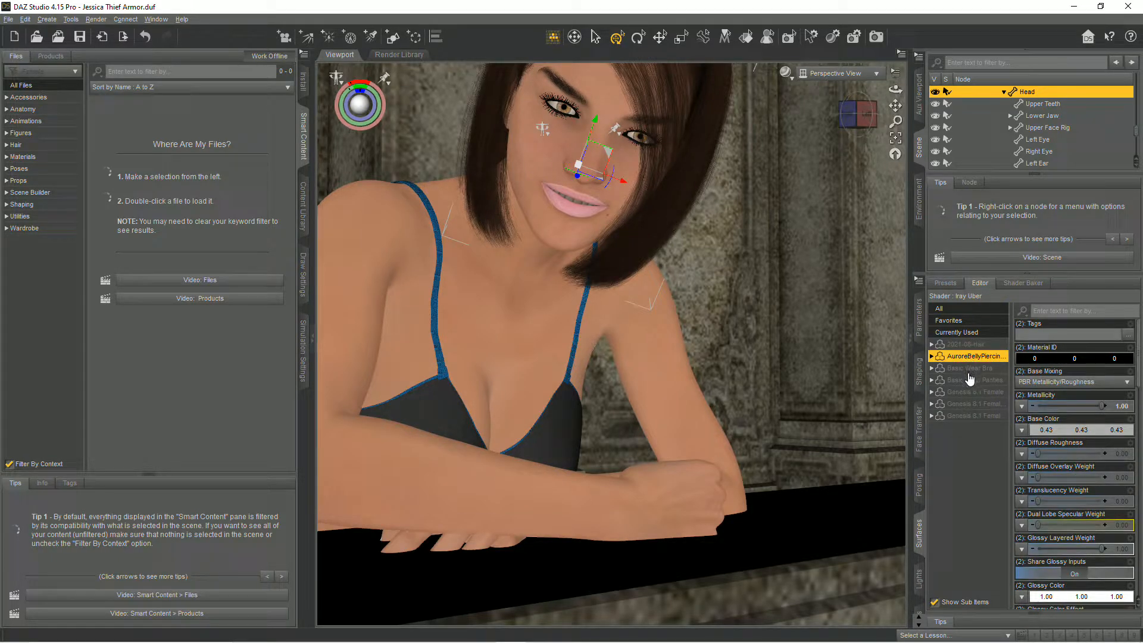
click(969, 370)
click(971, 382)
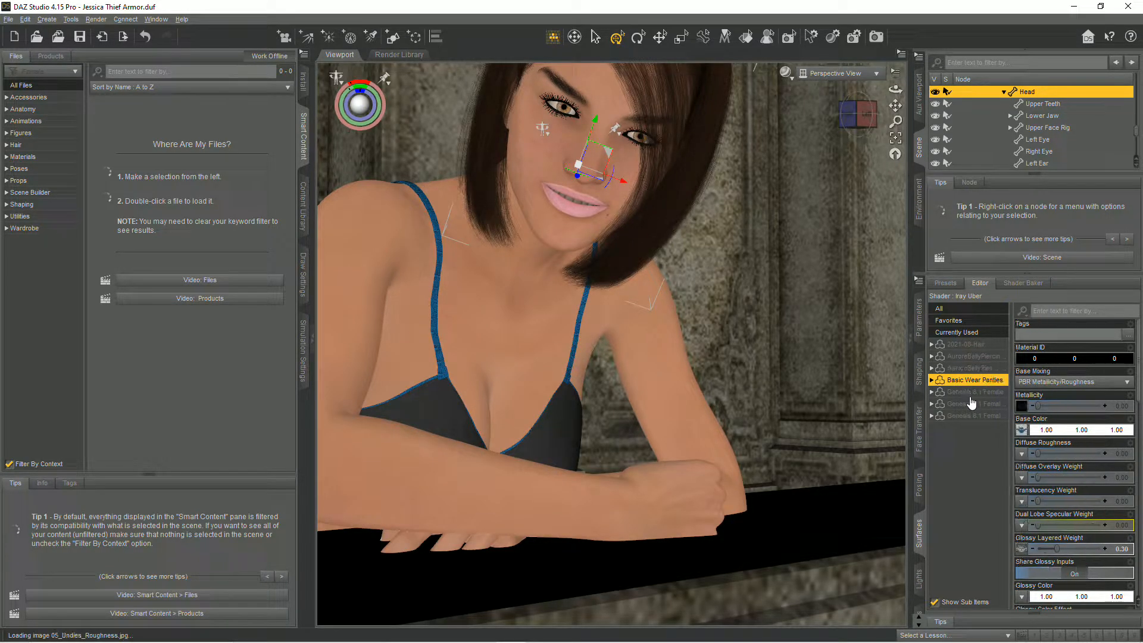
click(972, 396)
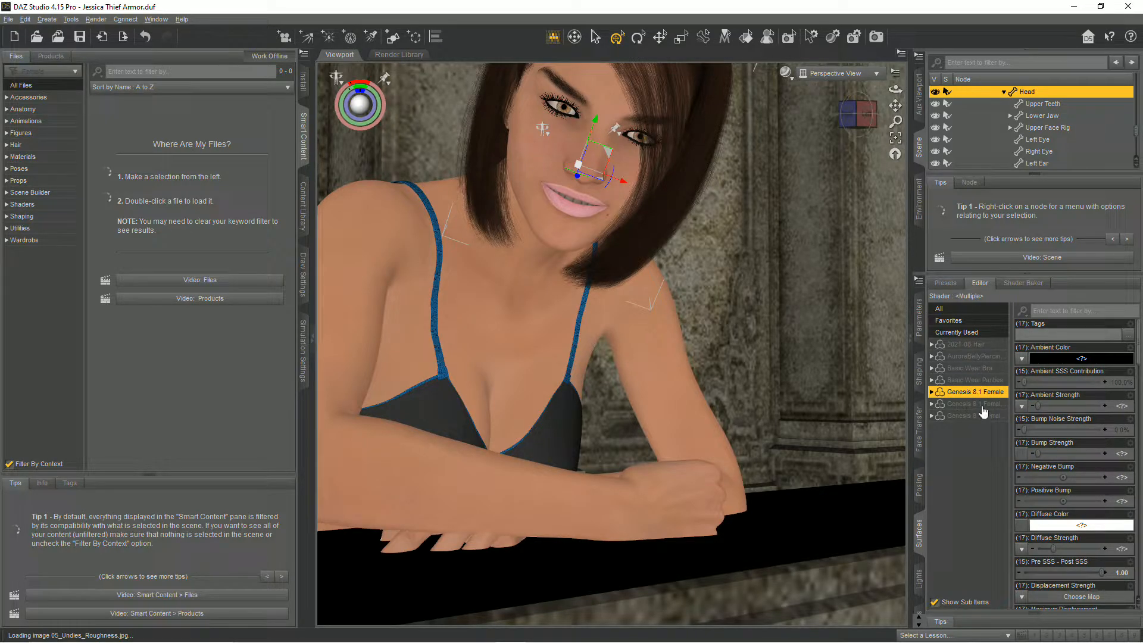
click(984, 405)
click(982, 417)
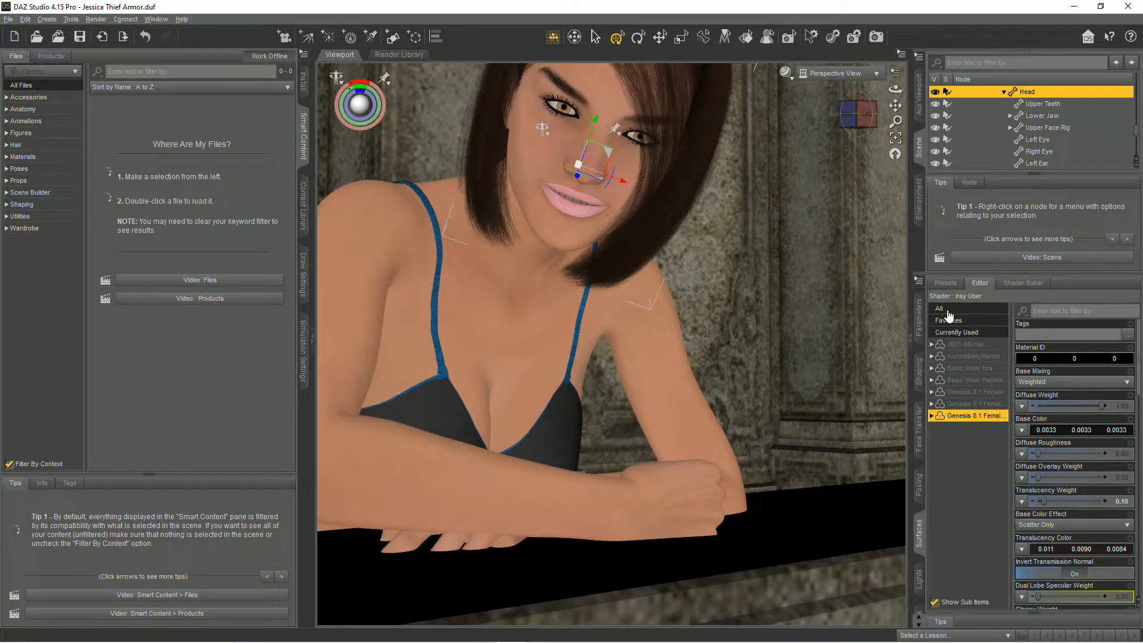
click(949, 310)
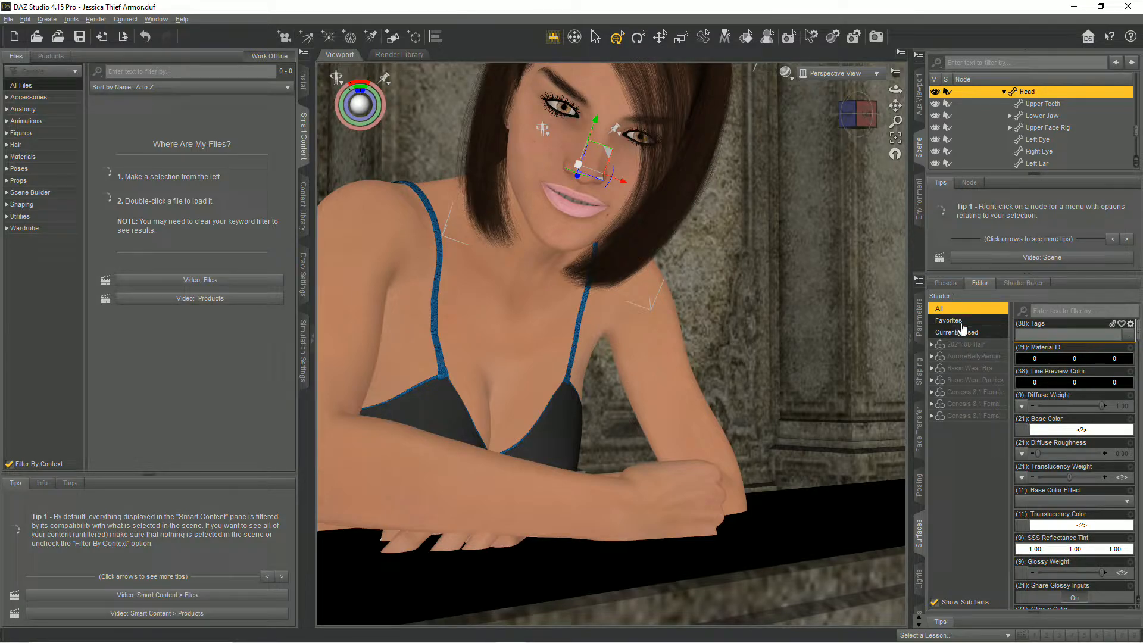
Look through all the head's shaping morphs and search them for mouth and lips controls
click(921, 374)
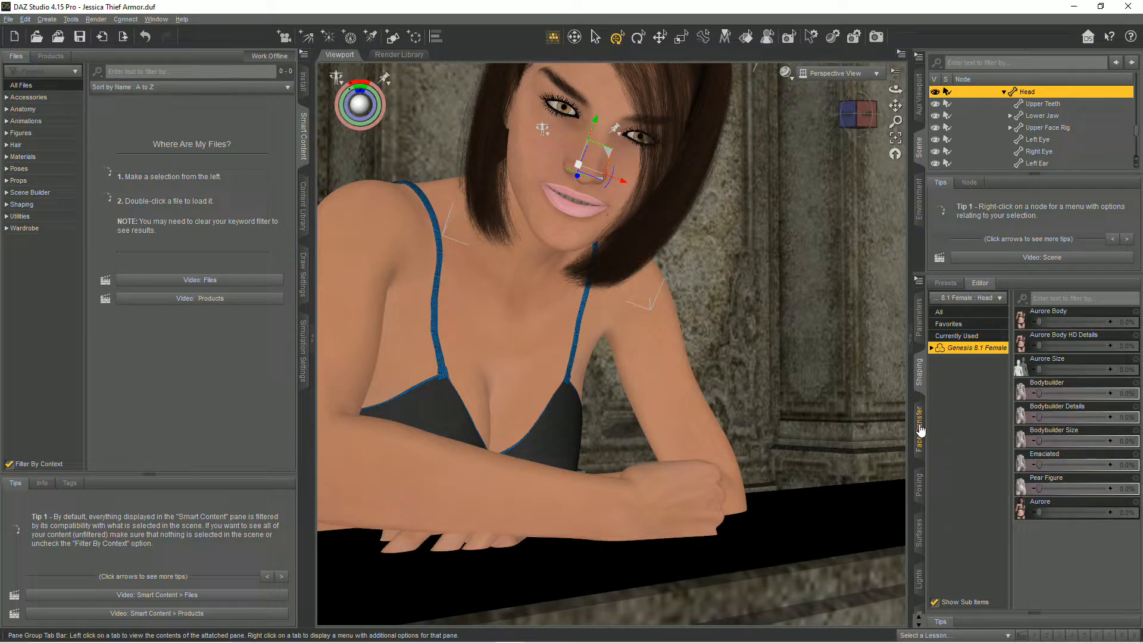
click(943, 314)
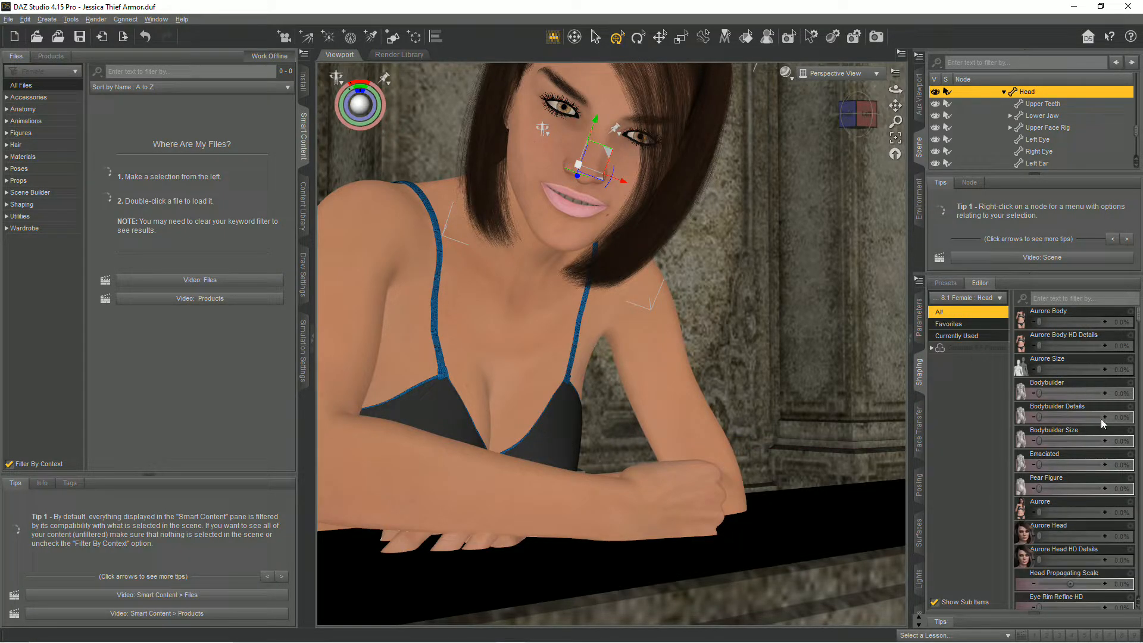
scroll(1103, 423, down, 6)
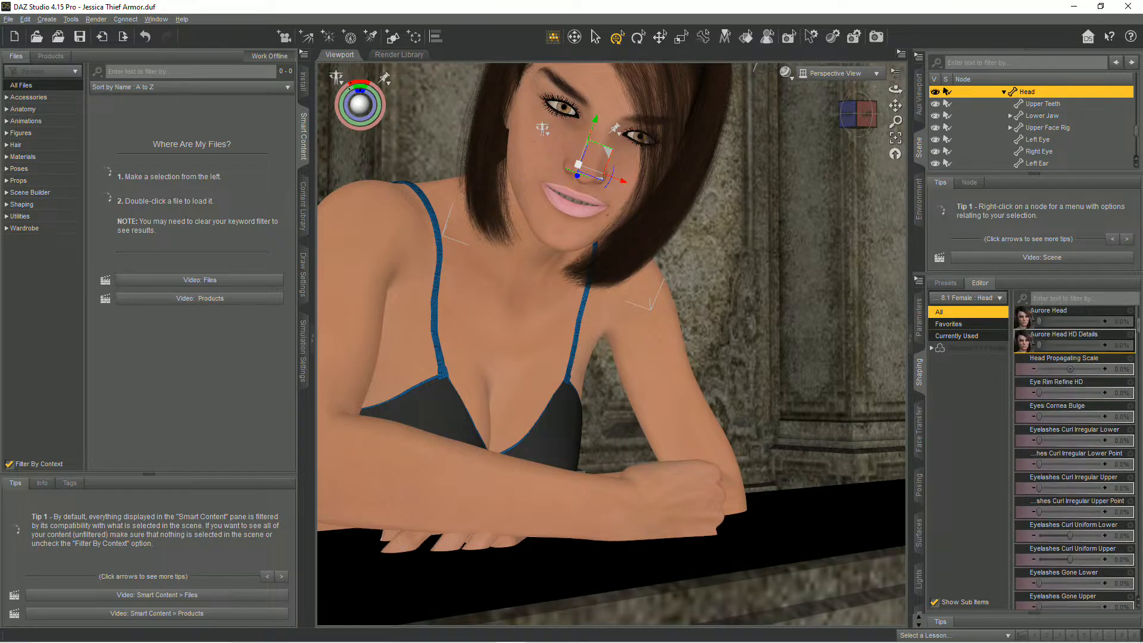
click(1060, 298)
text(mout)
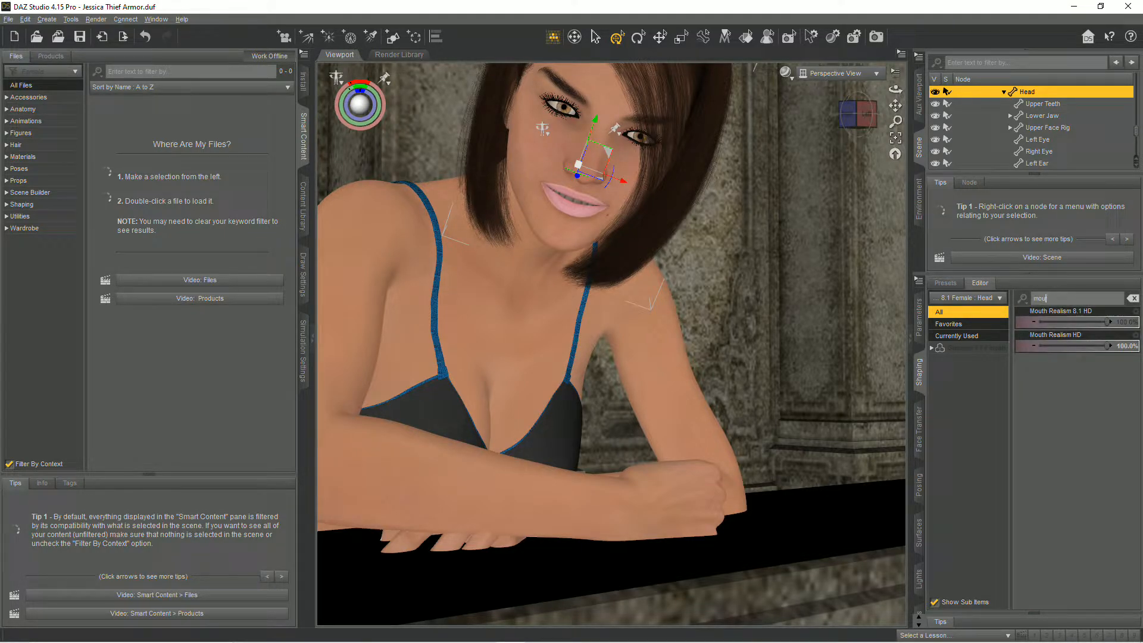
key(BackSpace)
key(BackSpace)
key(BackSpace)
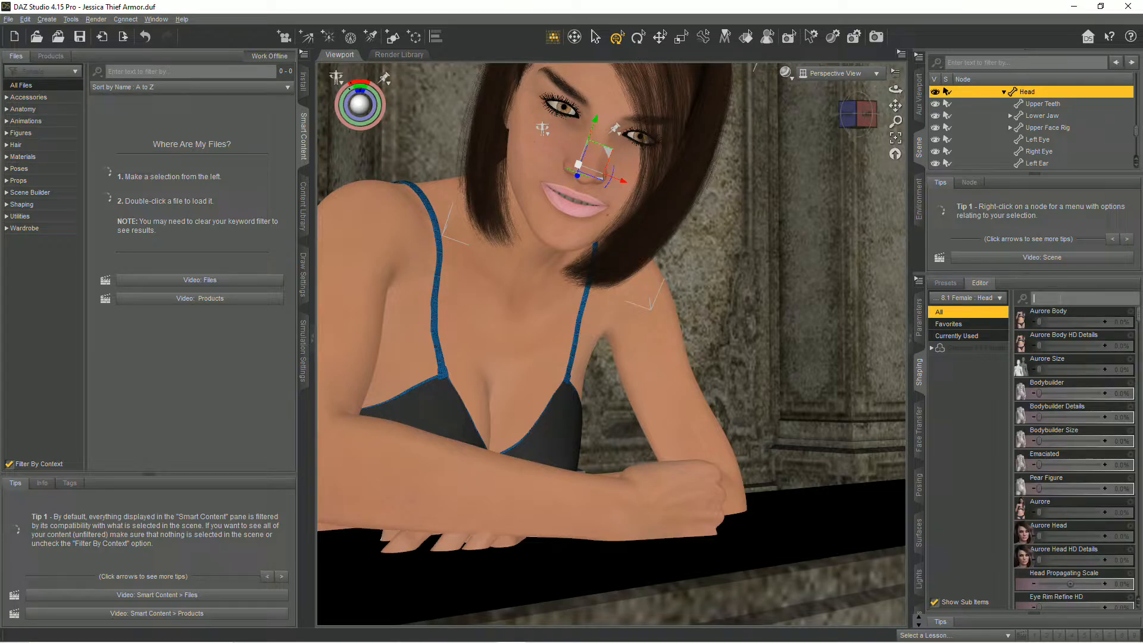
text(lips)
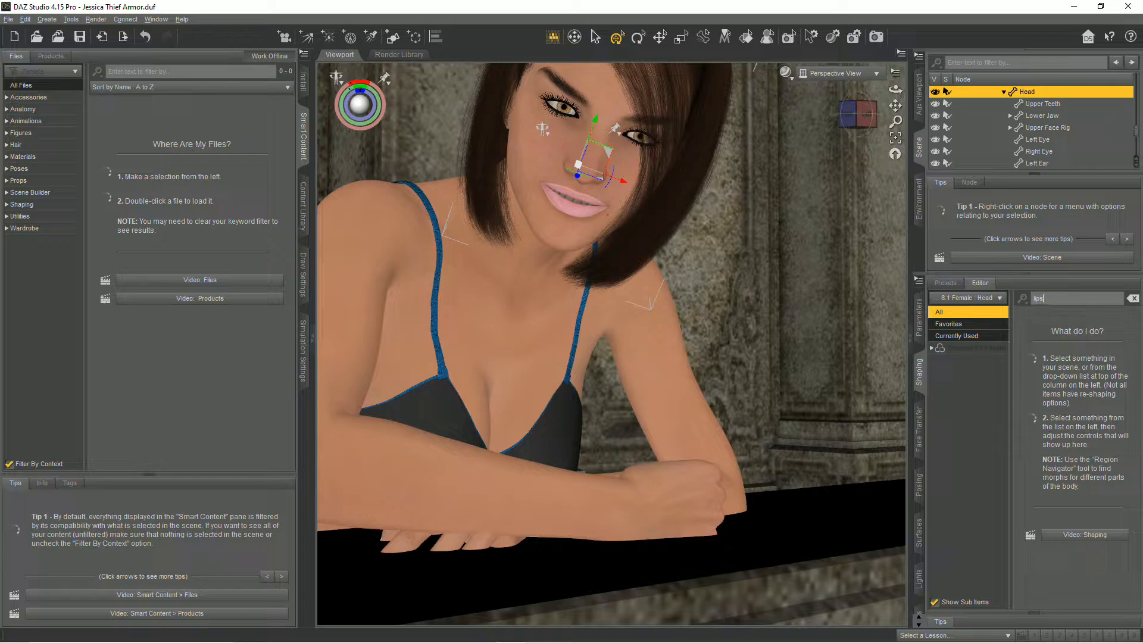
key(BackSpace)
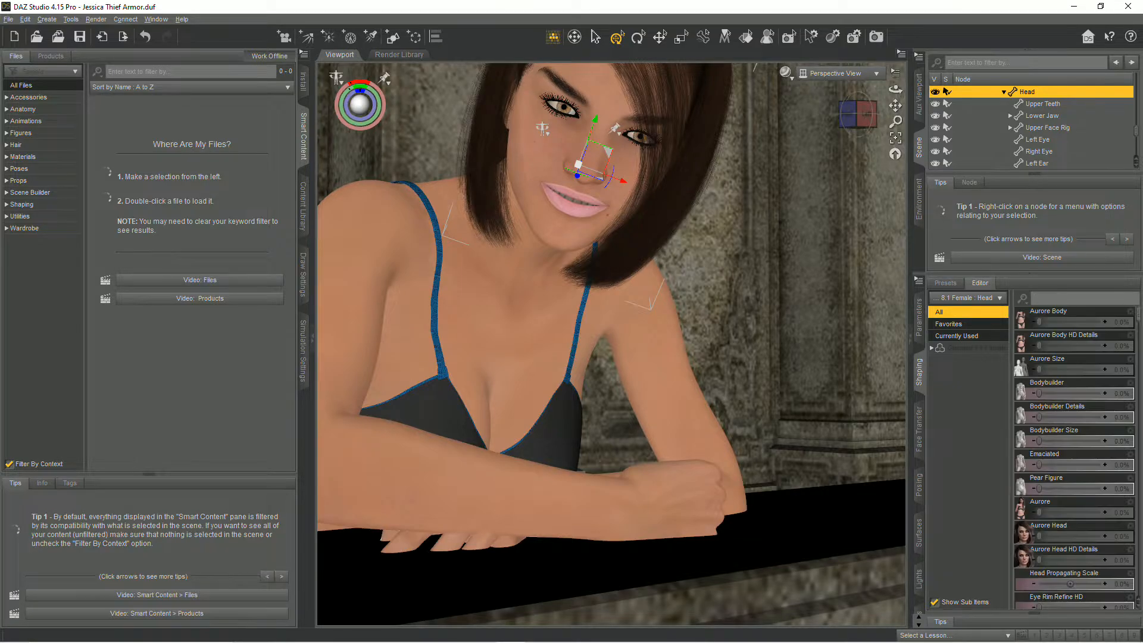
Select the whole Genesis 8.1 Female figure for shaping and search its morphs for lips
click(978, 303)
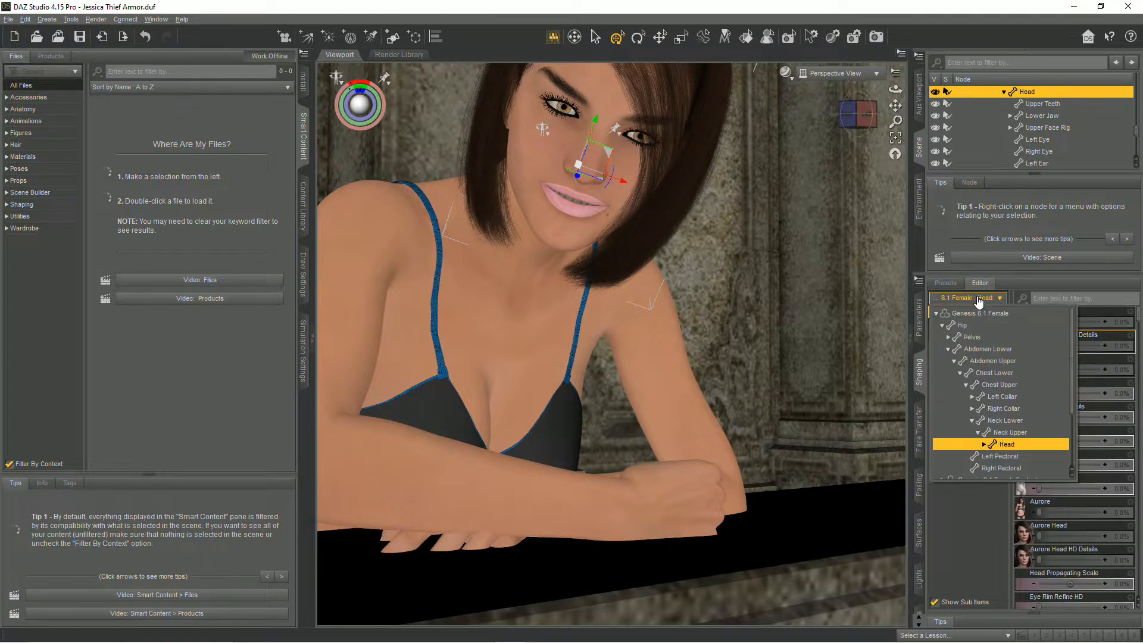
click(996, 301)
click(998, 299)
click(999, 313)
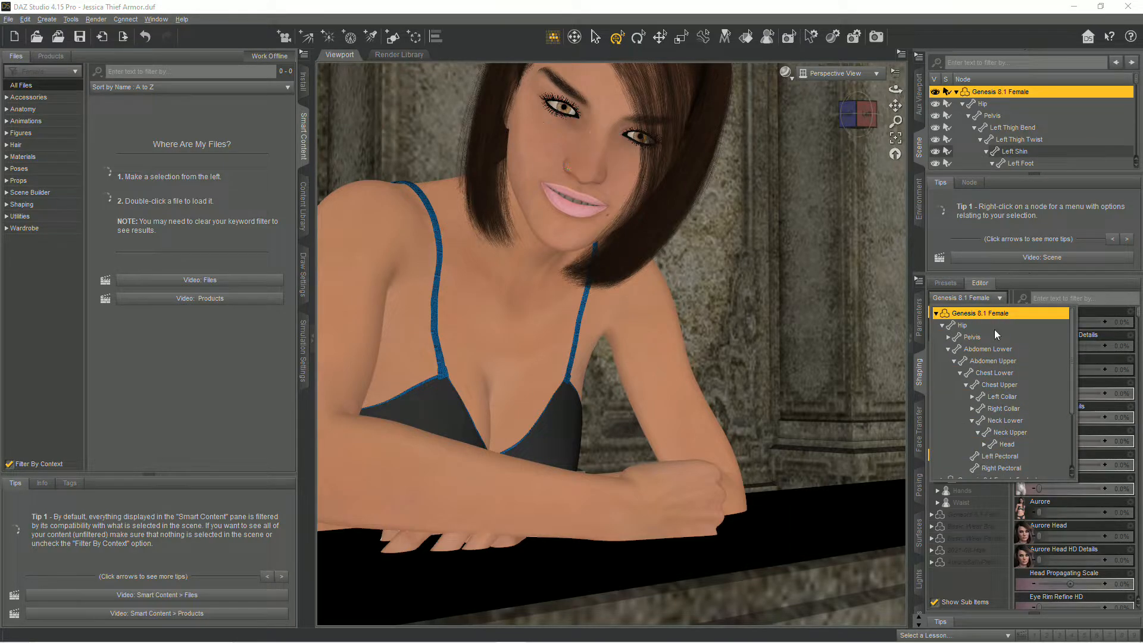
click(1066, 299)
text(lips)
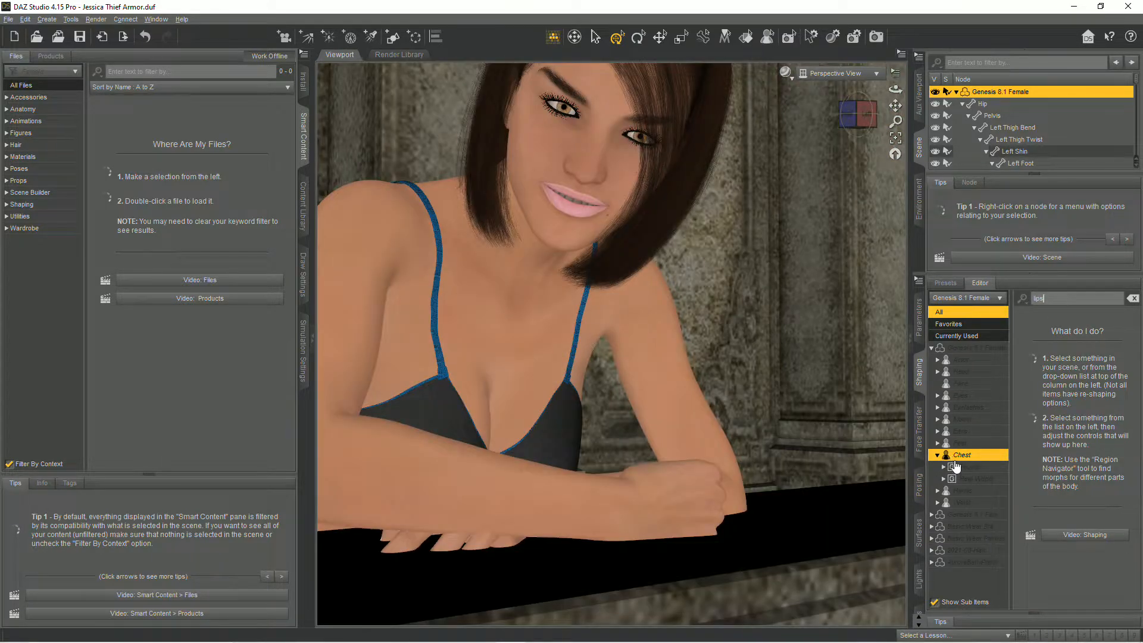
click(938, 455)
Find the figure's smile posing controls and set Smile Full Face to 35.1% and Smile Open Full Face to 53.5%
click(921, 417)
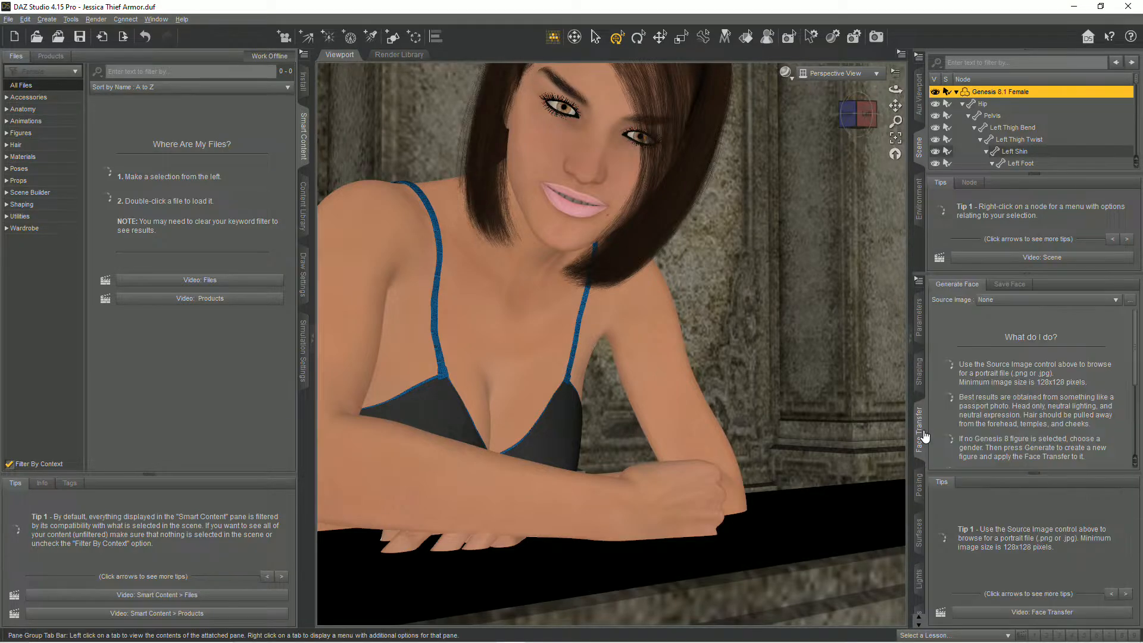
click(920, 498)
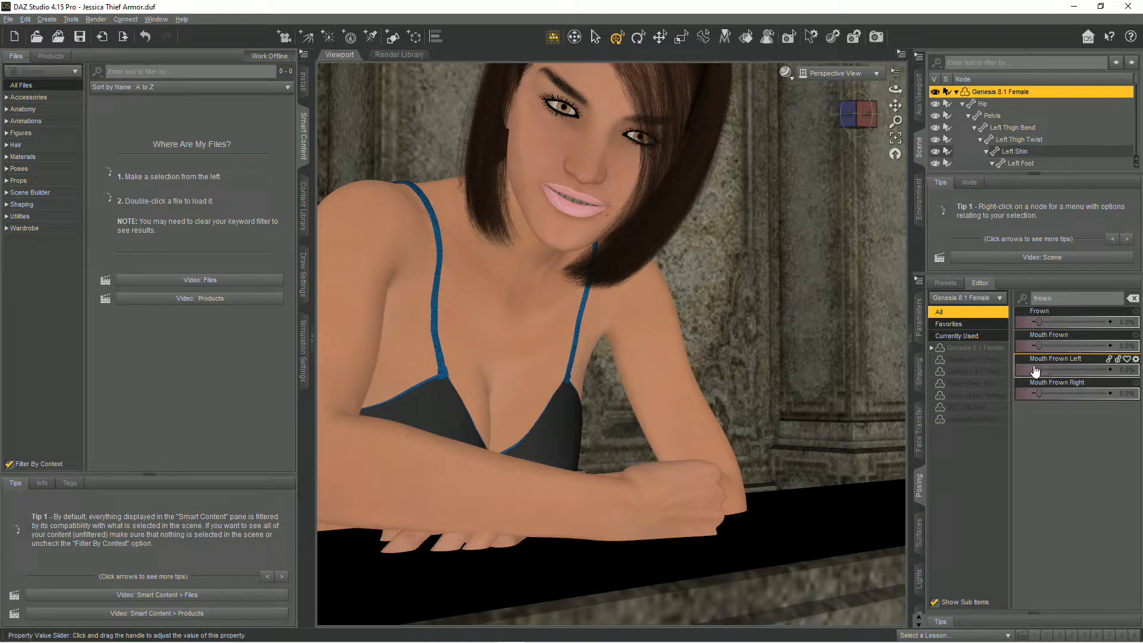
click(1054, 294)
key(ctrl+a)
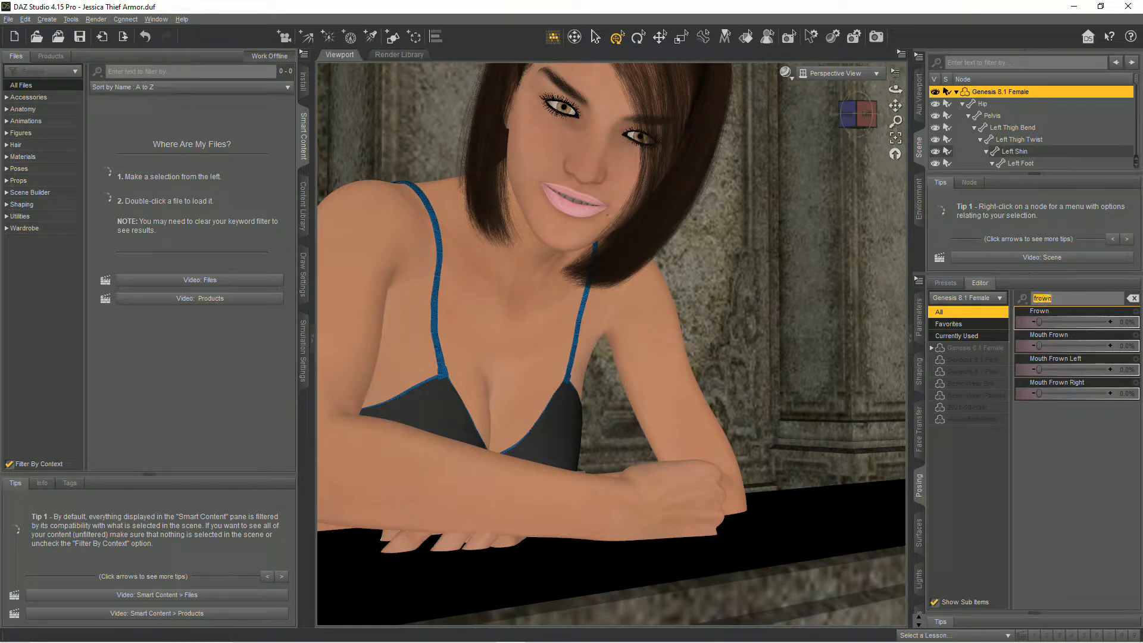
text(smile)
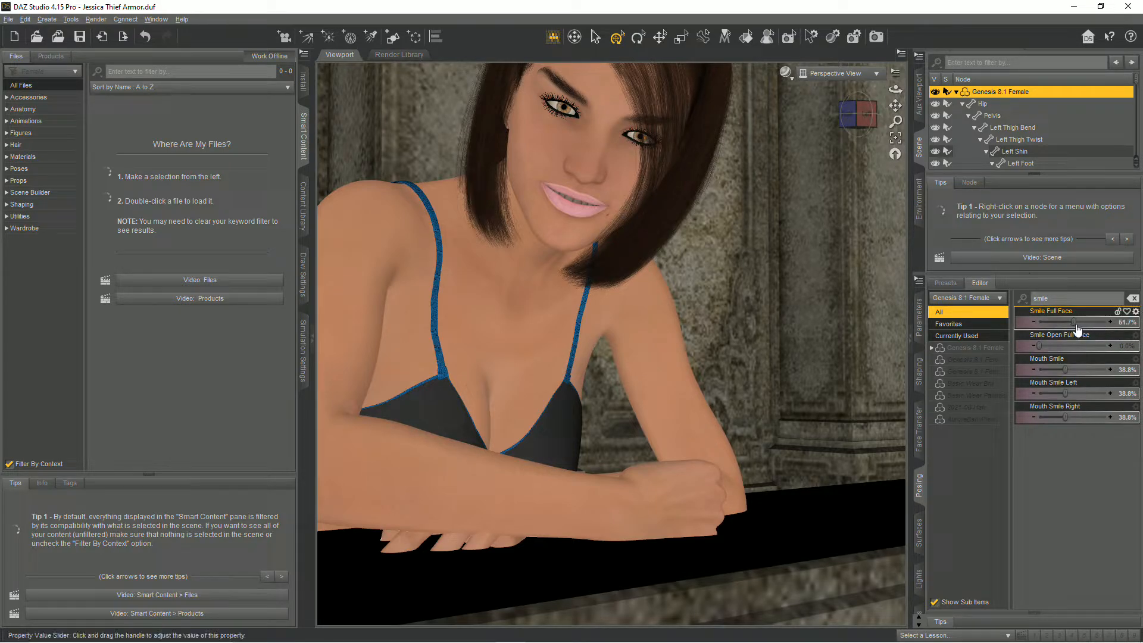
drag(1076, 322, 1027, 357)
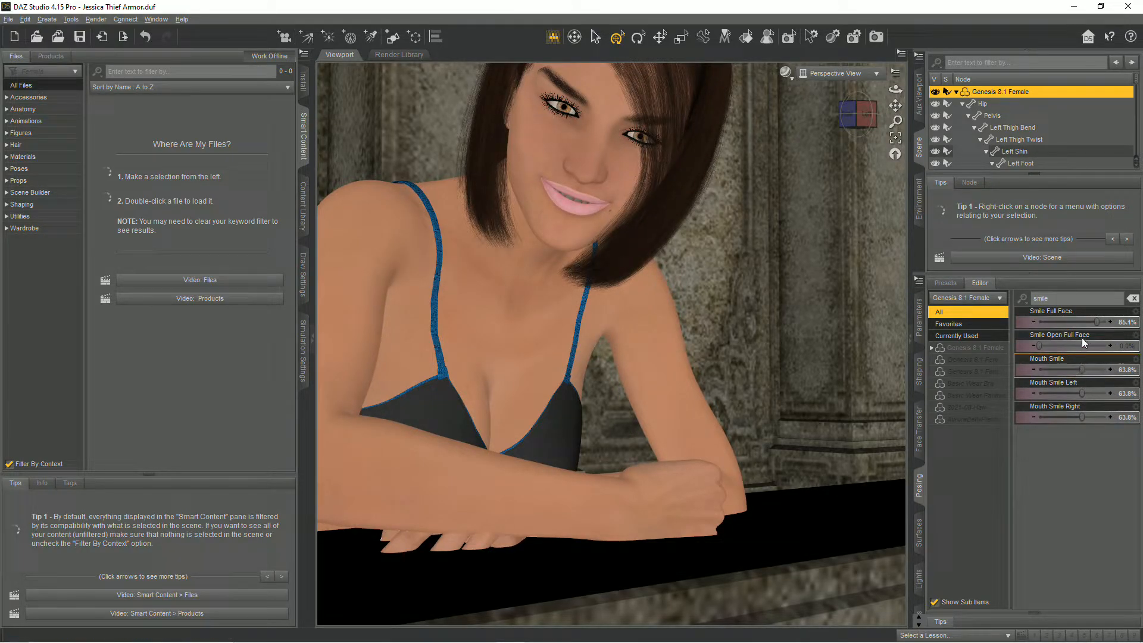
drag(1097, 322, 1073, 362)
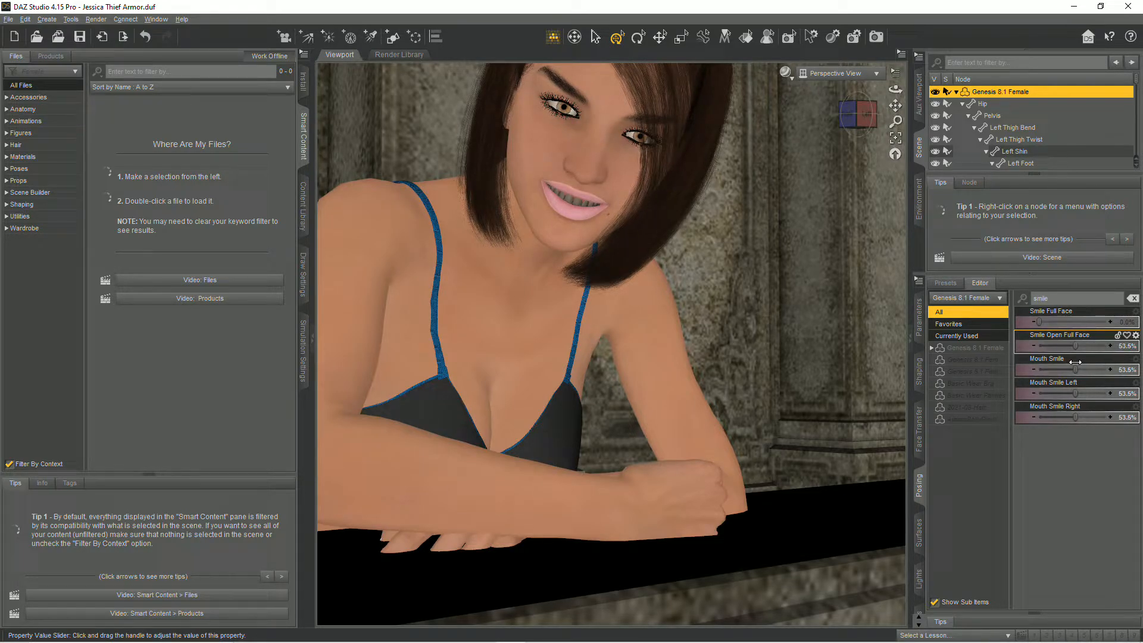
drag(1040, 322, 1070, 336)
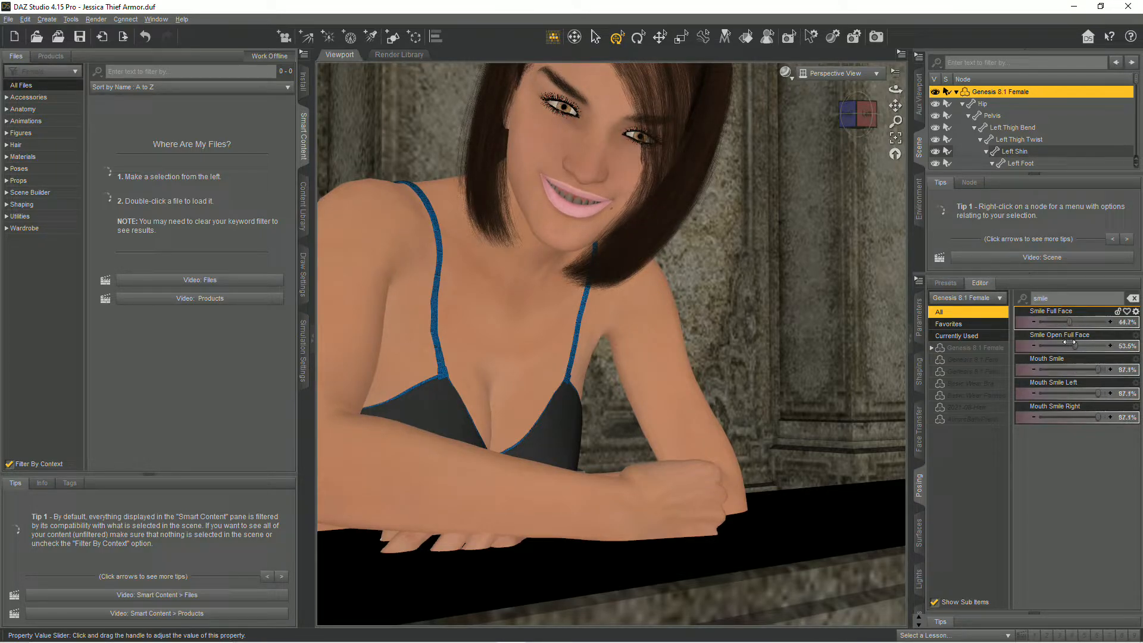
drag(1070, 342, 1064, 343)
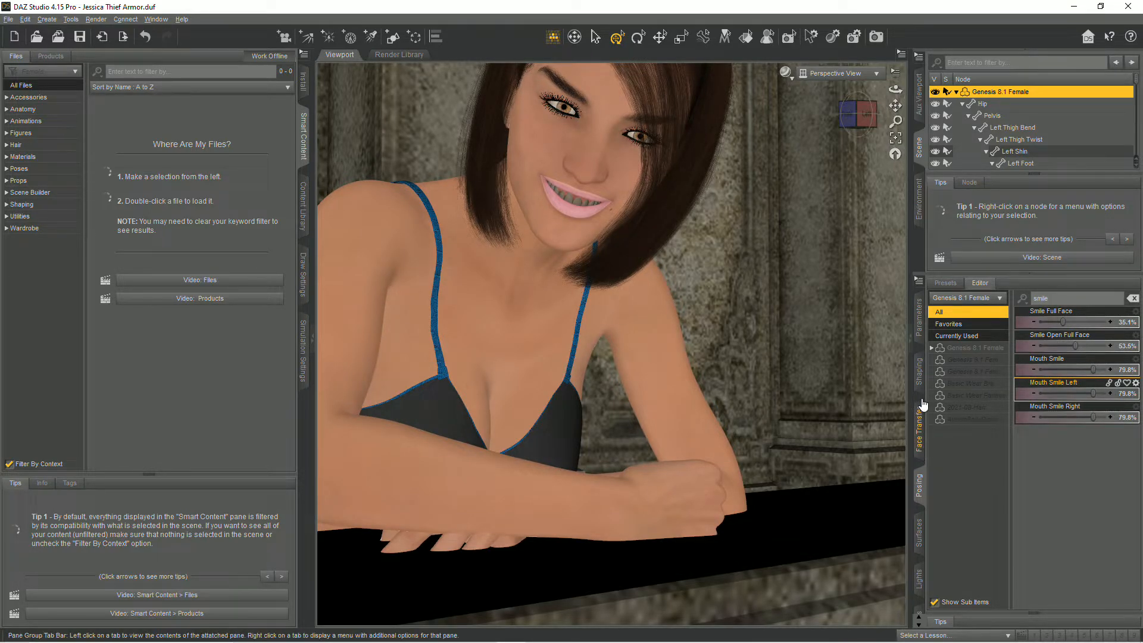
Clear the shaping filter and examine the figure's eyelash, Hands and Waist morphs
click(920, 373)
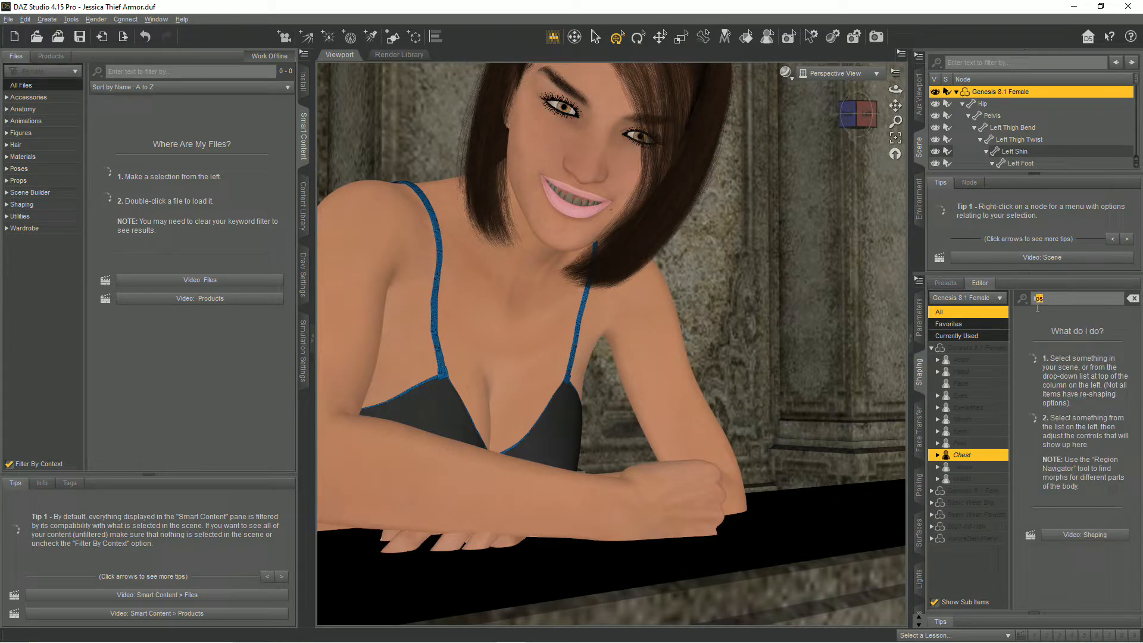
key(BackSpace)
scroll(1062, 381, down, 2)
scroll(1066, 429, down, 5)
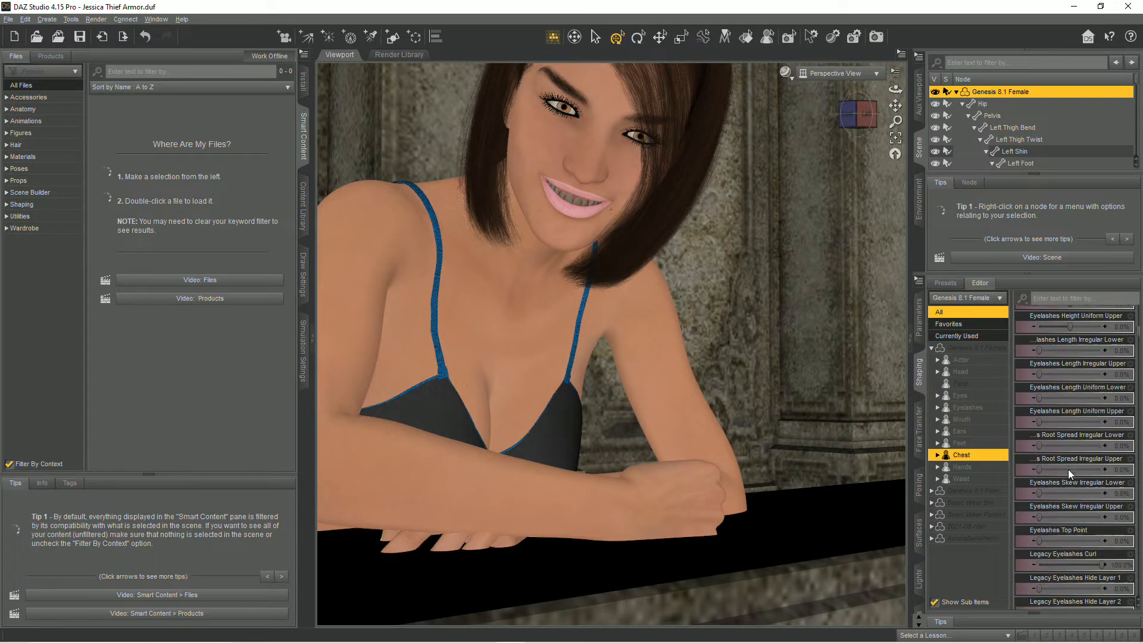
click(964, 480)
click(963, 468)
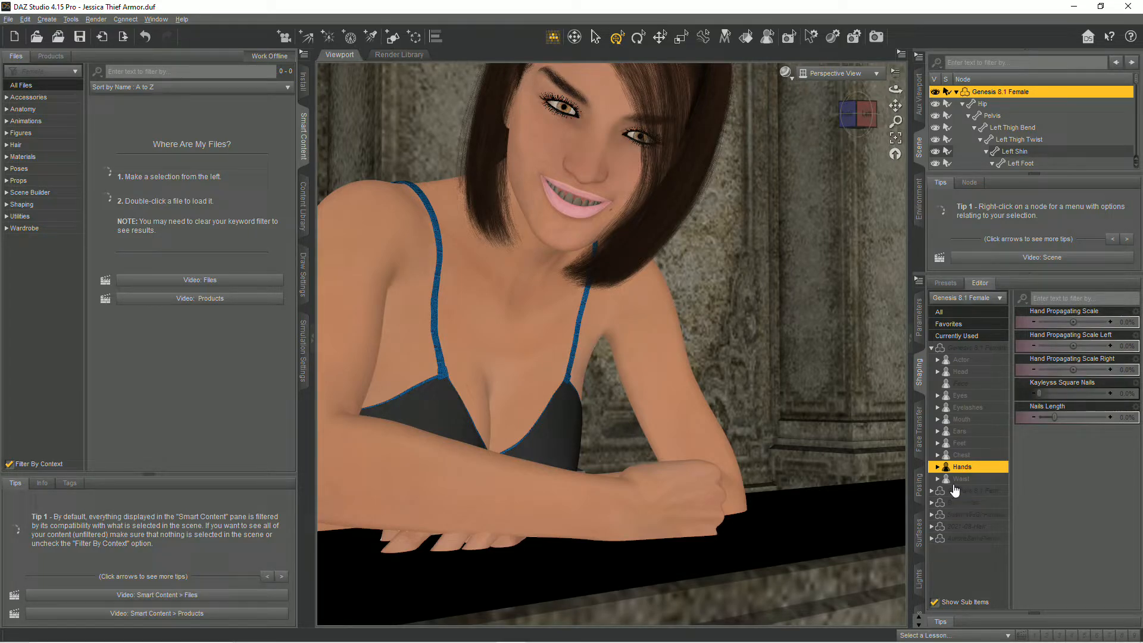
click(965, 480)
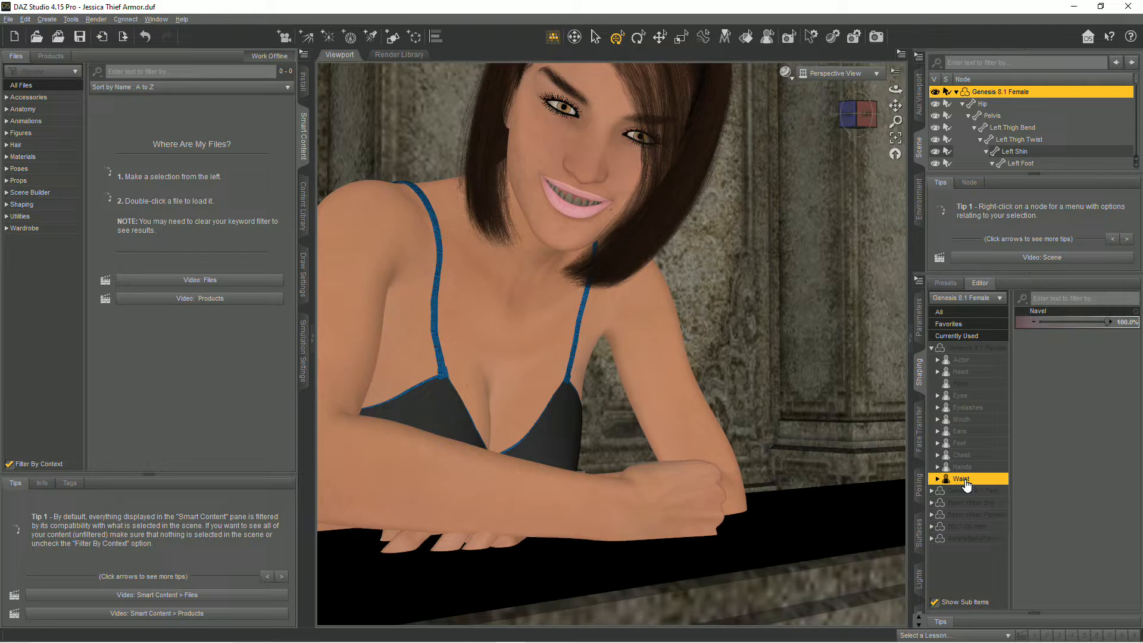
Look through the figure's smart content for Animations, Anatomy, Accessories, Figures, Hair and Materials
click(23, 122)
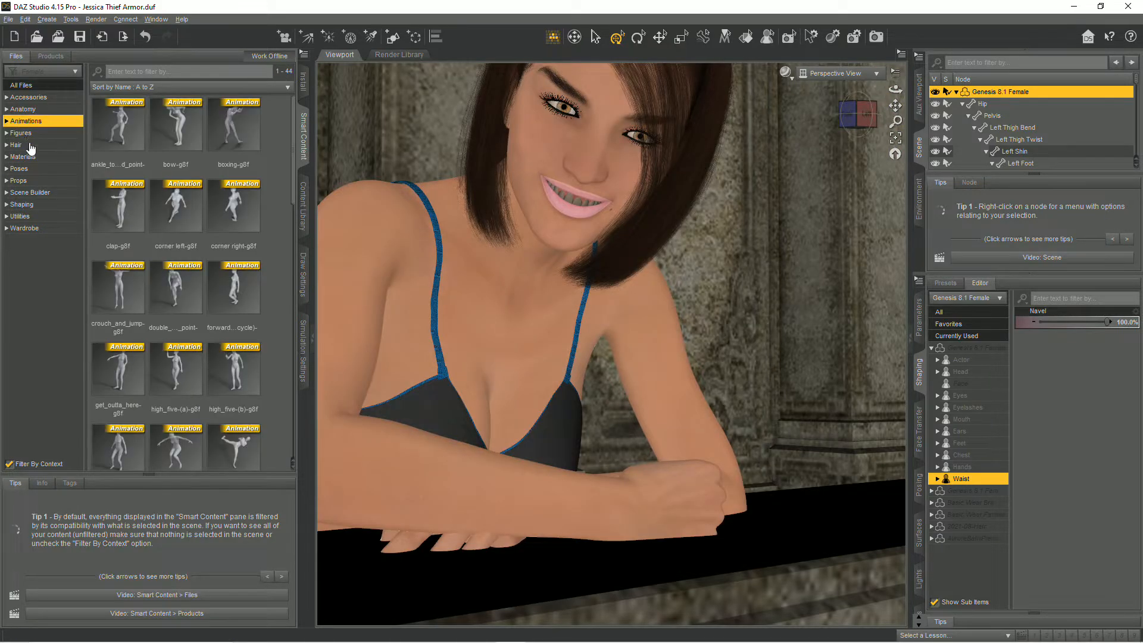
click(27, 110)
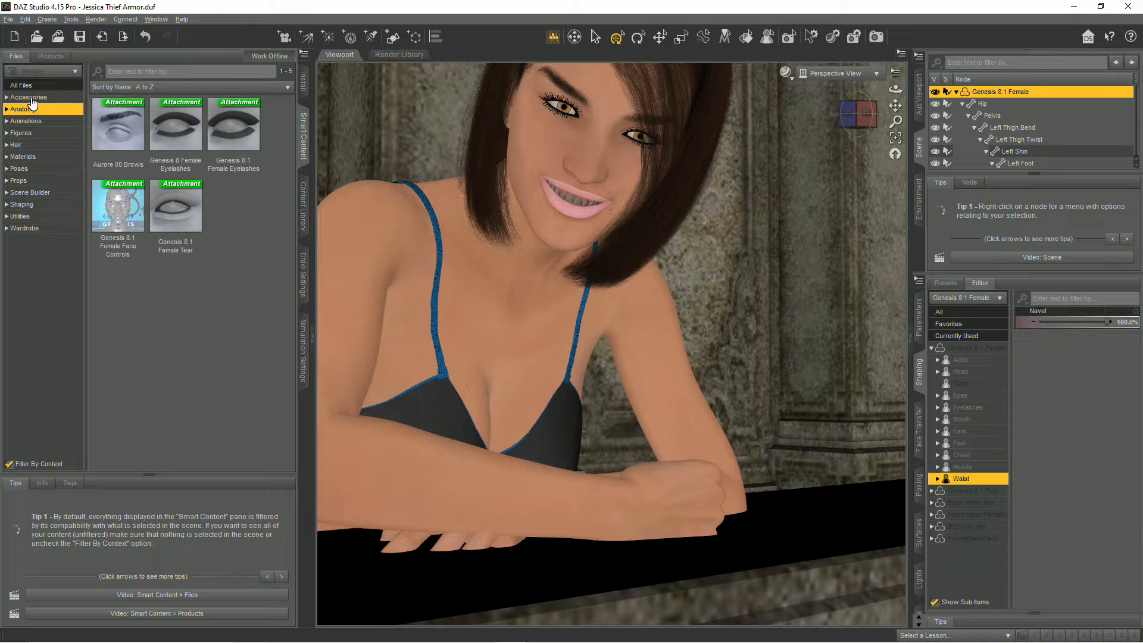
click(29, 98)
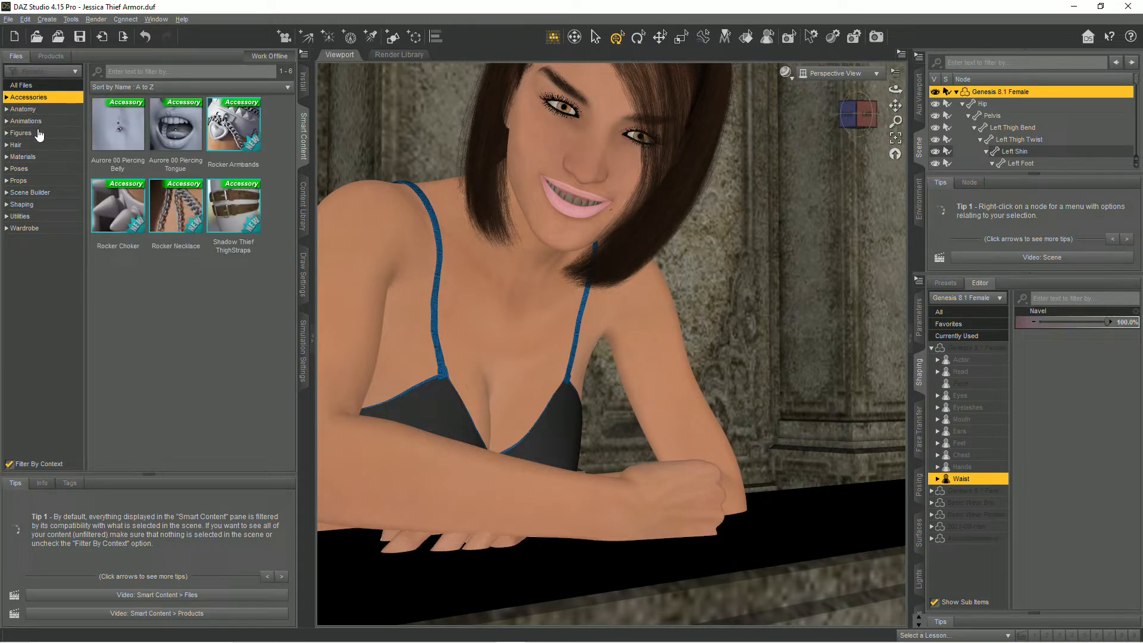
click(28, 123)
click(24, 134)
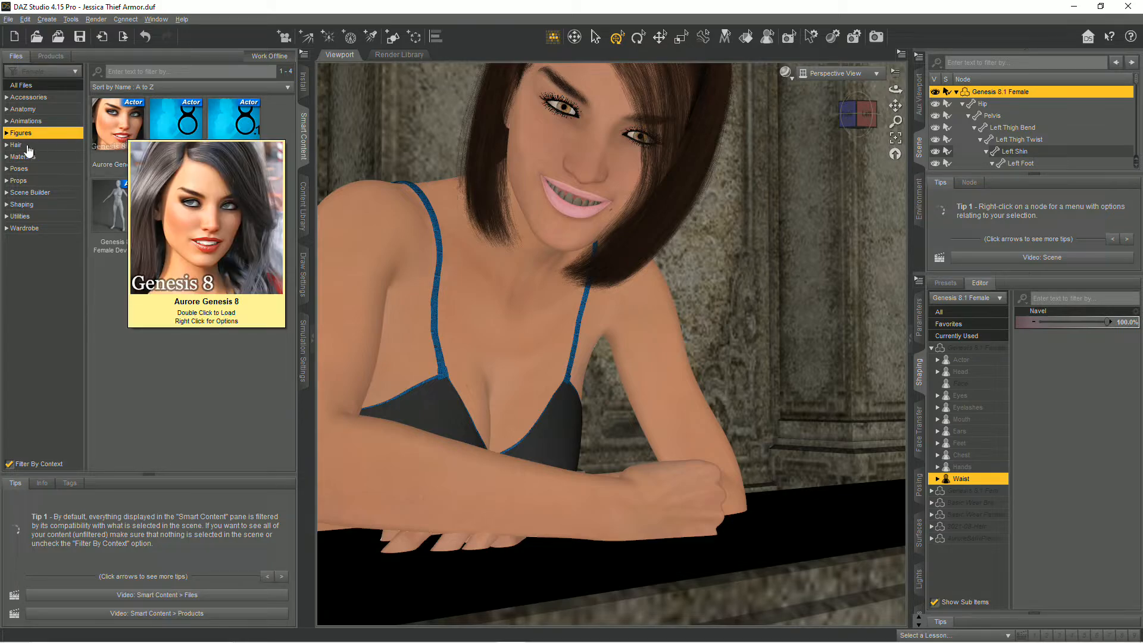
click(27, 147)
click(28, 157)
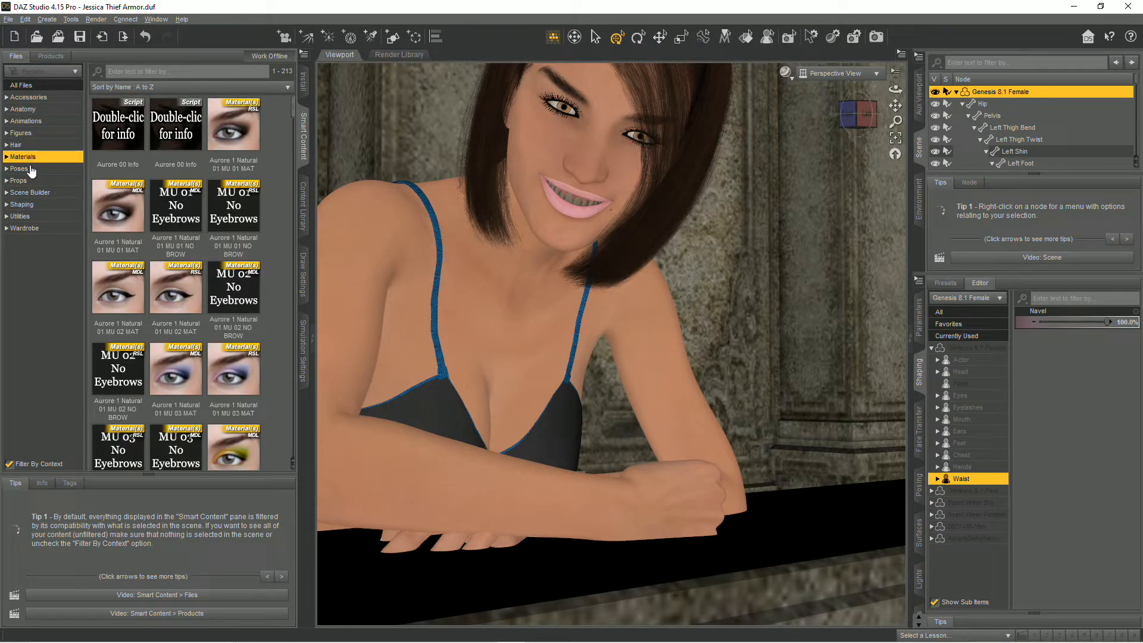
Find the lip materials for the figure and apply the MDL version of Aurore 2 Pale 02 Lips Reset
scroll(176, 308, down, 10)
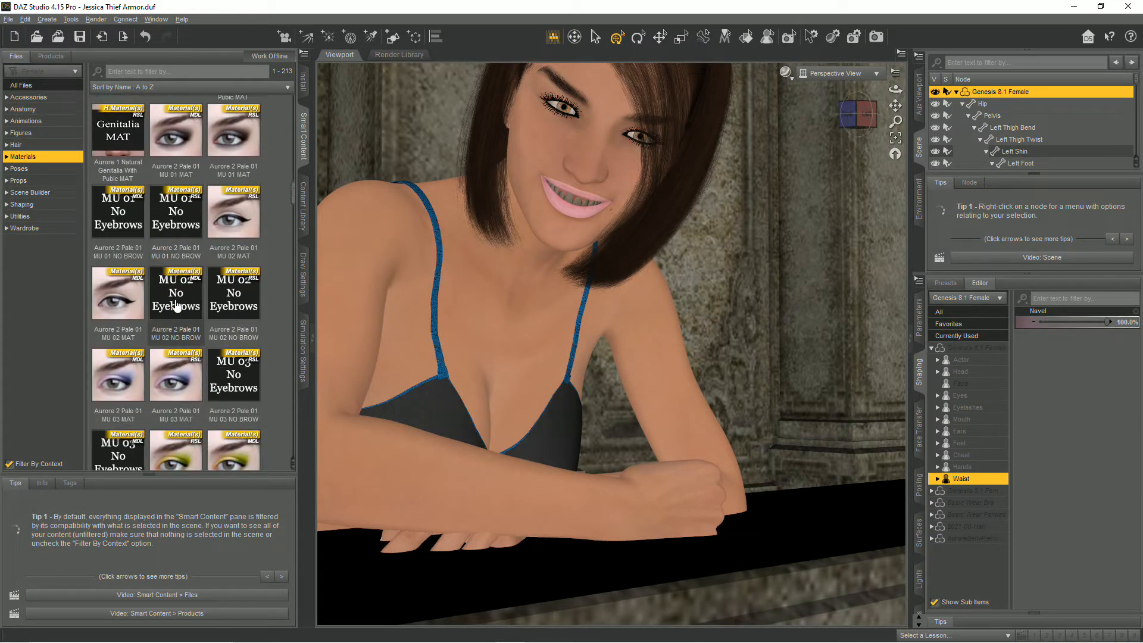
scroll(177, 308, down, 5)
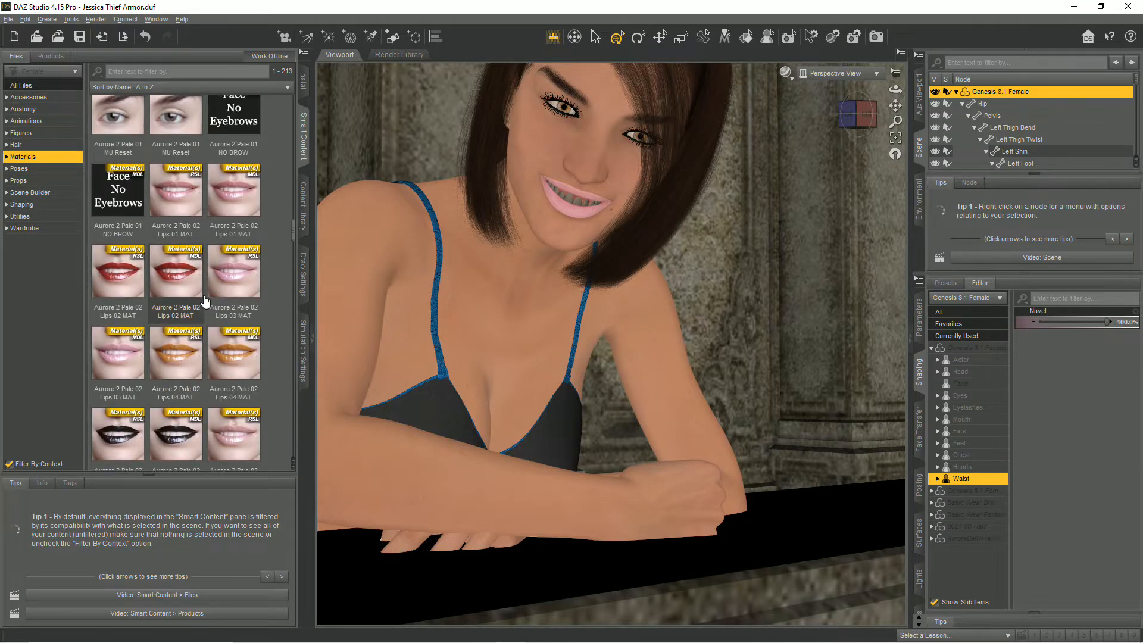
mouse_move(205, 301)
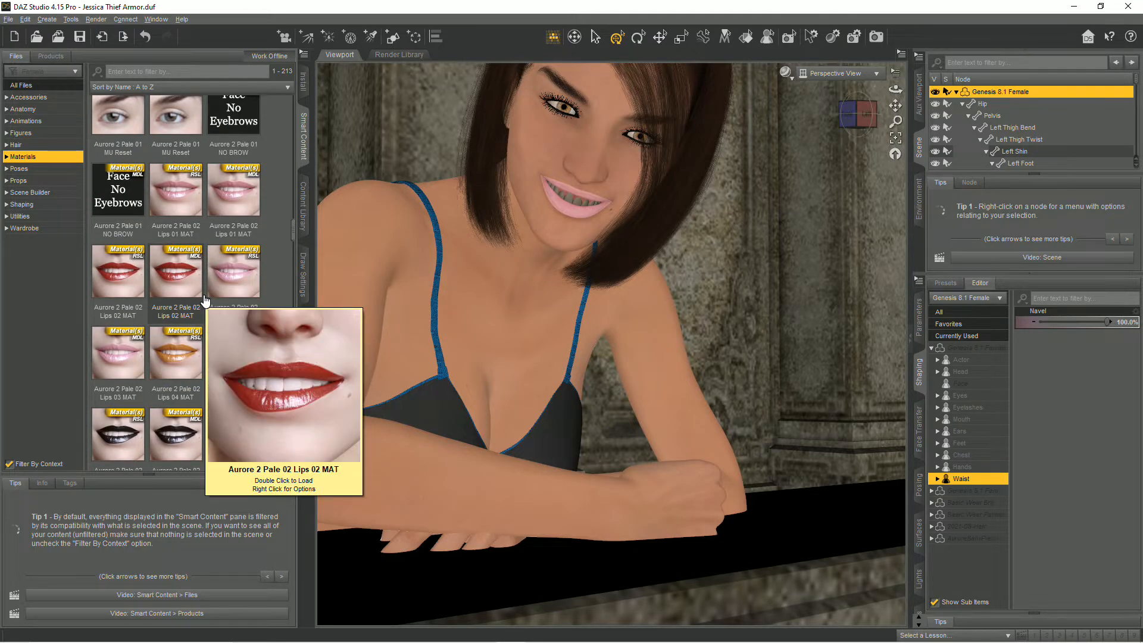
scroll(205, 301, up, 3)
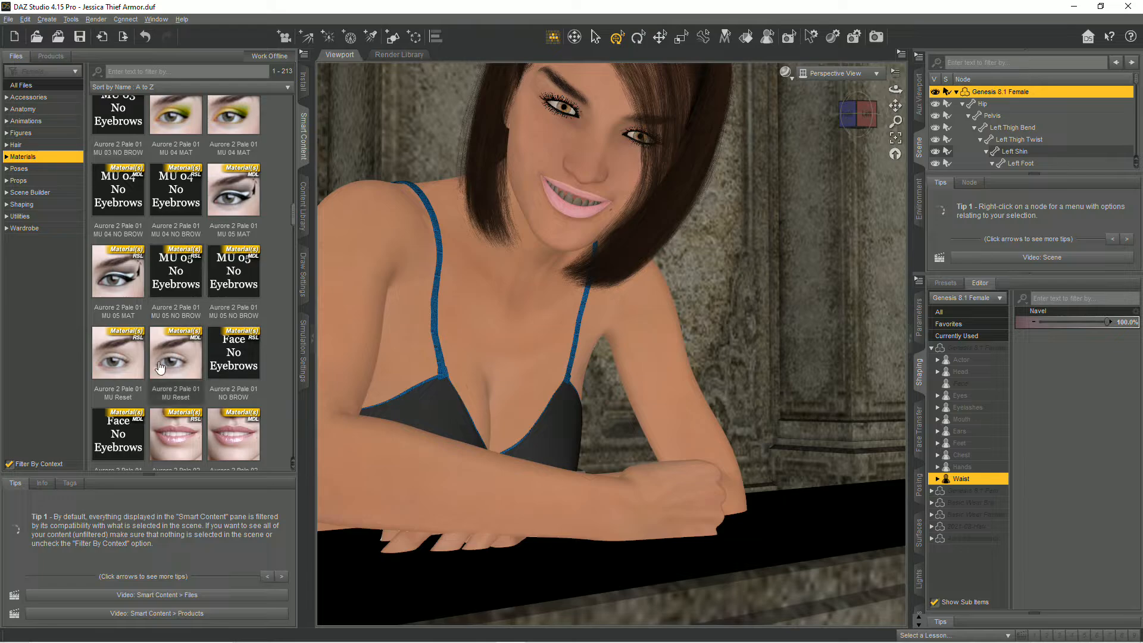
mouse_move(180, 287)
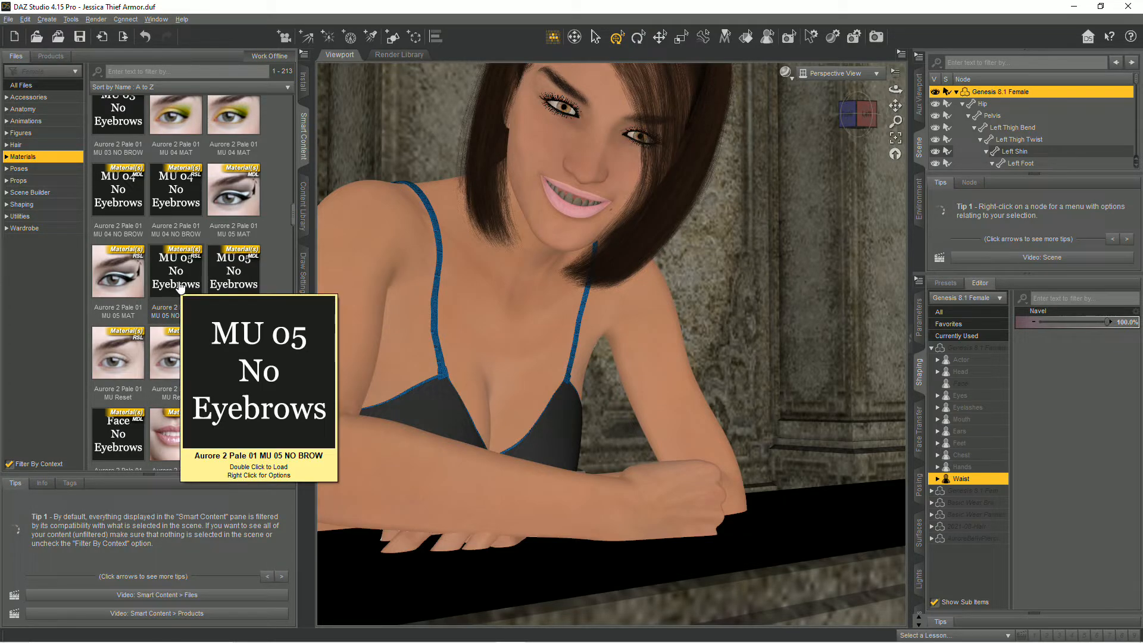
mouse_move(249, 370)
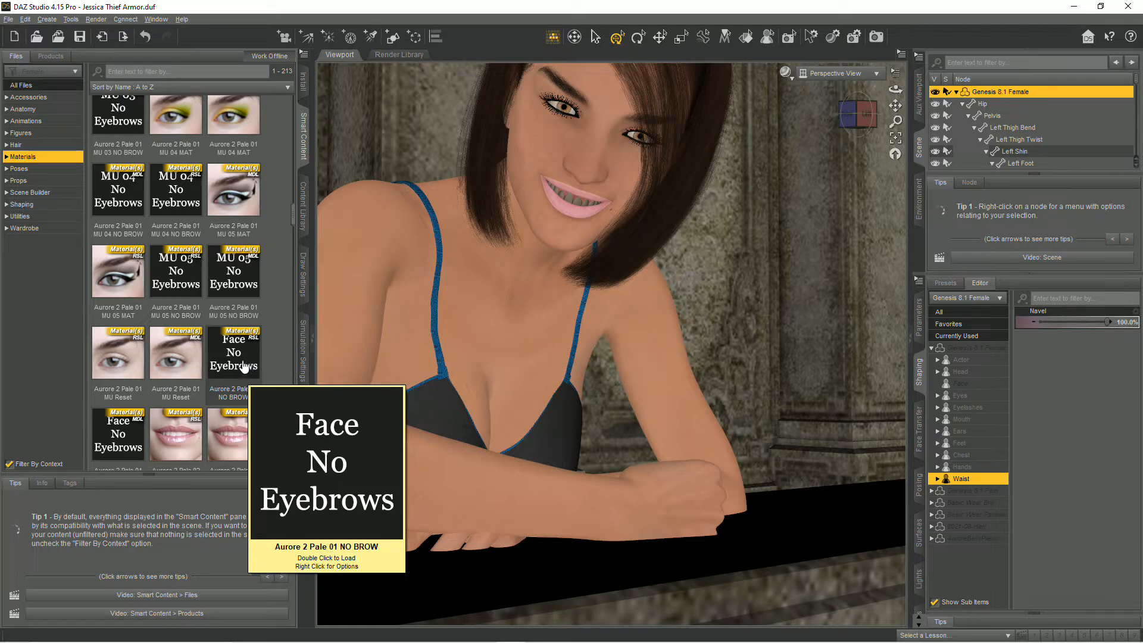
scroll(203, 322, down, 3)
scroll(208, 335, down, 3)
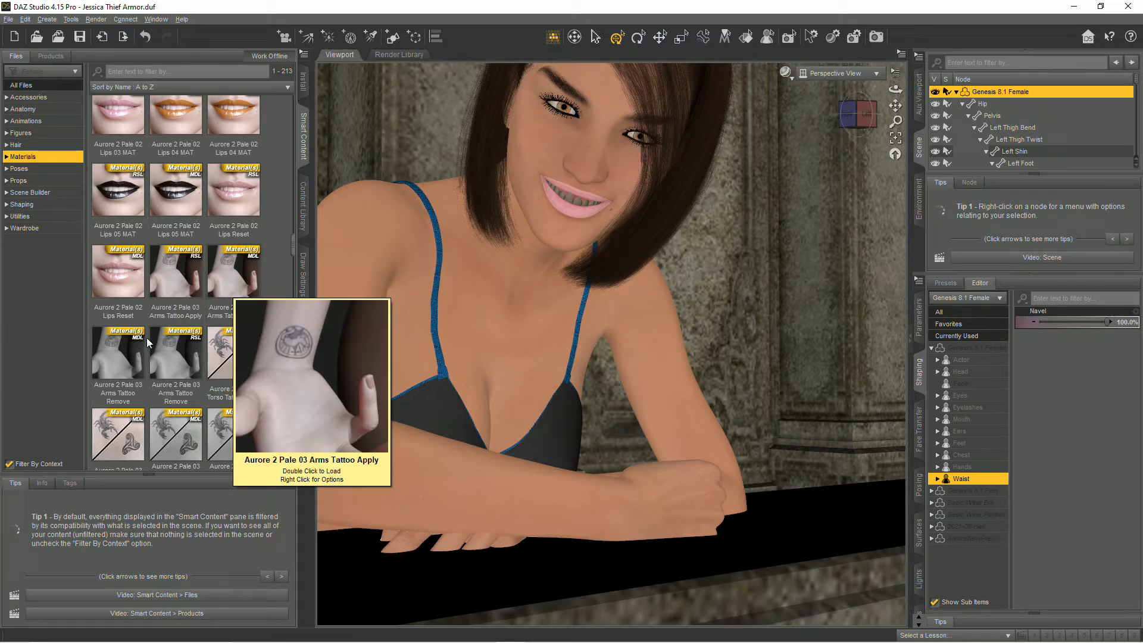
mouse_move(140, 279)
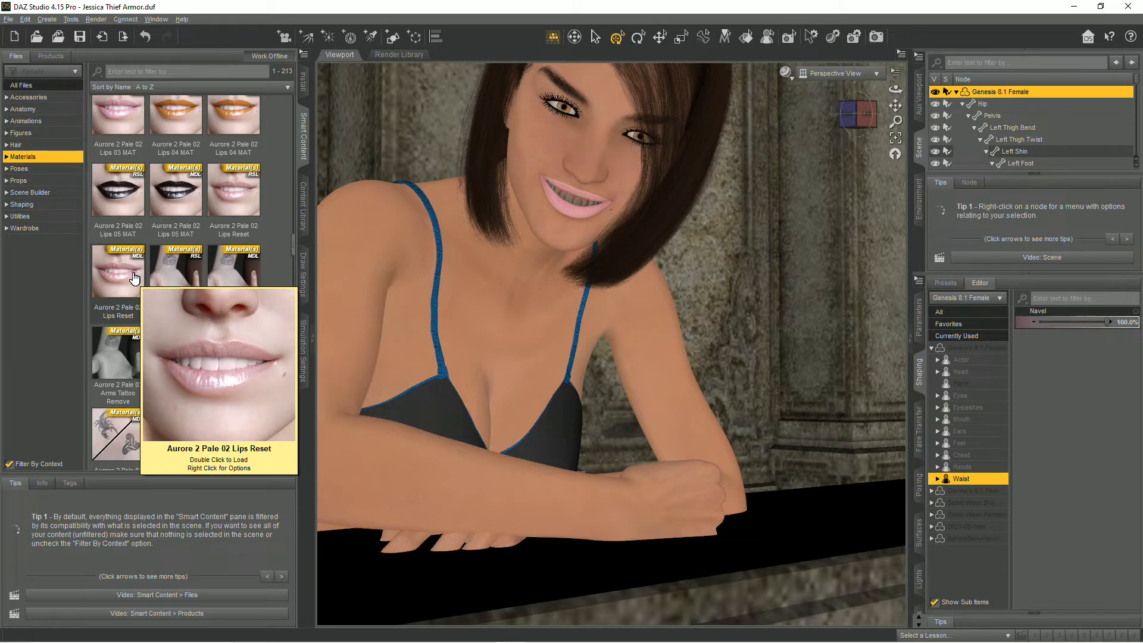
double_click(135, 278)
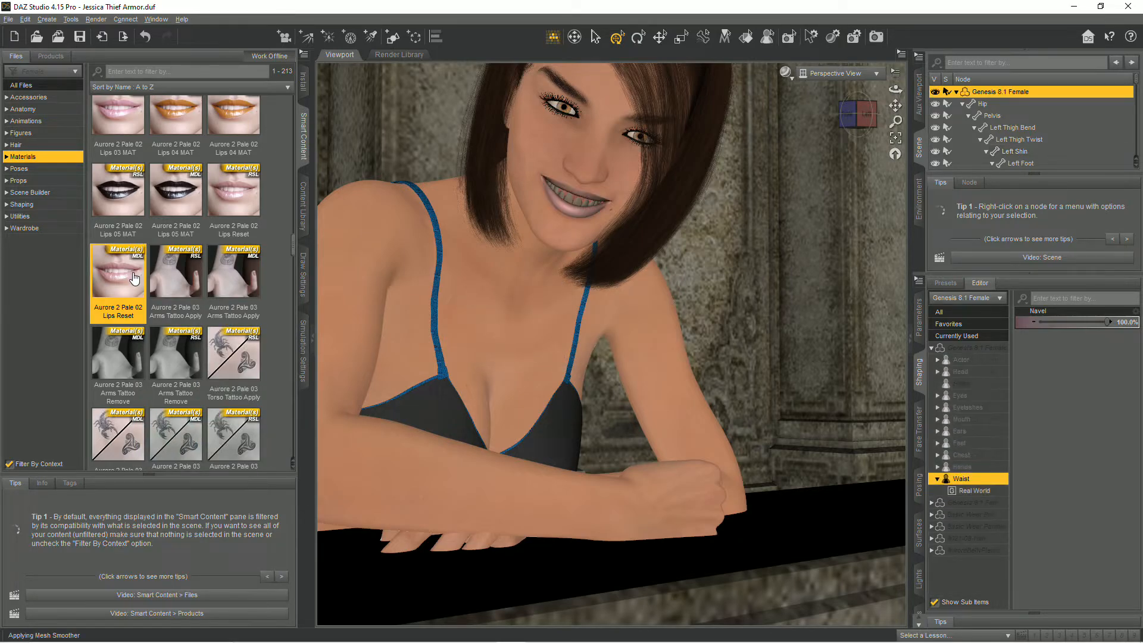
Apply the RSL version of the Aurore 2 Pale 02 Lips 03 MAT material to the figure's lips
mouse_move(135, 278)
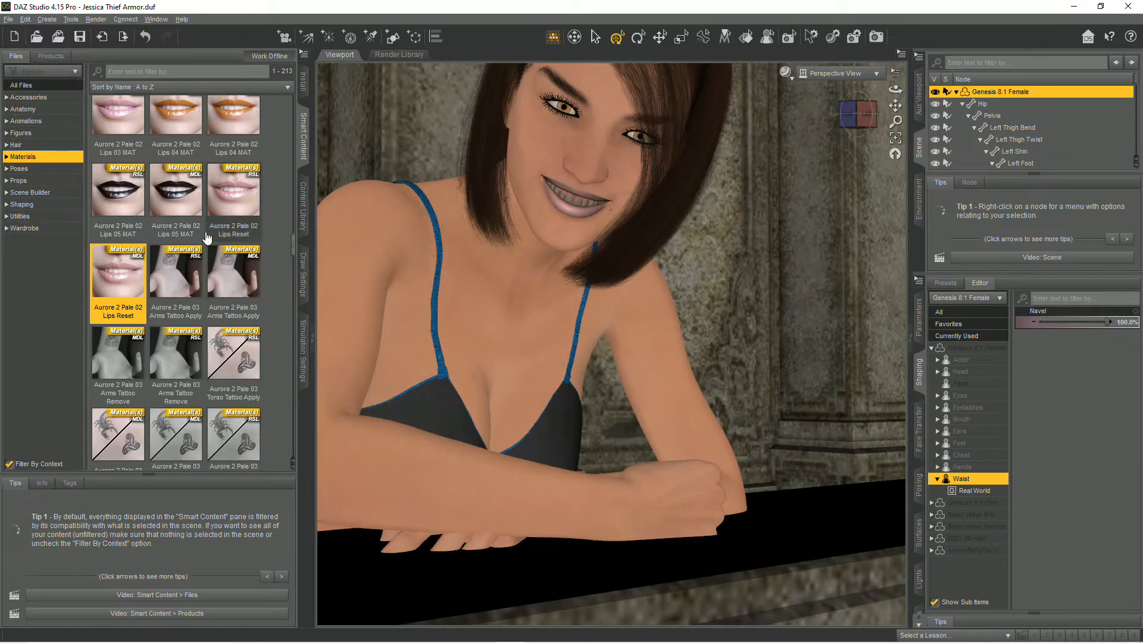
scroll(181, 310, up, 3)
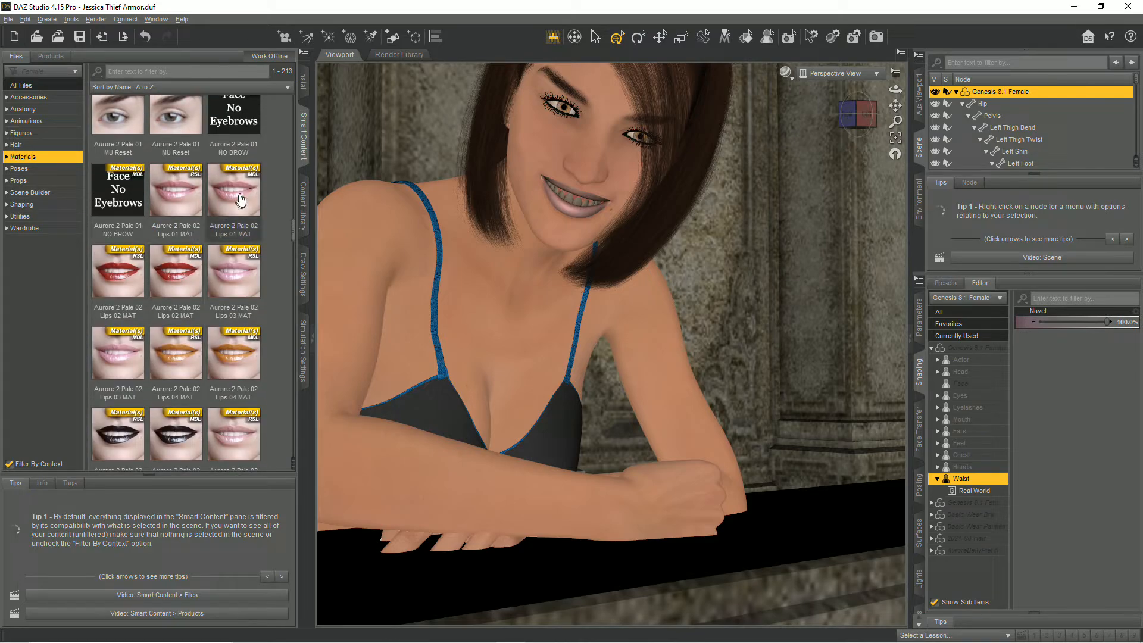
click(241, 276)
double_click(241, 276)
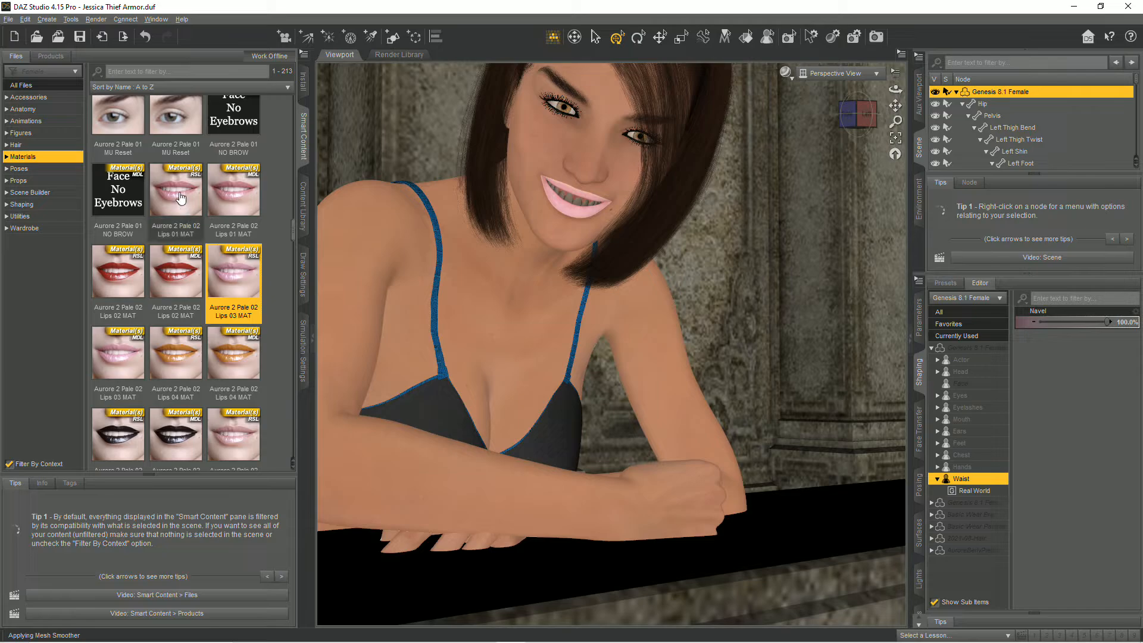
Try the RSL version of the Aurore 2 Pale 01 MU 05 MAT makeup on the face and undo it
scroll(128, 357, down, 3)
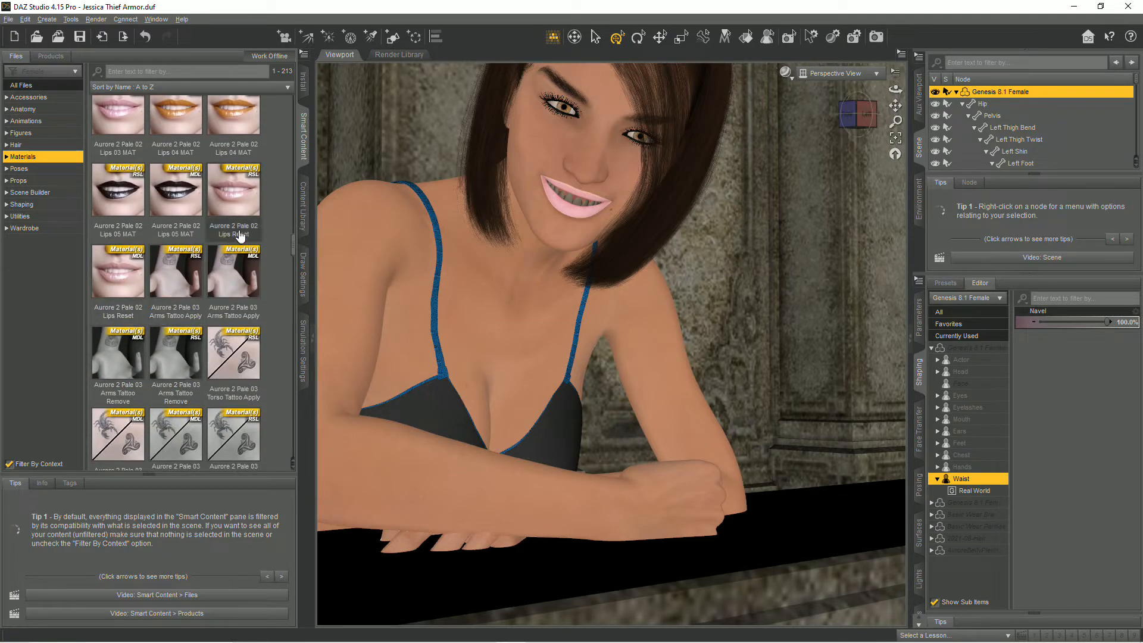
scroll(161, 283, up, 4)
scroll(161, 283, up, 3)
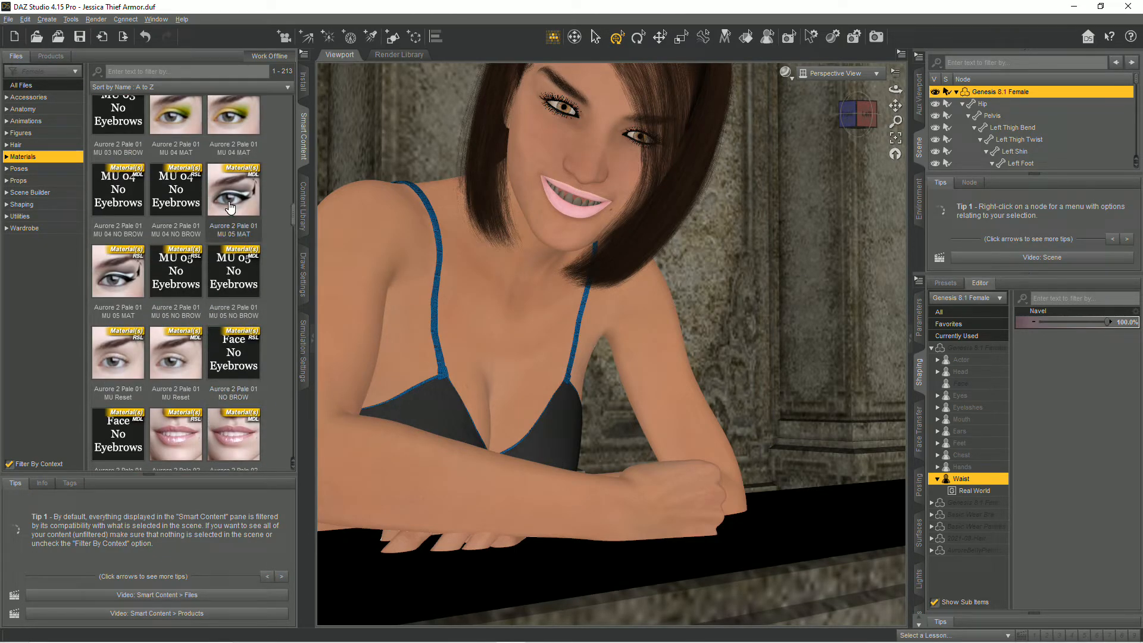
mouse_move(239, 198)
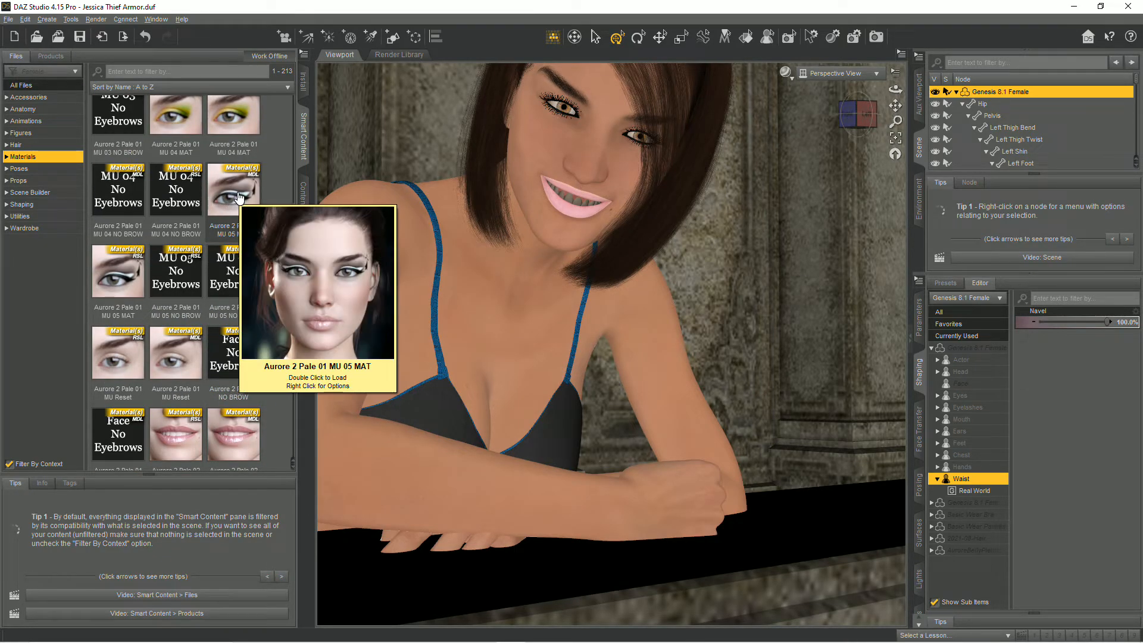
double_click(118, 275)
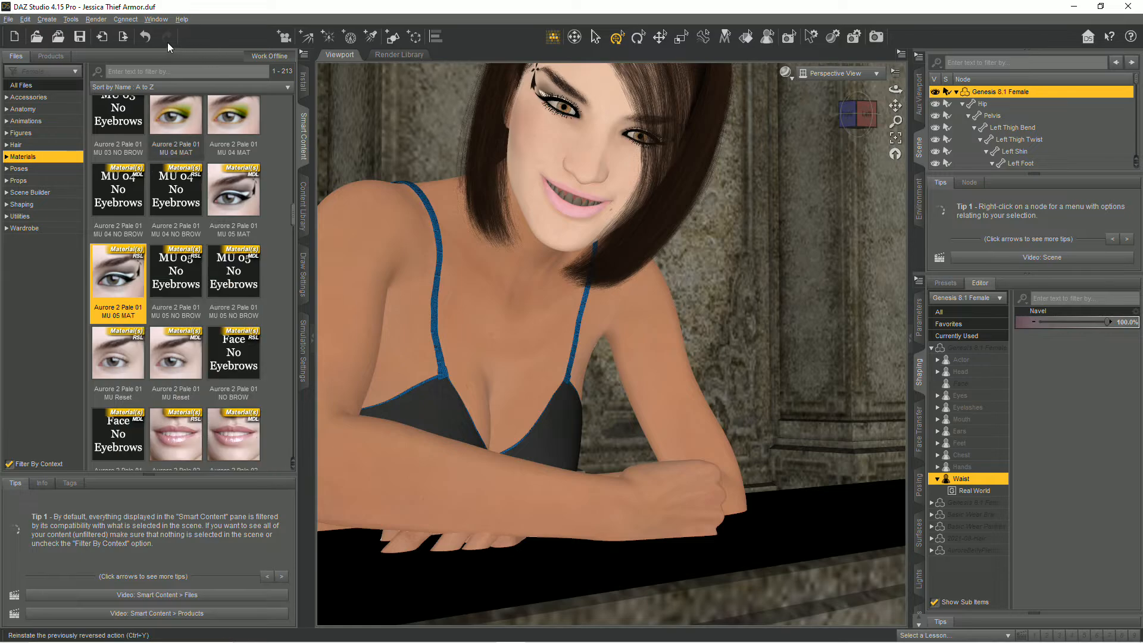
click(149, 40)
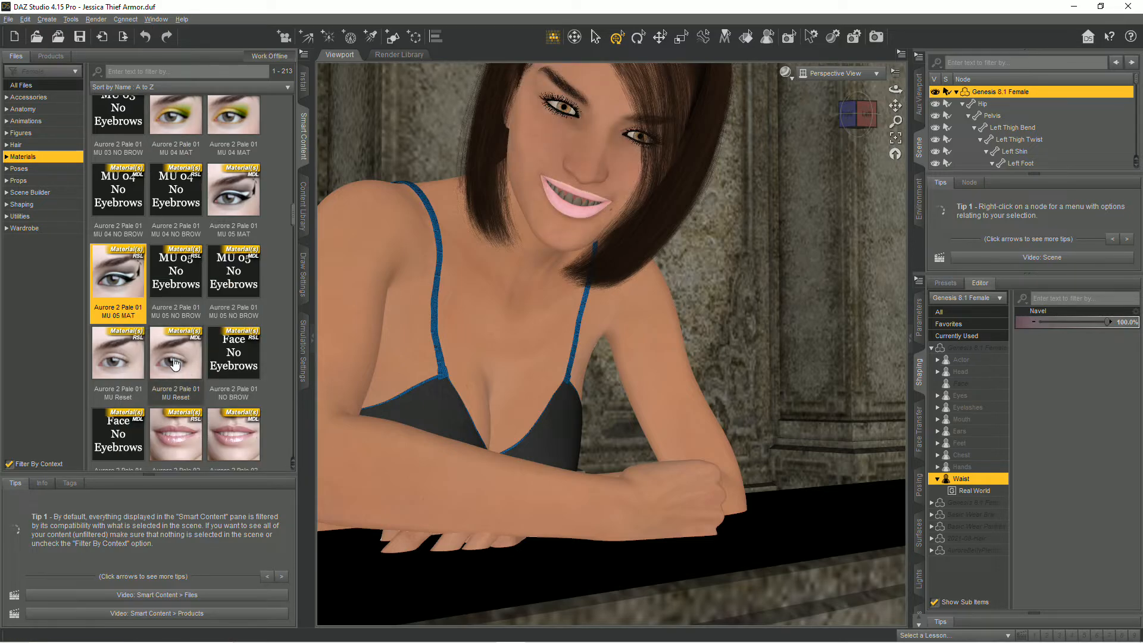
Find the Aurore 1 Natural materials and apply the MDL version of Aurore 1 Natural 02 Lips 01 MAT to the lips
mouse_move(176, 369)
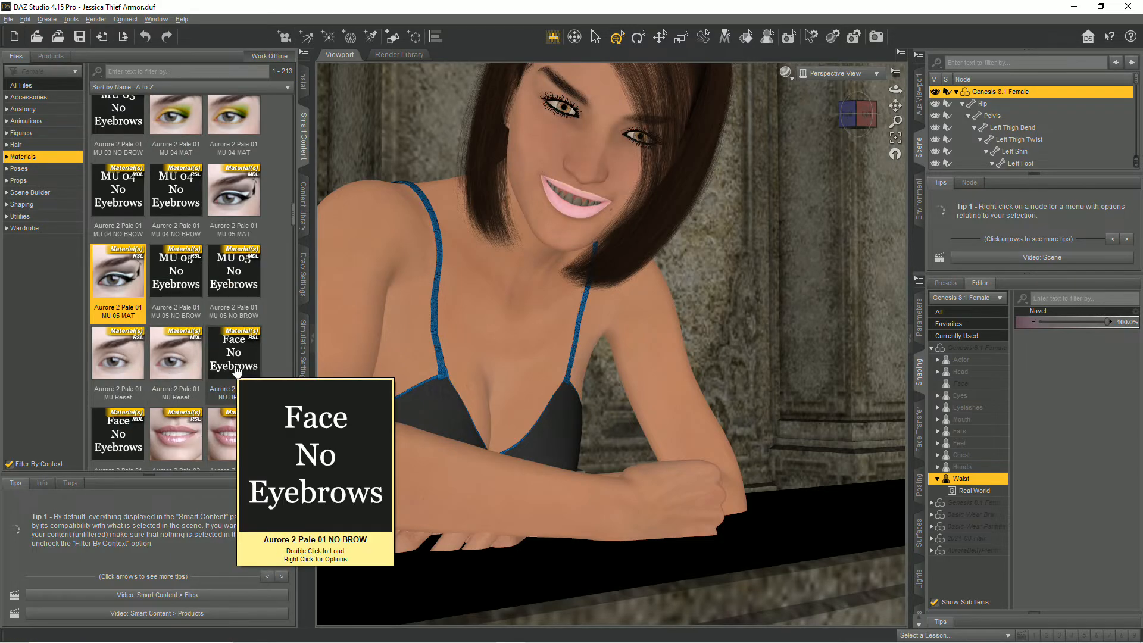
scroll(185, 262, up, 3)
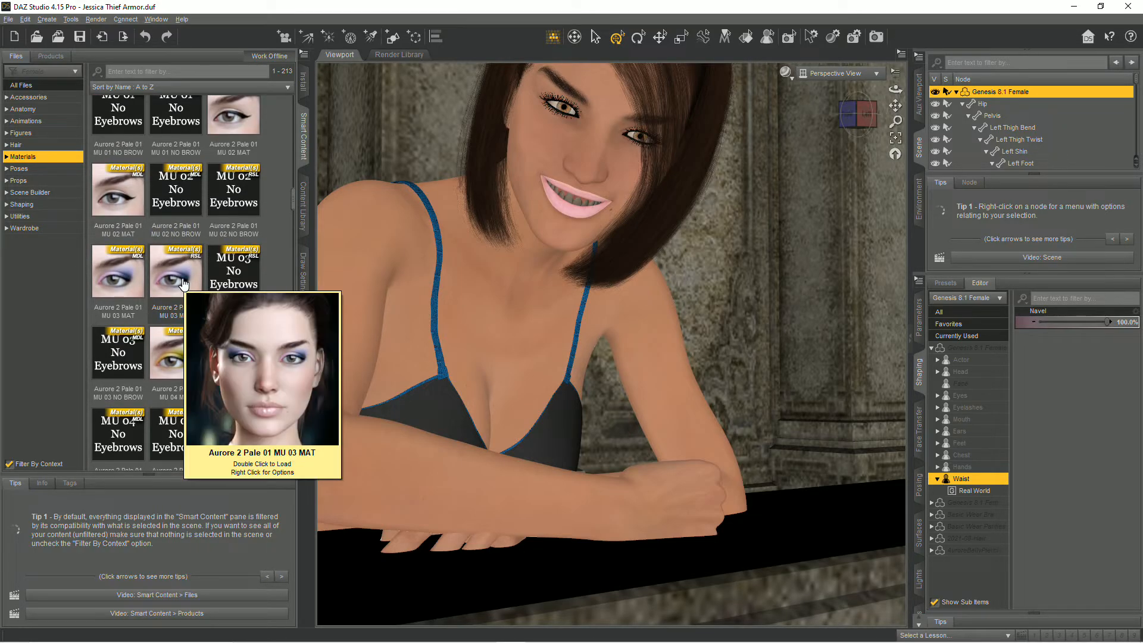
scroll(183, 284, up, 5)
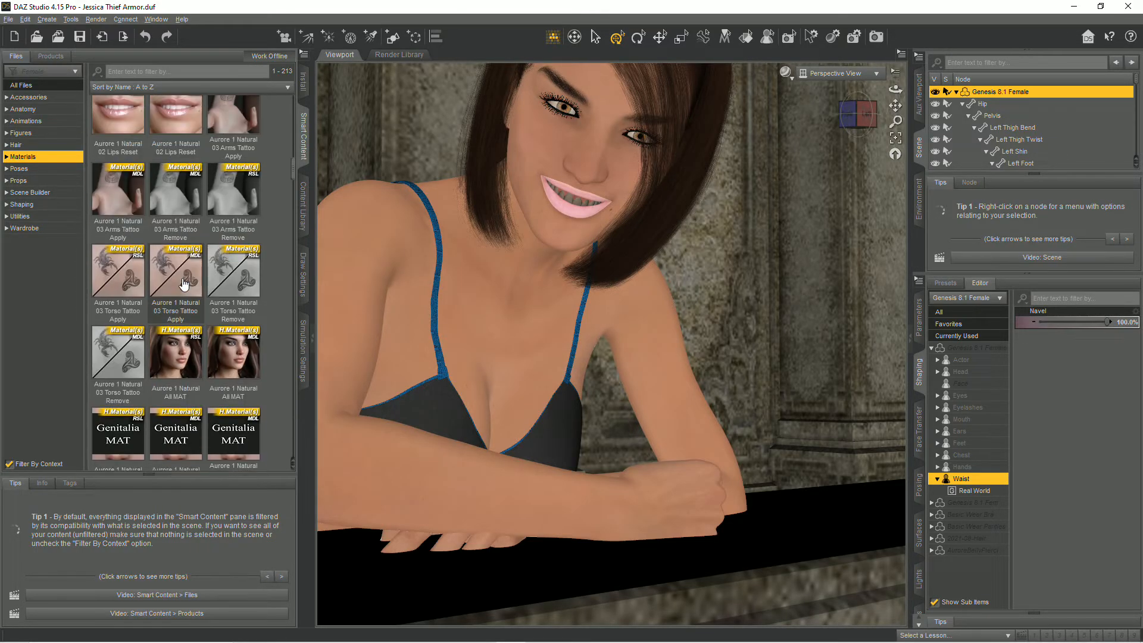
scroll(190, 301, up, 3)
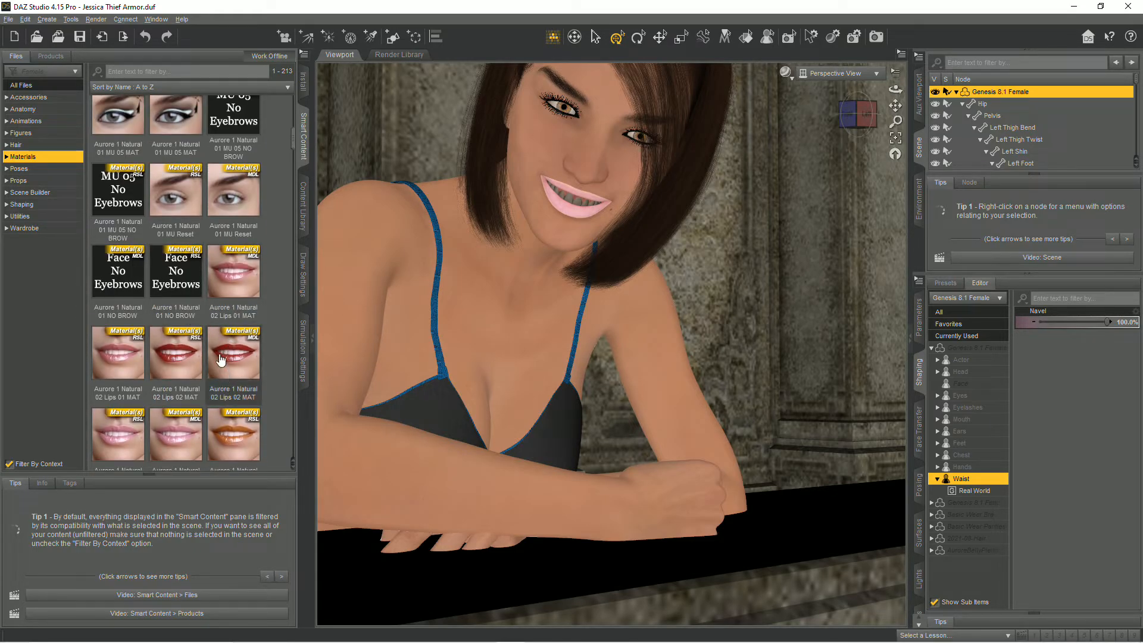
mouse_move(234, 287)
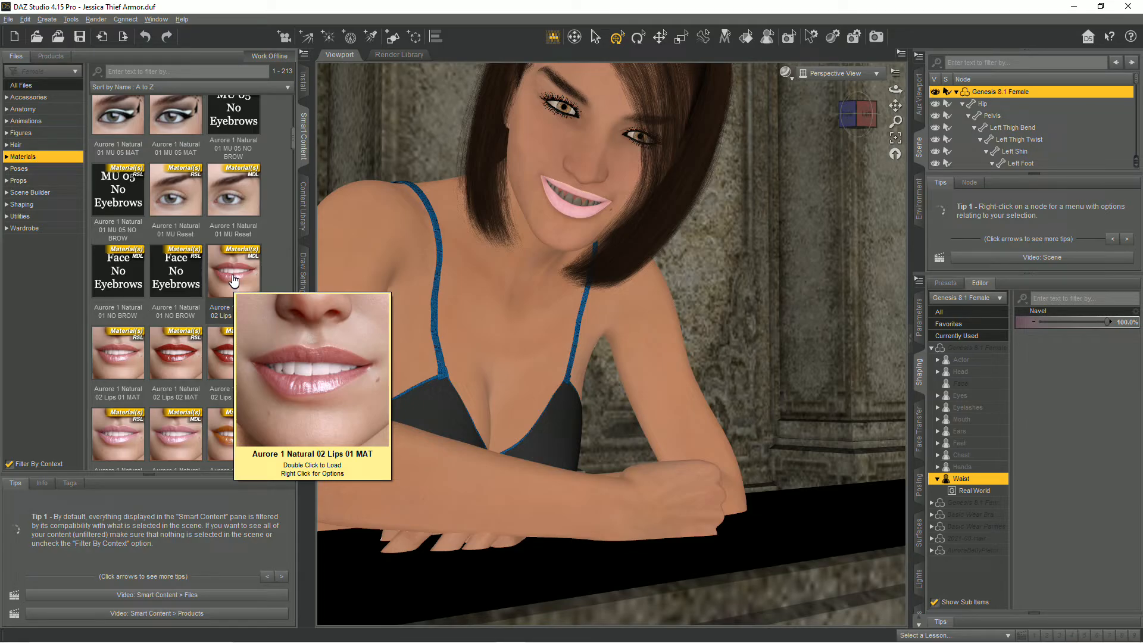
double_click(234, 279)
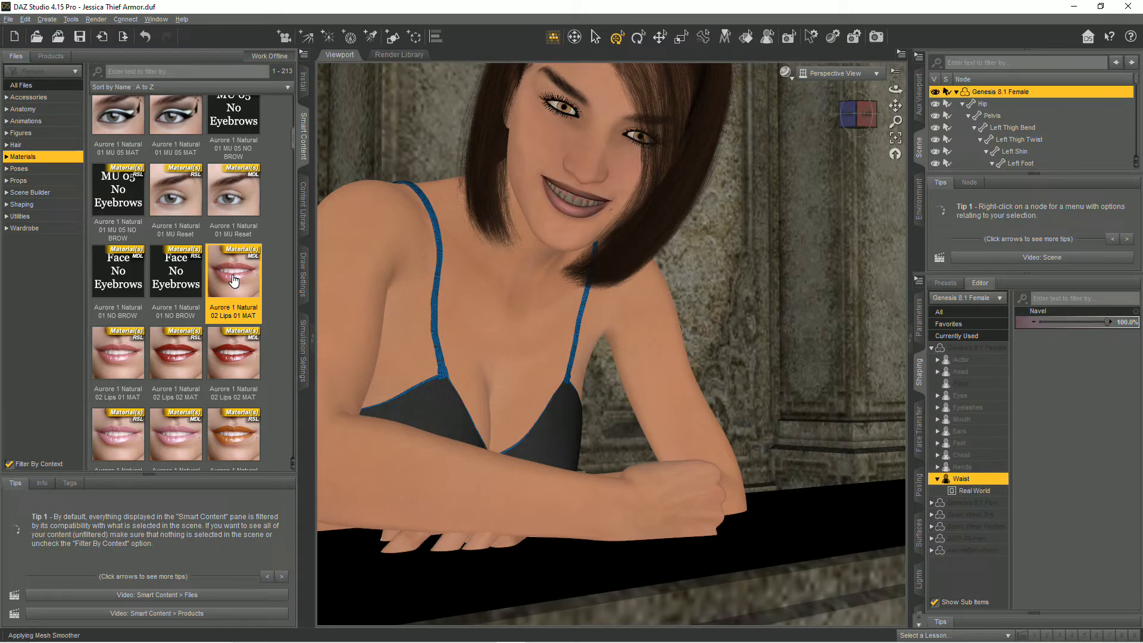
Render the scene framed wide enough to show the character together with the carved balustrade
scroll(822, 316, down, 5)
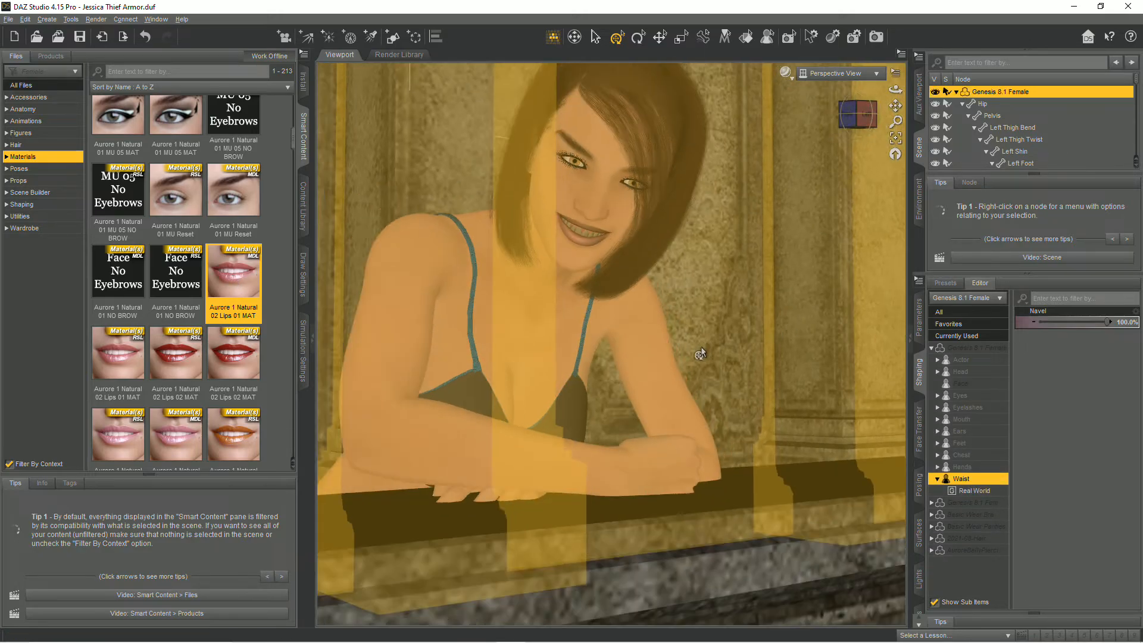
scroll(712, 384, down, 4)
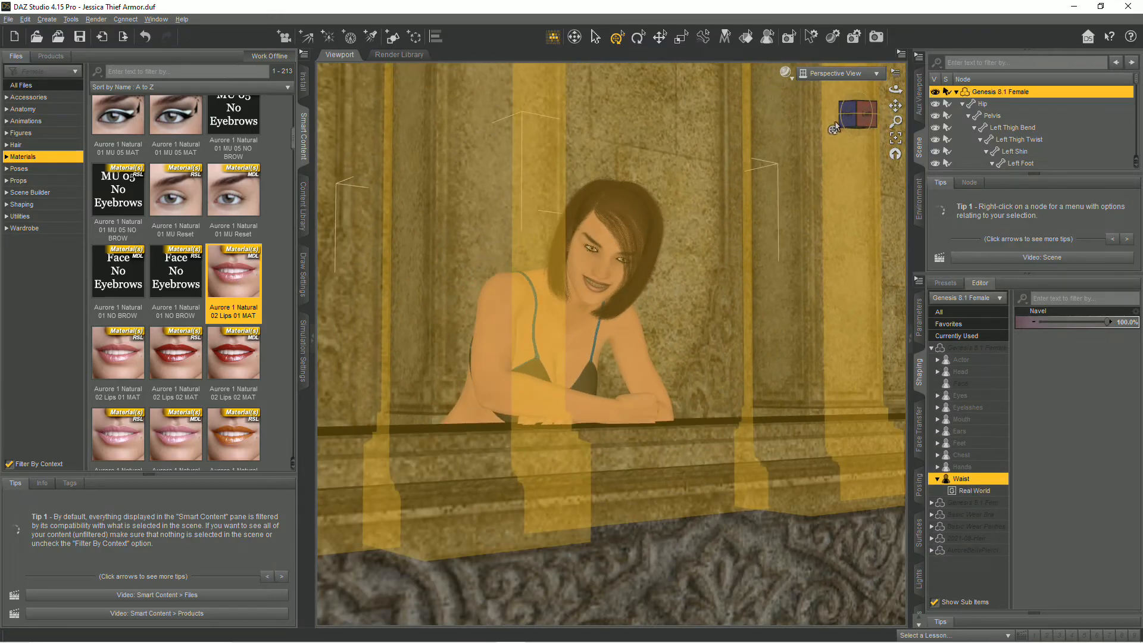
drag(848, 115, 852, 106)
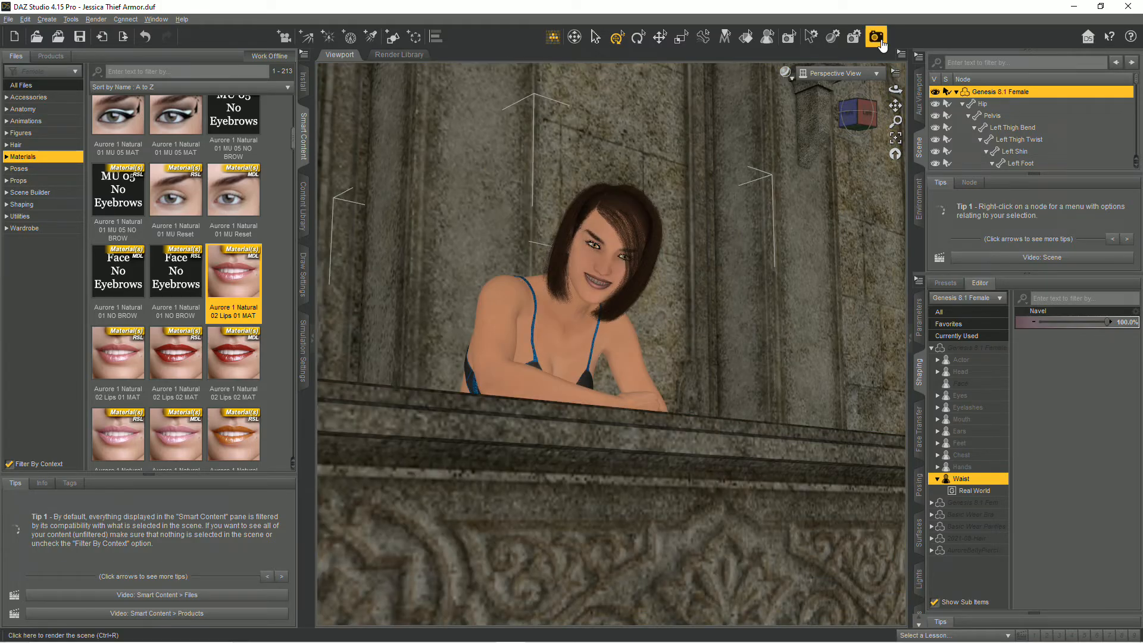
click(875, 37)
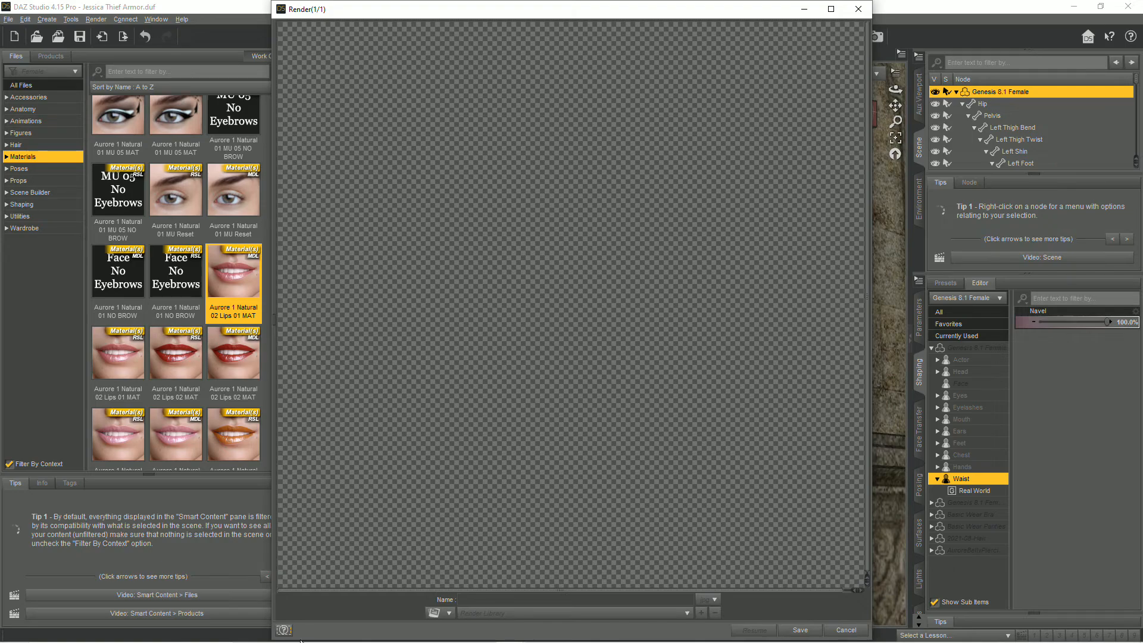
Switch to File Explorer and open the Videos folder from its frequent locations
mouse_move(346, 638)
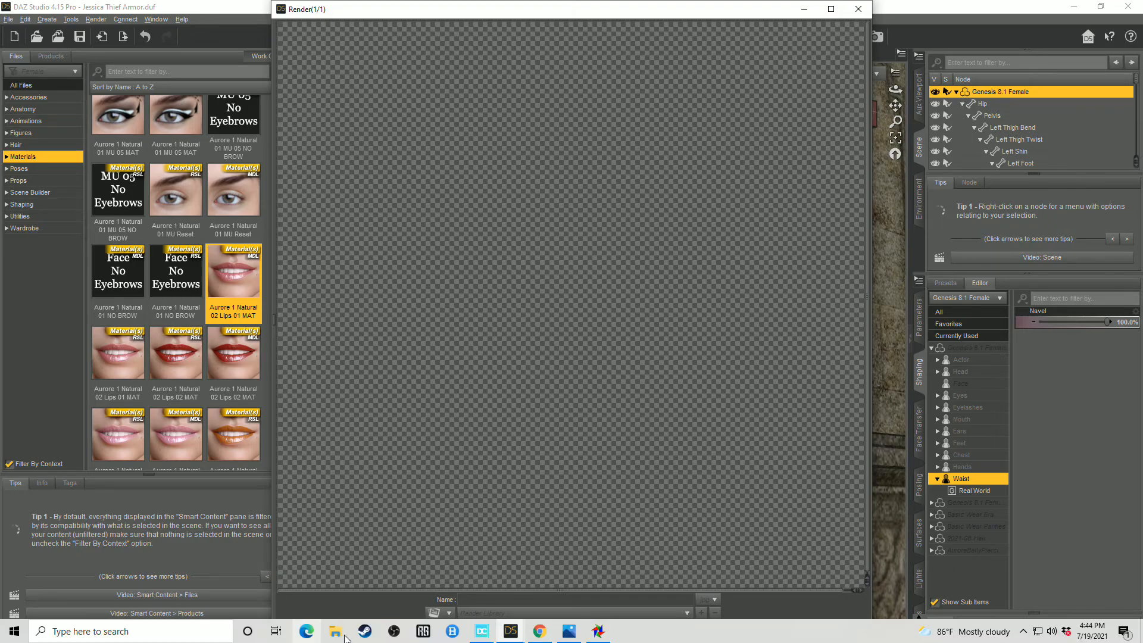
click(343, 635)
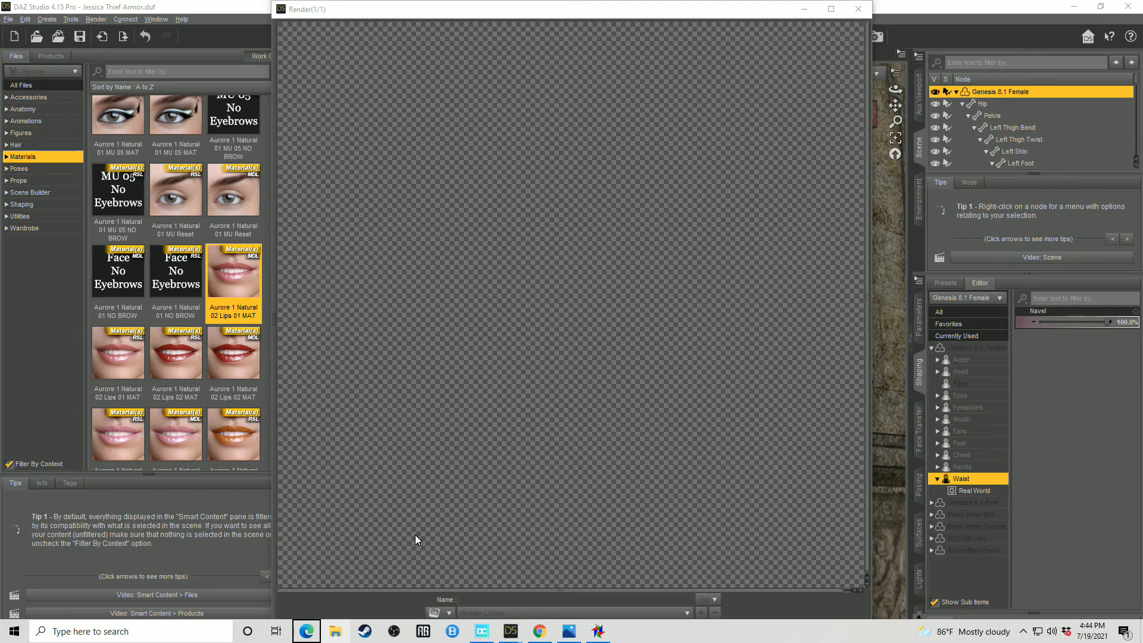
key(Right)
key(shift+F10)
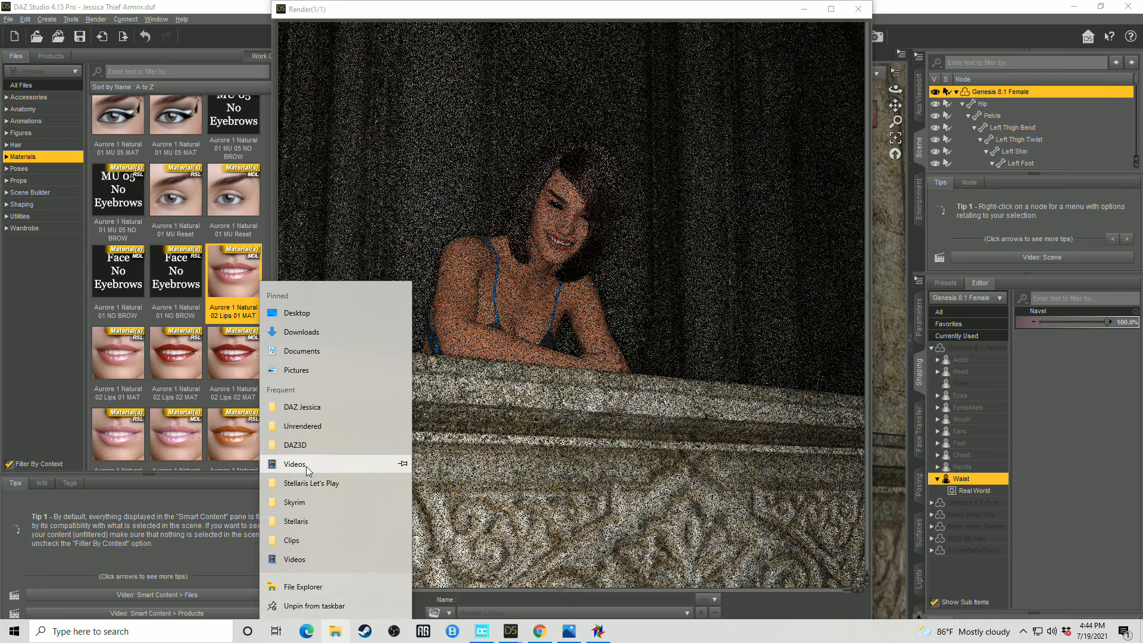
click(307, 466)
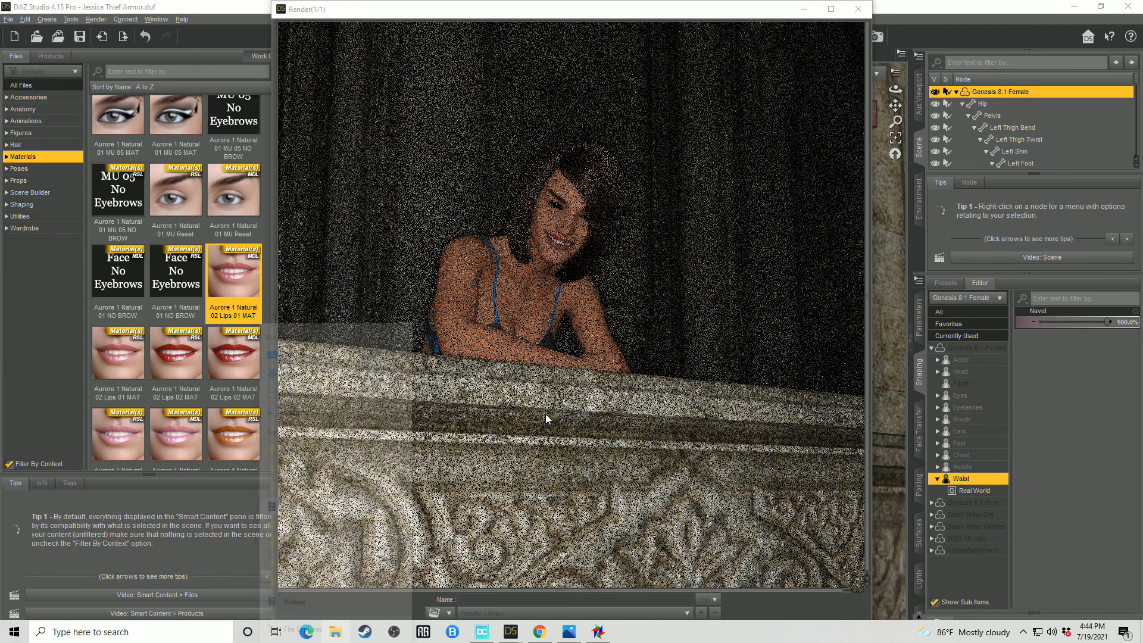